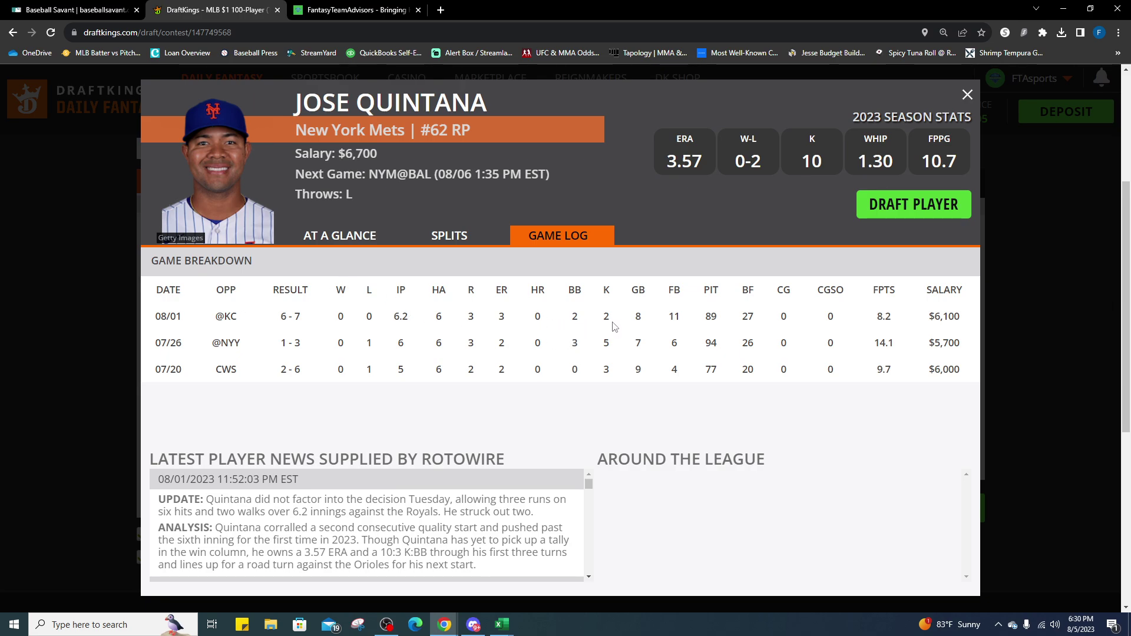
Review Jose Quintana's home and away pitching splits, then close his player card.
{"action": "left_click", "coordinate": [446, 236]}
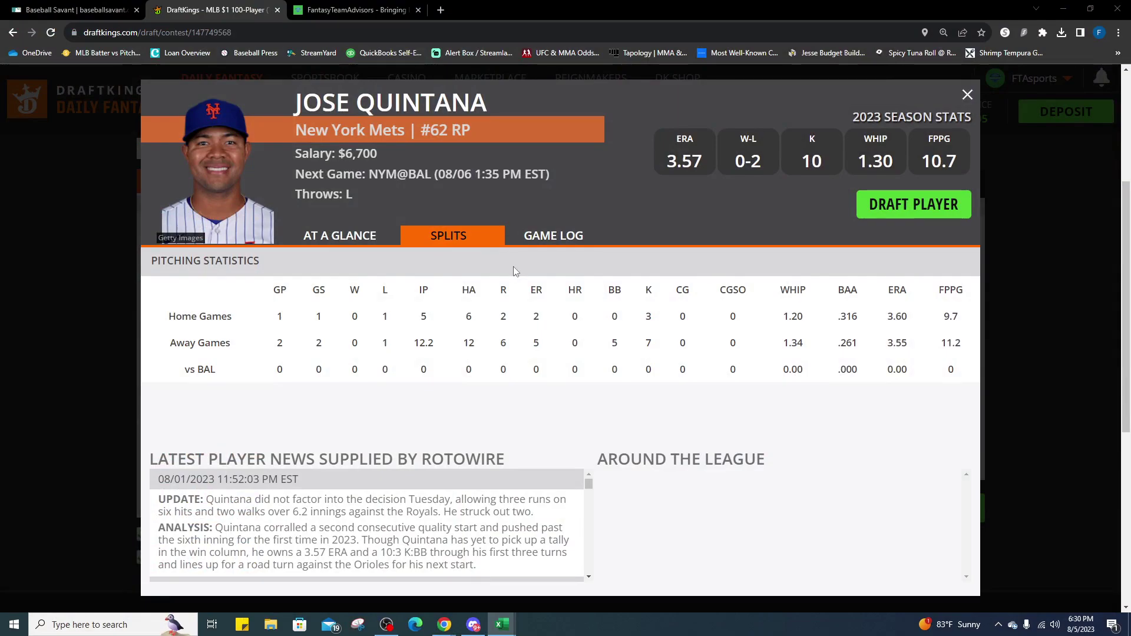
{"action": "left_click", "coordinate": [967, 96]}
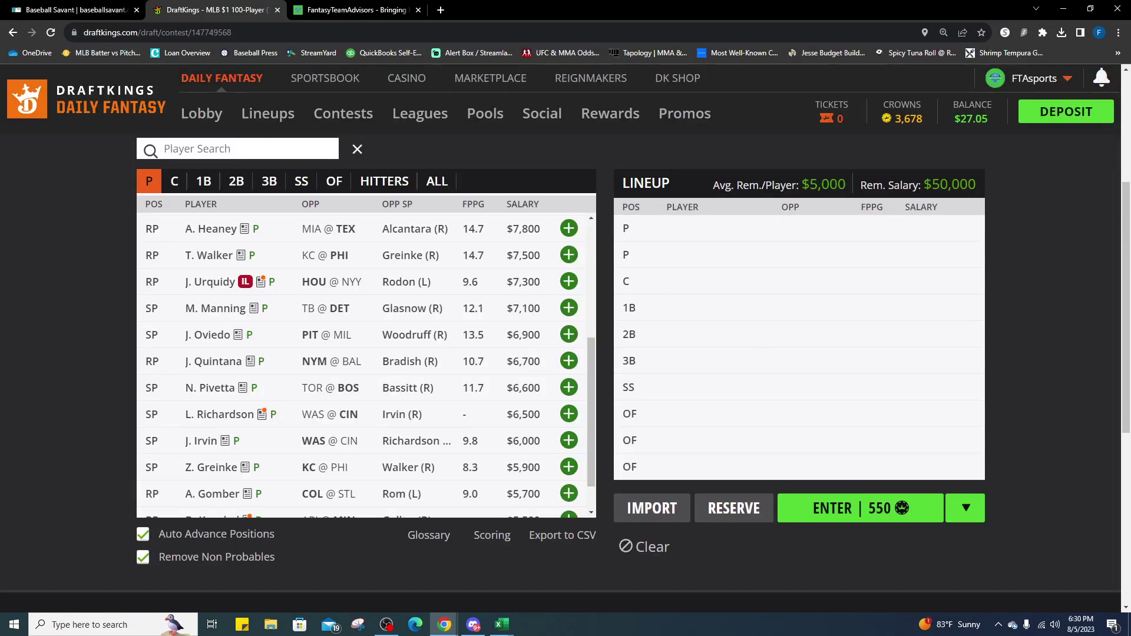
Switch to the Excel splits workbook and filter the Splits vs LHP sheet to team BAL only.
{"action": "key", "text": "alt+Tab"}
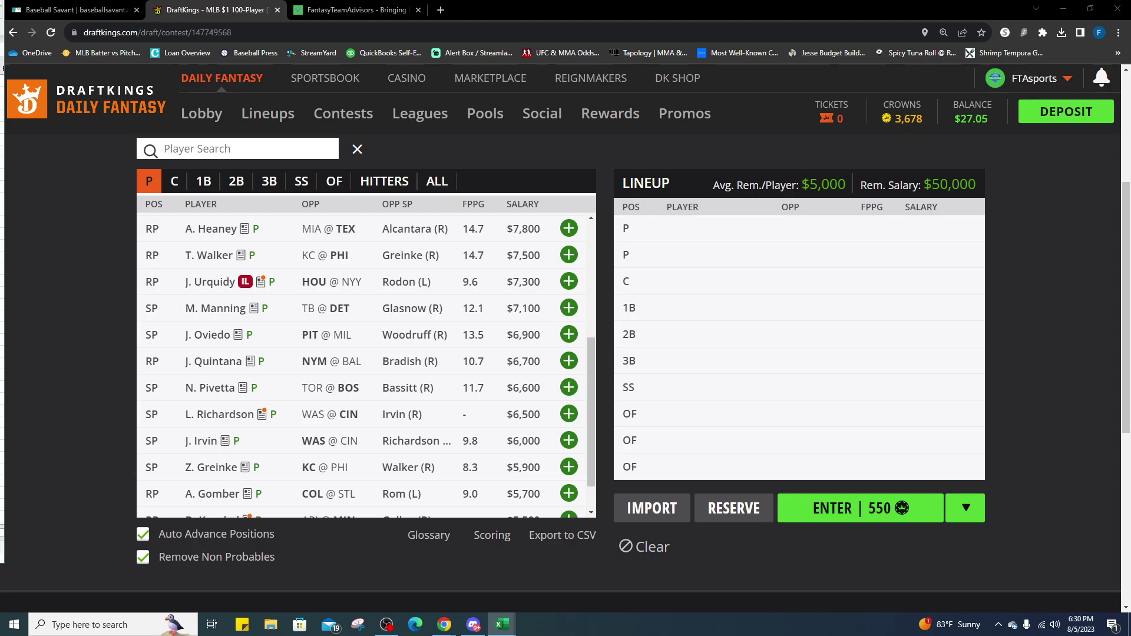
{"action": "key", "text": "alt+Tab"}
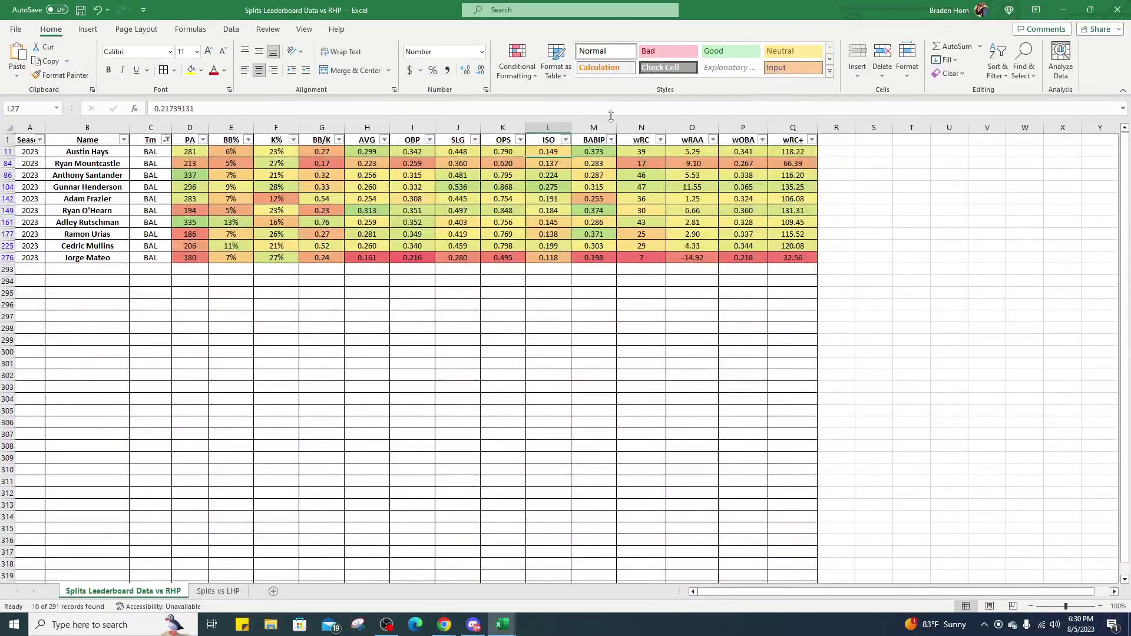
{"action": "left_click", "coordinate": [217, 592]}
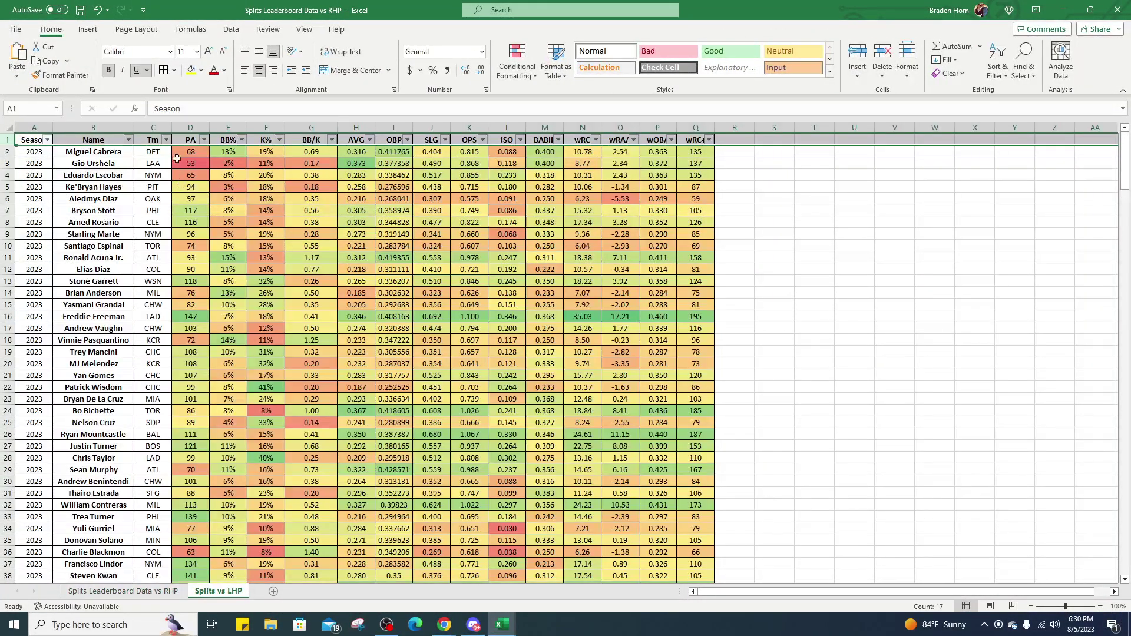
{"action": "left_click", "coordinate": [166, 139]}
{"action": "left_click", "coordinate": [50, 283]}
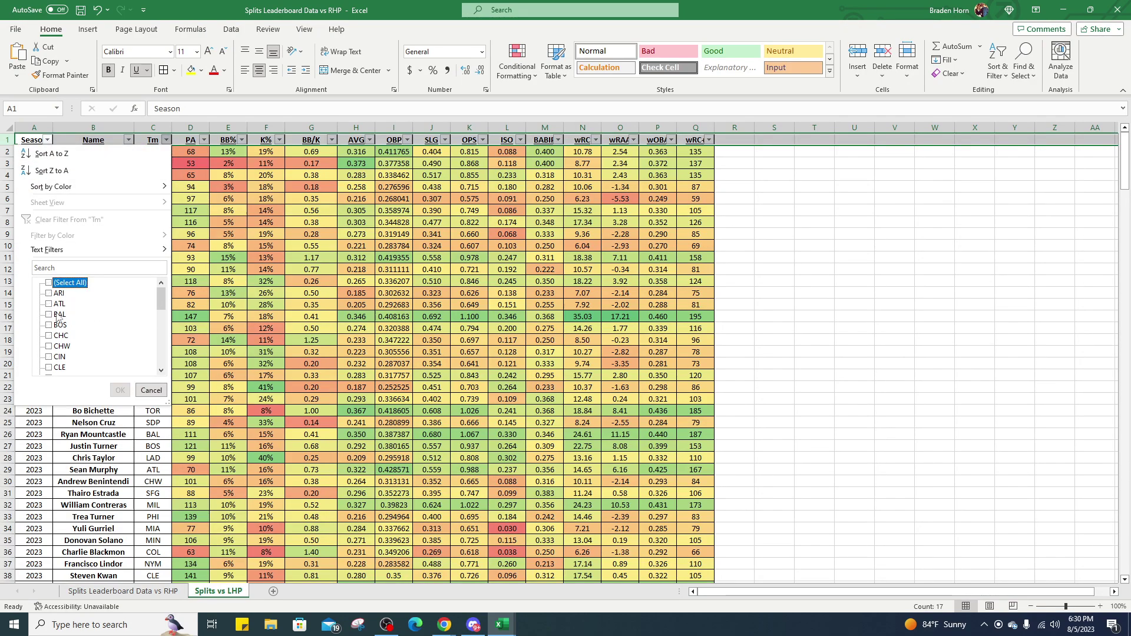
{"action": "left_click", "coordinate": [50, 315]}
{"action": "left_click", "coordinate": [120, 391]}
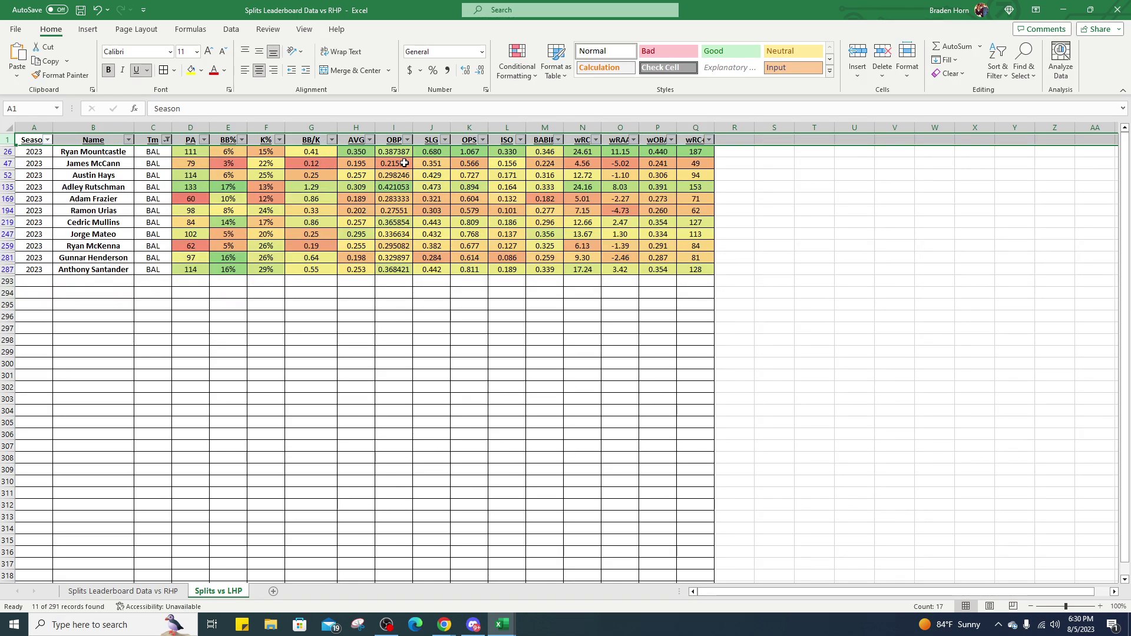
Sort the Orioles hitters by AVG from largest to smallest and format the OBP values to three decimals.
{"action": "left_click", "coordinate": [370, 141]}
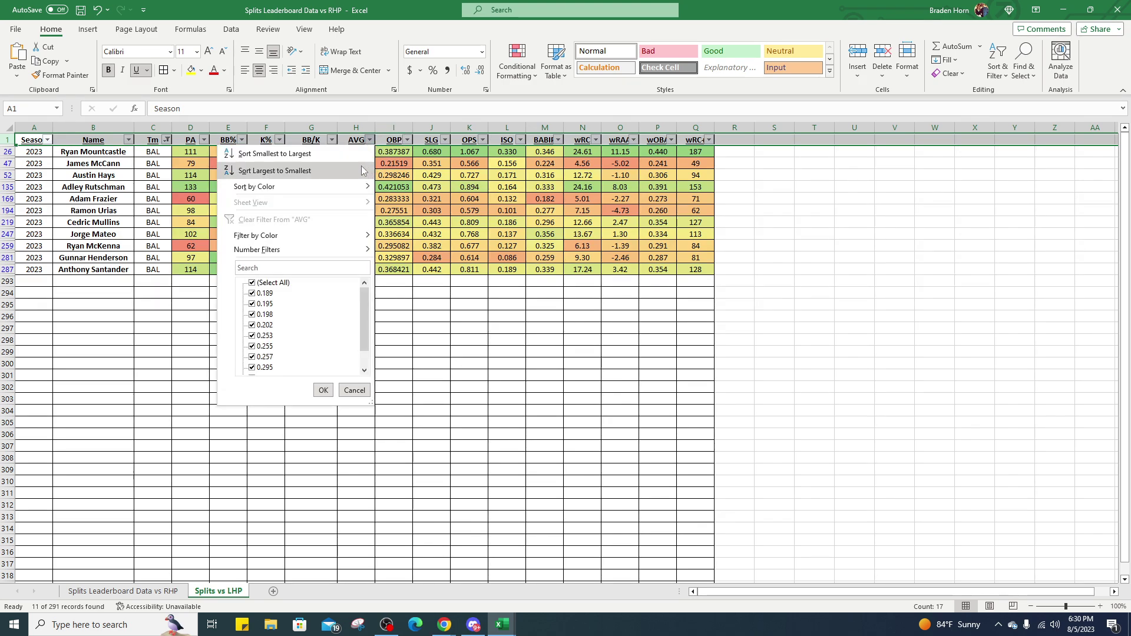
{"action": "left_click", "coordinate": [274, 170]}
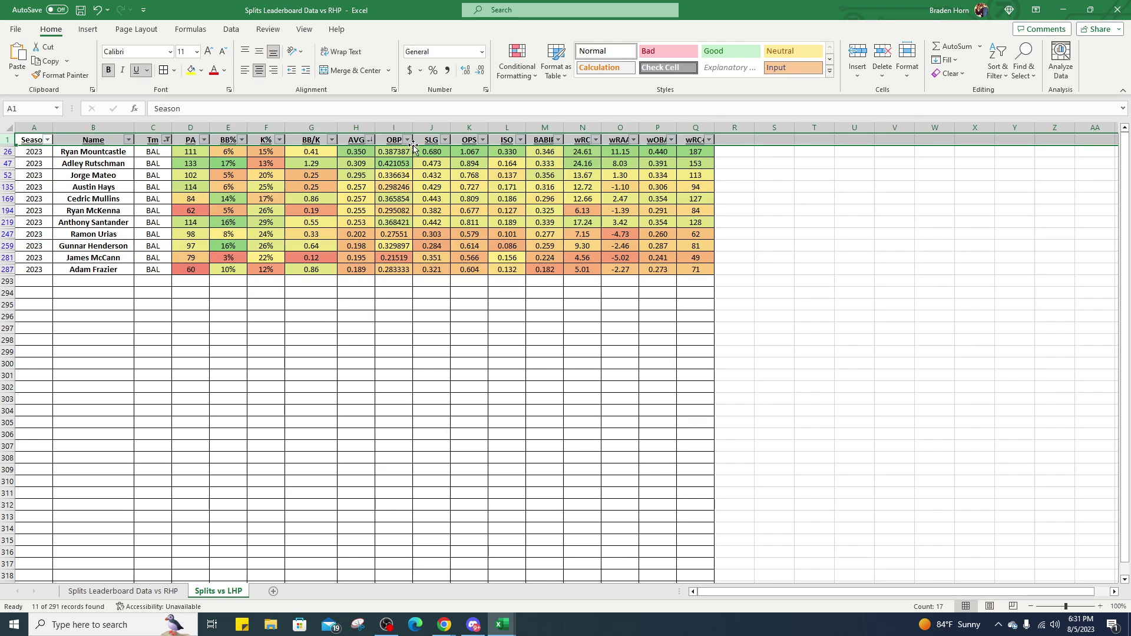
{"action": "left_click", "coordinate": [393, 128]}
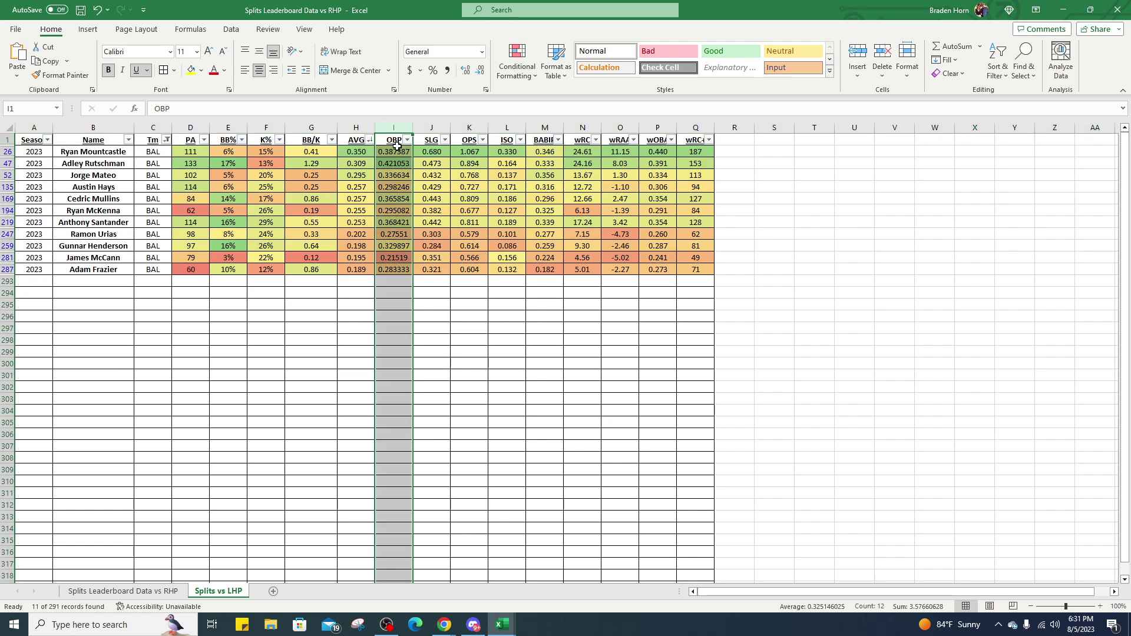
{"action": "left_click_drag", "start_coordinate": [394, 152], "coordinate": [412, 272]}
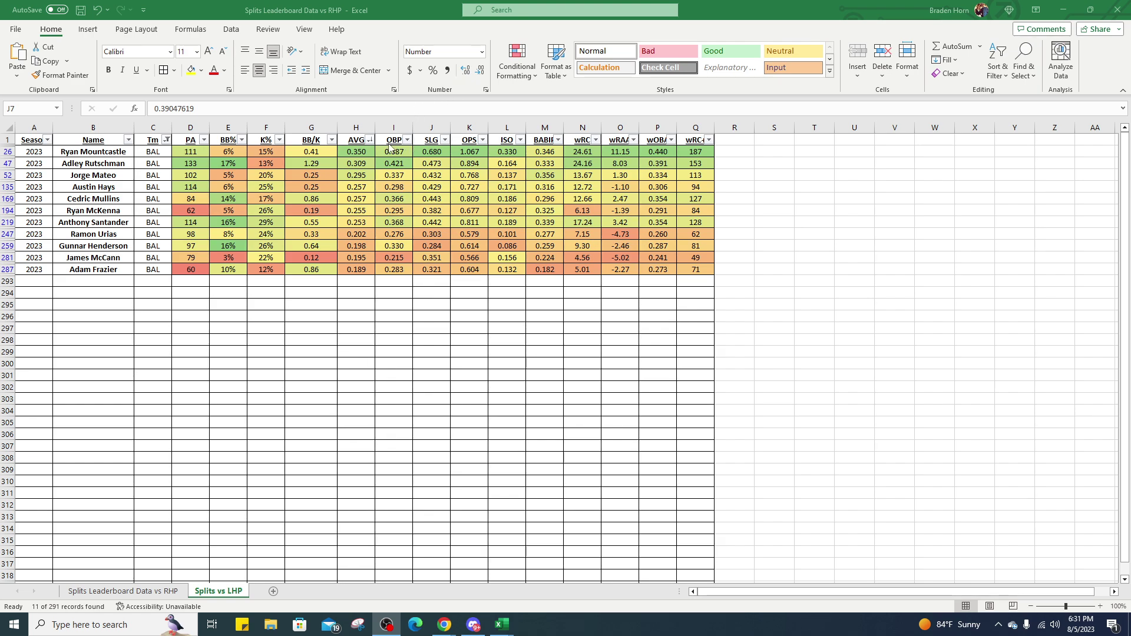
Widen the BABIP column and sort the Orioles hitters by ISO from largest to smallest.
{"action": "left_click_drag", "start_coordinate": [565, 130], "coordinate": [575, 131]}
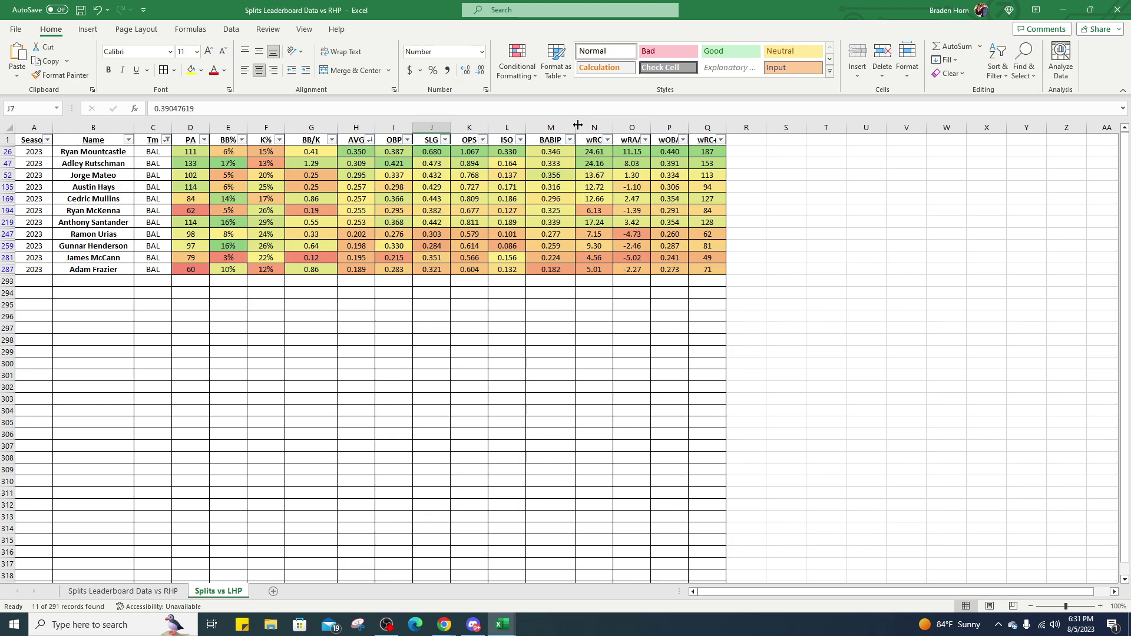
{"action": "left_click", "coordinate": [520, 140]}
{"action": "left_click", "coordinate": [505, 173]}
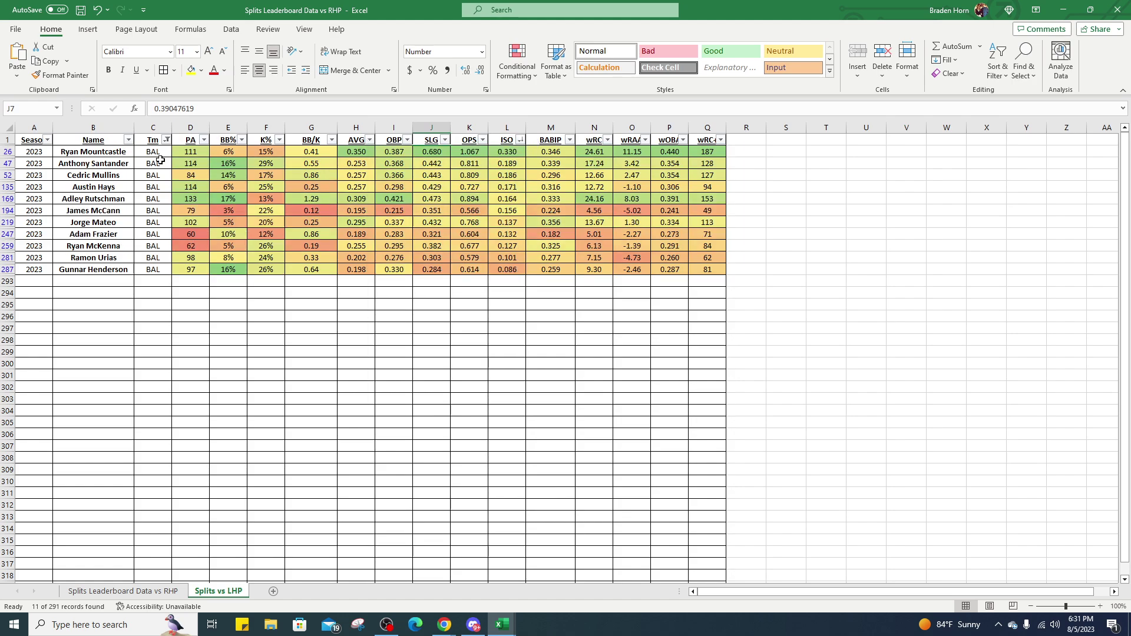
Highlight and examine the stat rows of Ryan Mountcastle and Adley Rutschman against left-handed pitching.
{"action": "left_click_drag", "start_coordinate": [191, 152], "coordinate": [738, 152]}
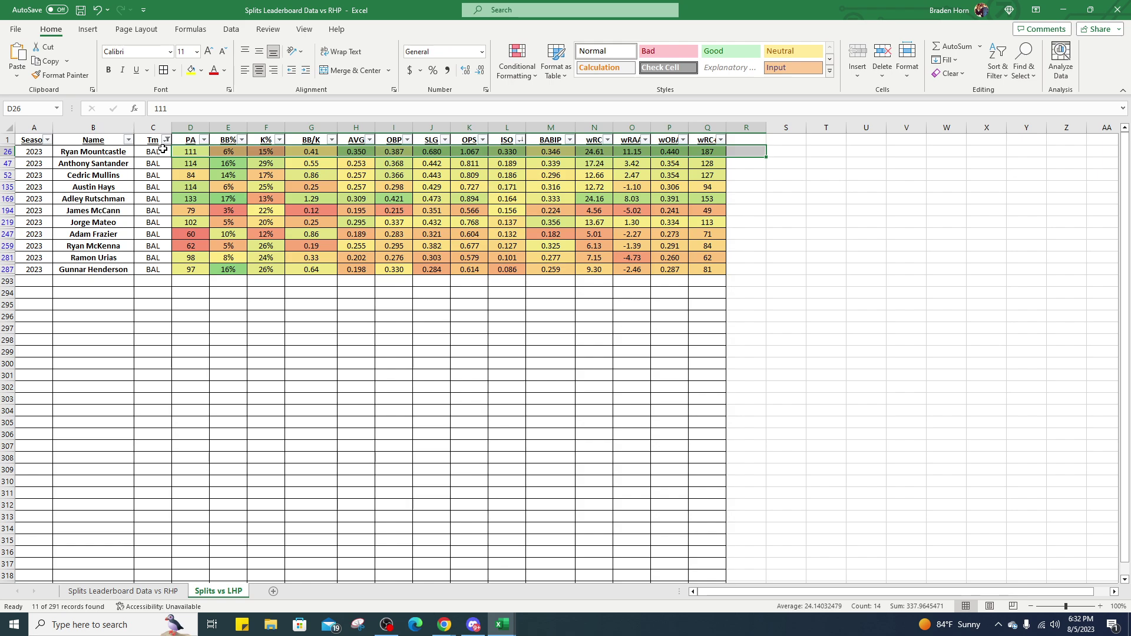
{"action": "left_click_drag", "start_coordinate": [134, 198], "coordinate": [717, 200]}
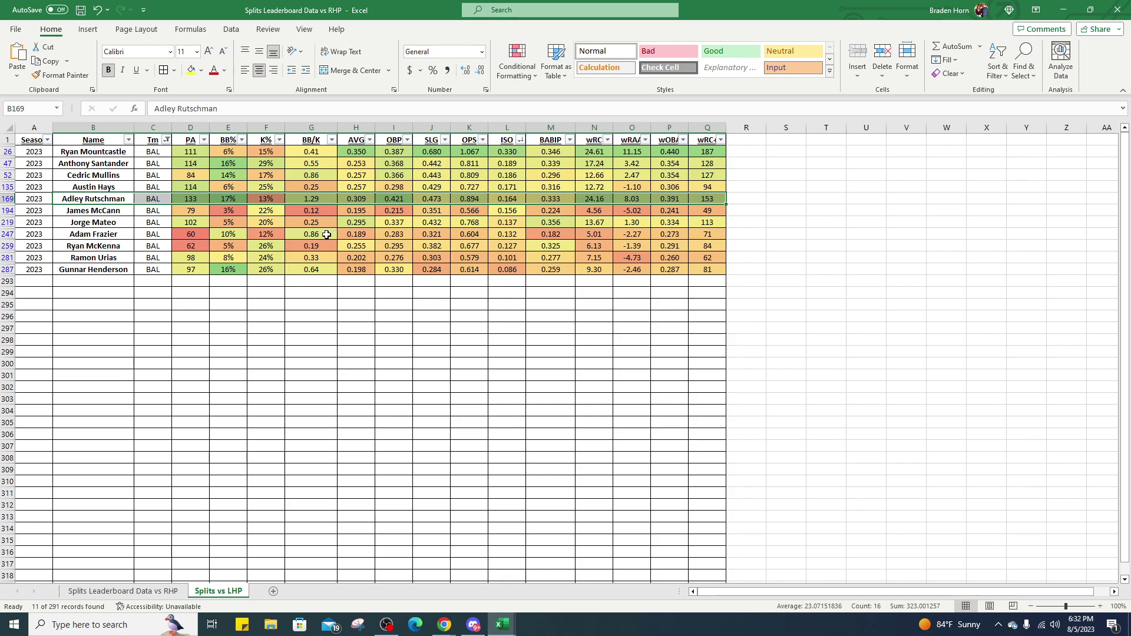
Sort the Orioles hitters by PA from largest to smallest and examine the rows of the first three hitters.
{"action": "left_click", "coordinate": [204, 139]}
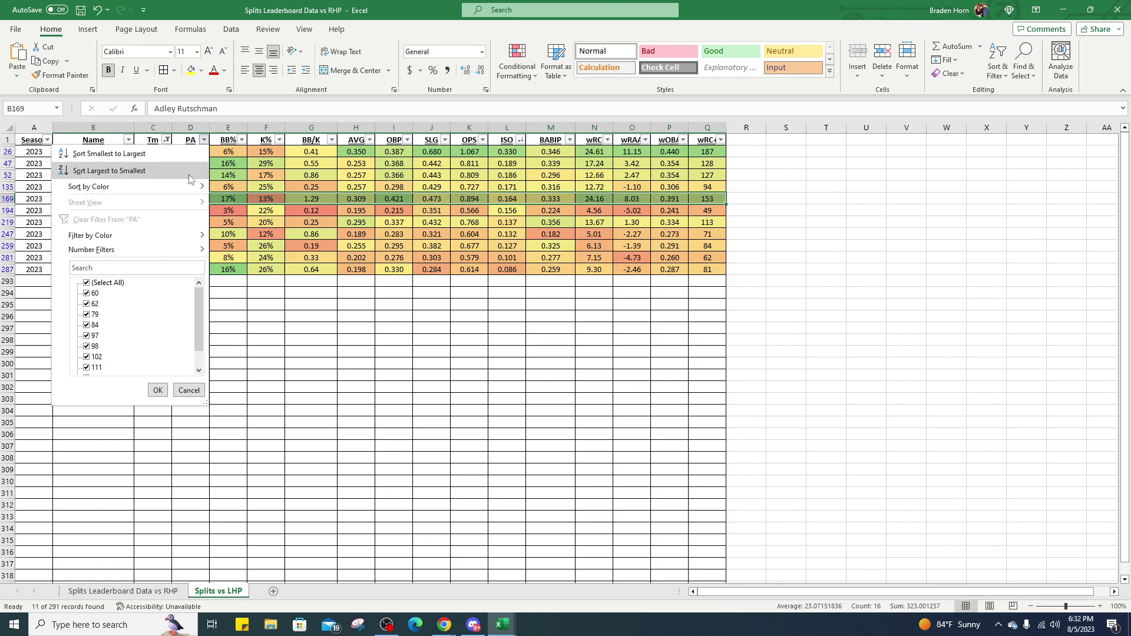
{"action": "left_click", "coordinate": [109, 171]}
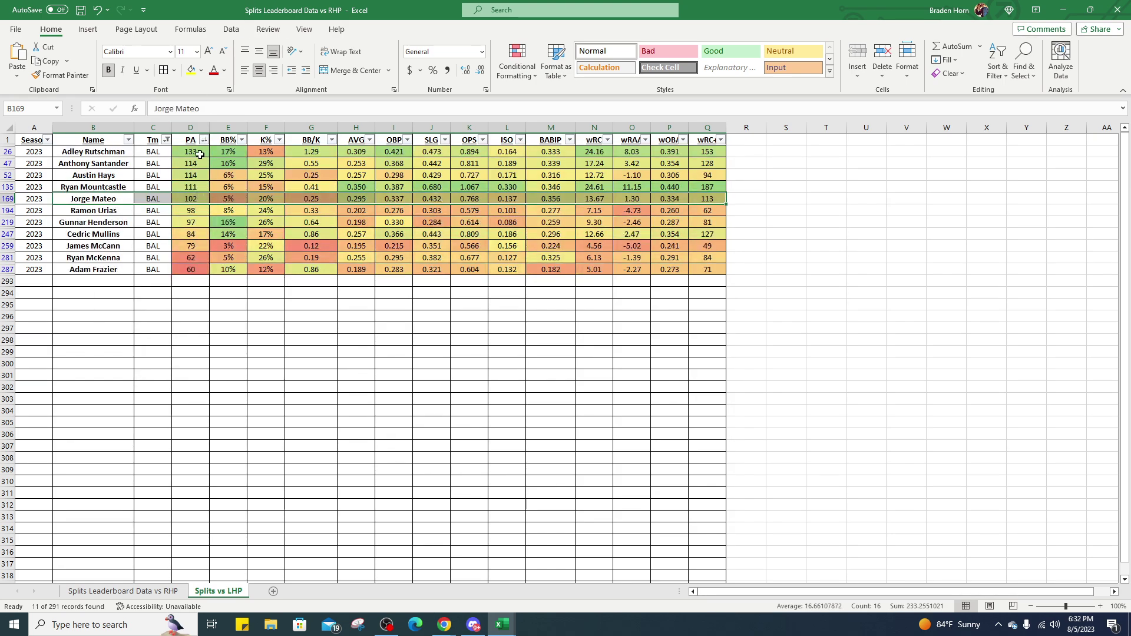
{"action": "left_click_drag", "start_coordinate": [230, 150], "coordinate": [234, 162]}
{"action": "left_click_drag", "start_coordinate": [93, 152], "coordinate": [674, 176]}
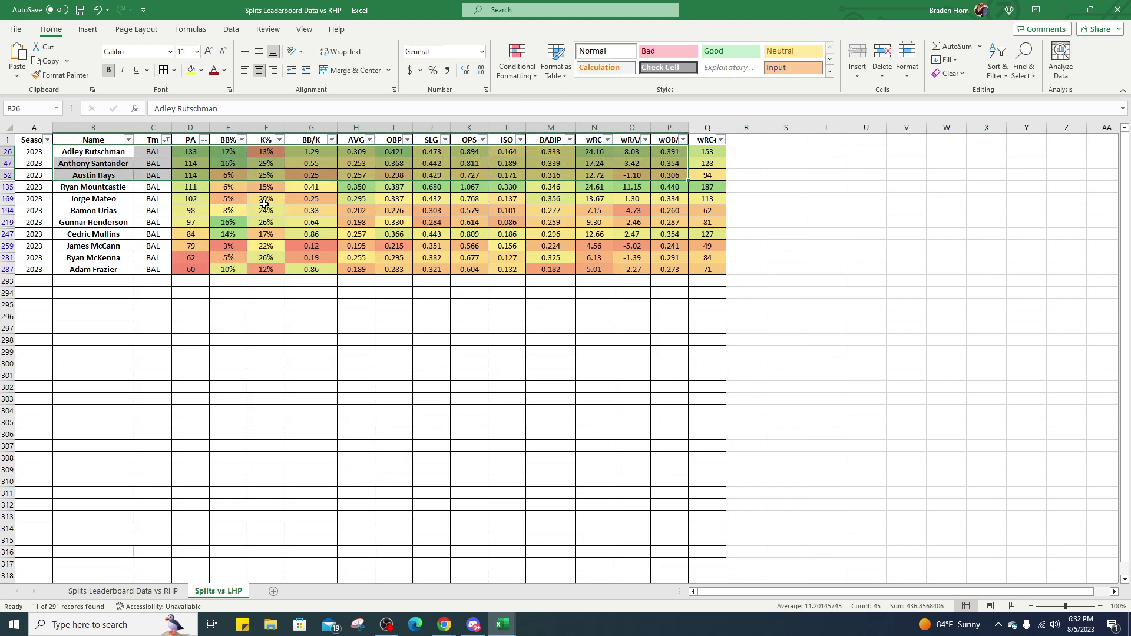
{"action": "left_click", "coordinate": [266, 211]}
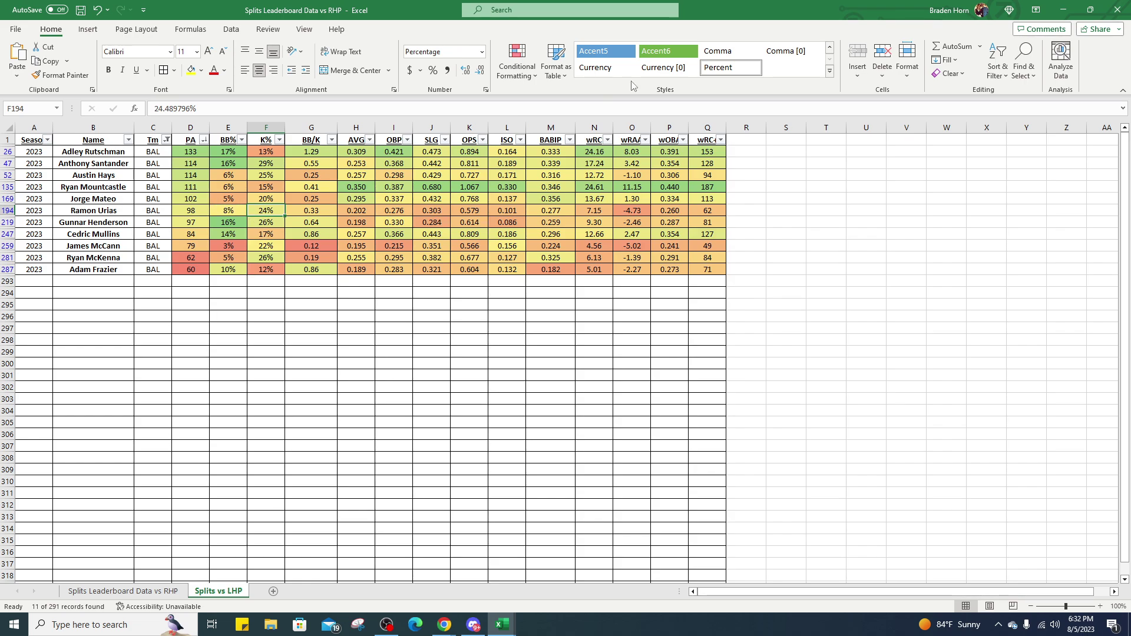
Switch to the browser and check the Mets at Orioles pitching matchup on Baseball Savant, returning to the DraftKings pitcher list.
{"action": "key", "text": "alt+Tab"}
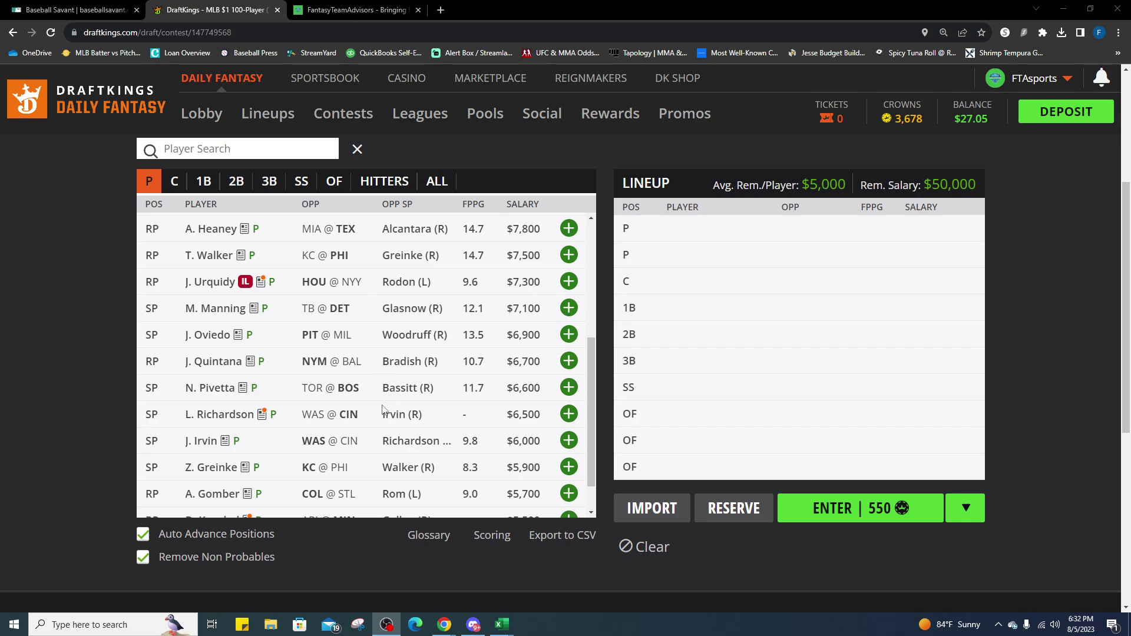
{"action": "scroll", "coordinate": [364, 414], "scroll_direction": "up", "scroll_amount": 3}
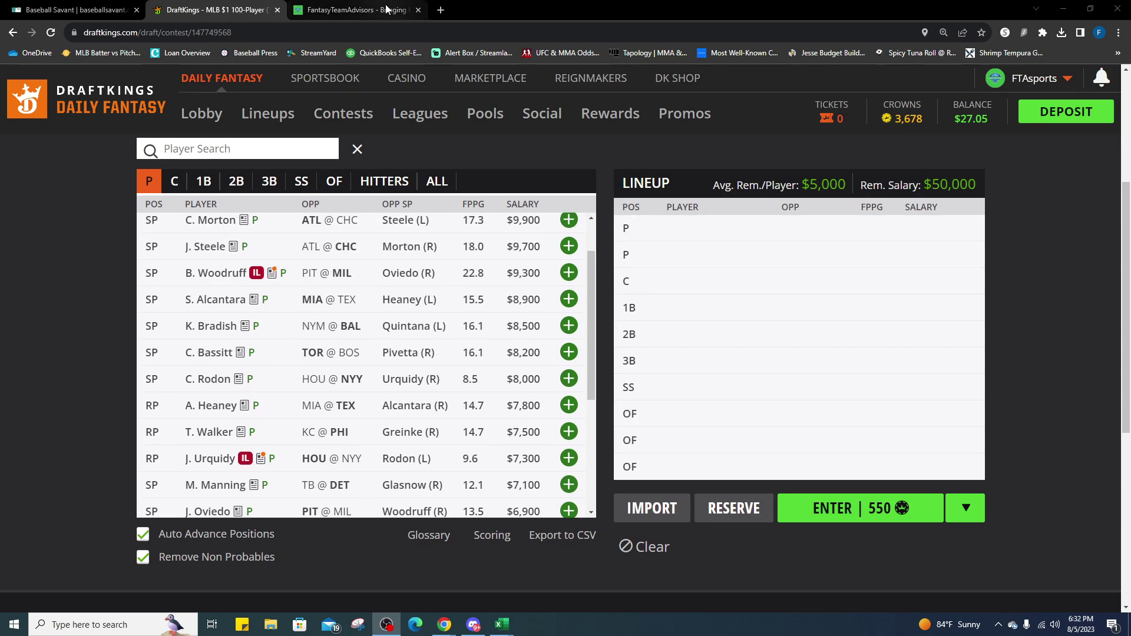
{"action": "mouse_move", "coordinate": [53, 5]}
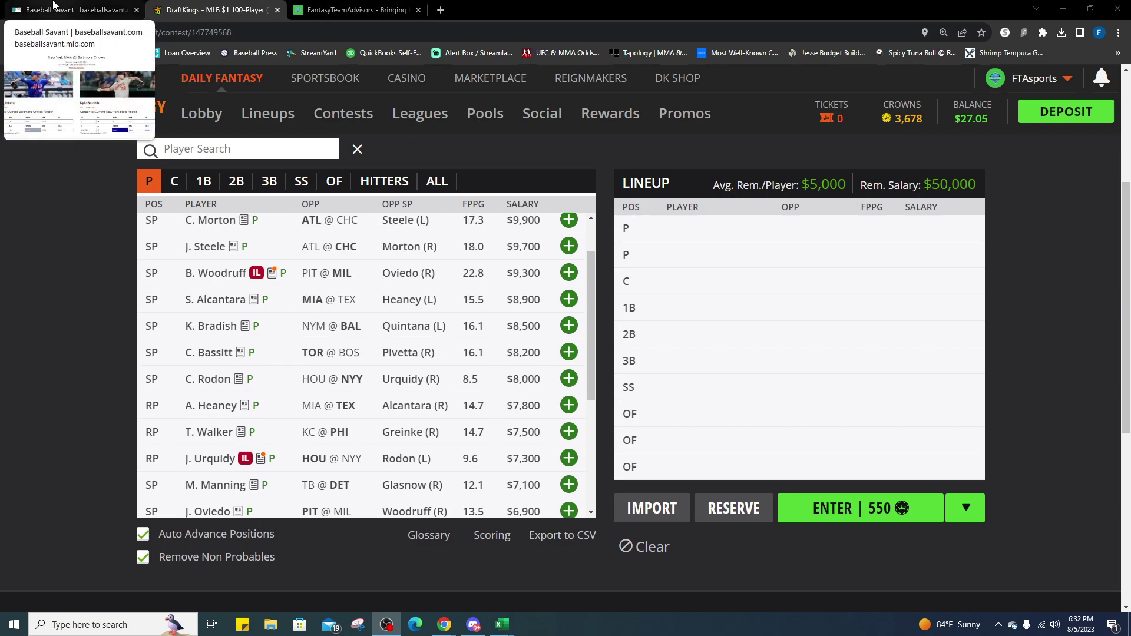
{"action": "left_click", "coordinate": [82, 10]}
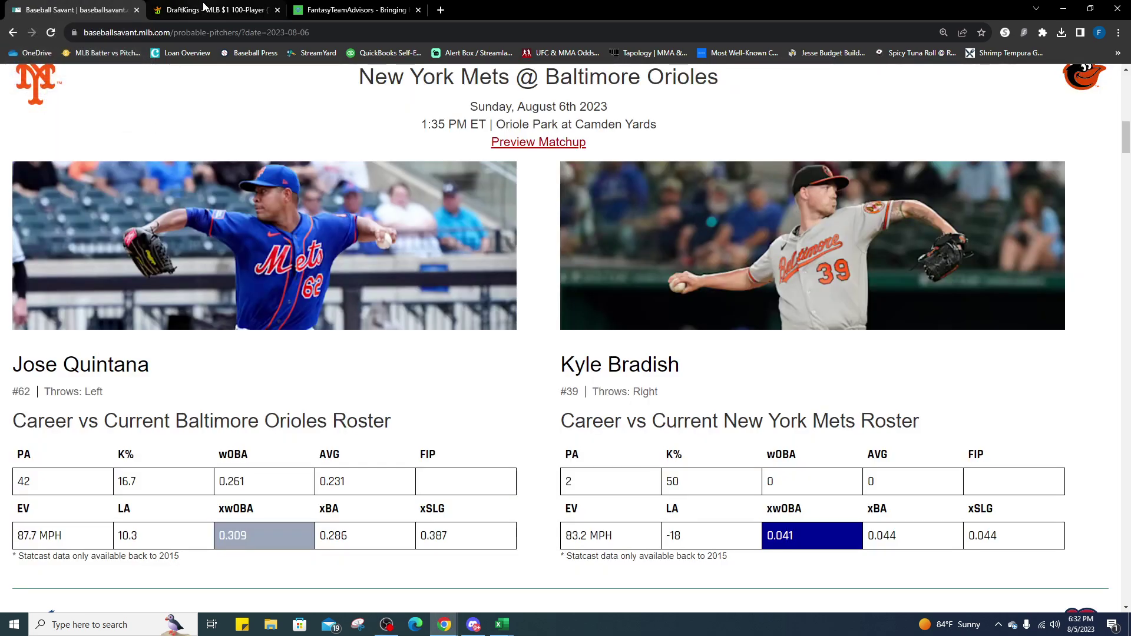
{"action": "left_click", "coordinate": [200, 10]}
{"action": "left_click", "coordinate": [90, 5]}
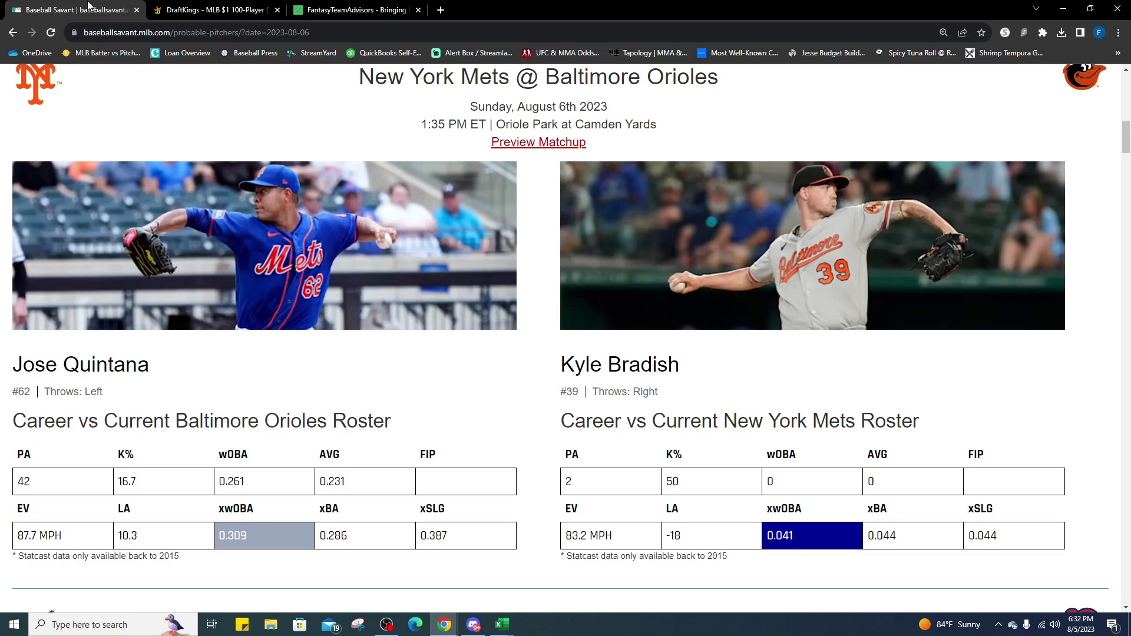
{"action": "left_click", "coordinate": [206, 10]}
Open Kyle Bradish's player card from the pitcher list and review his game log, splits and at-a-glance fantasy points per game.
{"action": "scroll", "coordinate": [229, 418], "scroll_direction": "up", "scroll_amount": 1}
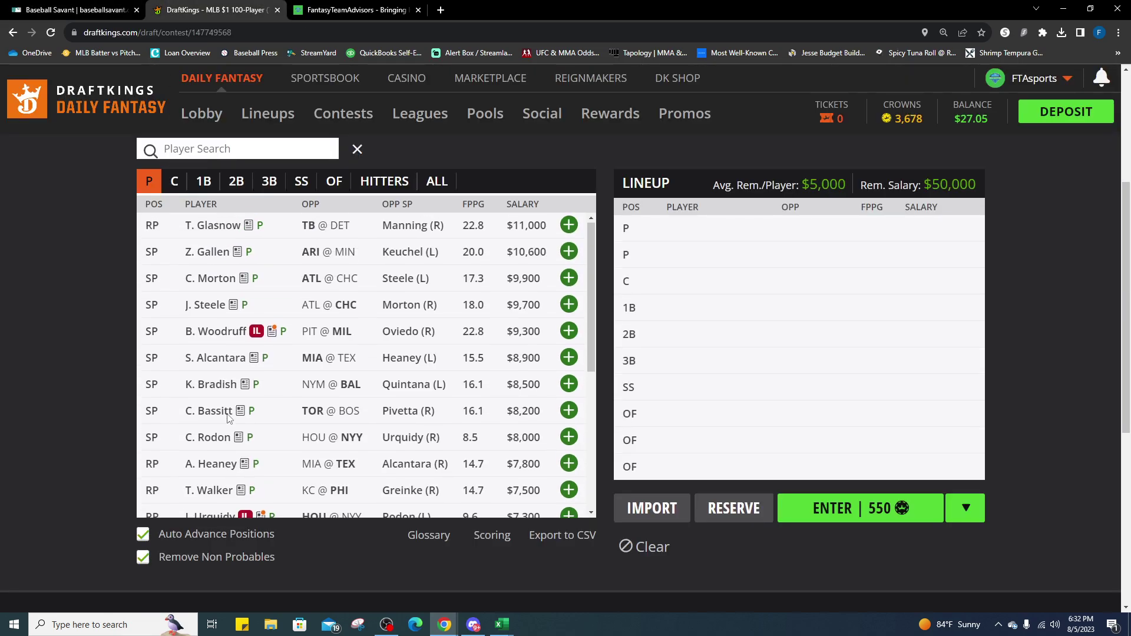
{"action": "scroll", "coordinate": [230, 417], "scroll_direction": "down", "scroll_amount": 5}
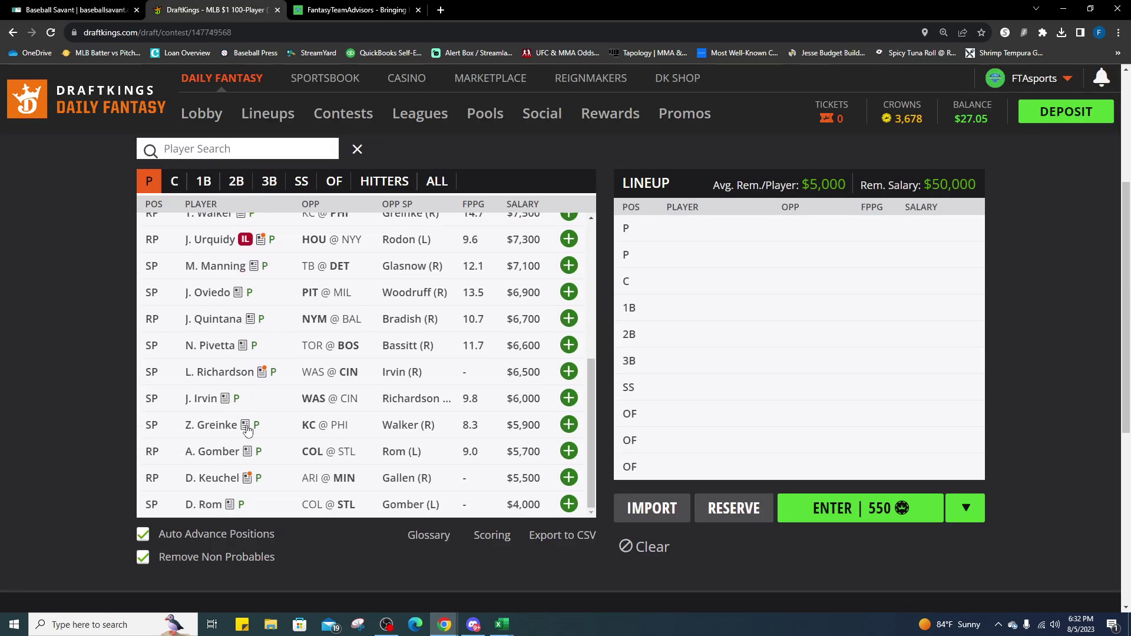
{"action": "scroll", "coordinate": [256, 377], "scroll_direction": "up", "scroll_amount": 2}
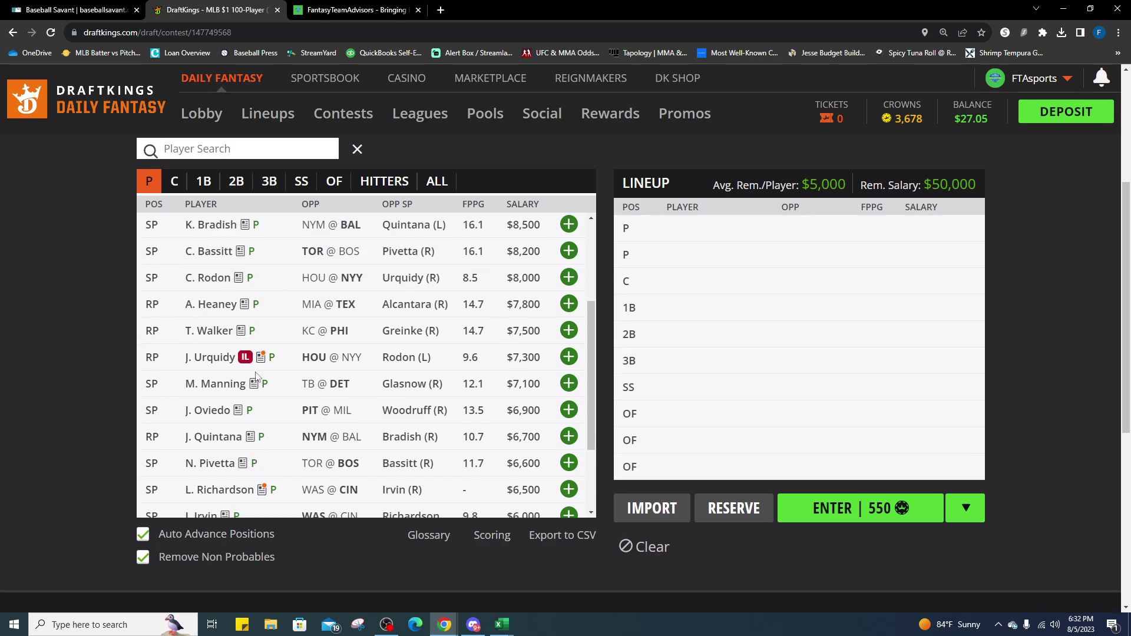
{"action": "scroll", "coordinate": [236, 360], "scroll_direction": "up", "scroll_amount": 2}
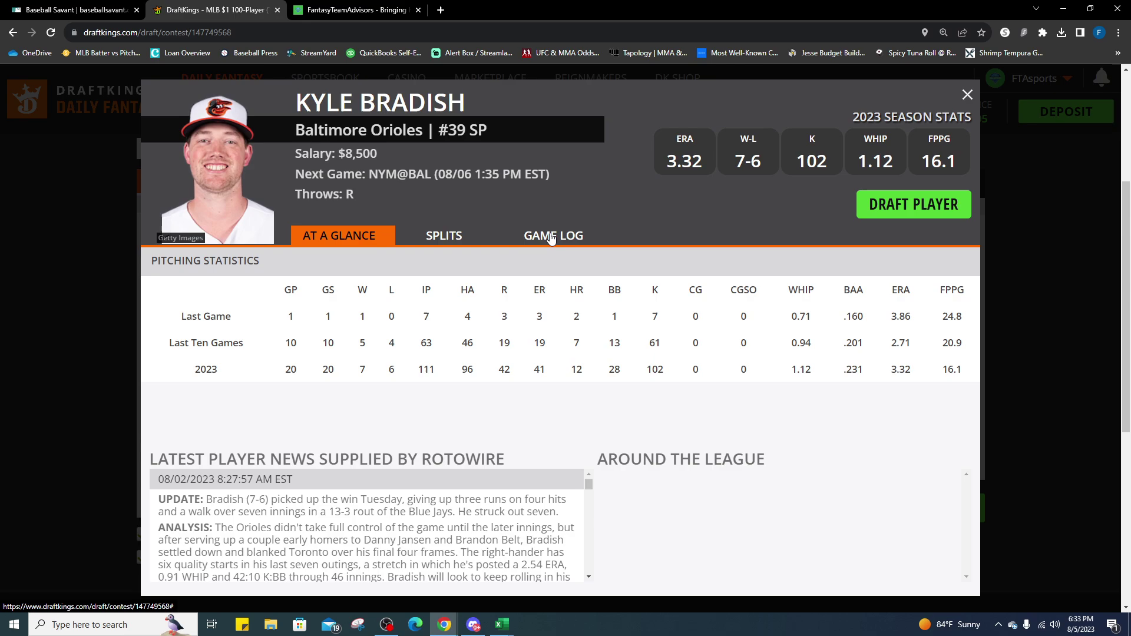
{"action": "left_click", "coordinate": [551, 239]}
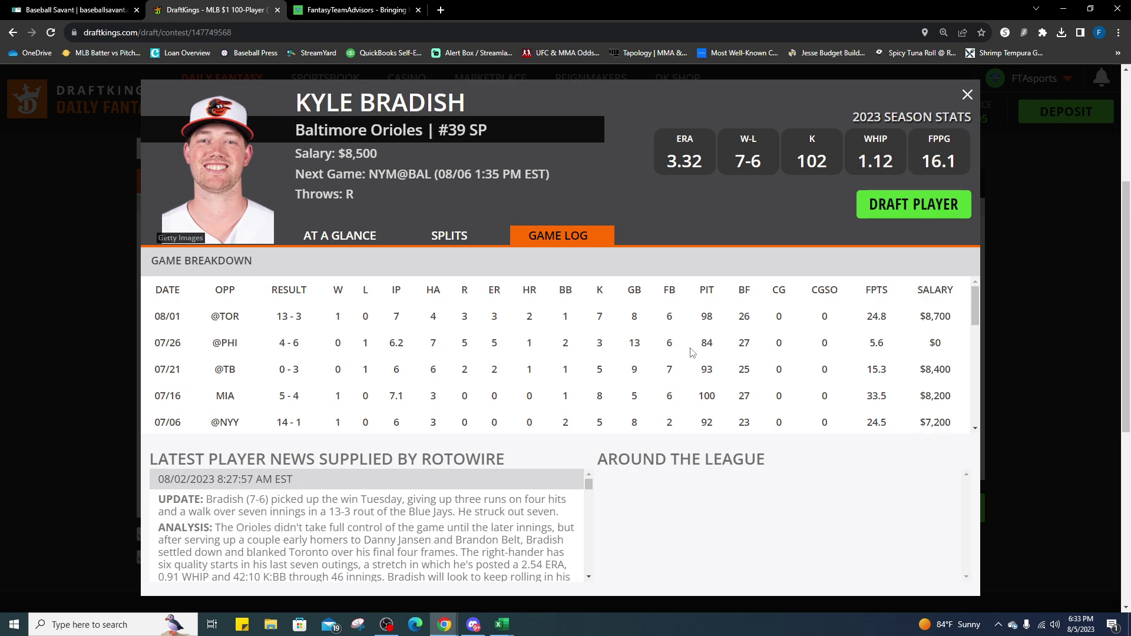
{"action": "left_click", "coordinate": [469, 236]}
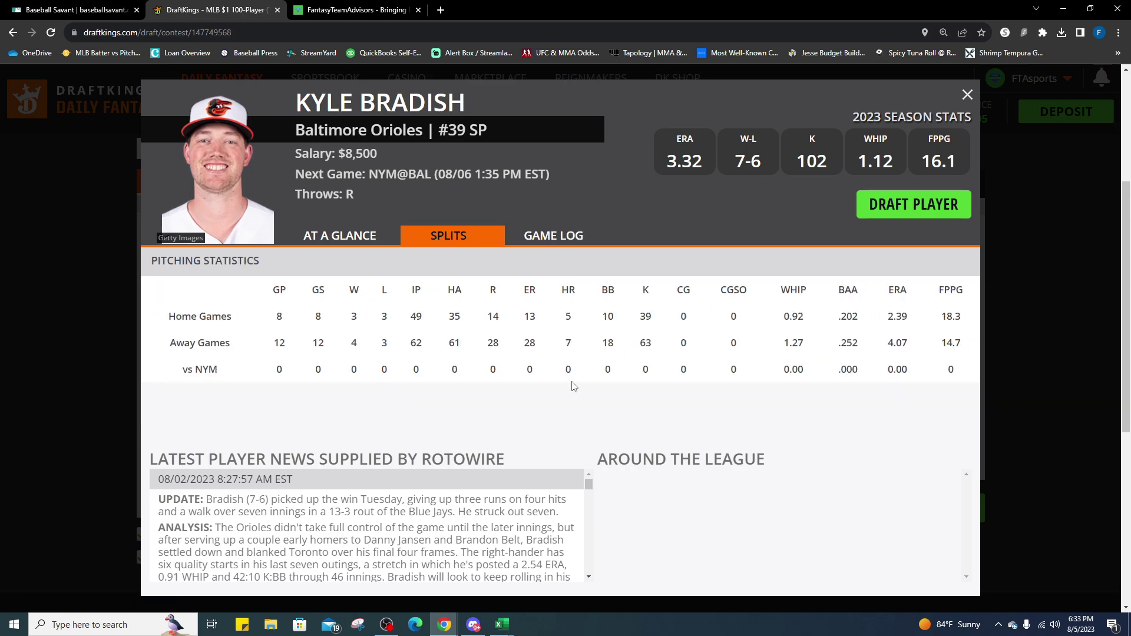
{"action": "left_click_drag", "start_coordinate": [915, 318], "coordinate": [884, 318]}
{"action": "left_click", "coordinate": [338, 244]}
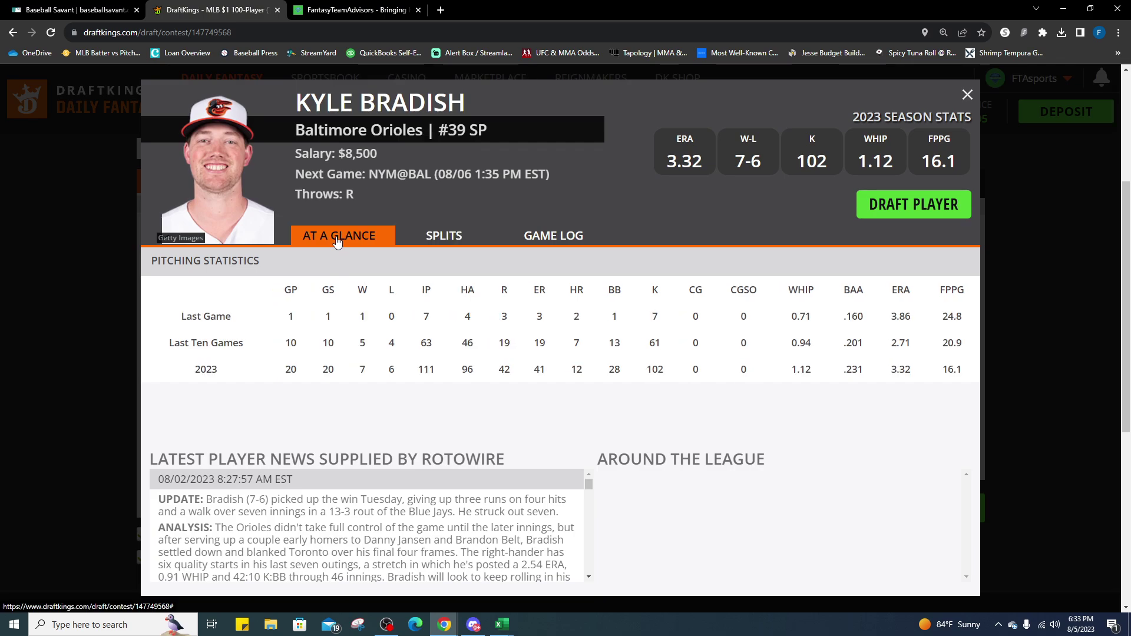
{"action": "left_click_drag", "start_coordinate": [973, 345], "coordinate": [939, 314]}
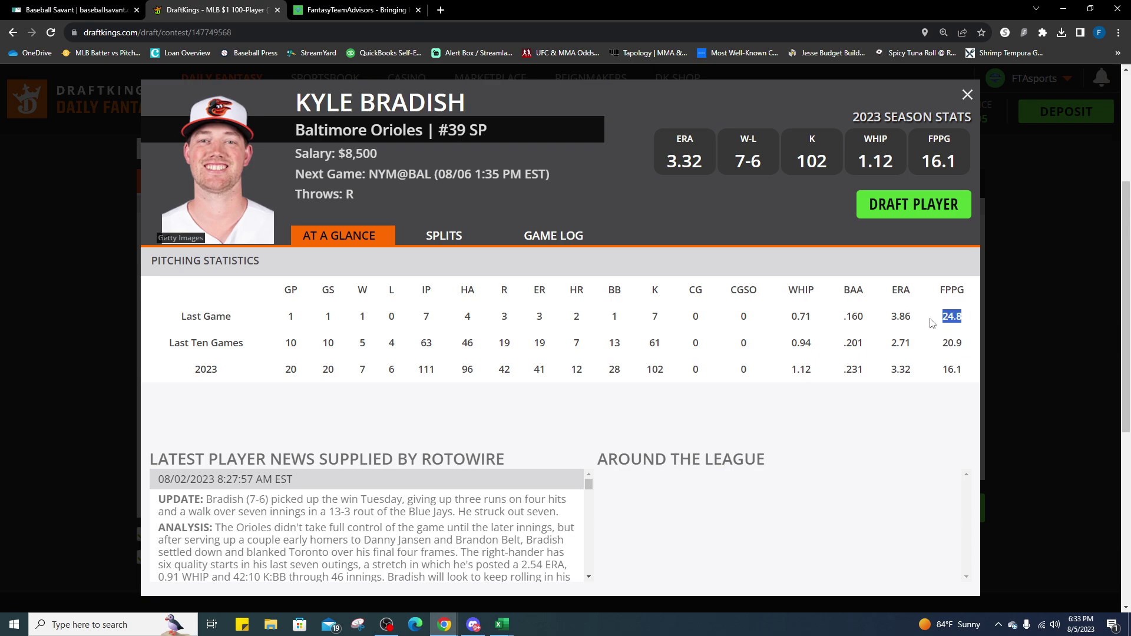
{"action": "left_click_drag", "start_coordinate": [970, 370], "coordinate": [944, 369]}
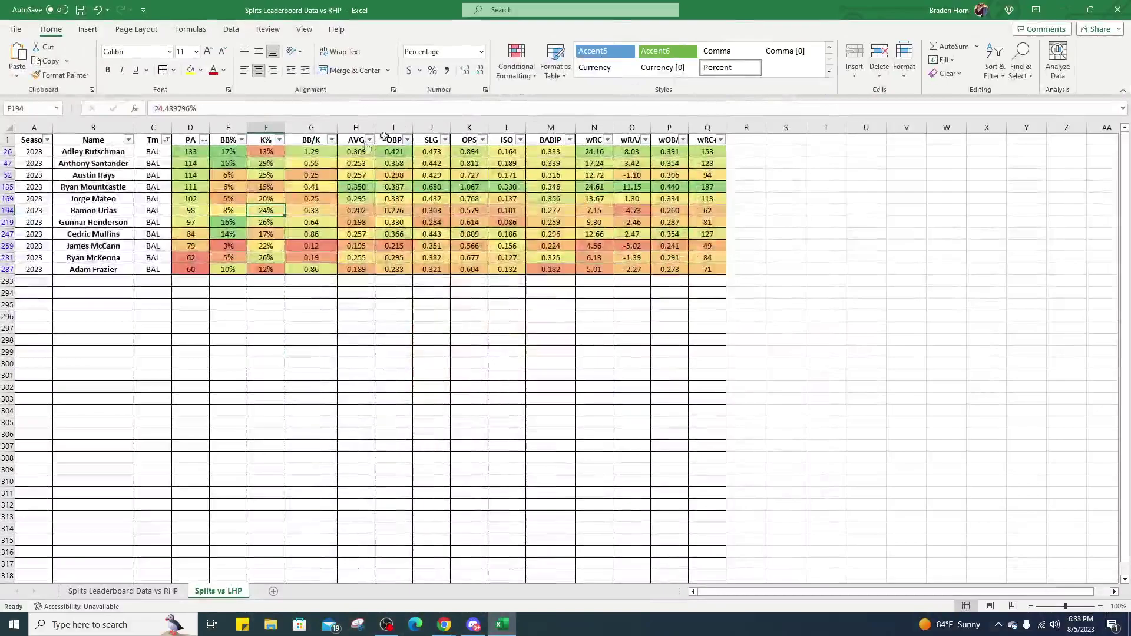
Switch to Excel, show all teams again on the Splits vs LHP sheet, and open the Splits Leaderboard Data vs RHP sheet.
{"action": "left_click", "coordinate": [166, 140]}
{"action": "left_click", "coordinate": [62, 283]}
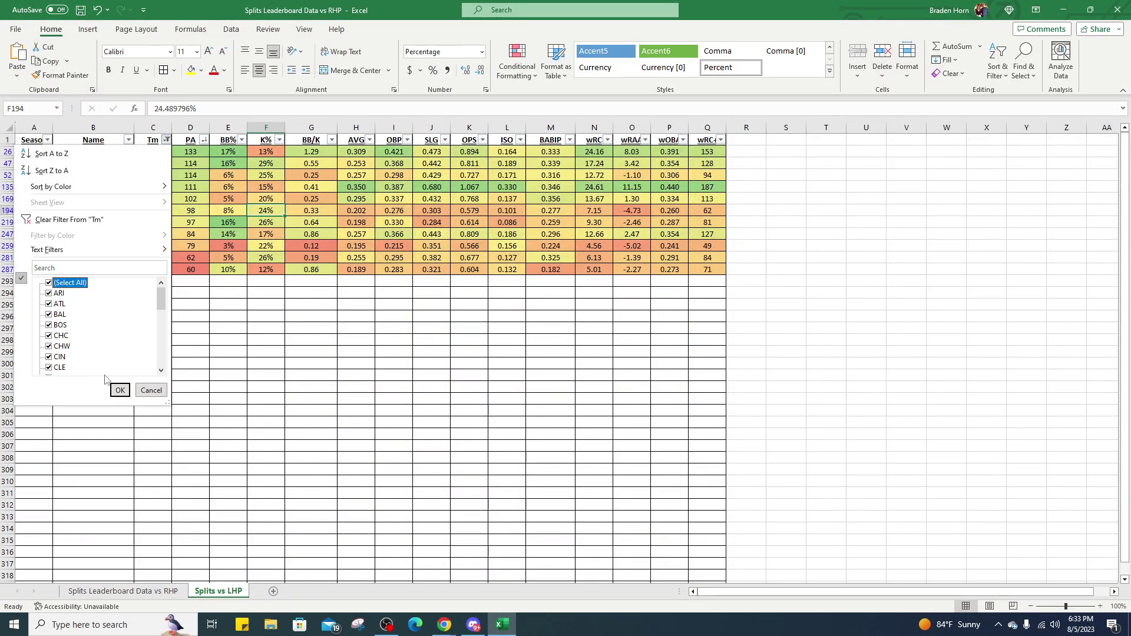
{"action": "left_click", "coordinate": [120, 390]}
{"action": "left_click", "coordinate": [150, 592]}
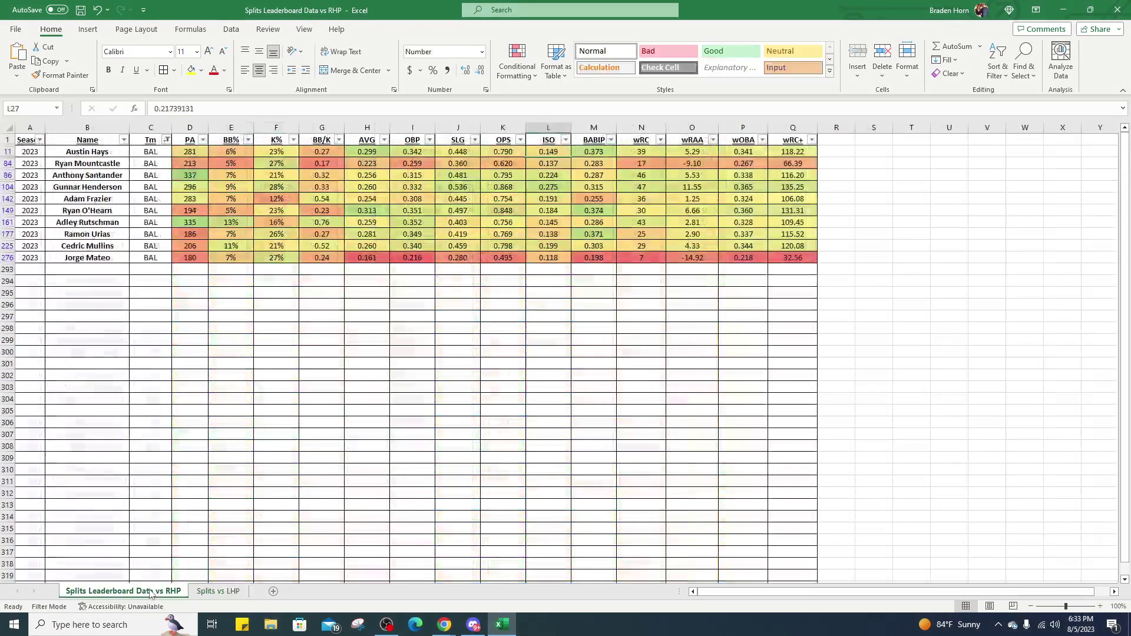
Change the Tm filter on the Splits Leaderboard Data vs RHP sheet from BAL to NYM only.
{"action": "left_click", "coordinate": [167, 140]}
{"action": "left_click", "coordinate": [71, 313]}
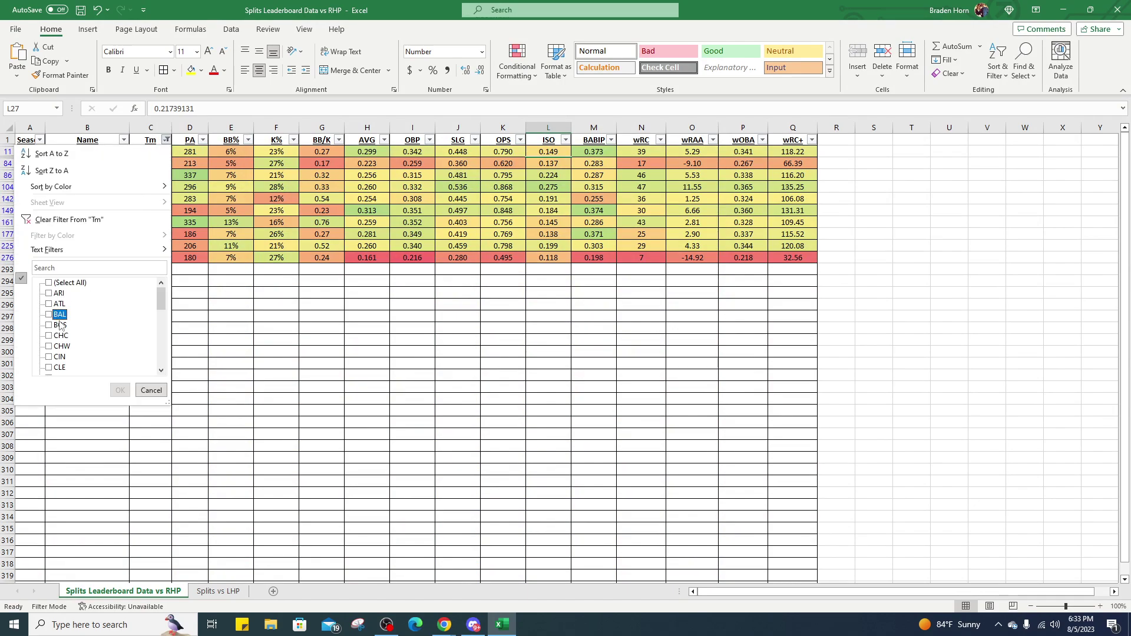
{"action": "scroll", "coordinate": [76, 341], "scroll_direction": "down", "scroll_amount": 1}
{"action": "scroll", "coordinate": [77, 342], "scroll_direction": "down", "scroll_amount": 3}
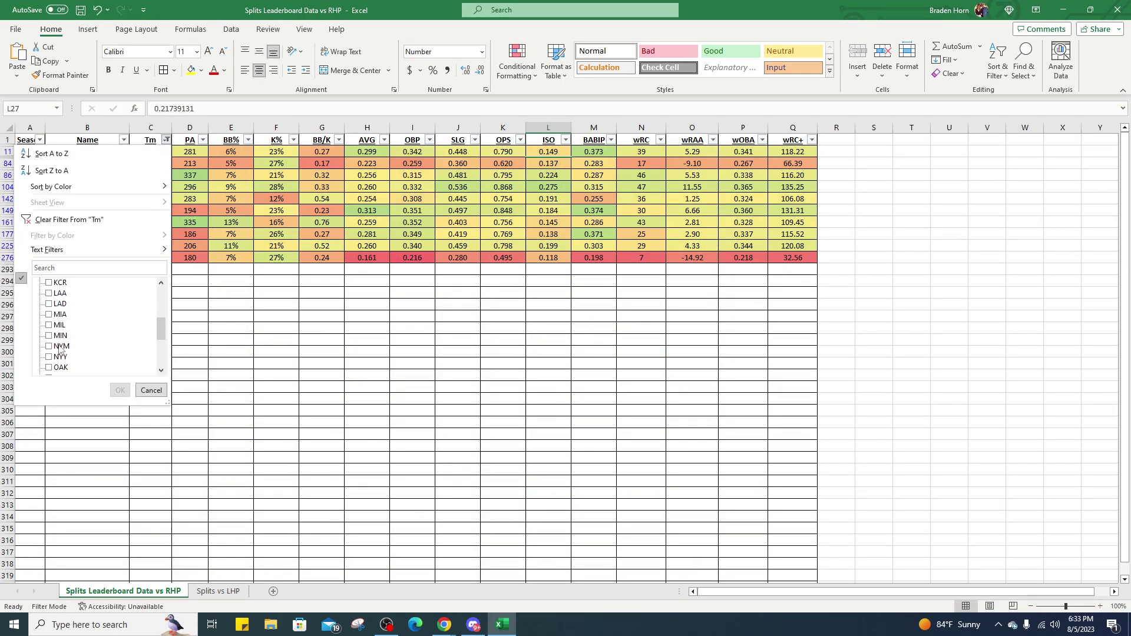
{"action": "left_click", "coordinate": [60, 347]}
{"action": "left_click", "coordinate": [120, 390]}
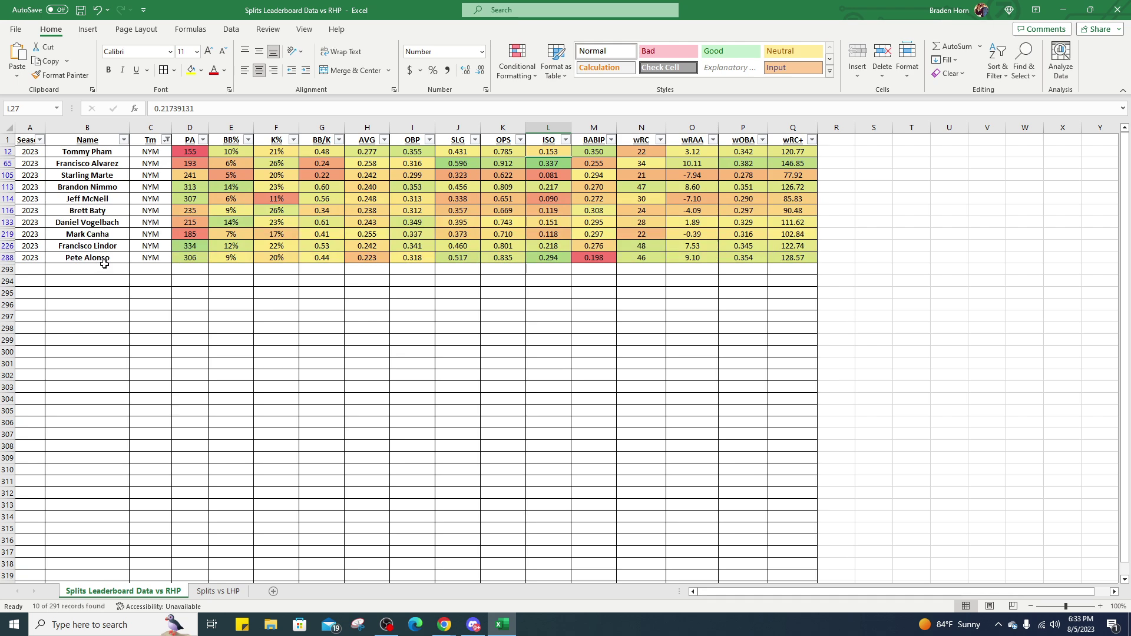
Examine the Mets hitters' splits against right-handers and sort them by PA from largest to smallest.
{"action": "left_click", "coordinate": [221, 174]}
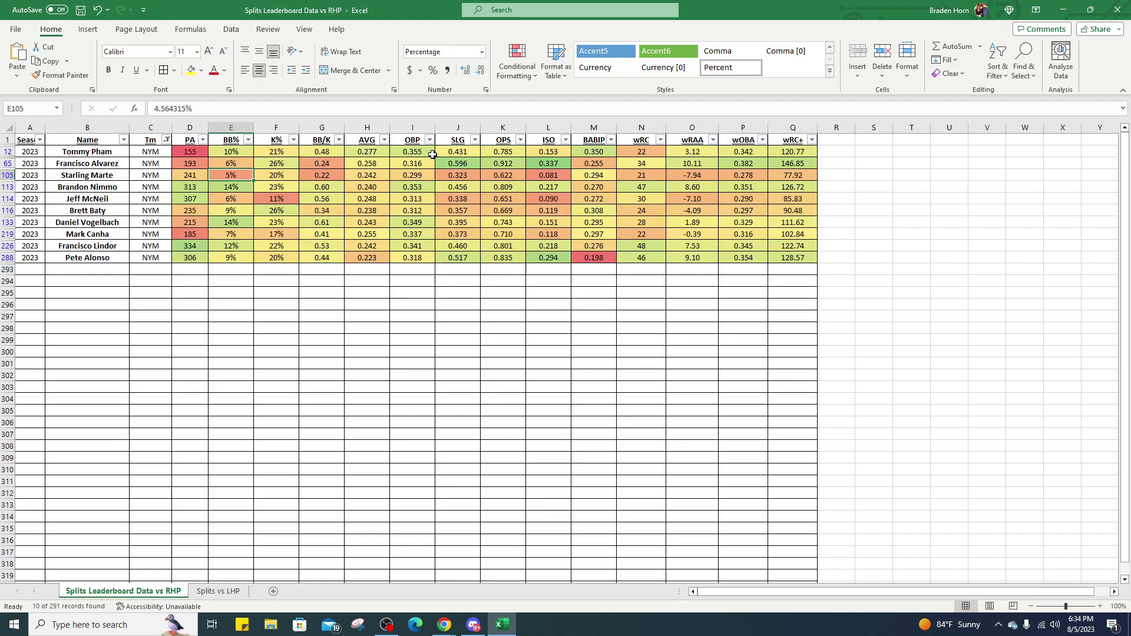
{"action": "left_click", "coordinate": [252, 190]}
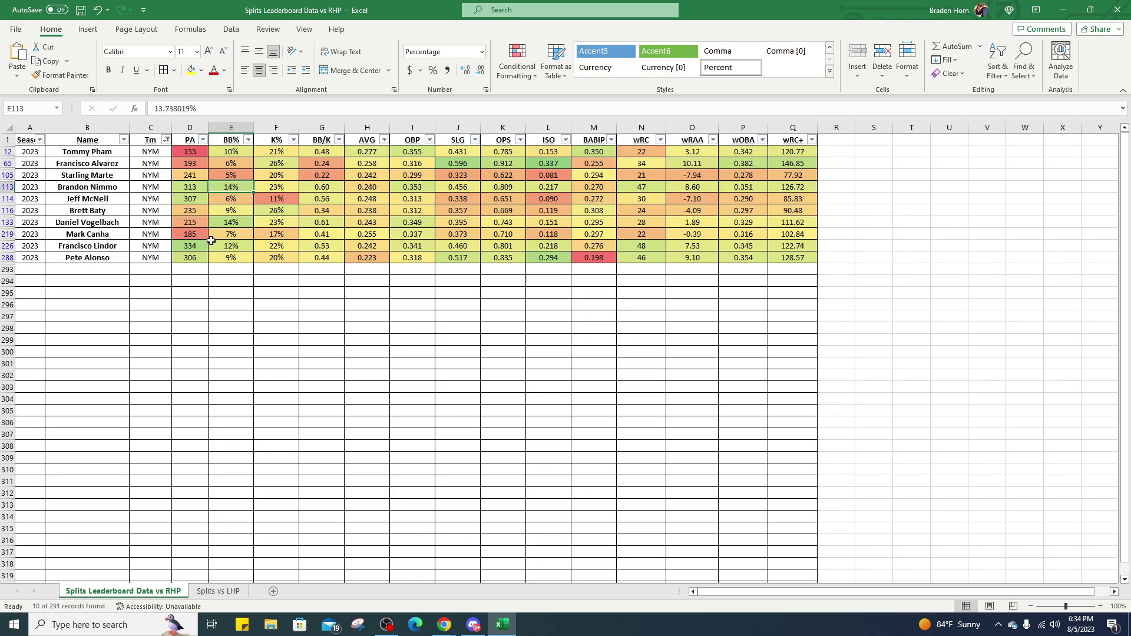
{"action": "left_click", "coordinate": [203, 139]}
{"action": "left_click", "coordinate": [177, 170]}
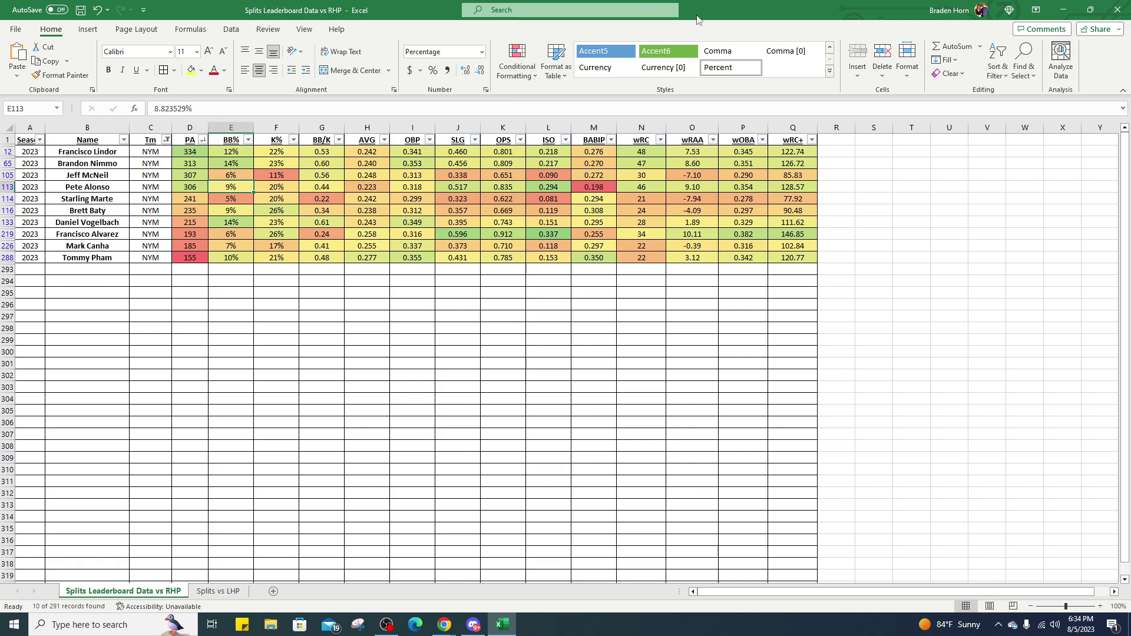
Return to DraftKings in the browser, recheck Kyle Bradish's game log and at-a-glance stats, and close his player card.
{"action": "left_click", "coordinate": [1063, 10]}
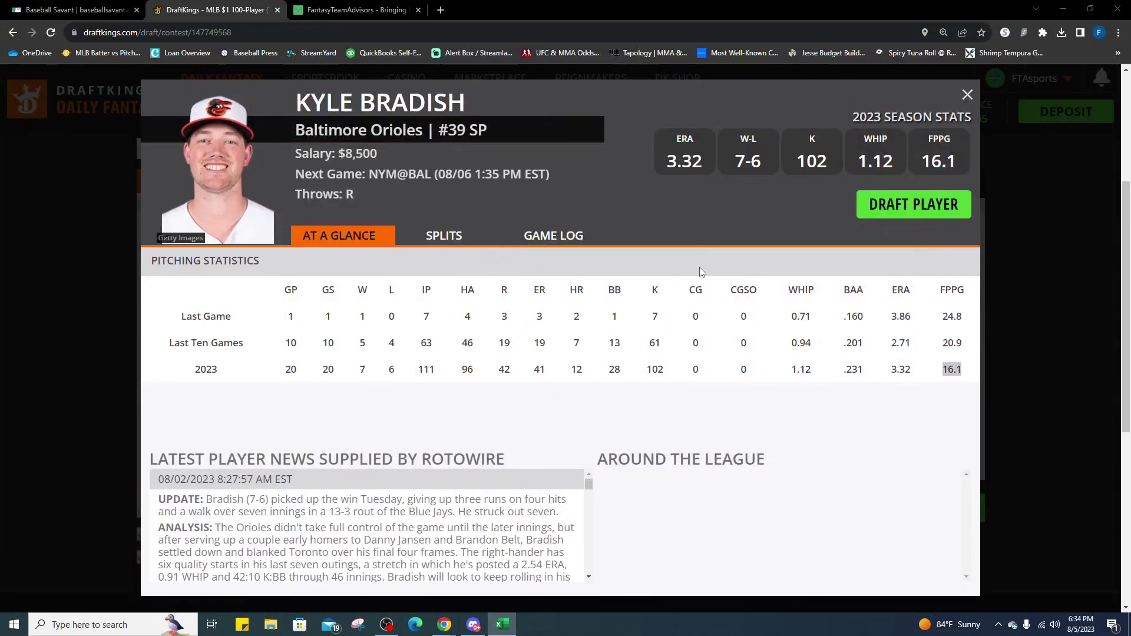
{"action": "left_click", "coordinate": [539, 235]}
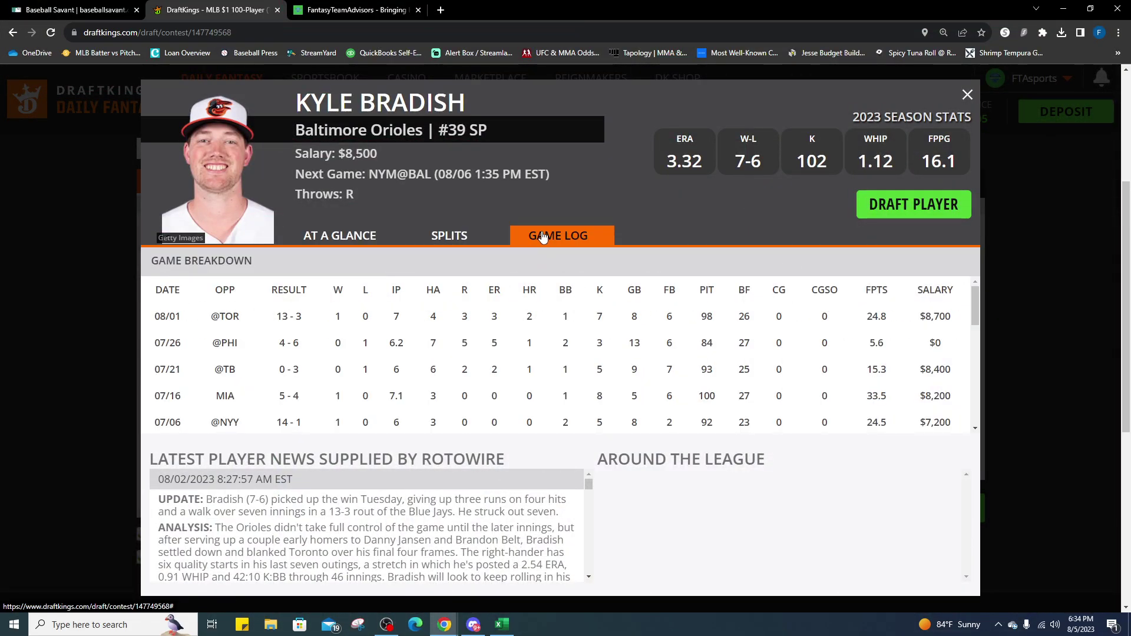
{"action": "left_click", "coordinate": [325, 238]}
{"action": "left_click", "coordinate": [966, 96]}
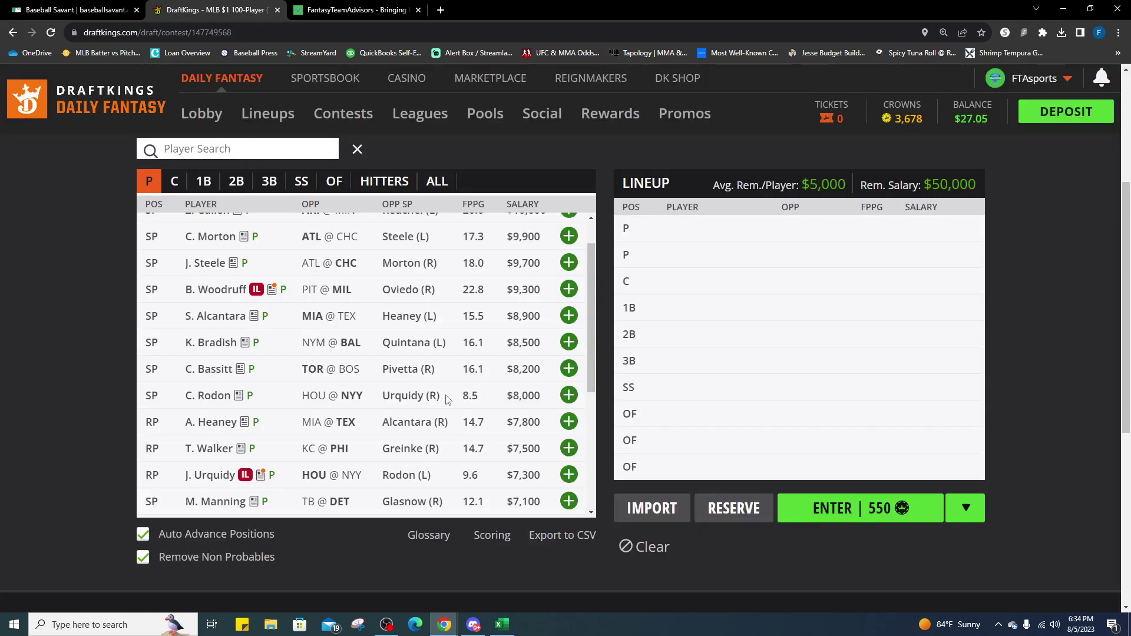
Check the Toronto Blue Jays at Boston Red Sox pitching matchup on Baseball Savant and return to the DraftKings pitcher list.
{"action": "left_click", "coordinate": [77, 10]}
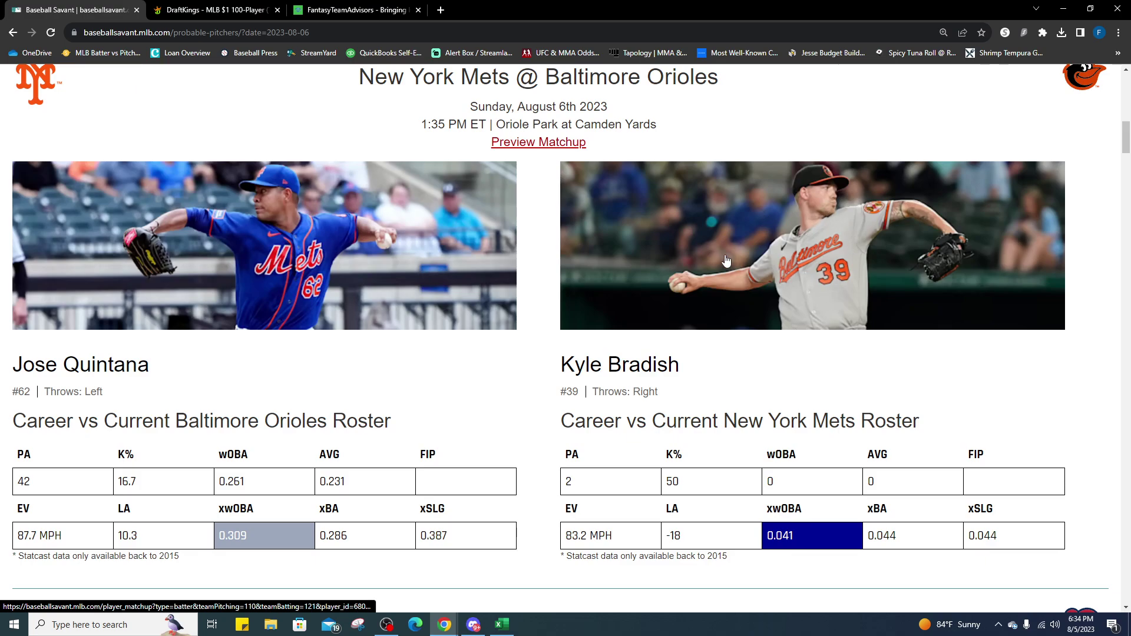
{"action": "scroll", "coordinate": [446, 341], "scroll_direction": "down", "scroll_amount": 7}
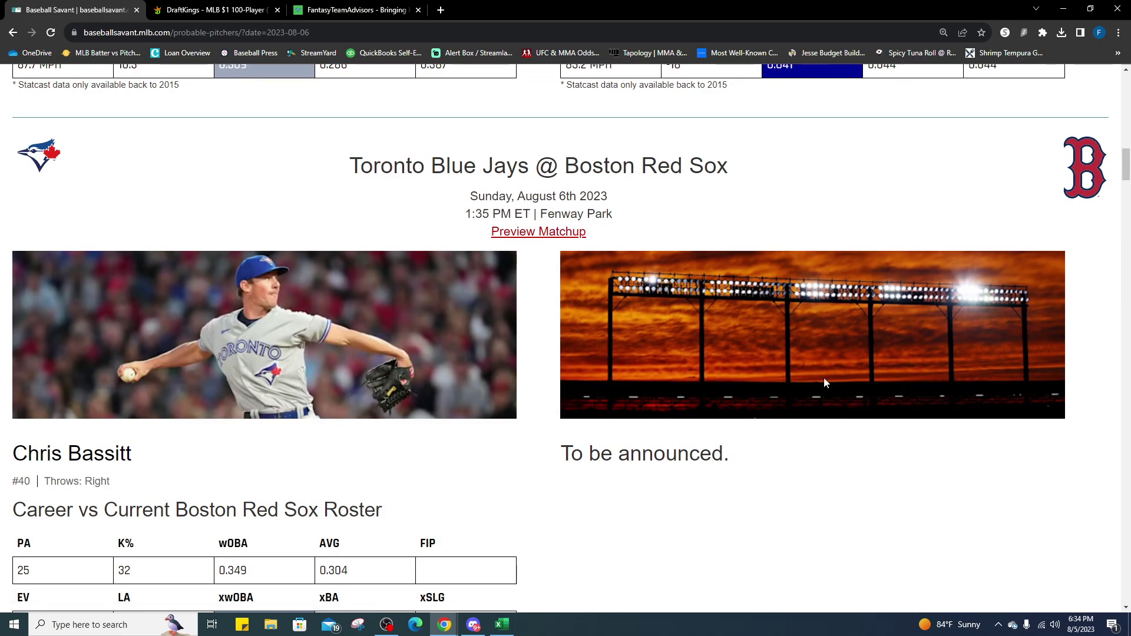
{"action": "left_click", "coordinate": [221, 12]}
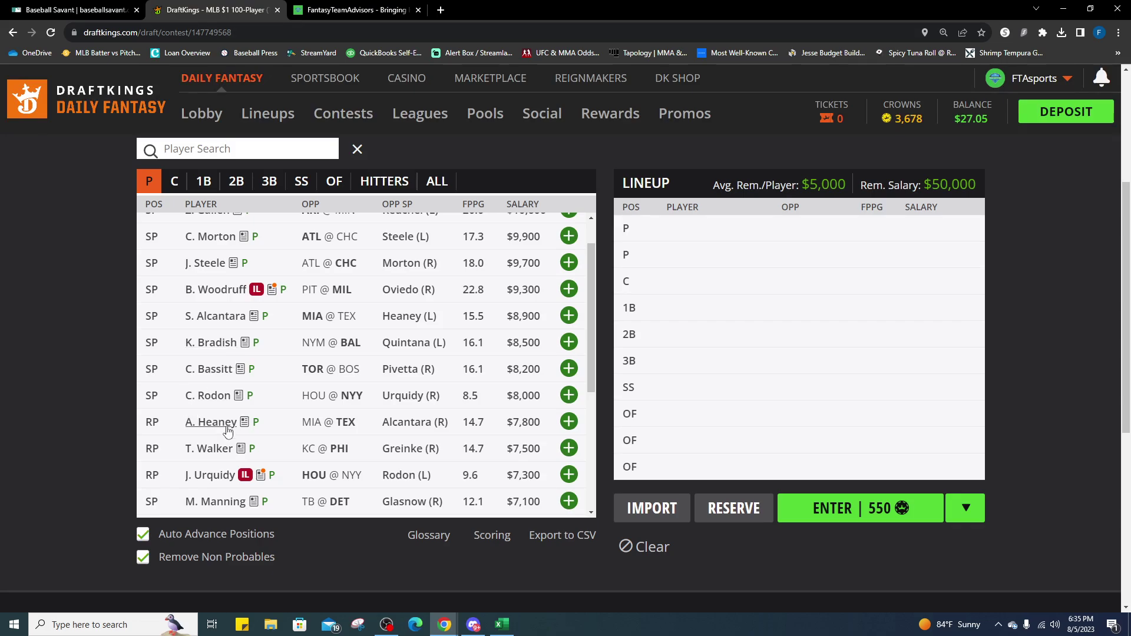
Open Nick Pivetta's player card from the pitcher list, review his pitching statistics, and close the card.
{"action": "scroll", "coordinate": [253, 457], "scroll_direction": "down", "scroll_amount": 4}
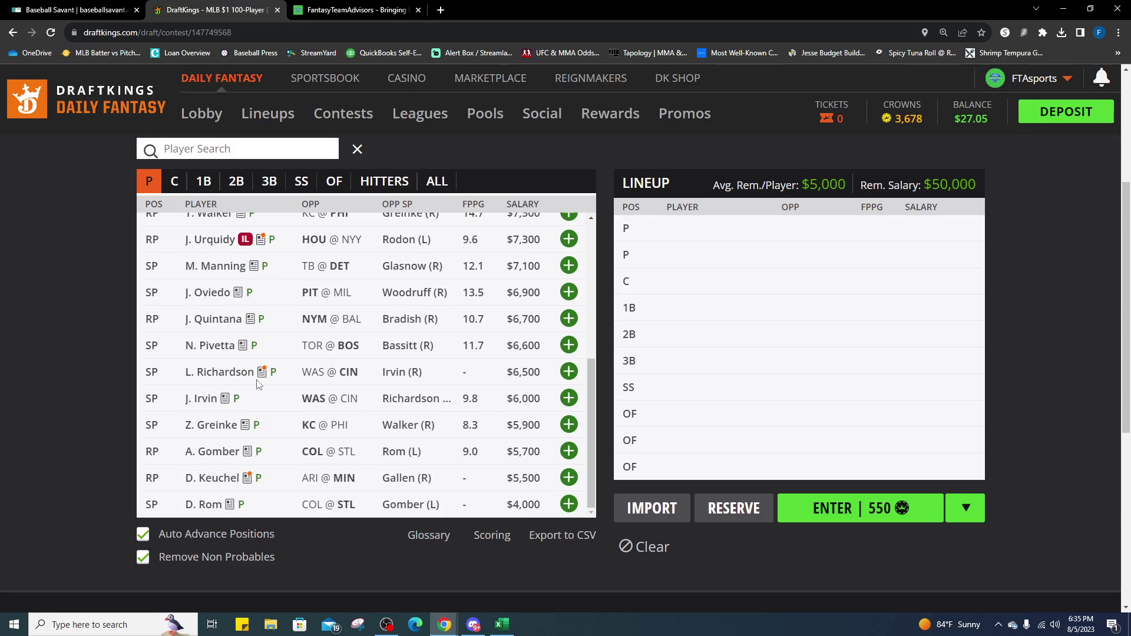
{"action": "left_click", "coordinate": [225, 346]}
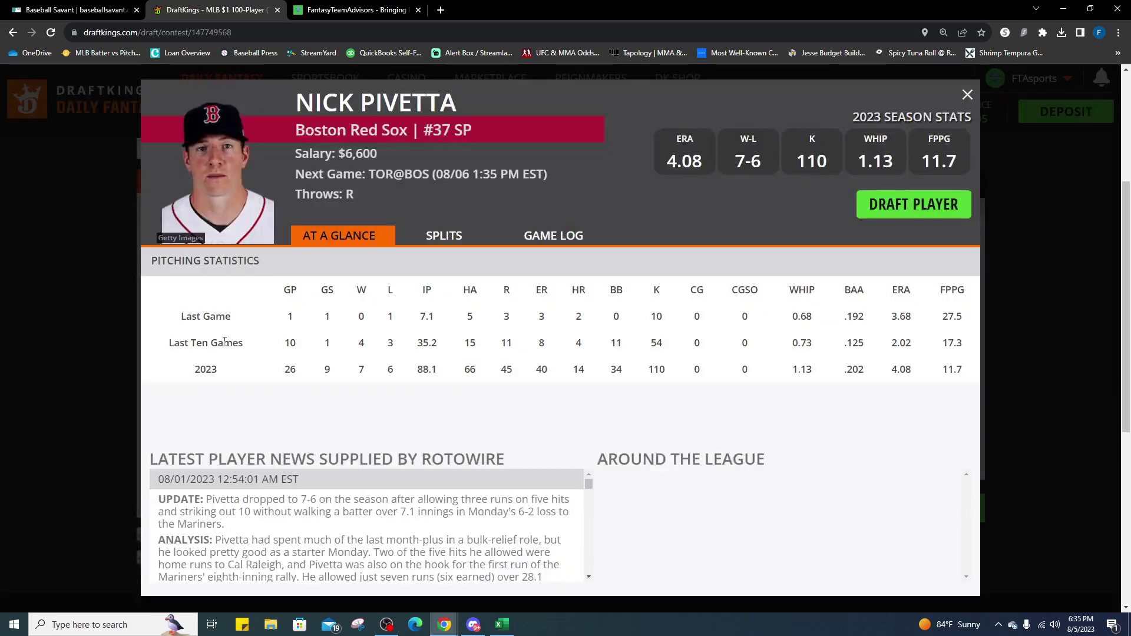
{"action": "left_click", "coordinate": [968, 95]}
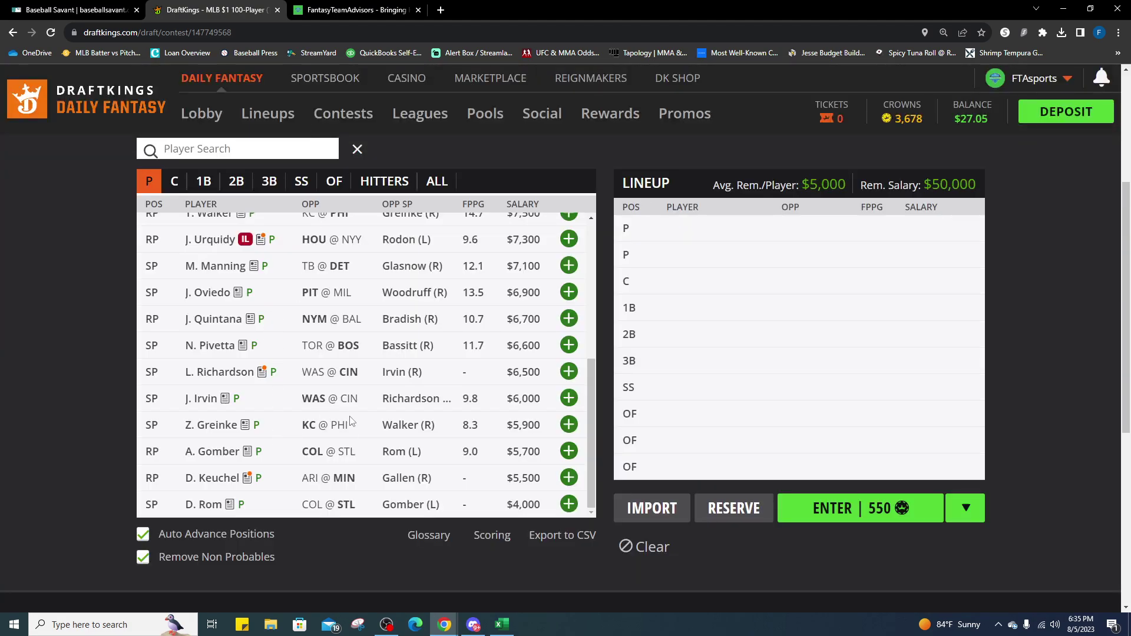
Open Chris Bassitt's player card from the pitcher list and review his at-a-glance stats and game log.
{"action": "scroll", "coordinate": [259, 476], "scroll_direction": "up", "scroll_amount": 2}
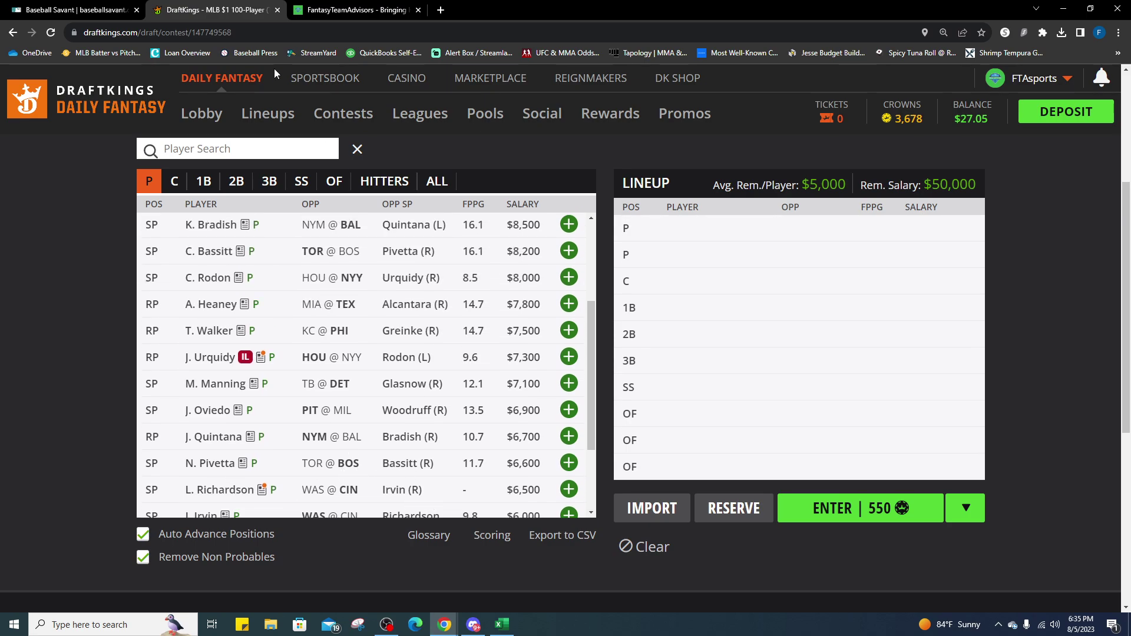
{"action": "left_click", "coordinate": [117, 8]}
{"action": "left_click", "coordinate": [212, 10]}
{"action": "scroll", "coordinate": [245, 485], "scroll_direction": "up", "scroll_amount": 2}
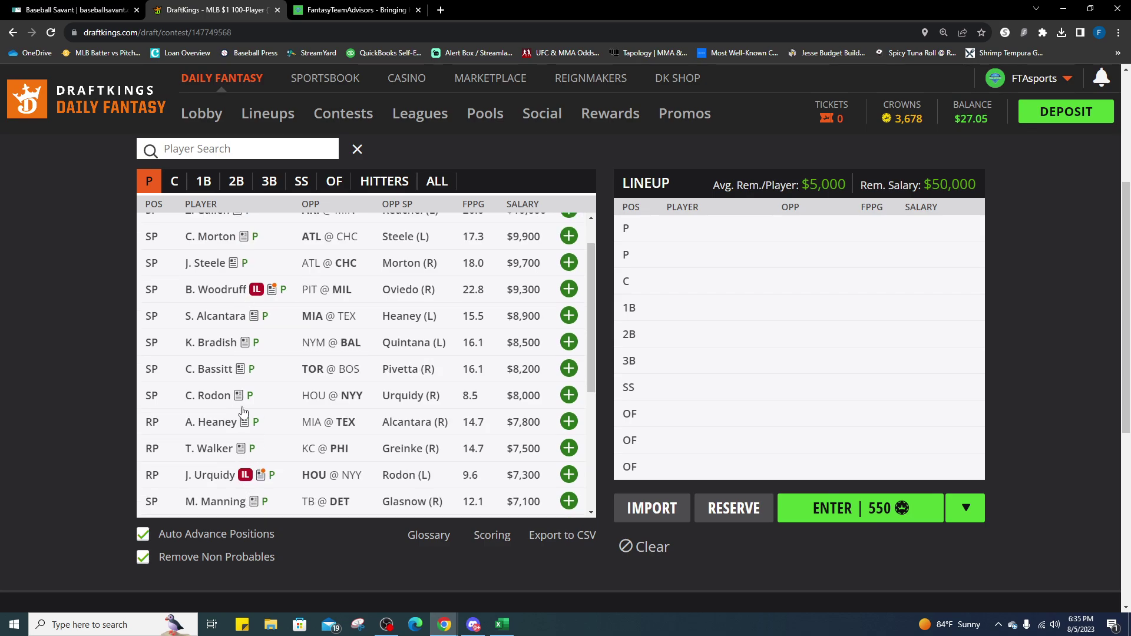
{"action": "left_click", "coordinate": [215, 369]}
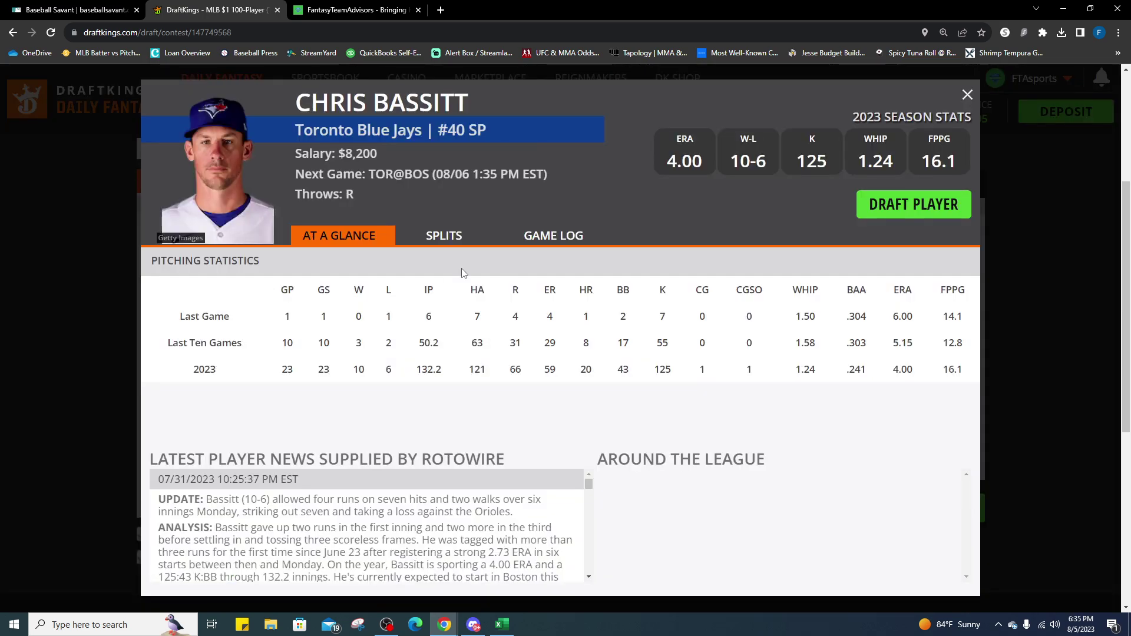
{"action": "left_click", "coordinate": [542, 236]}
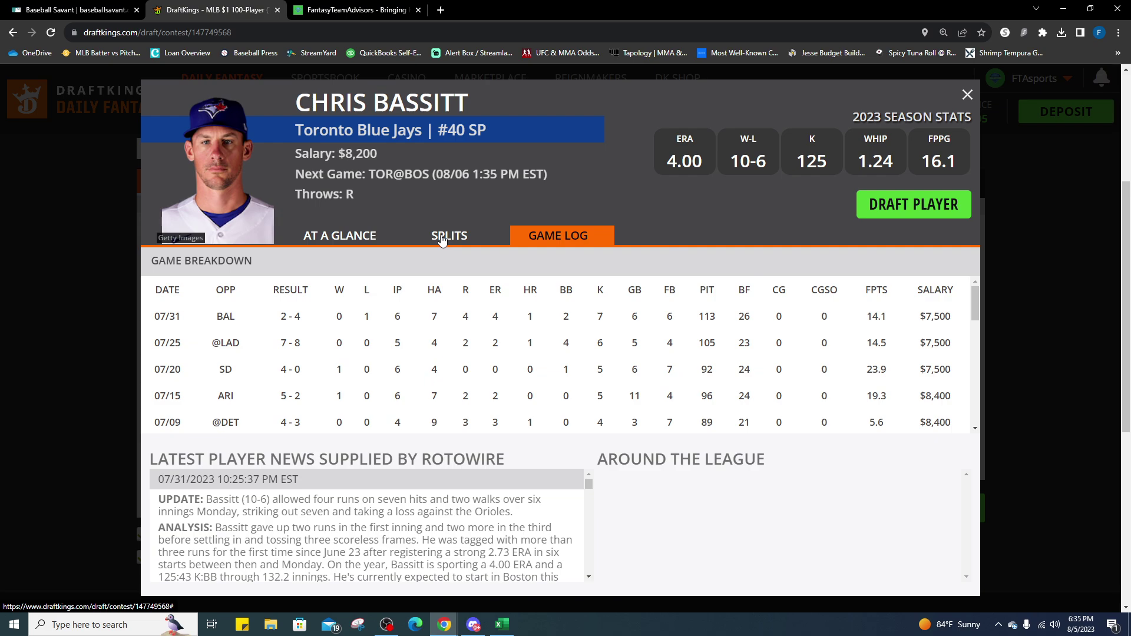
Switch to the FantasyTeamAdvisors site and open its MLB Ballpark Stats Ratings page at the ballpark rankings table.
{"action": "left_click", "coordinate": [354, 10]}
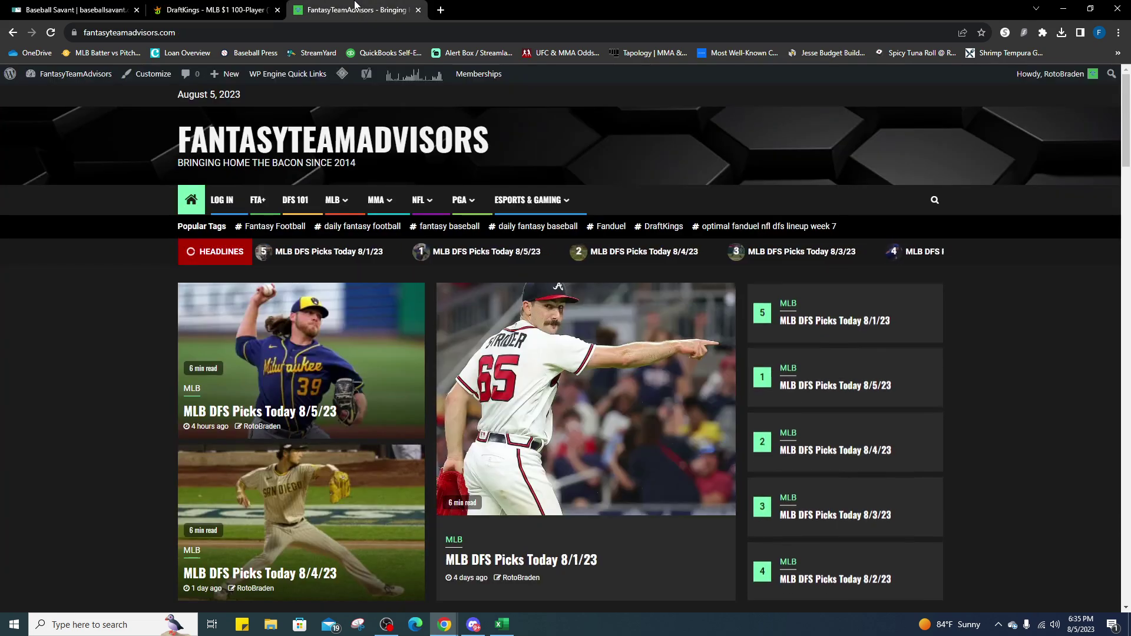
{"action": "mouse_move", "coordinate": [326, 204]}
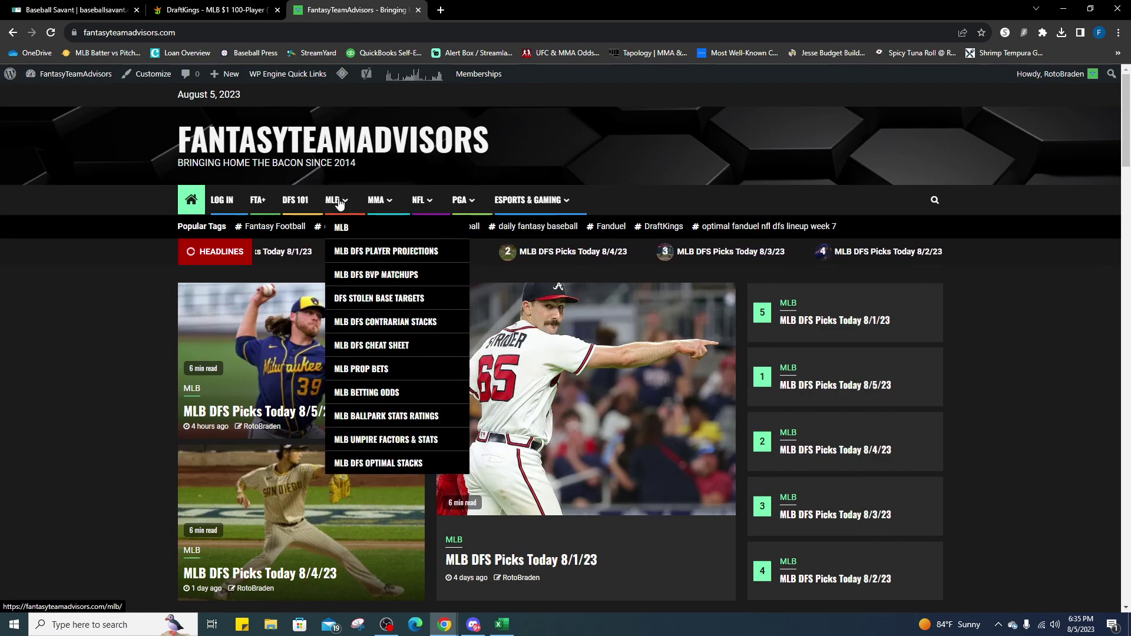
{"action": "left_click", "coordinate": [406, 419]}
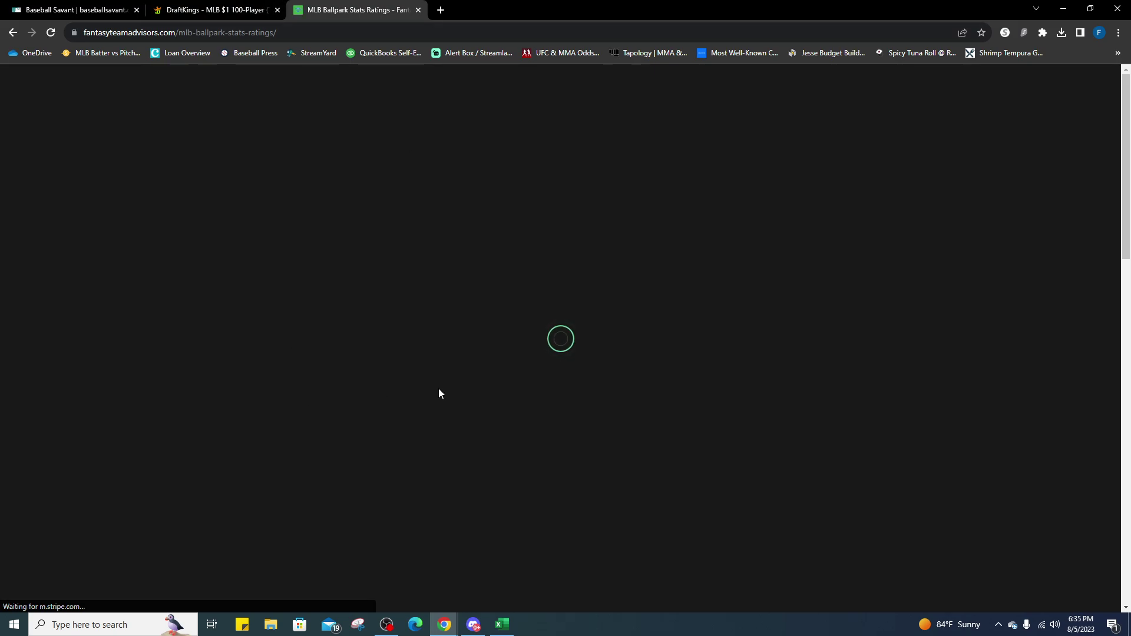
{"action": "scroll", "coordinate": [228, 396], "scroll_direction": "down", "scroll_amount": 8}
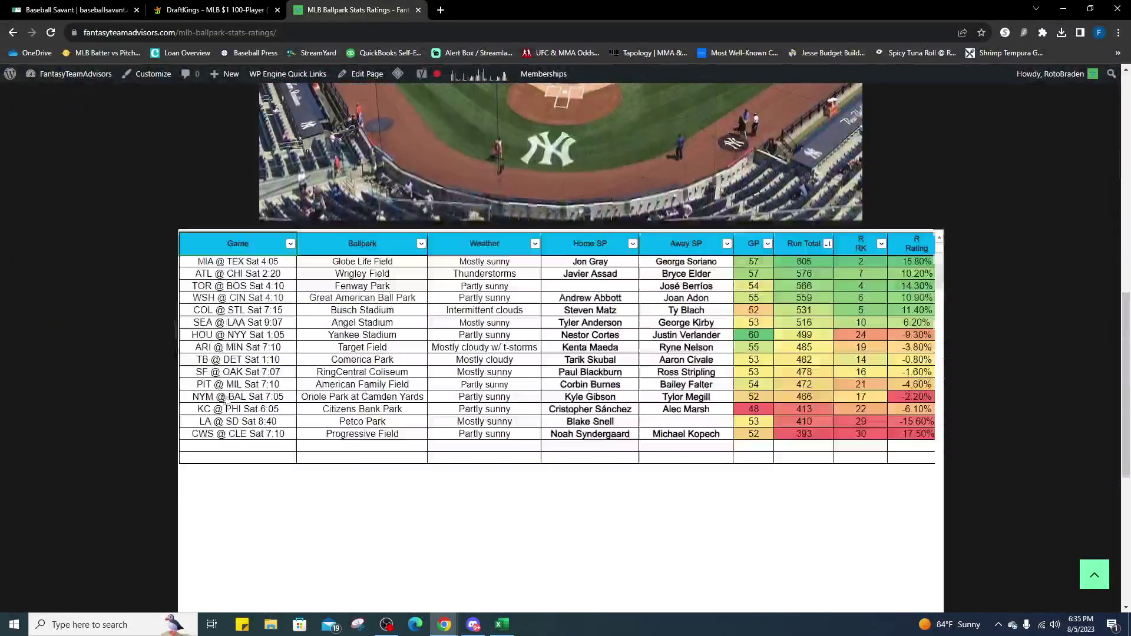
{"action": "scroll", "coordinate": [186, 376], "scroll_direction": "down", "scroll_amount": 1}
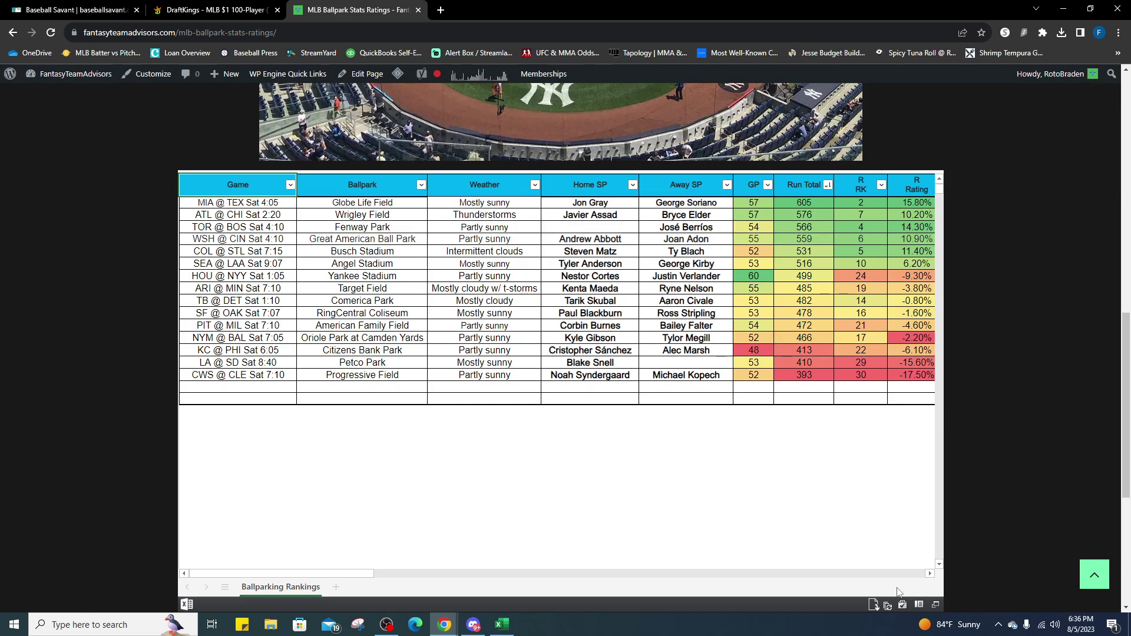
View the ballpark rankings as a full-size workbook, examine Fenway Park's run total row, and close the workbook.
{"action": "left_click", "coordinate": [936, 606]}
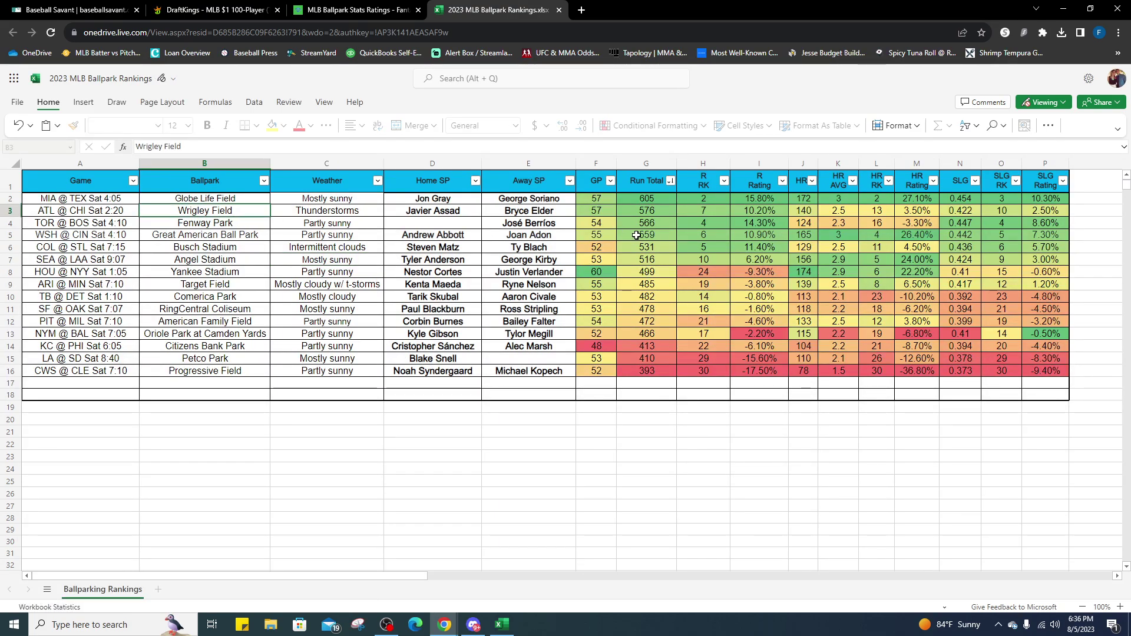
{"action": "left_click", "coordinate": [654, 223]}
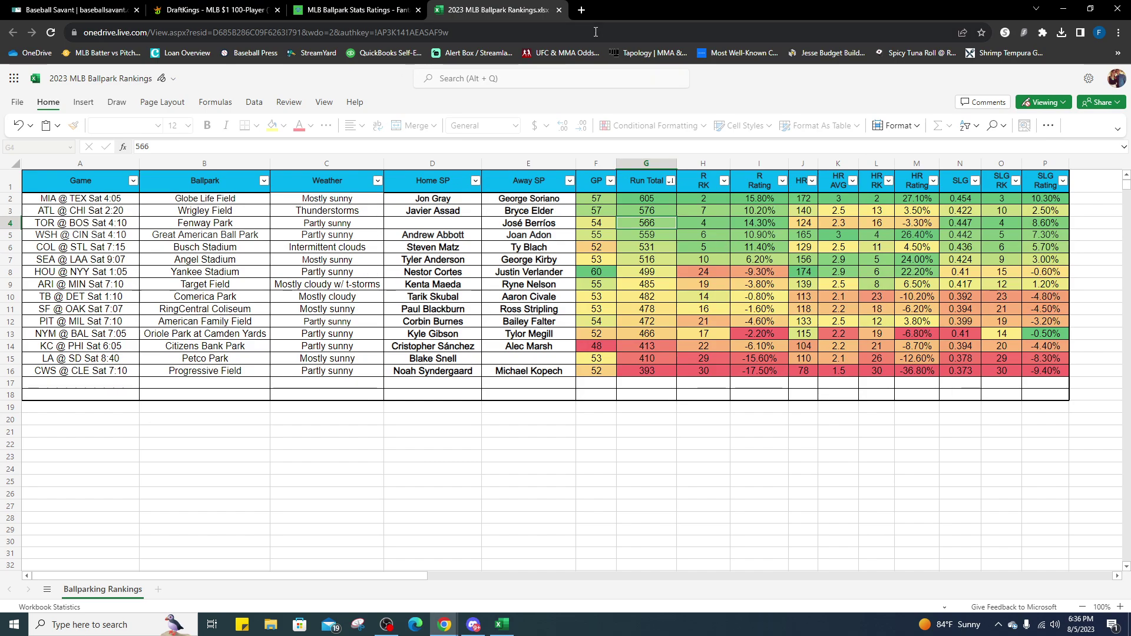
{"action": "left_click", "coordinate": [559, 11]}
Return to Chris Bassitt's DraftKings card and examine his away-game home runs, ERA and FPPG in the splits.
{"action": "left_click", "coordinate": [215, 10]}
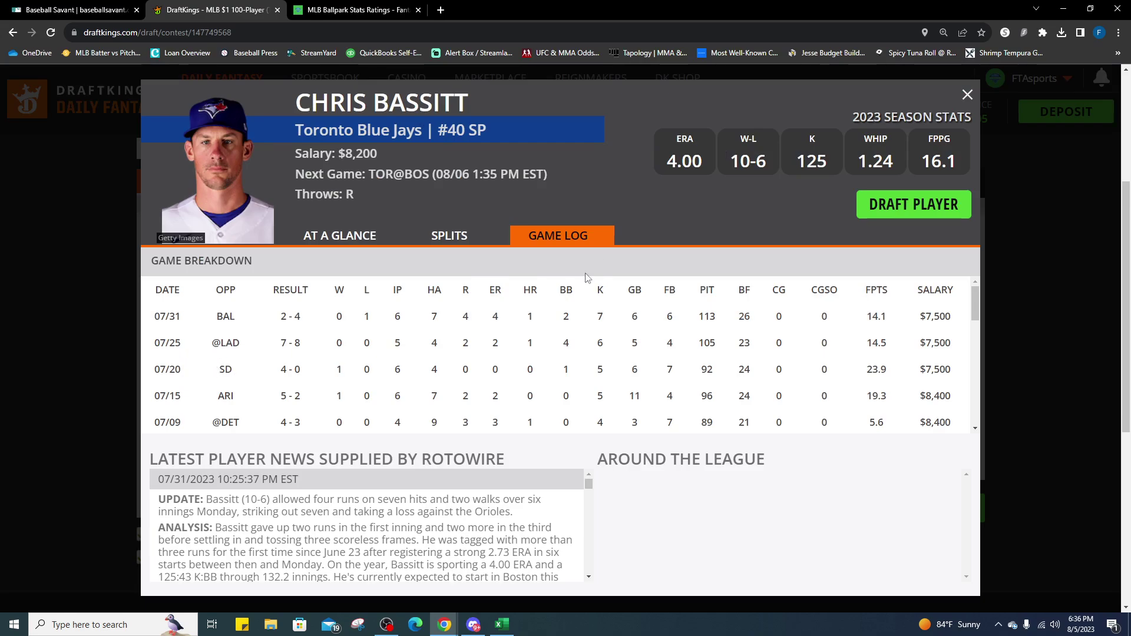
{"action": "left_click", "coordinate": [451, 240]}
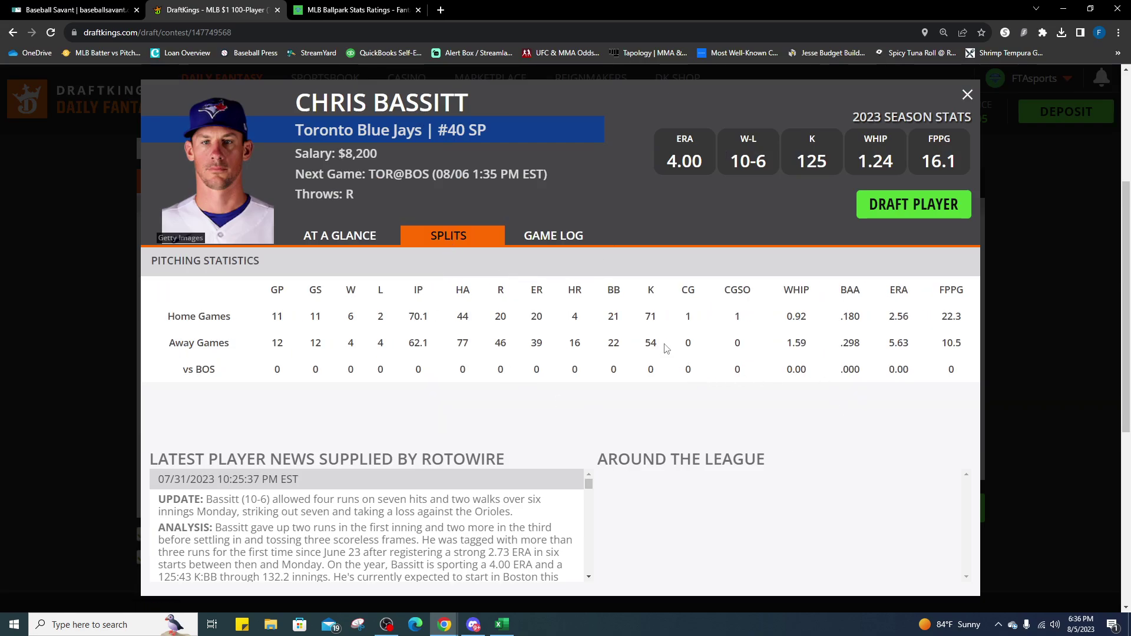
{"action": "double_click", "coordinate": [575, 344]}
{"action": "left_click_drag", "start_coordinate": [920, 343], "coordinate": [889, 345]}
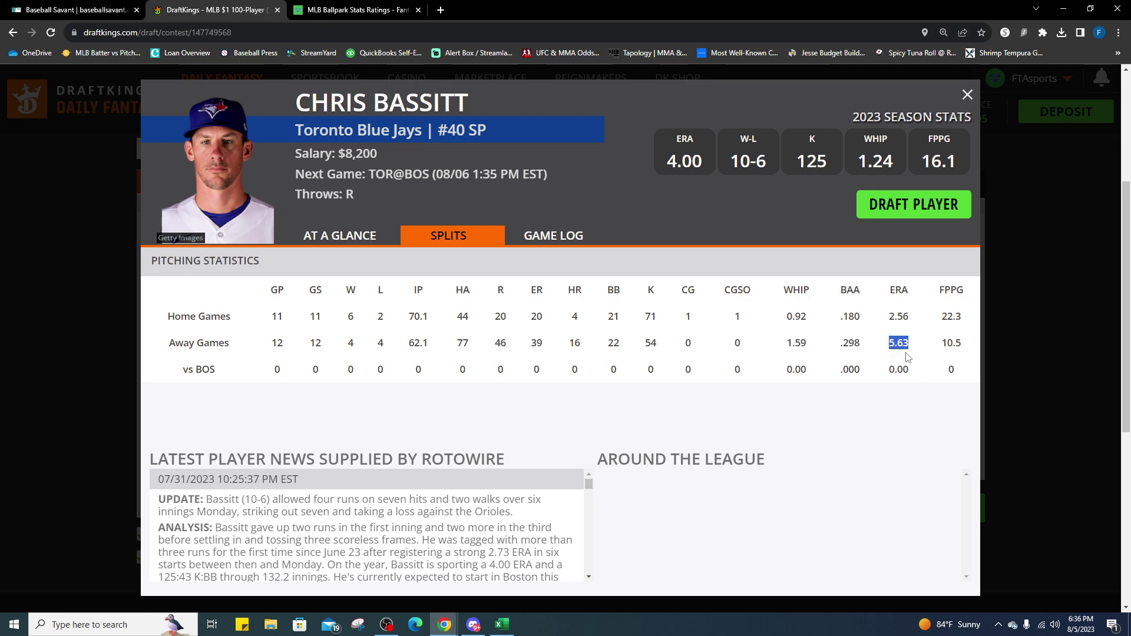
{"action": "left_click_drag", "start_coordinate": [956, 344], "coordinate": [938, 346]}
{"action": "left_click", "coordinate": [386, 625]}
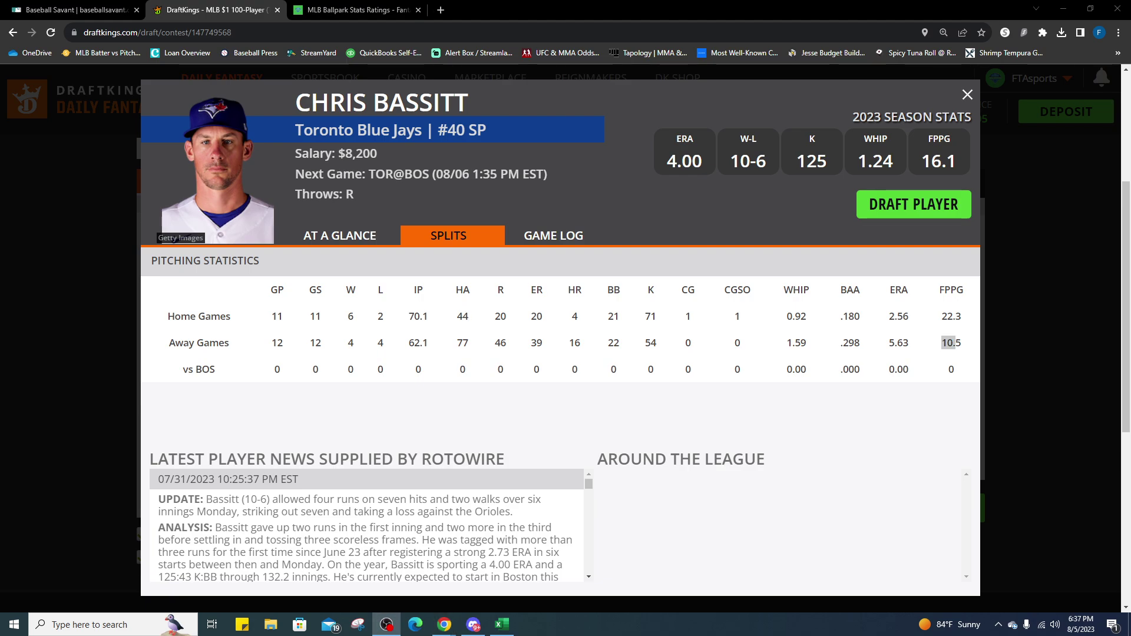
Switch to the Splits Leaderboard Data vs RHP workbook in Excel, enlarge it, and filter the team column to BOS instead of NYM.
{"action": "left_click", "coordinate": [502, 624]}
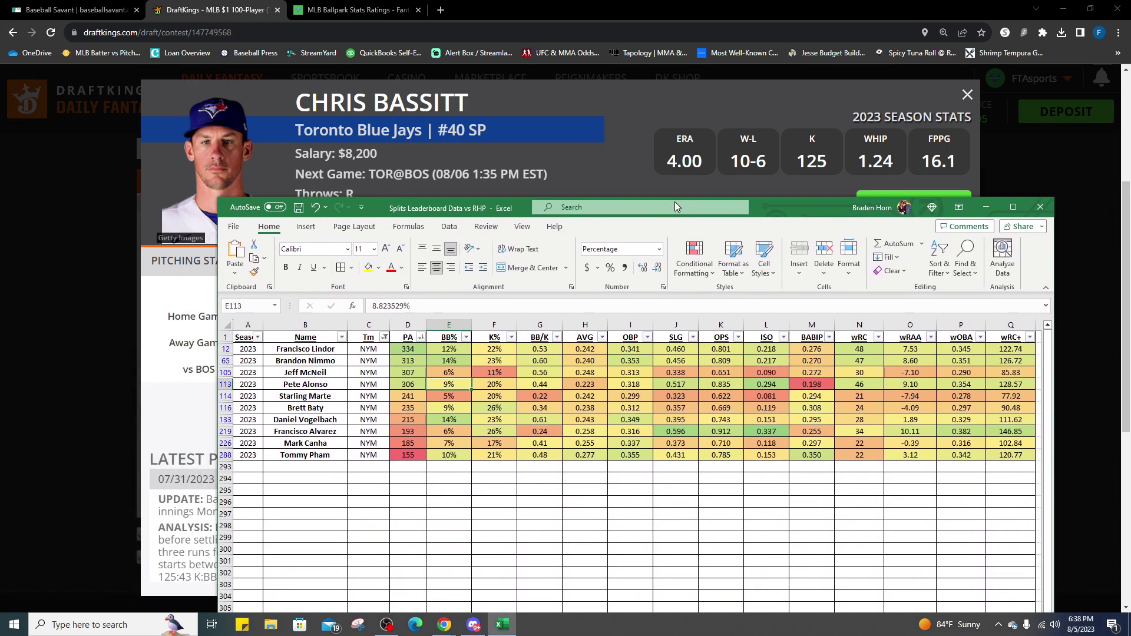
{"action": "double_click", "coordinate": [674, 202]}
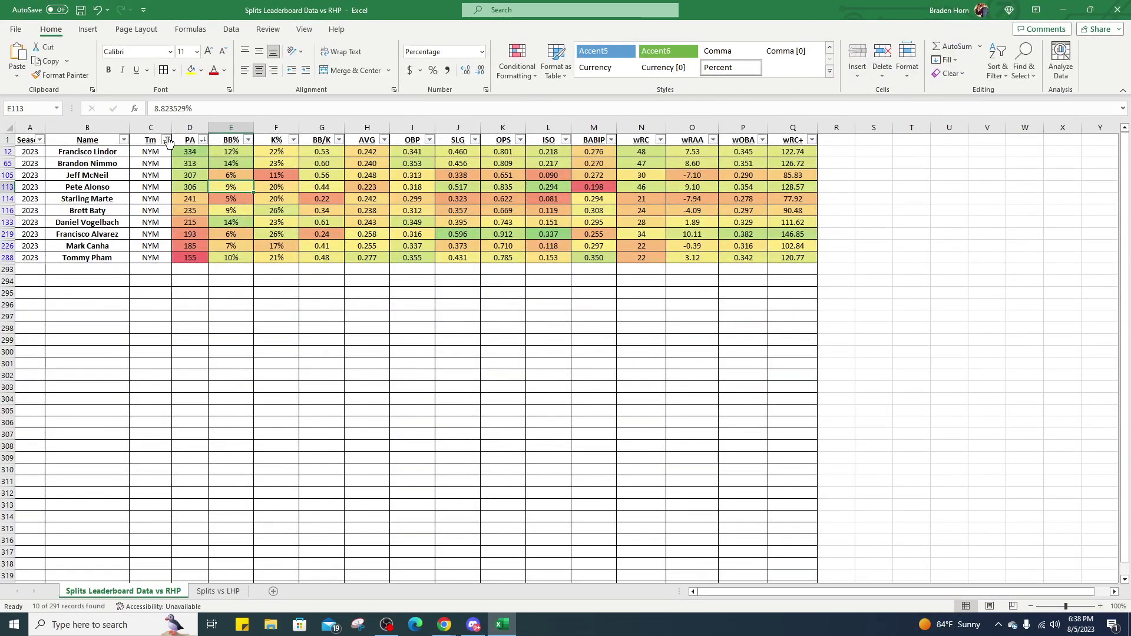
{"action": "left_click", "coordinate": [168, 140]}
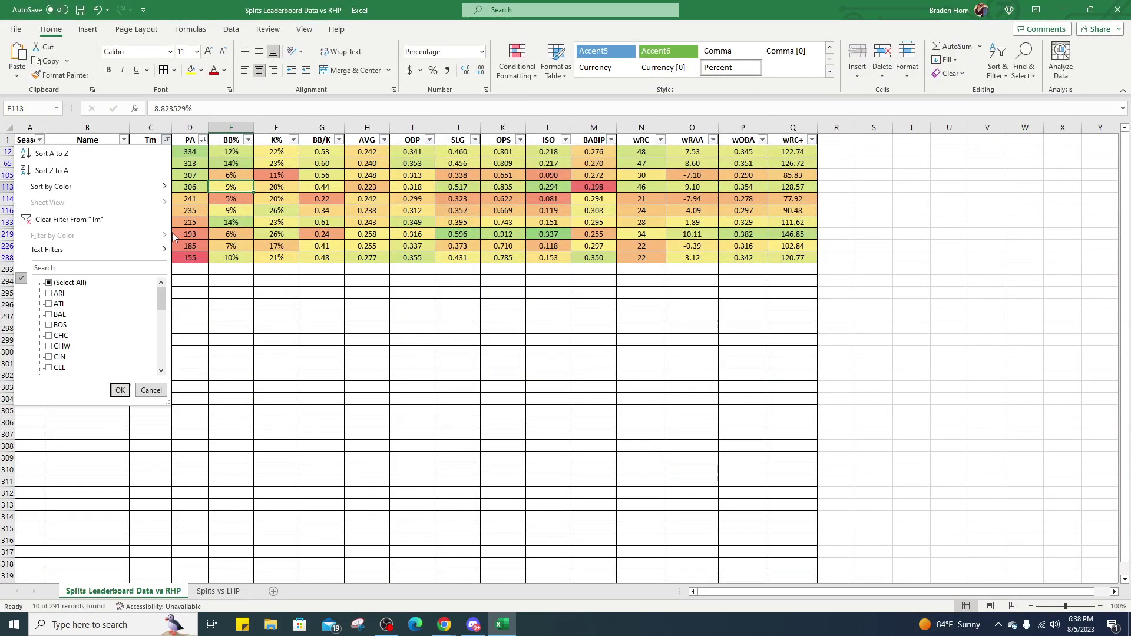
{"action": "scroll", "coordinate": [69, 341], "scroll_direction": "down", "scroll_amount": 3}
{"action": "left_click", "coordinate": [63, 315]}
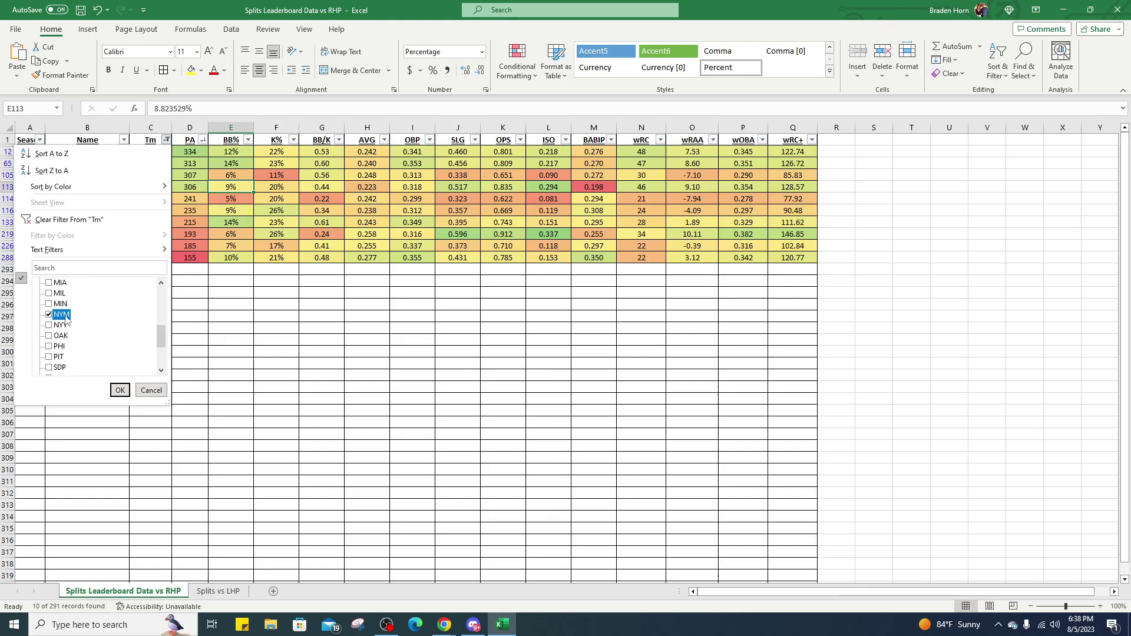
{"action": "scroll", "coordinate": [66, 347], "scroll_direction": "up", "scroll_amount": 5}
{"action": "left_click", "coordinate": [64, 325]}
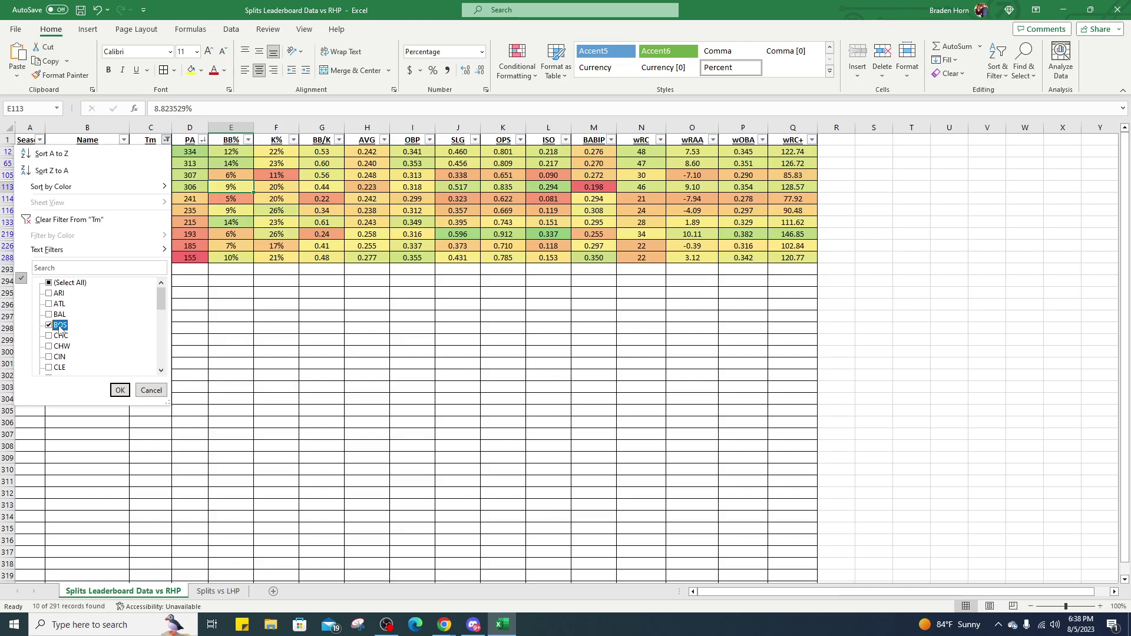
{"action": "left_click", "coordinate": [120, 391]}
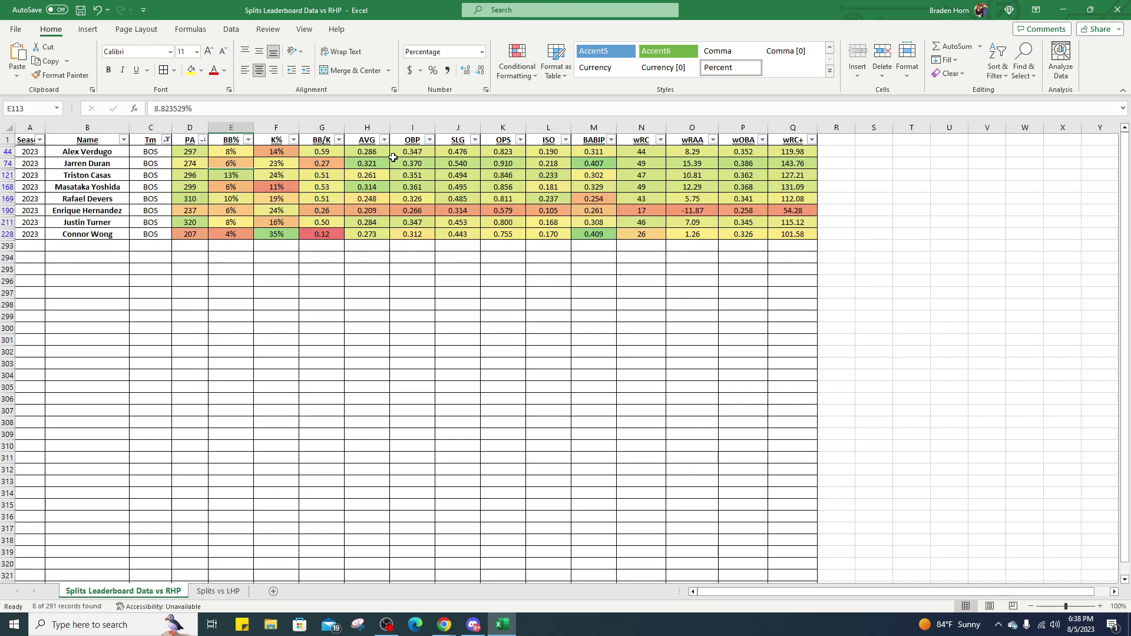
Examine the stat rows of Jarren Duran, Triston Casas, Masataka Yoshida and Rafael Devers against right-handed pitching.
{"action": "left_click_drag", "start_coordinate": [81, 164], "coordinate": [811, 161]}
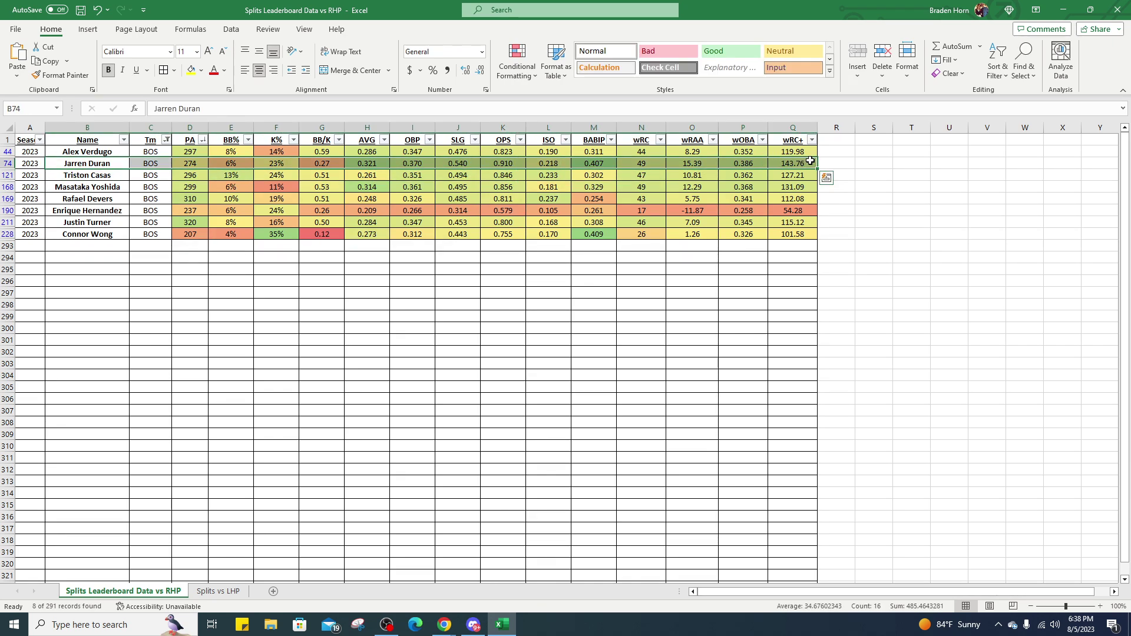
{"action": "left_click_drag", "start_coordinate": [84, 175], "coordinate": [782, 171]}
{"action": "left_click", "coordinate": [108, 187]}
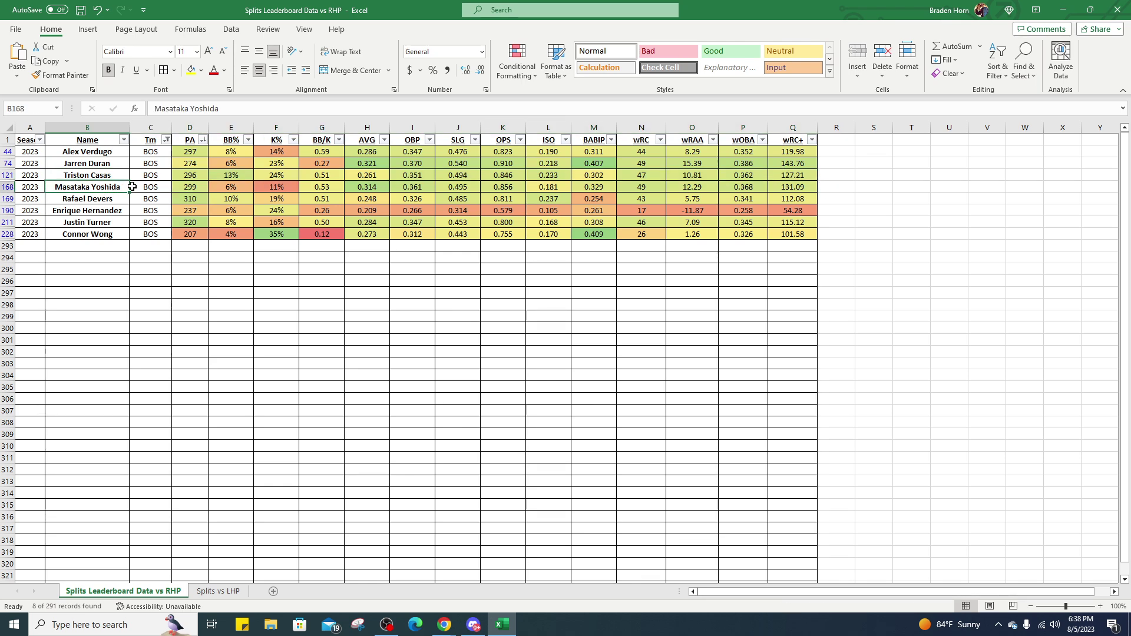
{"action": "left_click_drag", "start_coordinate": [132, 187], "coordinate": [348, 203]}
{"action": "left_click", "coordinate": [276, 188]}
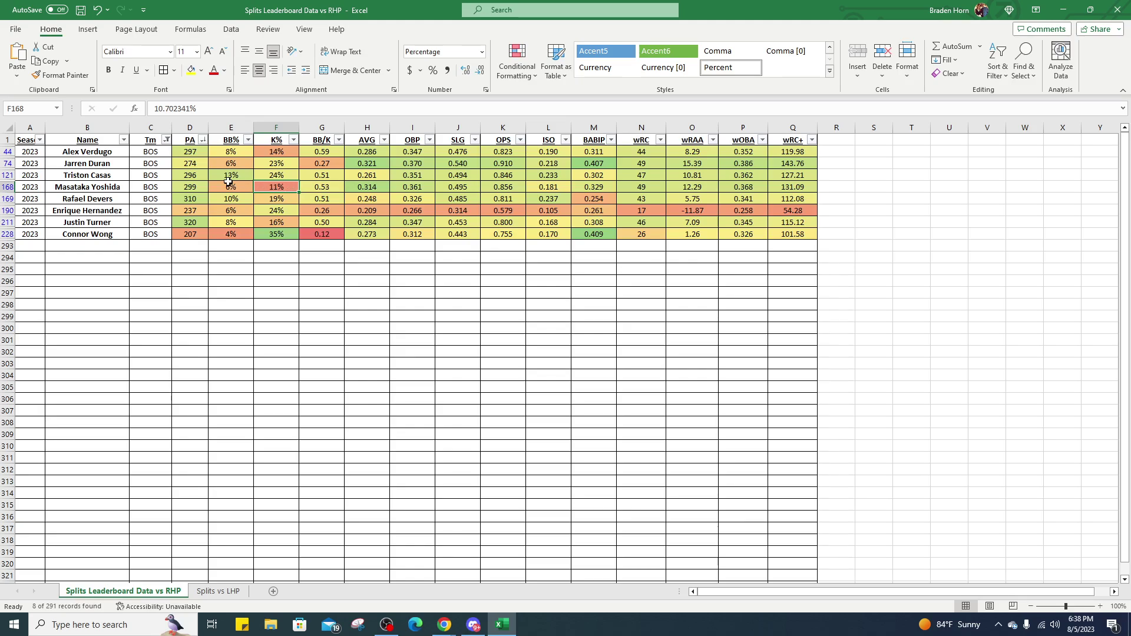
{"action": "left_click_drag", "start_coordinate": [101, 187], "coordinate": [778, 189]}
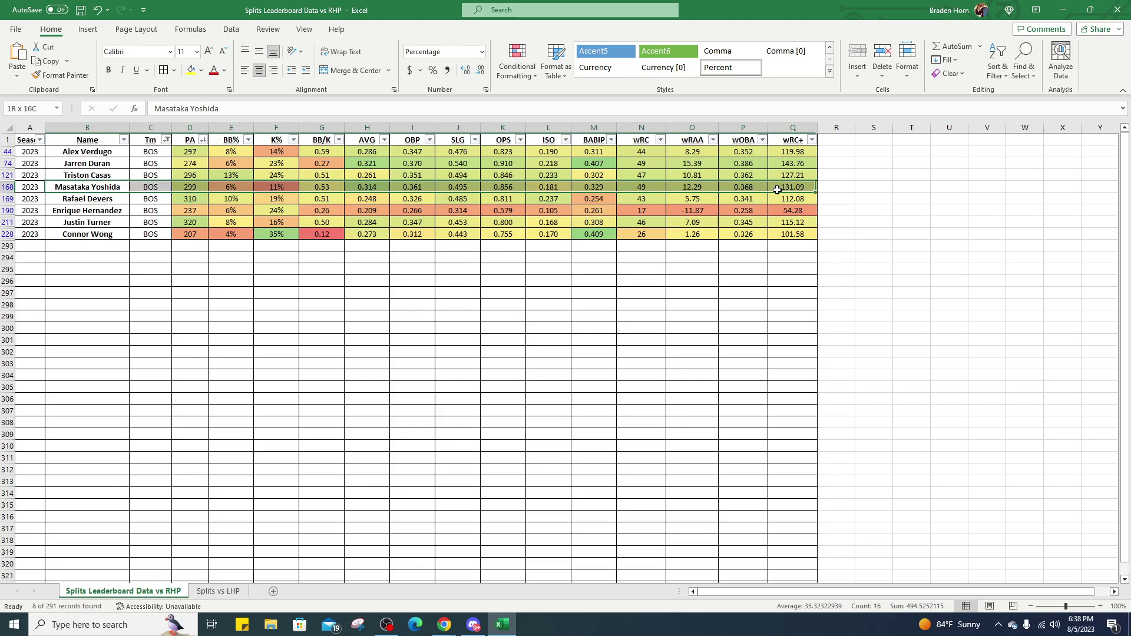
{"action": "left_click_drag", "start_coordinate": [97, 200], "coordinate": [786, 199]}
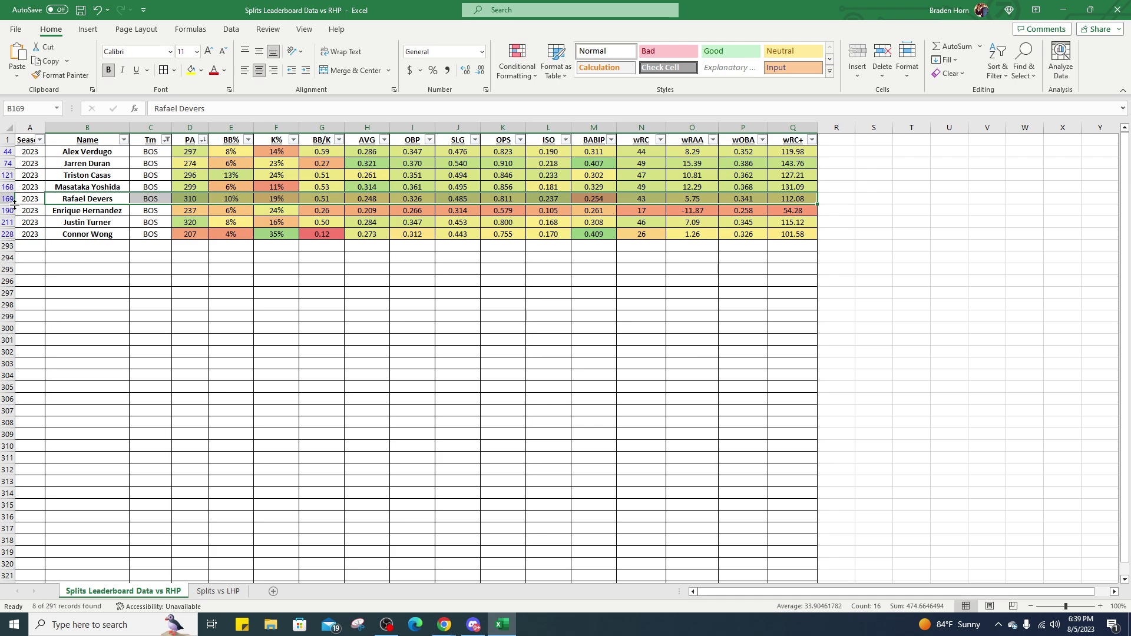
Compare the first five Red Sox hitters from Alex Verdugo to Rafael Devers, and re-examine Jarren Duran's full stat row.
{"action": "left_click_drag", "start_coordinate": [92, 157], "coordinate": [348, 201]}
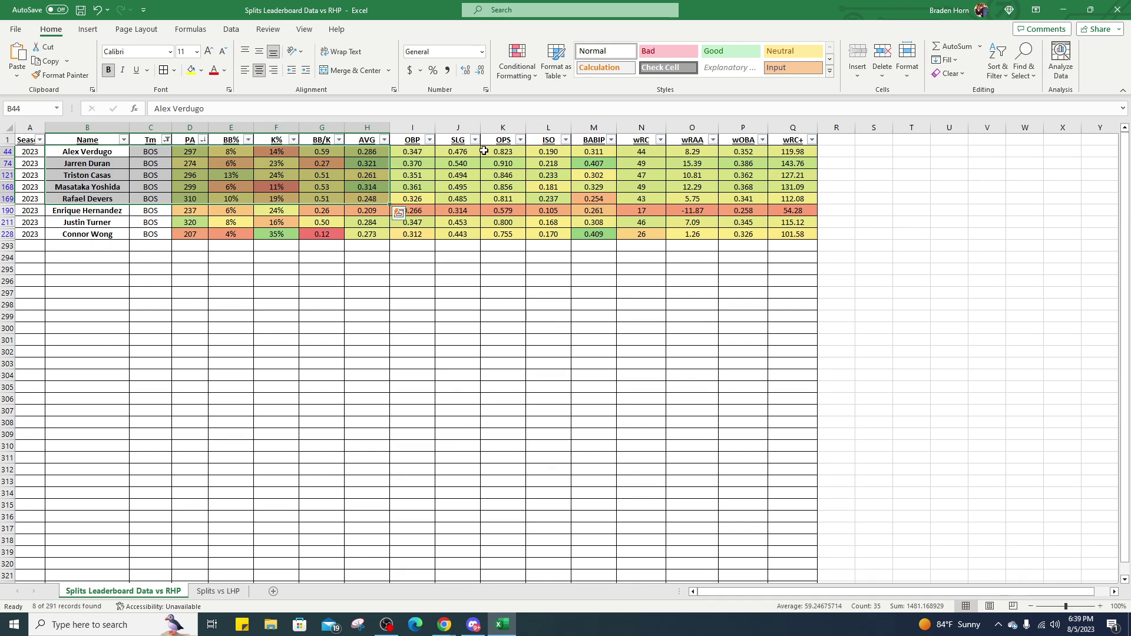
{"action": "left_click", "coordinate": [458, 165]}
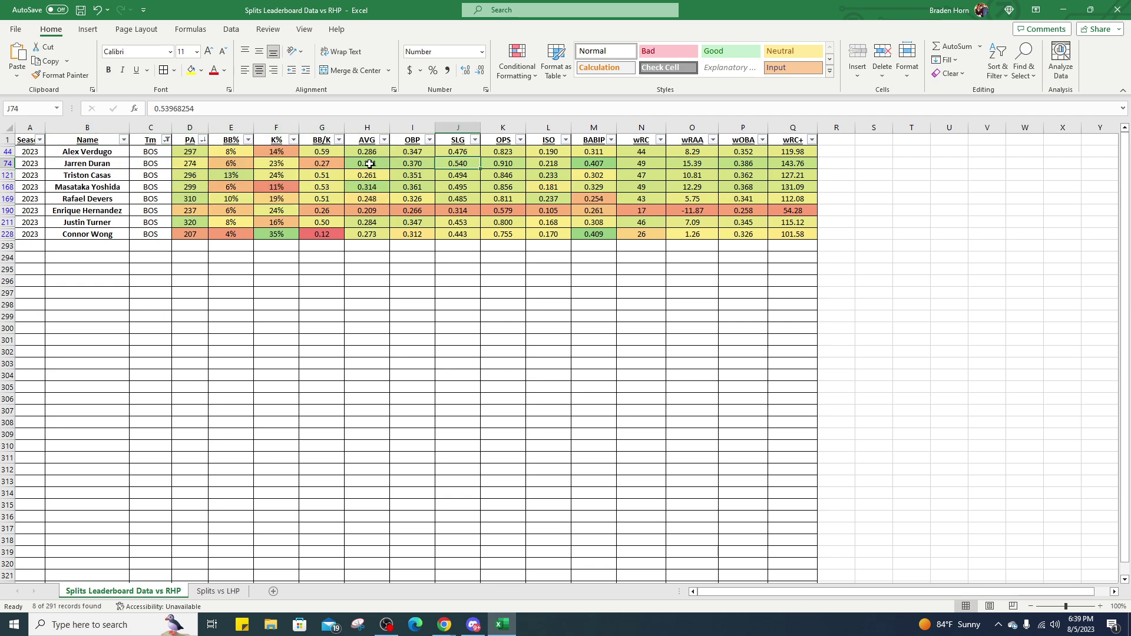
{"action": "left_click_drag", "start_coordinate": [369, 164], "coordinate": [794, 160]}
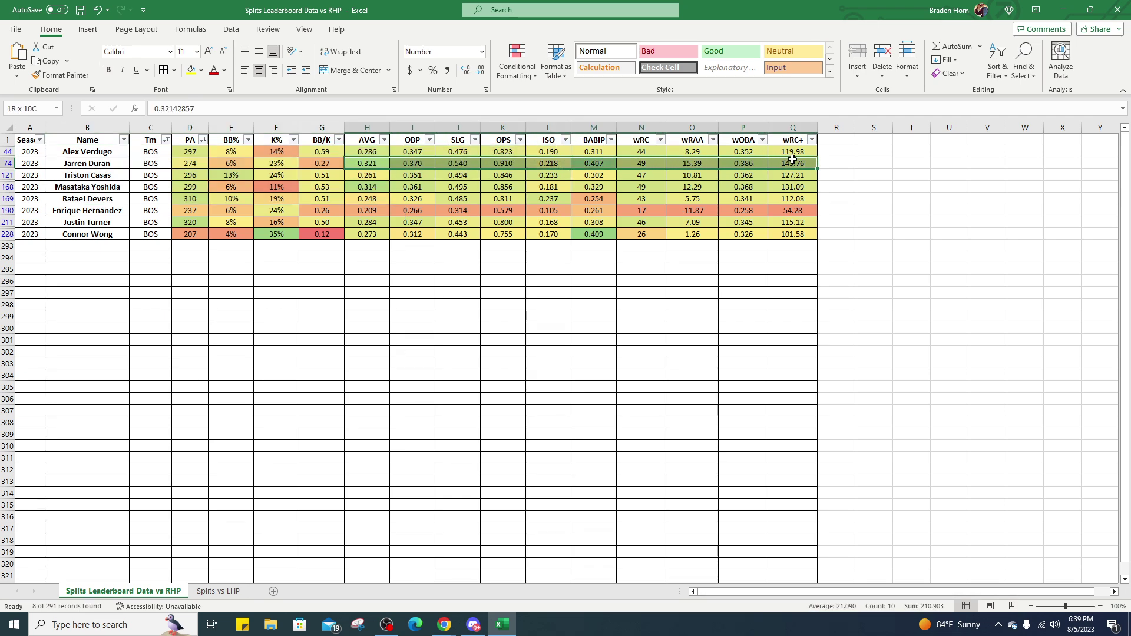
{"action": "left_click", "coordinate": [97, 162]}
{"action": "left_click_drag", "start_coordinate": [97, 161], "coordinate": [796, 163]}
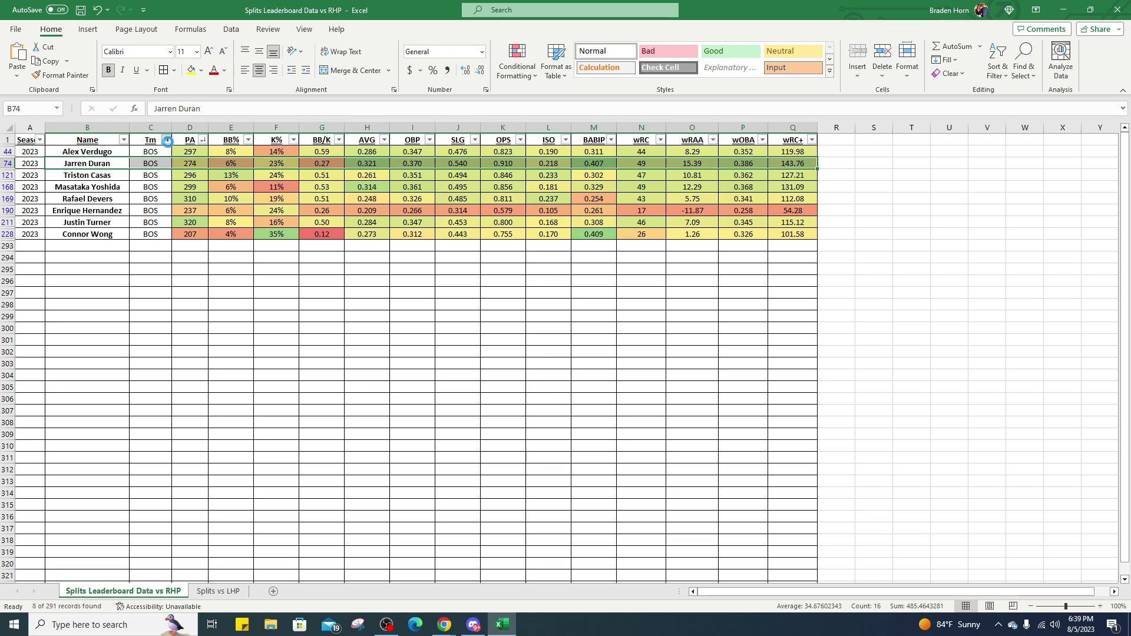
Change the team filter on the vs RHP sheet from BOS to TOR.
{"action": "left_click", "coordinate": [167, 140]}
{"action": "scroll", "coordinate": [66, 341], "scroll_direction": "down", "scroll_amount": 2}
{"action": "scroll", "coordinate": [65, 343], "scroll_direction": "down", "scroll_amount": 6}
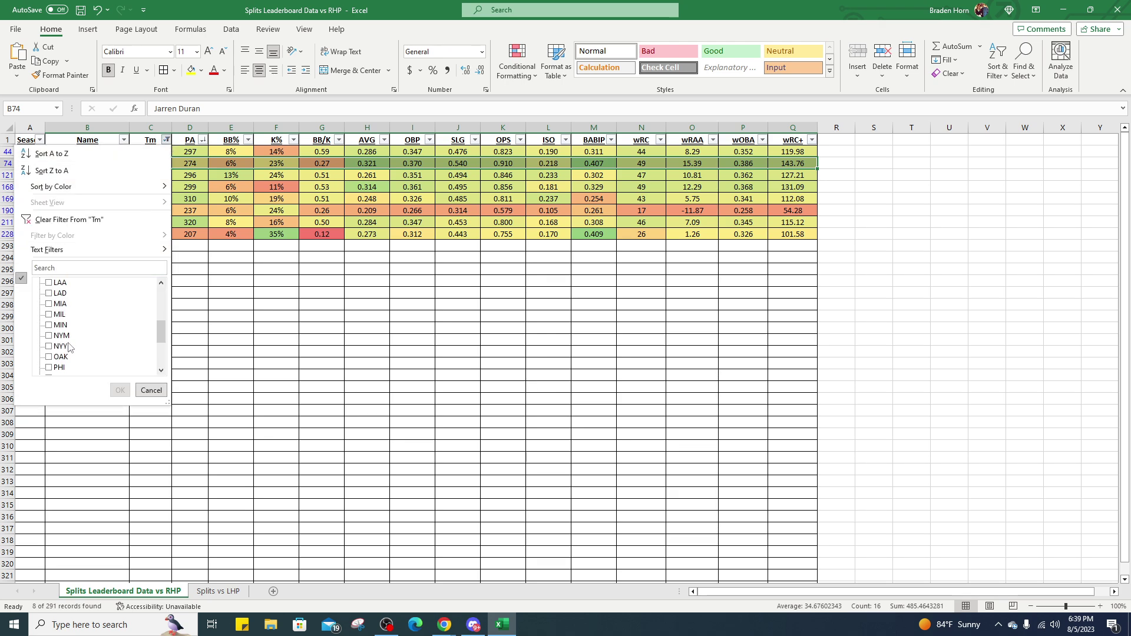
{"action": "left_click", "coordinate": [57, 359]}
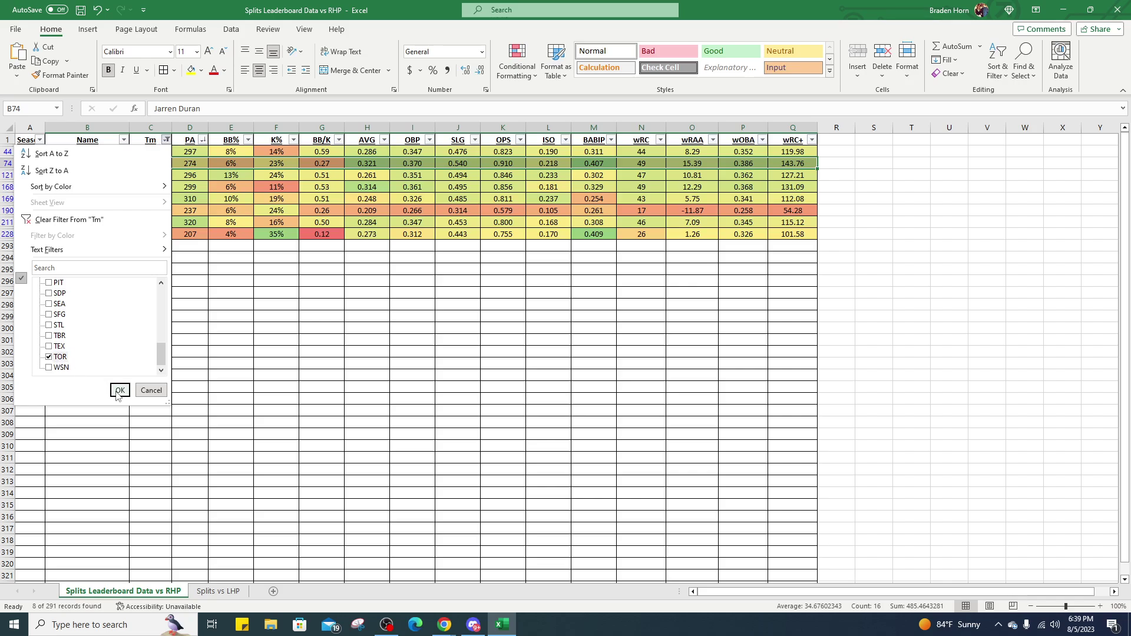
{"action": "left_click", "coordinate": [120, 390]}
Filter the team column of the Splits vs LHP sheet to TOR only.
{"action": "left_click", "coordinate": [216, 592]}
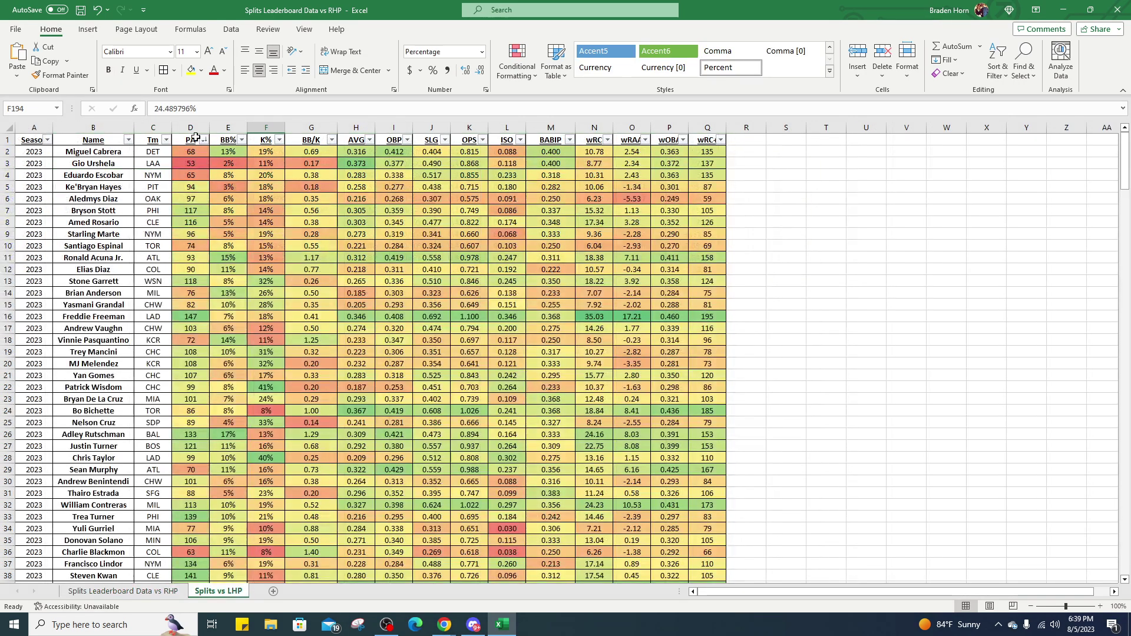
{"action": "left_click", "coordinate": [166, 142]}
{"action": "scroll", "coordinate": [81, 353], "scroll_direction": "down", "scroll_amount": 5}
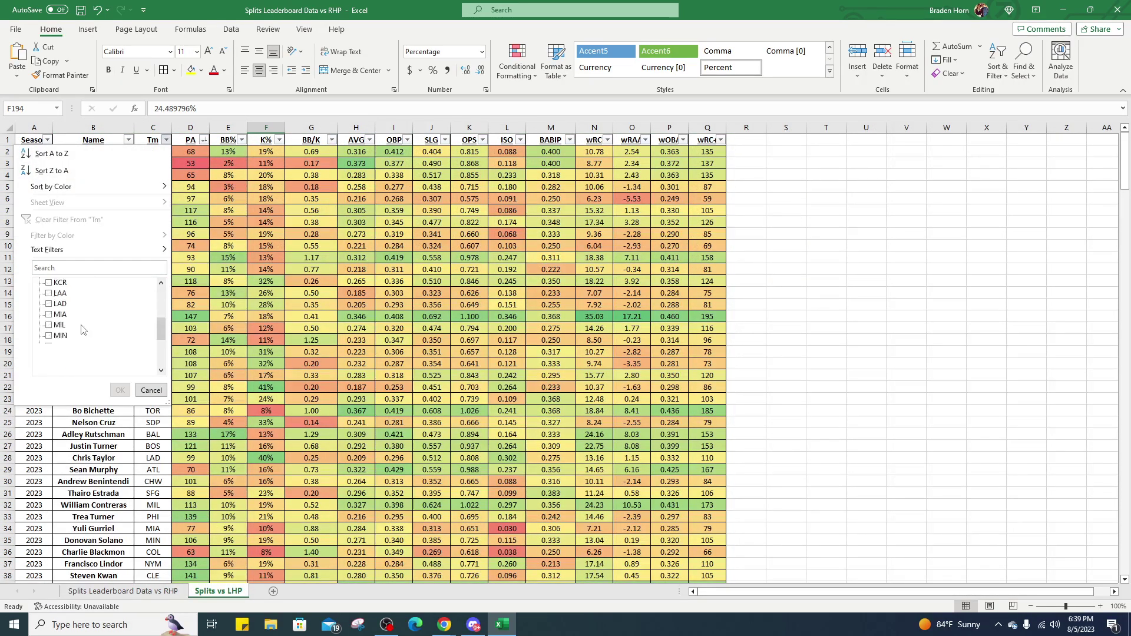
{"action": "scroll", "coordinate": [81, 371], "scroll_direction": "down", "scroll_amount": 2}
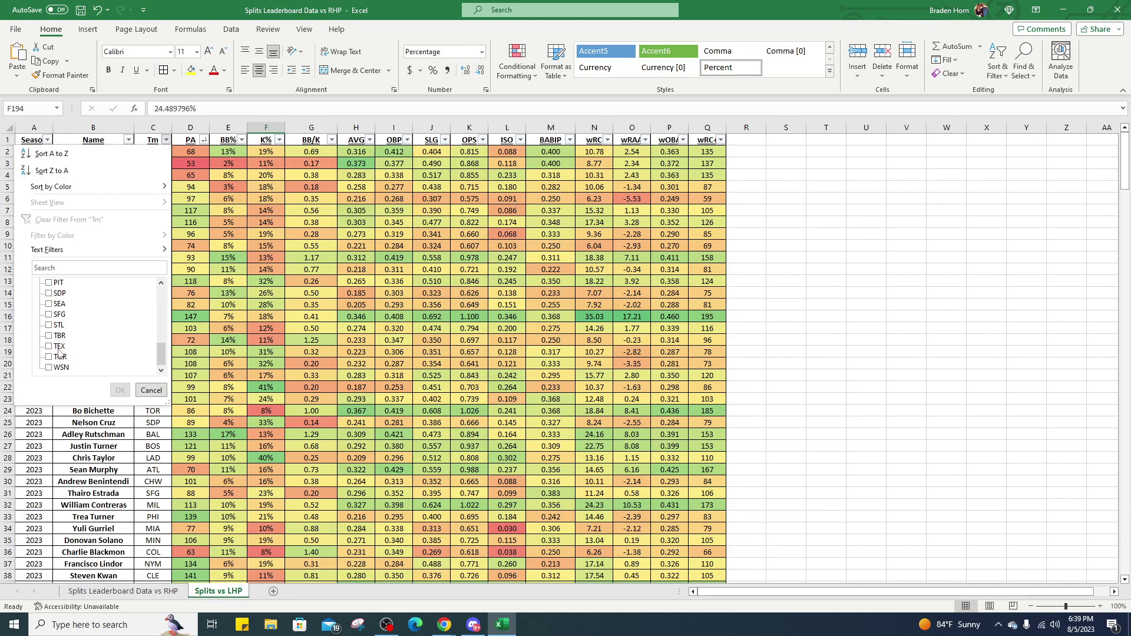
{"action": "left_click", "coordinate": [59, 357]}
{"action": "left_click", "coordinate": [120, 390]}
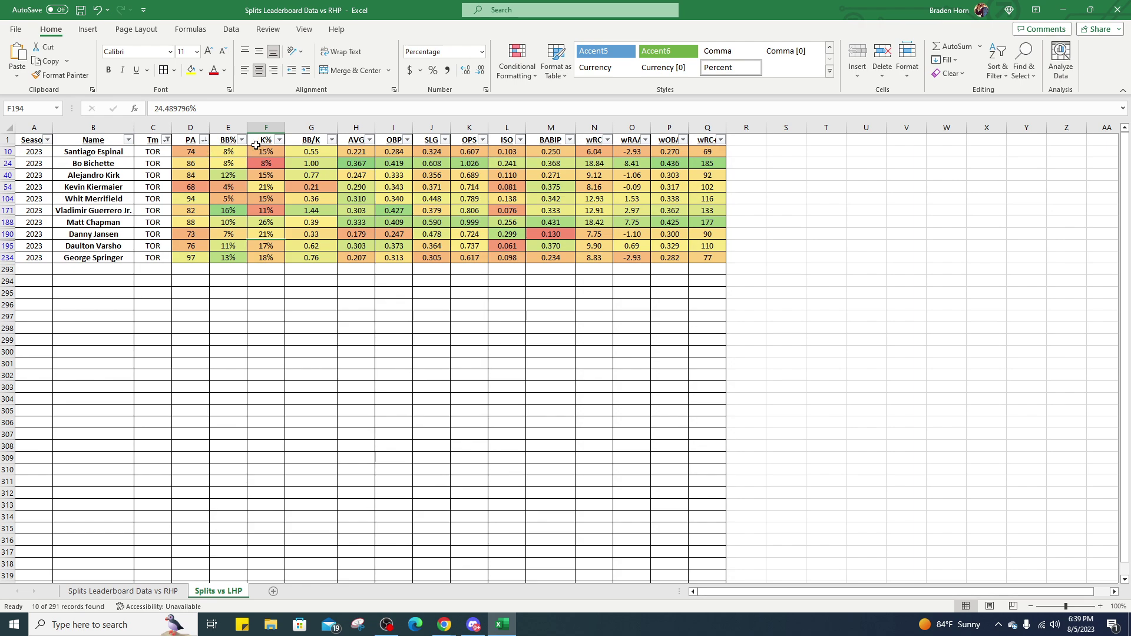
Sort the Toronto hitters vs LHP by PA from largest to smallest and examine Matt Chapman's AVG through wRC+ values.
{"action": "left_click", "coordinate": [205, 140]}
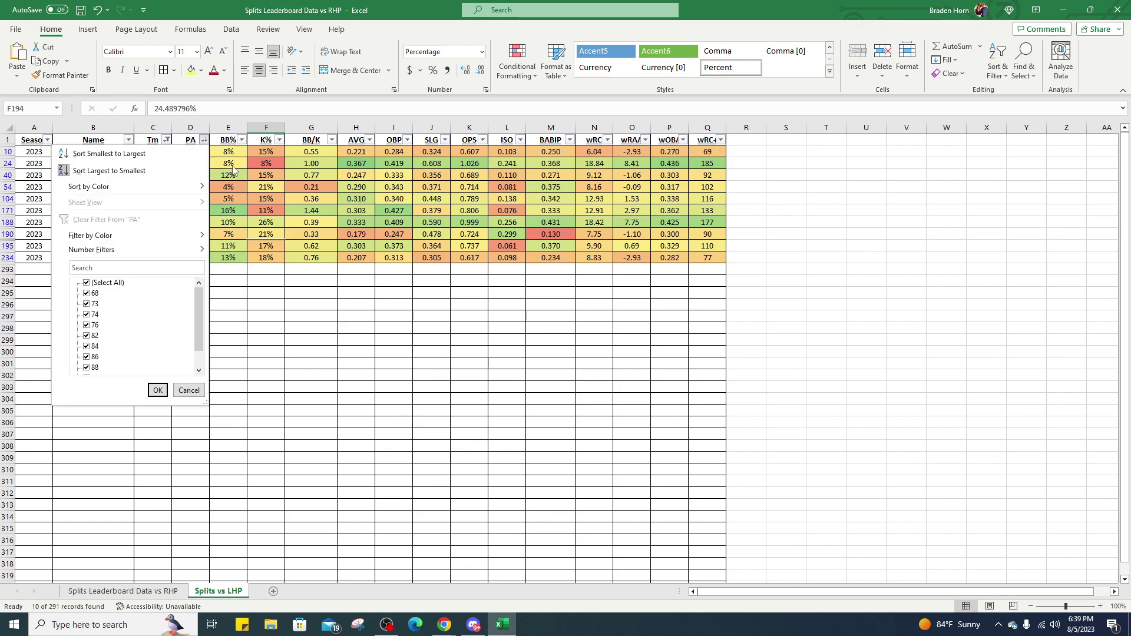
{"action": "left_click", "coordinate": [183, 171]}
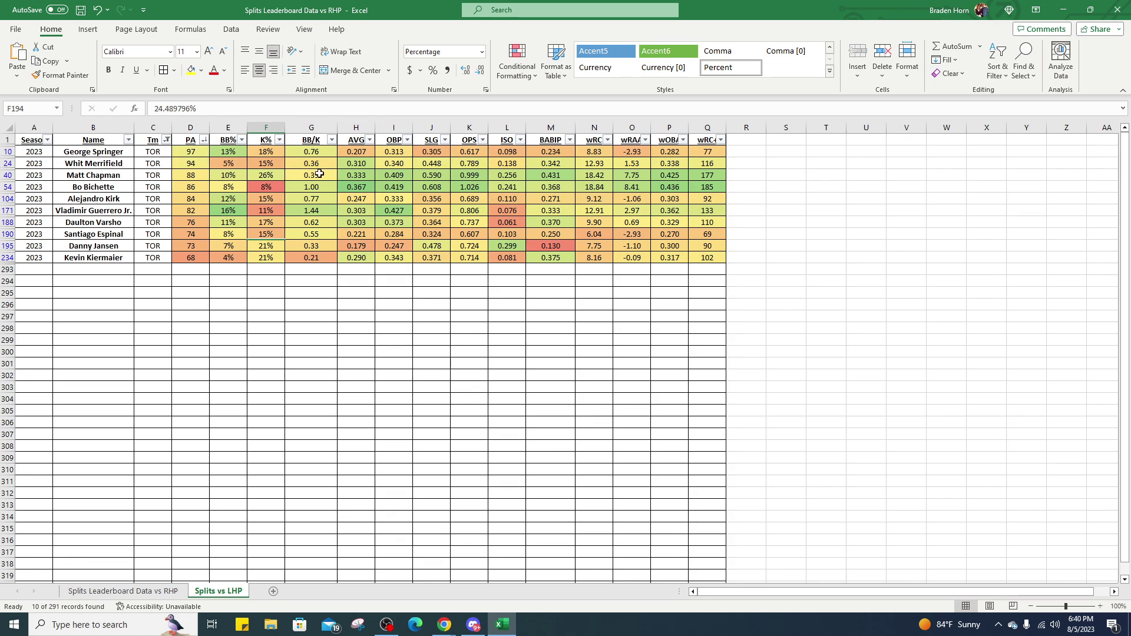
{"action": "left_click_drag", "start_coordinate": [347, 175], "coordinate": [716, 176]}
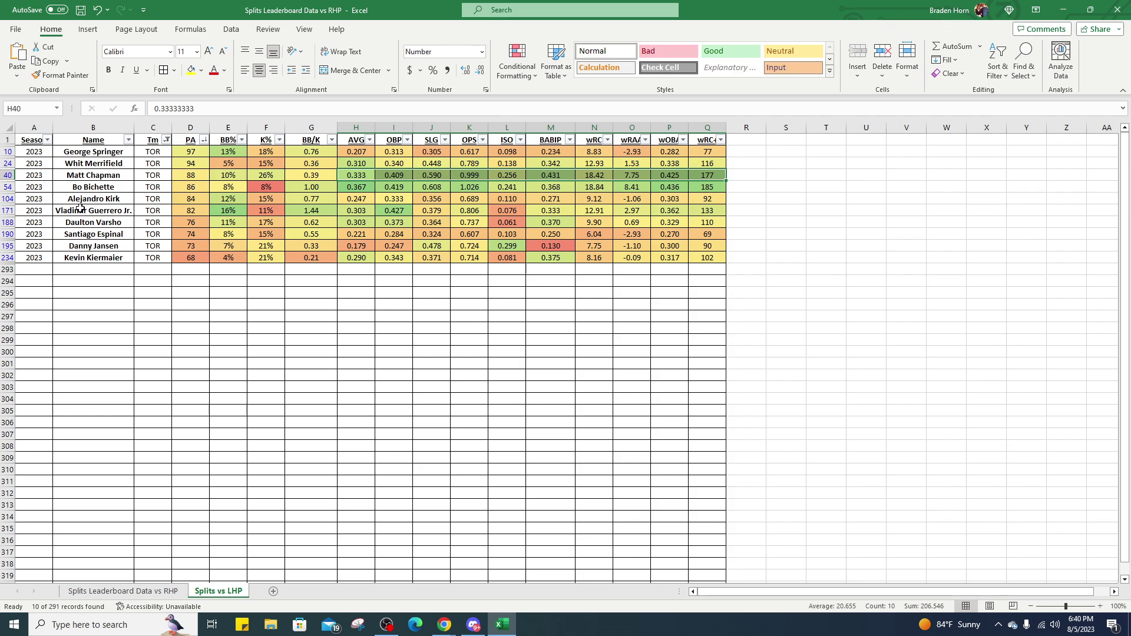
On the vs RHP sheet, sort the Toronto hitters by PA from largest to smallest and examine Brandon Belt's stat row.
{"action": "left_click", "coordinate": [147, 592]}
{"action": "left_click", "coordinate": [202, 140]}
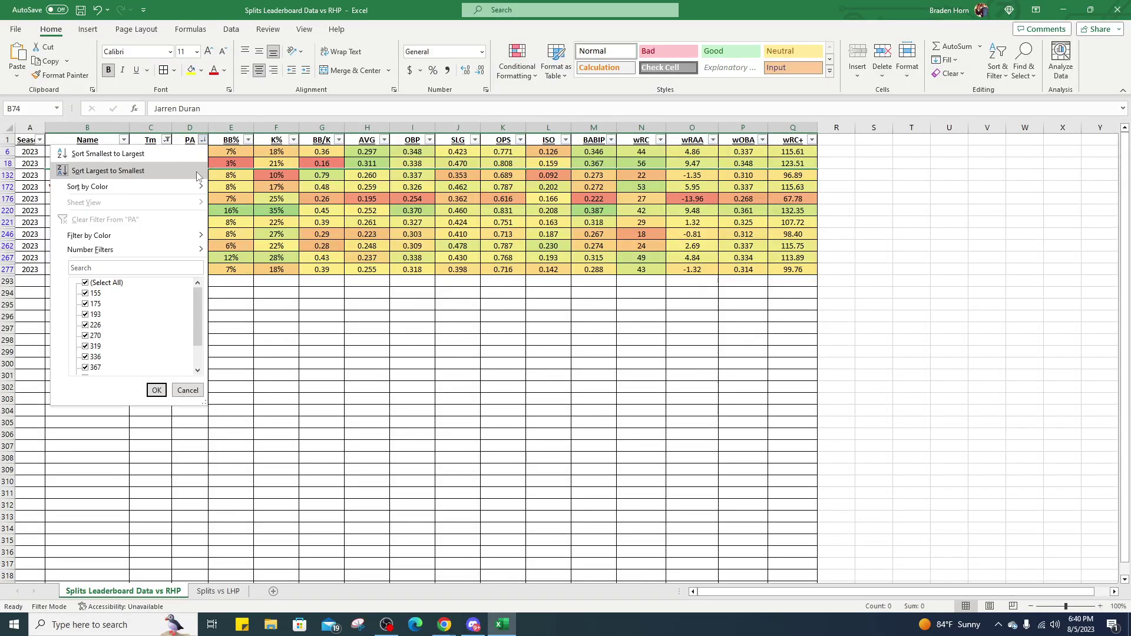
{"action": "left_click", "coordinate": [197, 170]}
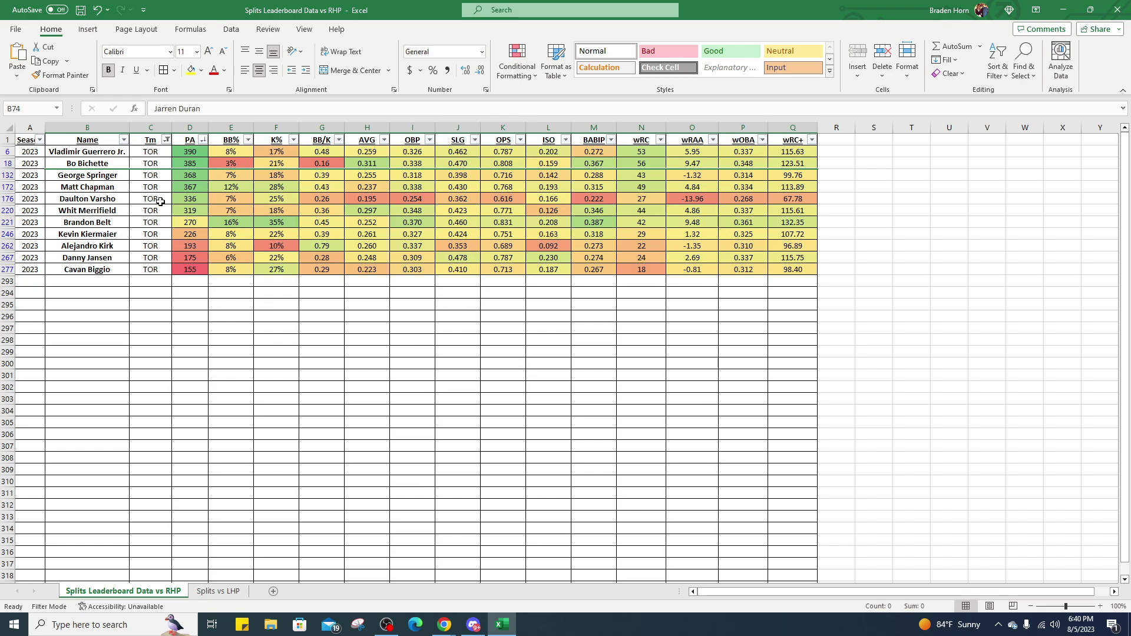
{"action": "left_click_drag", "start_coordinate": [112, 227], "coordinate": [818, 230]}
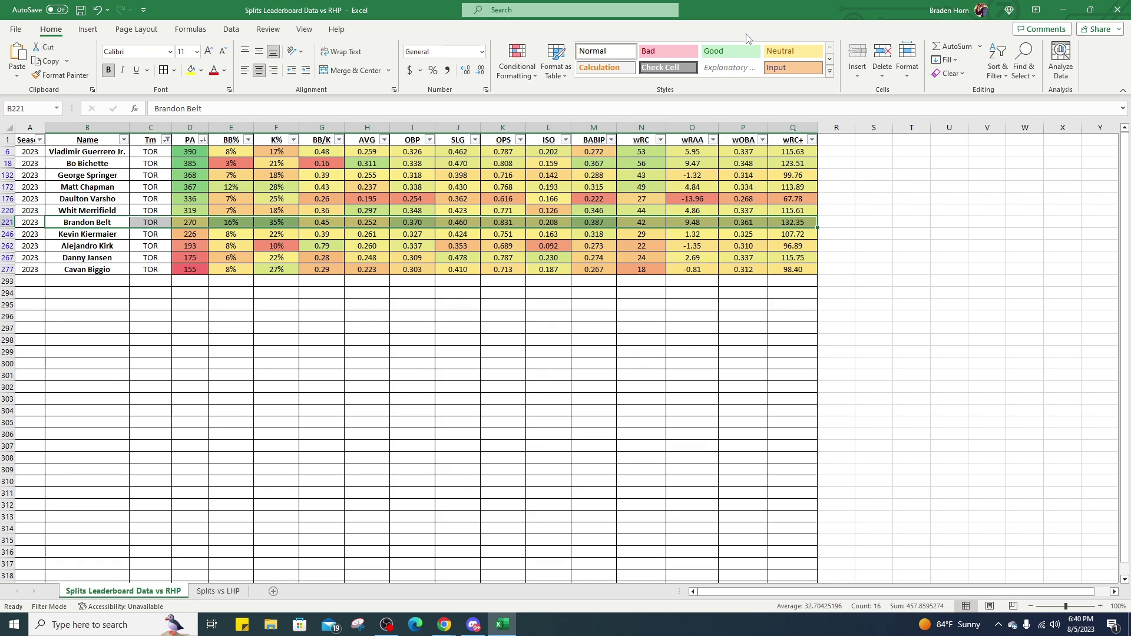
Close Chris Bassitt's card on DraftKings and view the Kansas City Royals at Philadelphia Phillies matchup on Baseball Savant's probable pitchers page.
{"action": "key", "text": "alt+Tab"}
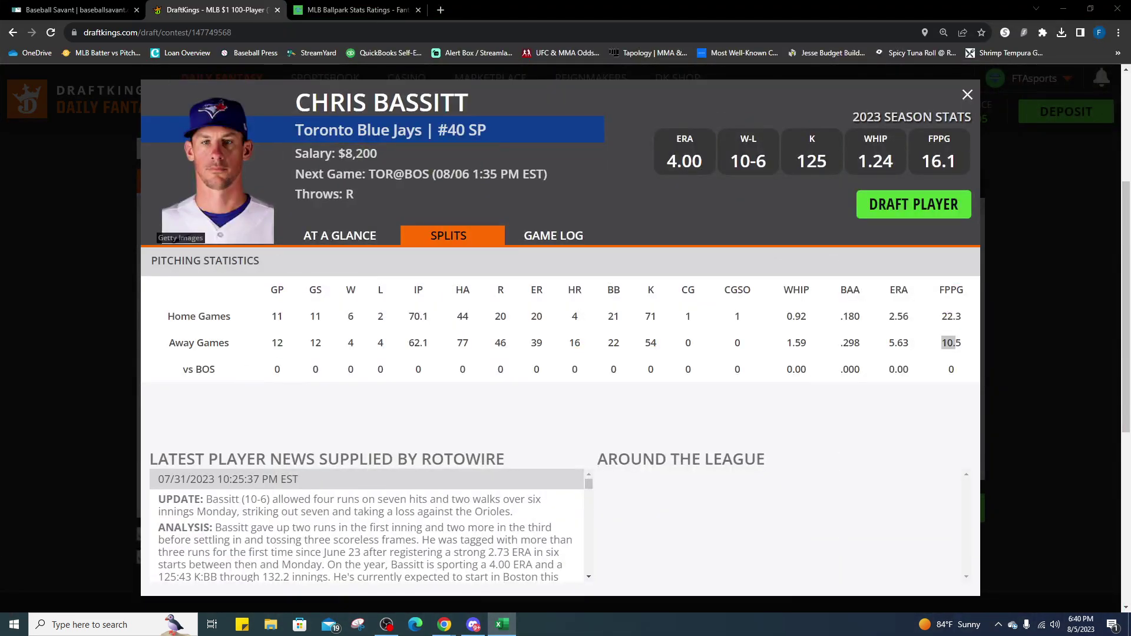
{"action": "left_click", "coordinate": [967, 95]}
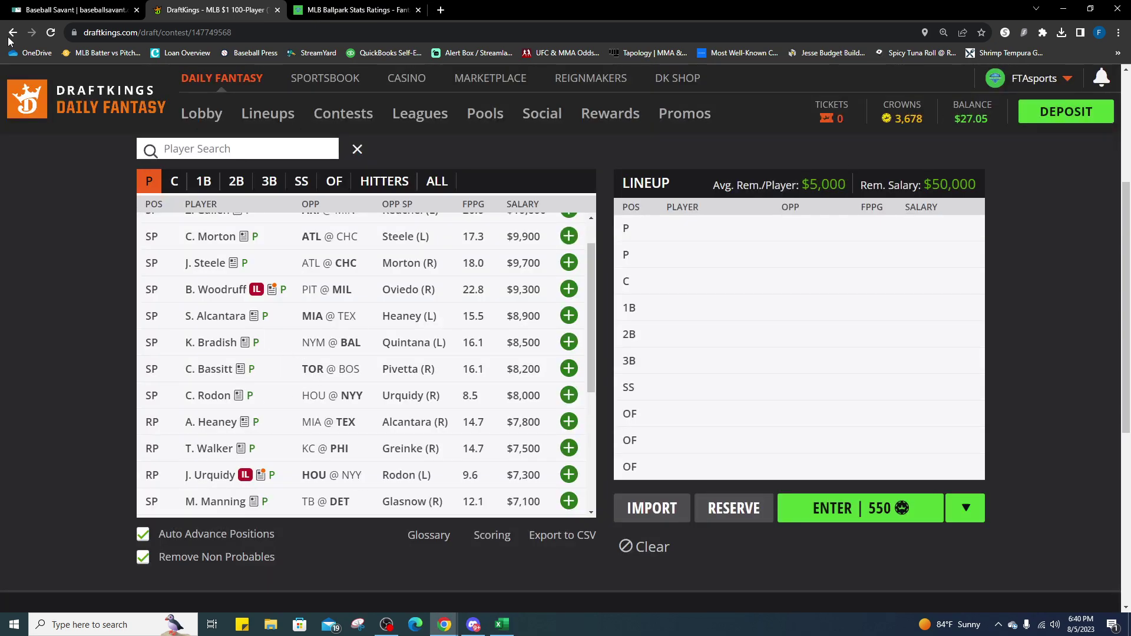
{"action": "left_click", "coordinate": [71, 10]}
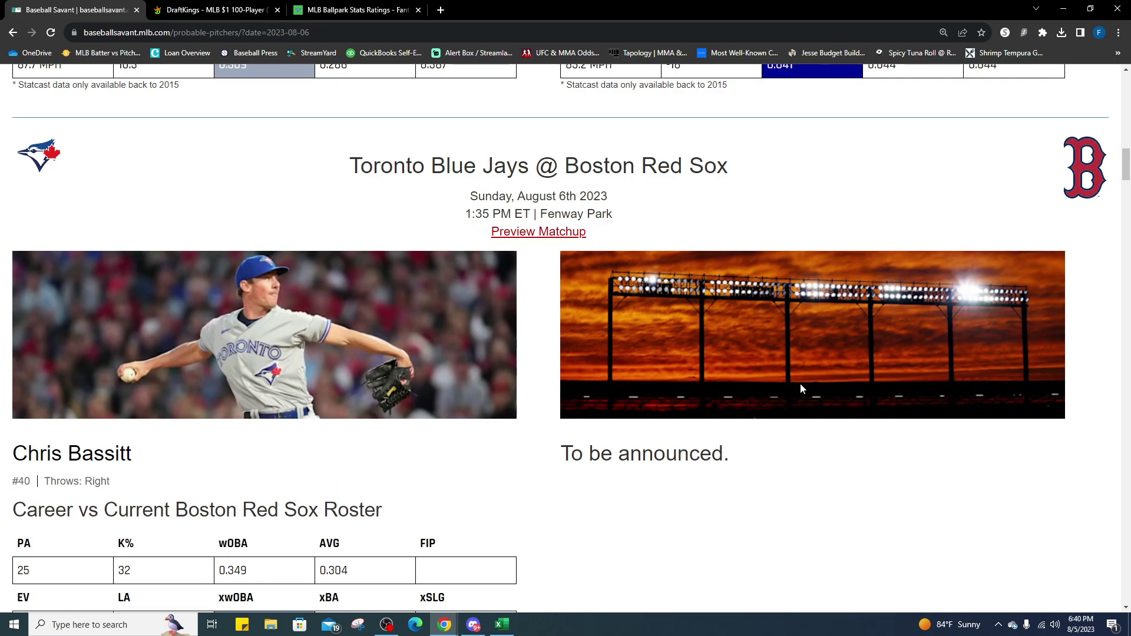
{"action": "scroll", "coordinate": [263, 359], "scroll_direction": "down", "scroll_amount": 10}
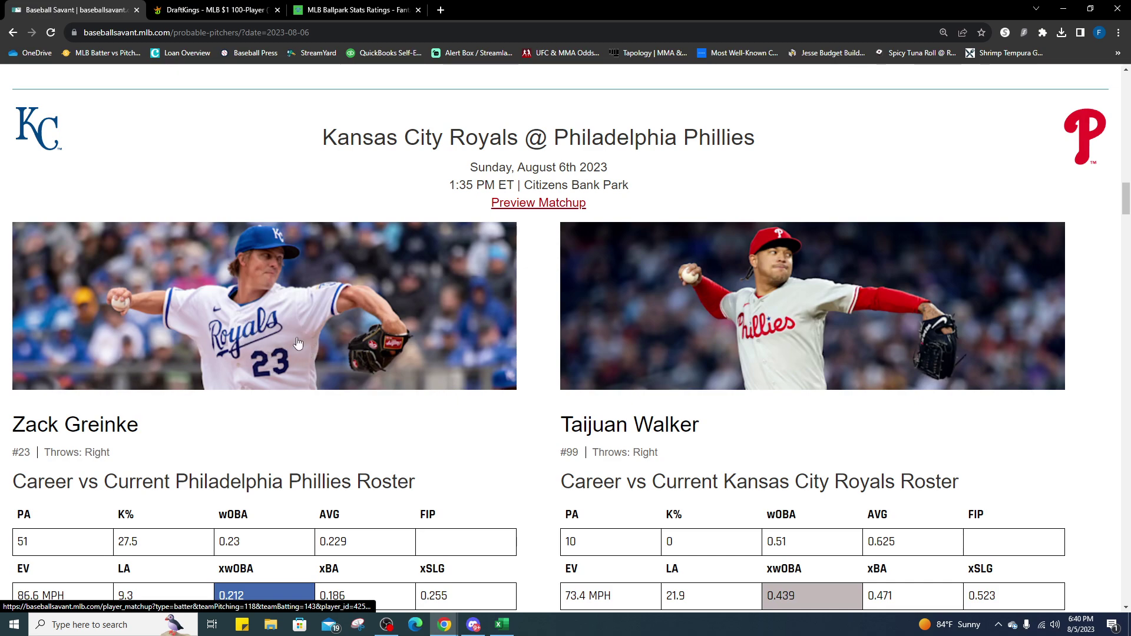
{"action": "scroll", "coordinate": [323, 338], "scroll_direction": "down", "scroll_amount": 2}
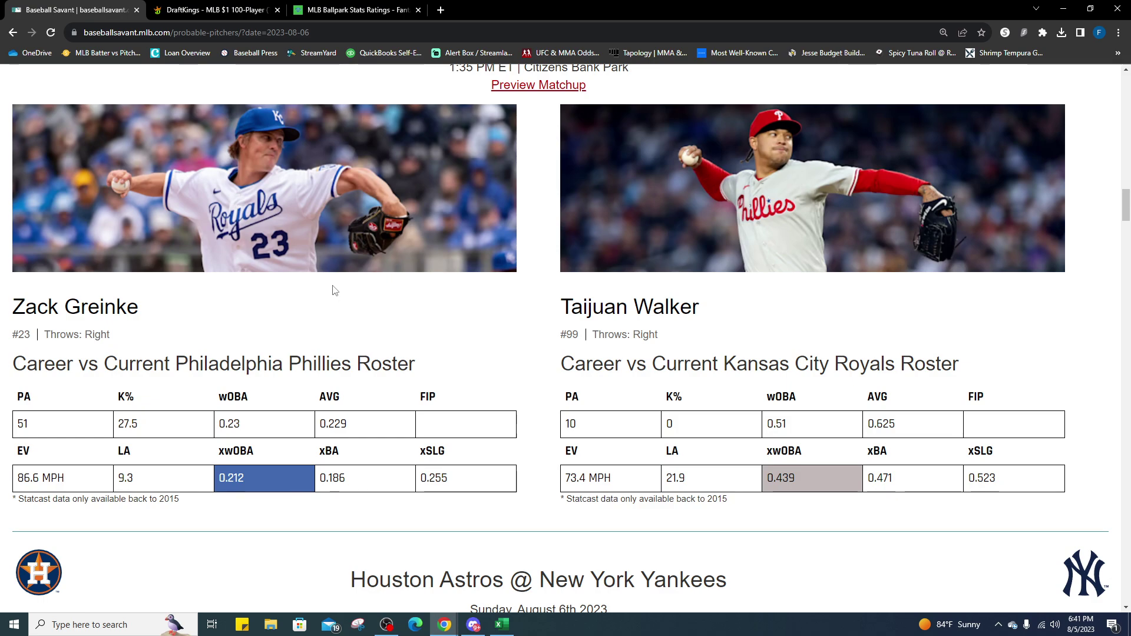
Return to the DraftKings pitcher list, open Zack Greinke's player card and review his at-a-glance stats.
{"action": "left_click", "coordinate": [228, 11]}
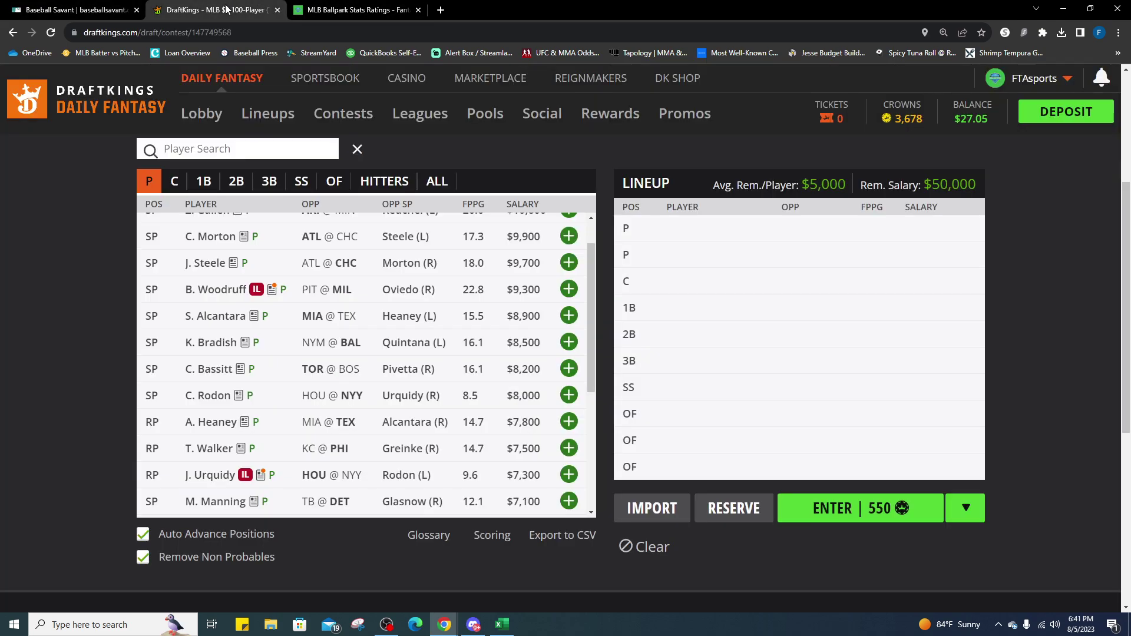
{"action": "scroll", "coordinate": [250, 384], "scroll_direction": "down", "scroll_amount": 5}
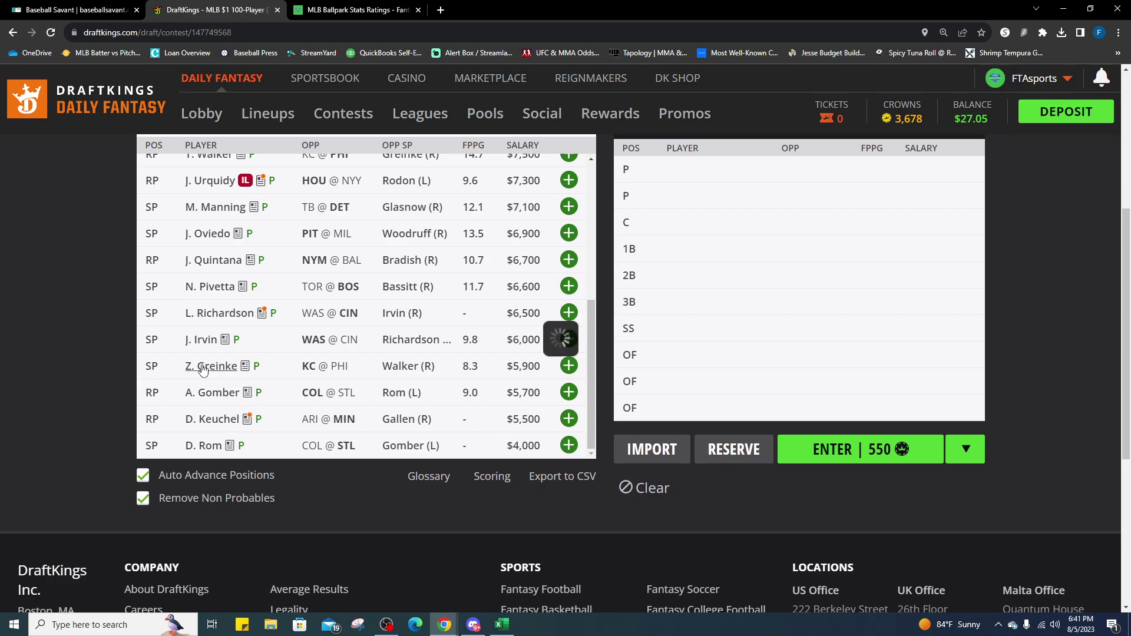
{"action": "left_click", "coordinate": [203, 366]}
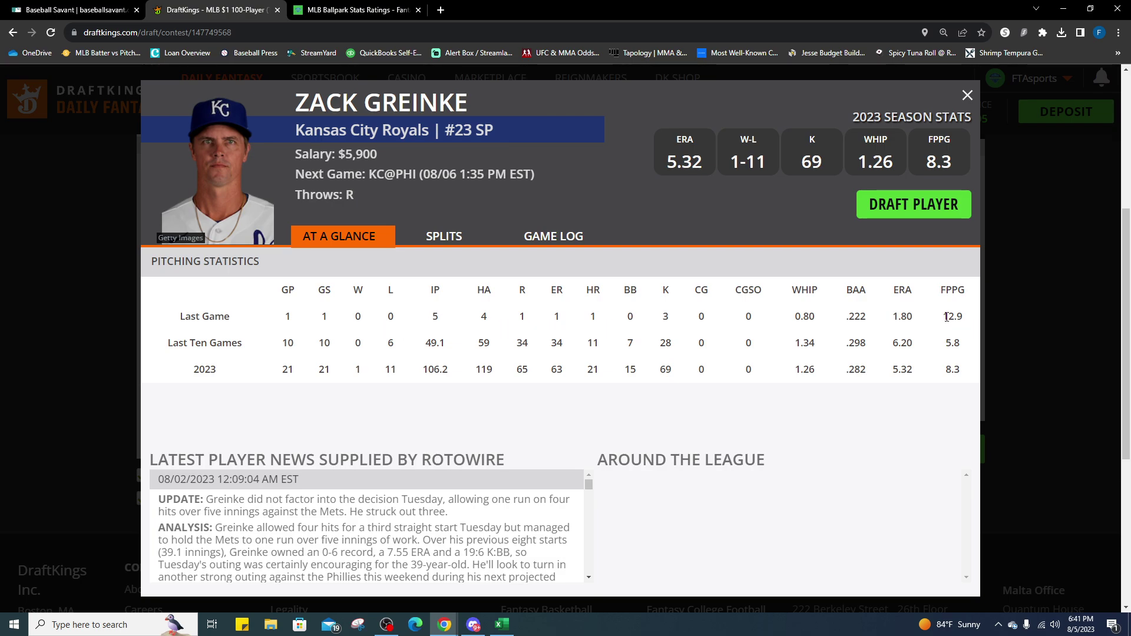
Open Zack Greinke's game log and review his fantasy points across recent starts, highlighting the 08/01 NYM result.
{"action": "left_click", "coordinate": [539, 241]}
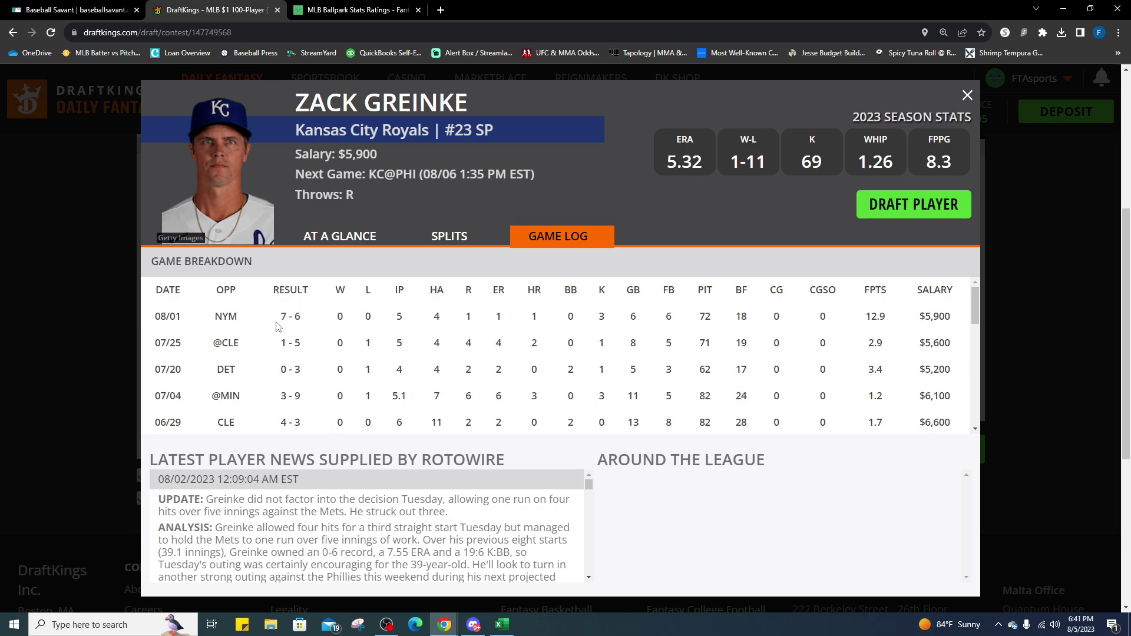
{"action": "left_click_drag", "start_coordinate": [895, 321], "coordinate": [858, 322]}
{"action": "scroll", "coordinate": [869, 345], "scroll_direction": "down", "scroll_amount": 2}
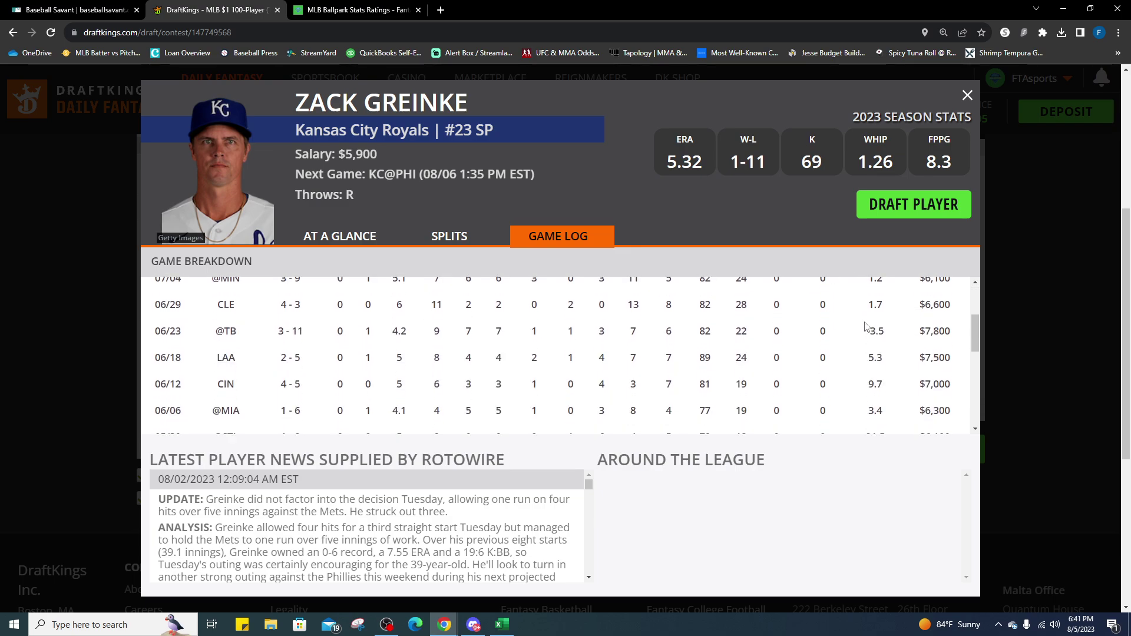
{"action": "scroll", "coordinate": [883, 415], "scroll_direction": "up", "scroll_amount": 3}
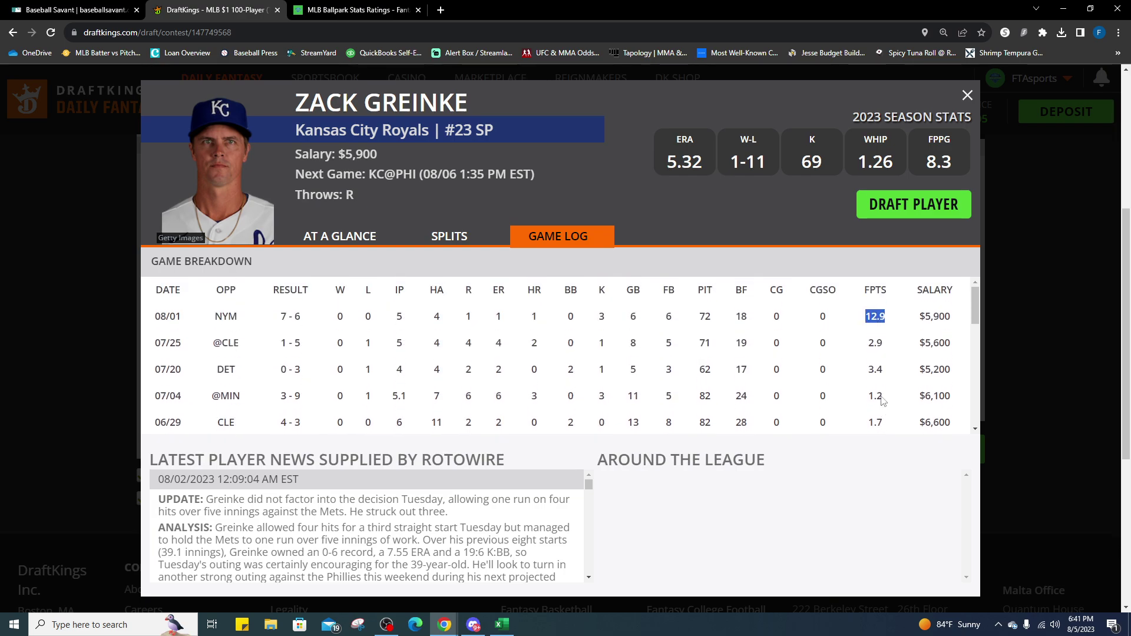
Review Greinke's home and away splits, highlighting his away-games ERA, and close his player card.
{"action": "left_click", "coordinate": [452, 239]}
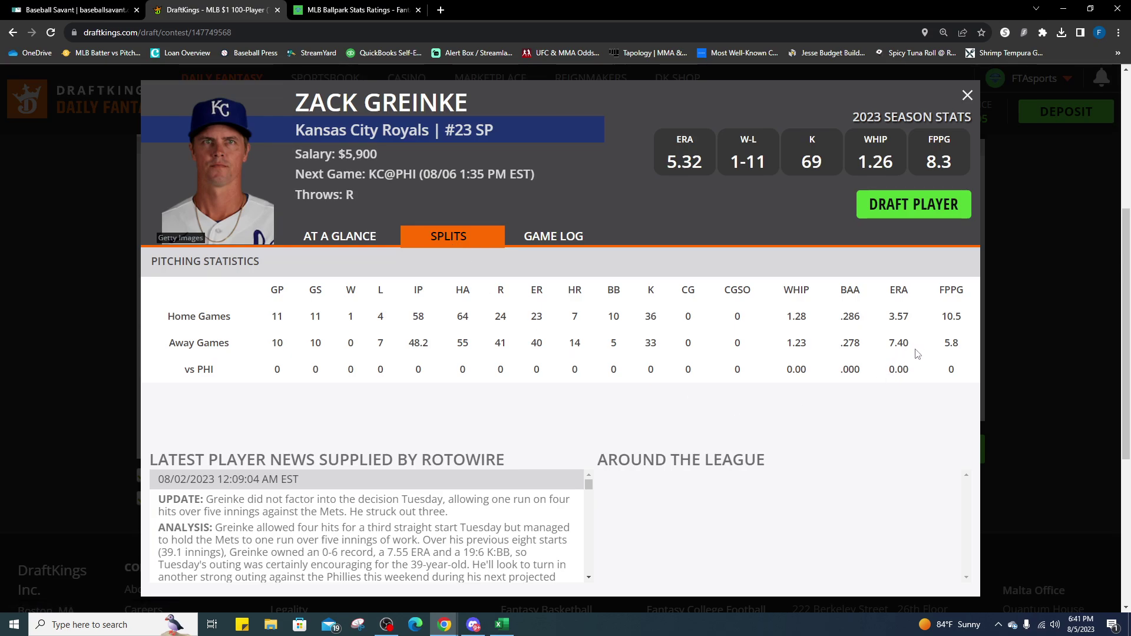
{"action": "left_click_drag", "start_coordinate": [917, 353], "coordinate": [876, 349]}
{"action": "right_click", "coordinate": [888, 345]}
{"action": "left_click", "coordinate": [901, 349]}
{"action": "left_click", "coordinate": [842, 314]}
{"action": "left_click", "coordinate": [967, 95]}
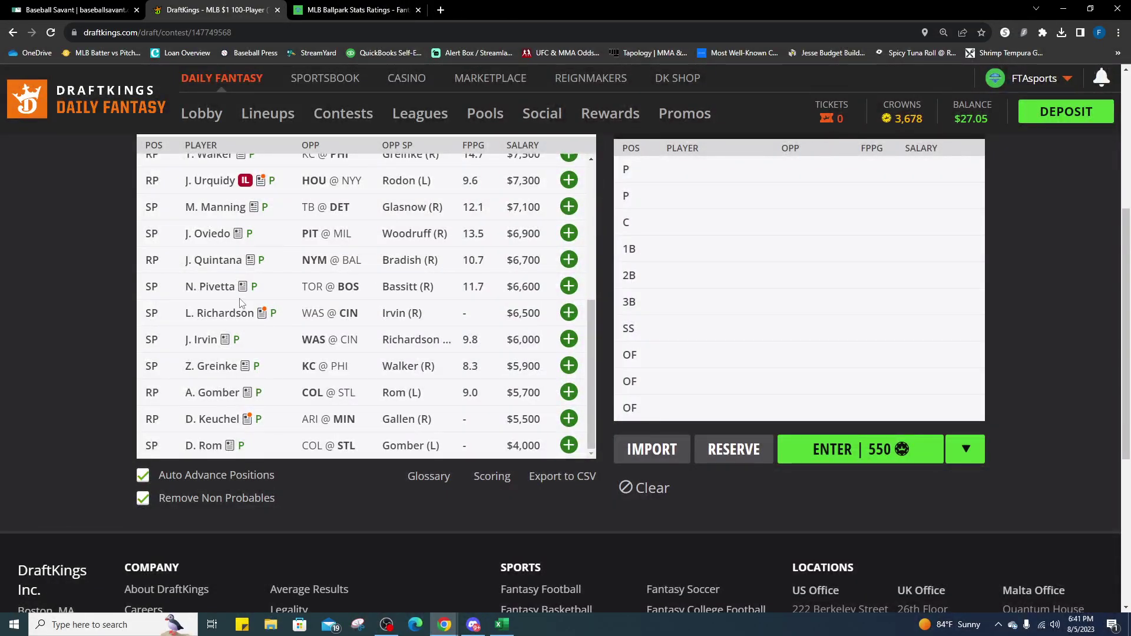
Open Taijuan Walker's player card from the pitcher list and review his game log's fantasy points.
{"action": "scroll", "coordinate": [239, 303], "scroll_direction": "up", "scroll_amount": 3}
{"action": "left_click", "coordinate": [223, 274]}
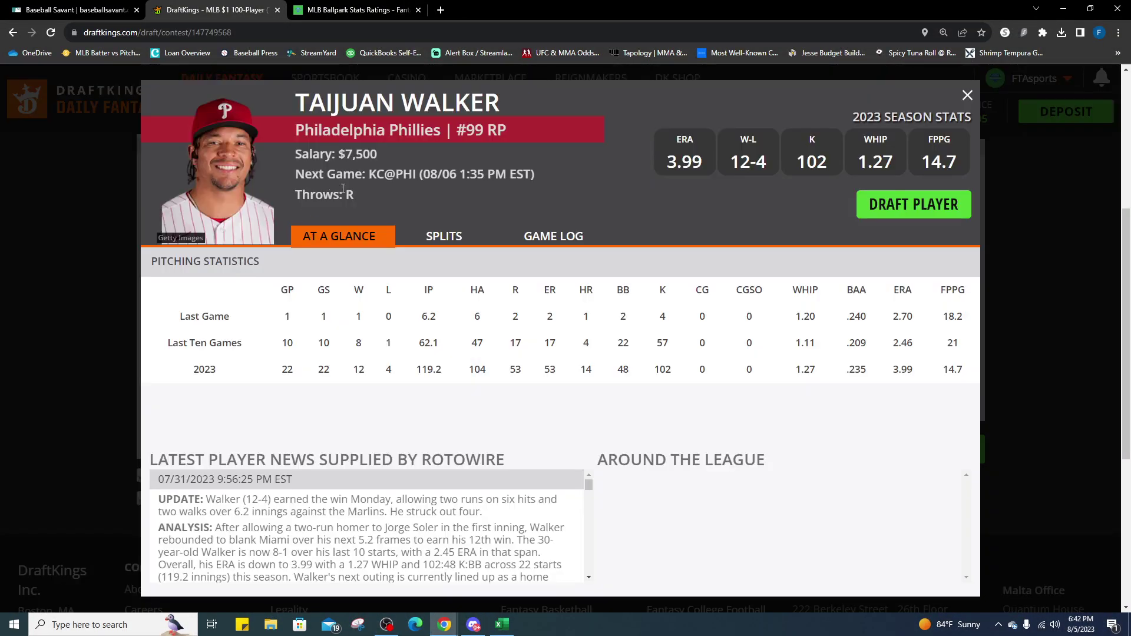
{"action": "left_click", "coordinate": [560, 238]}
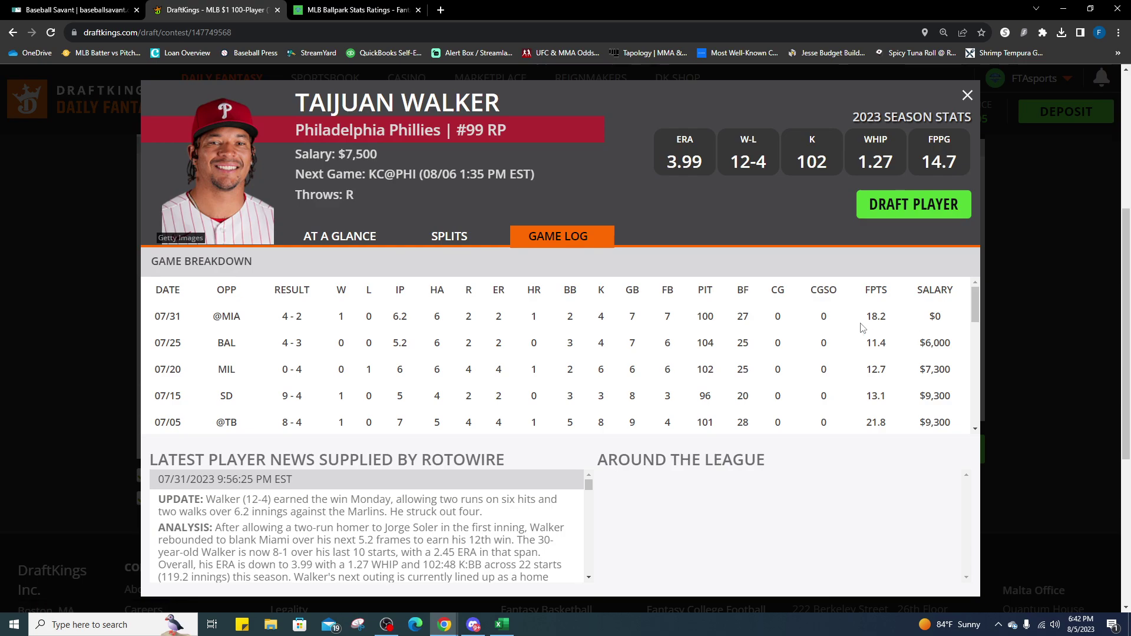
{"action": "left_click_drag", "start_coordinate": [862, 327], "coordinate": [890, 328]}
{"action": "left_click", "coordinate": [895, 359]}
Check Walker's home and away splits, focusing on his home-games ERA, and close his card.
{"action": "left_click", "coordinate": [453, 235]}
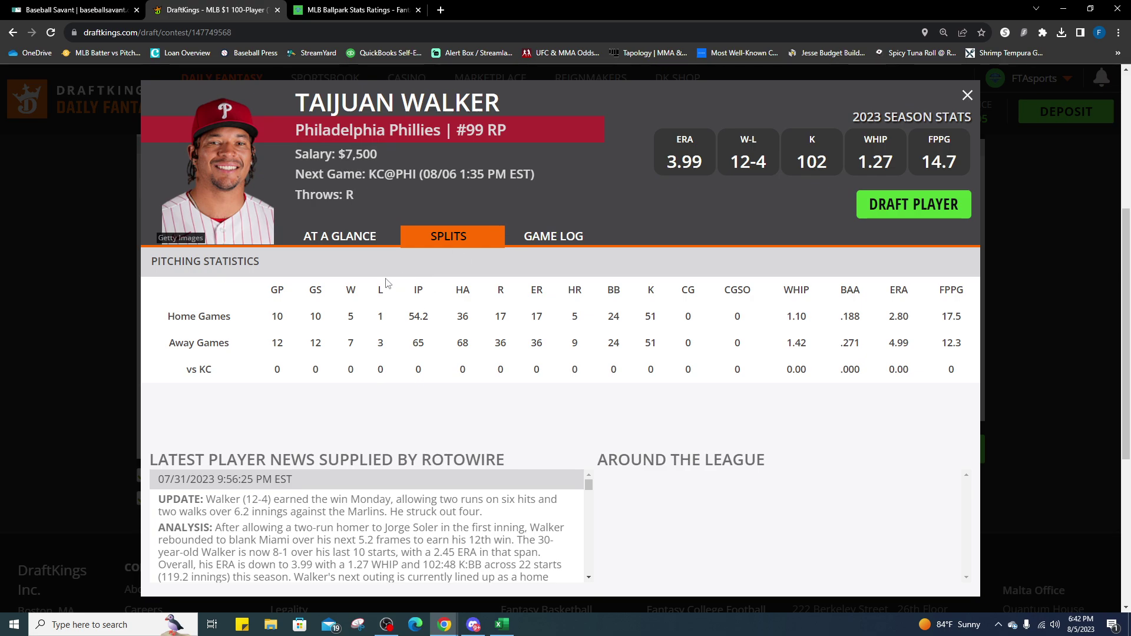
{"action": "left_click_drag", "start_coordinate": [917, 322], "coordinate": [885, 321]}
{"action": "left_click", "coordinate": [968, 95]}
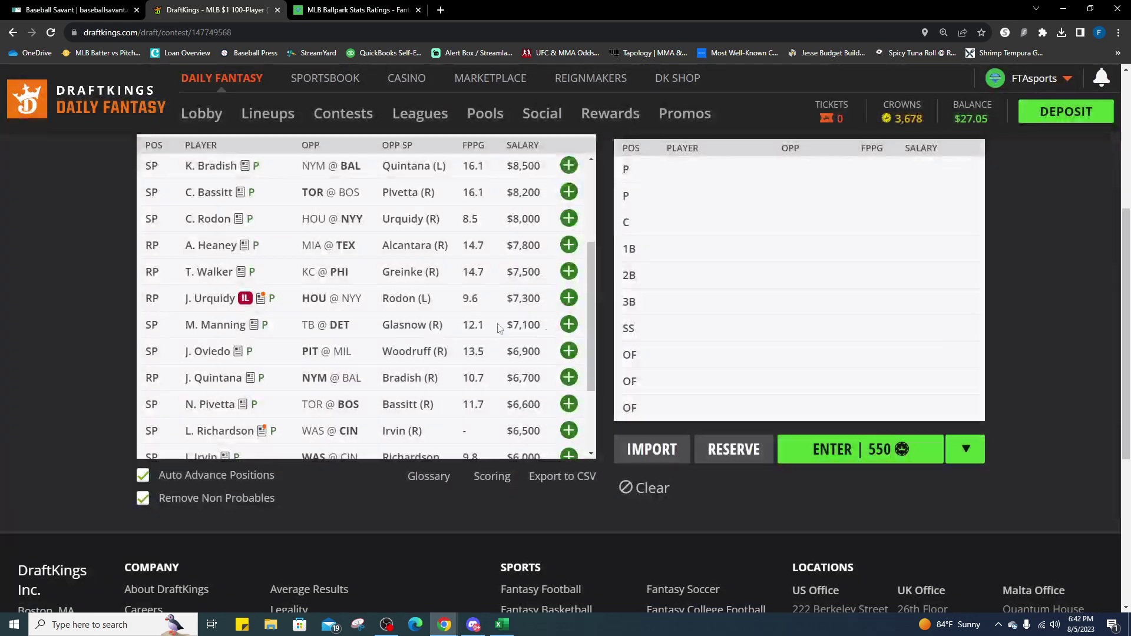
Switch to the Excel splits workbook and filter the vs RHP sheet's Tm column to show only PHI.
{"action": "key", "text": "alt+Tab"}
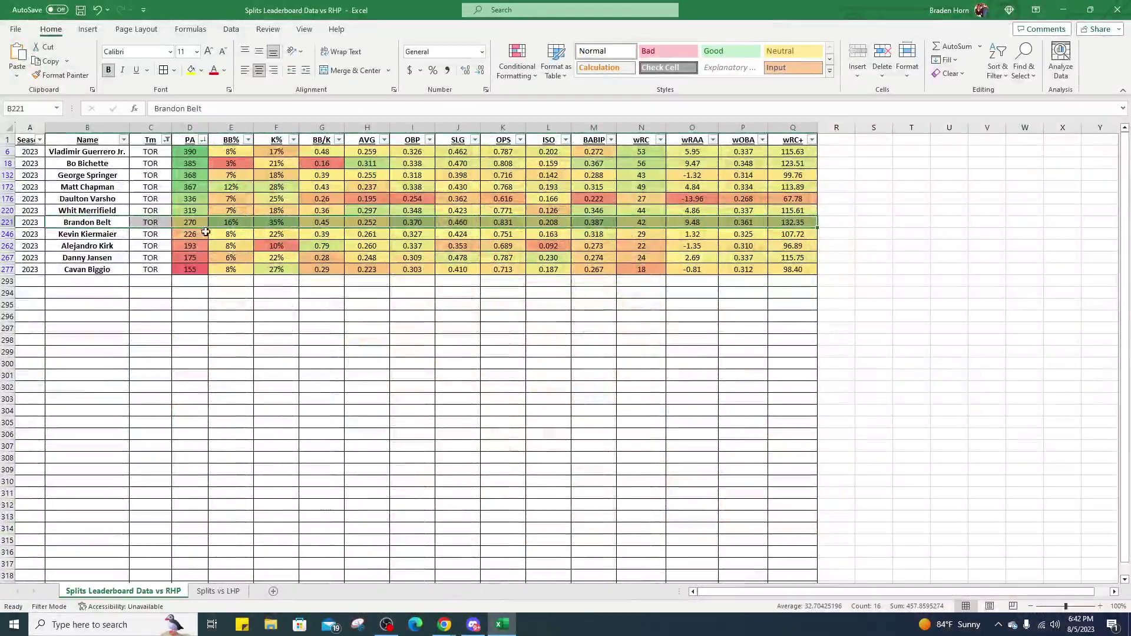
{"action": "left_click", "coordinate": [167, 141]}
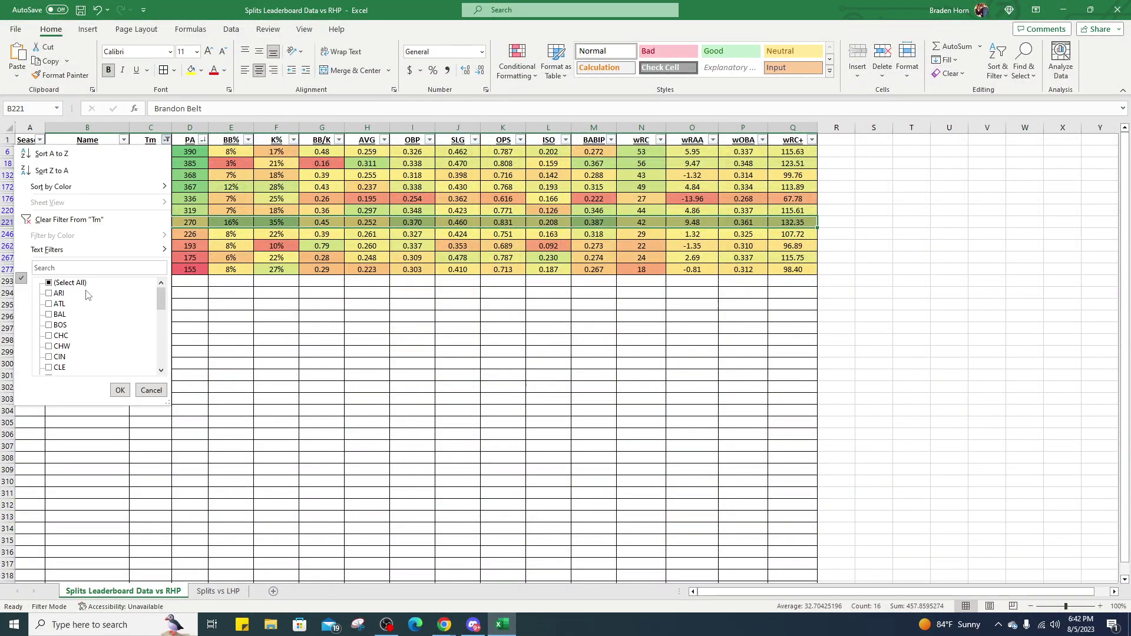
{"action": "scroll", "coordinate": [71, 349], "scroll_direction": "down", "scroll_amount": 6}
{"action": "scroll", "coordinate": [69, 347], "scroll_direction": "down", "scroll_amount": 2}
{"action": "left_click", "coordinate": [61, 356]}
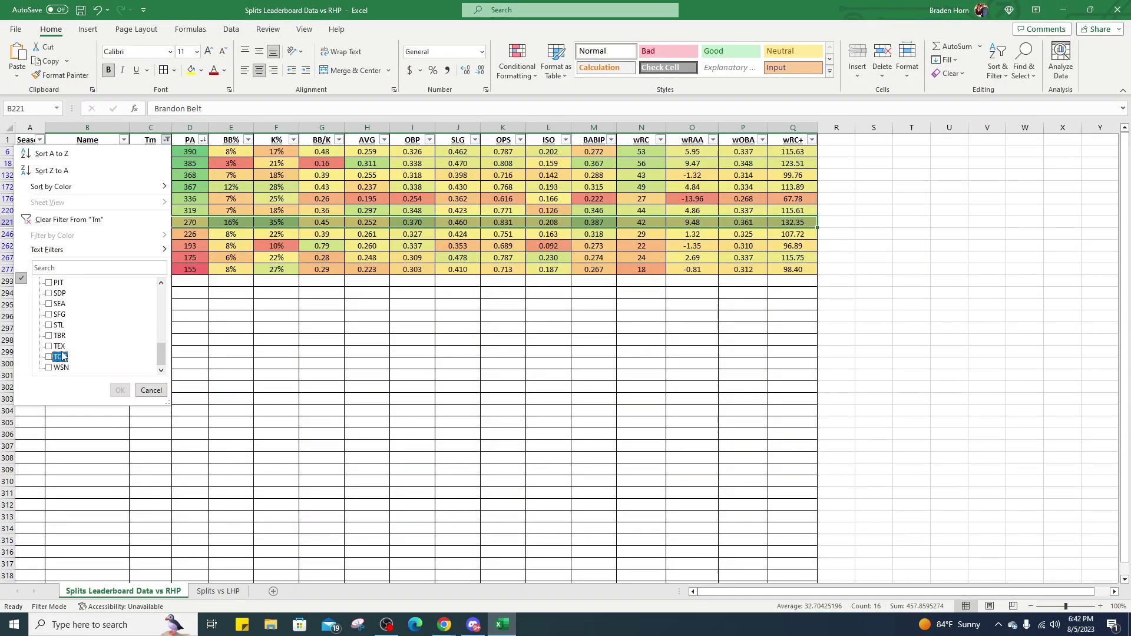
{"action": "scroll", "coordinate": [73, 334], "scroll_direction": "up", "scroll_amount": 1}
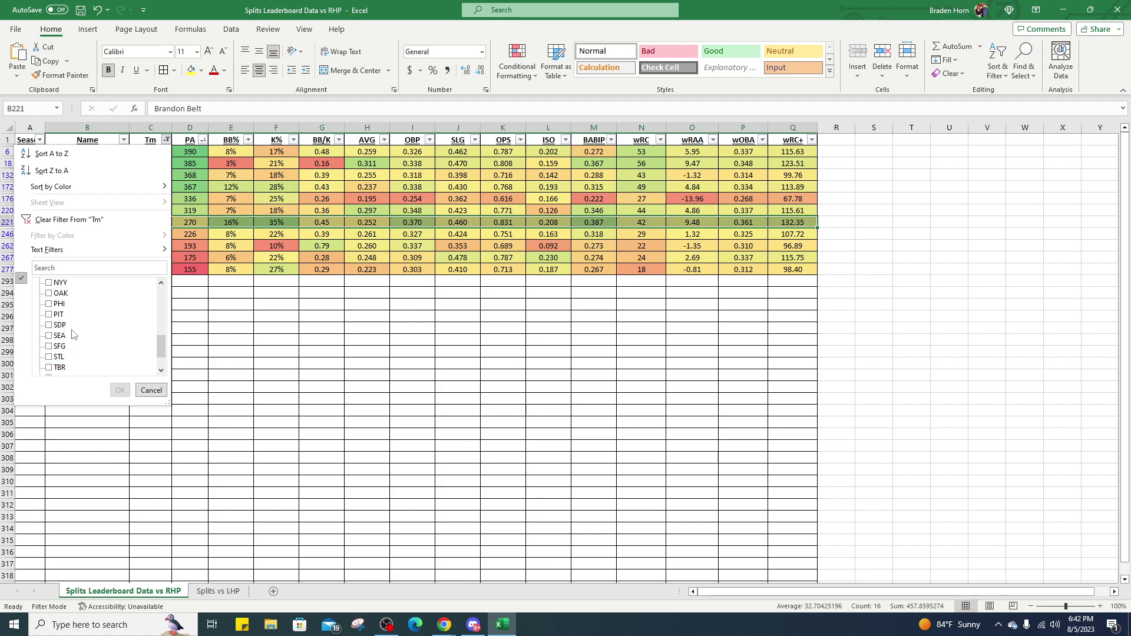
{"action": "left_click", "coordinate": [52, 305]}
{"action": "left_click", "coordinate": [120, 390]}
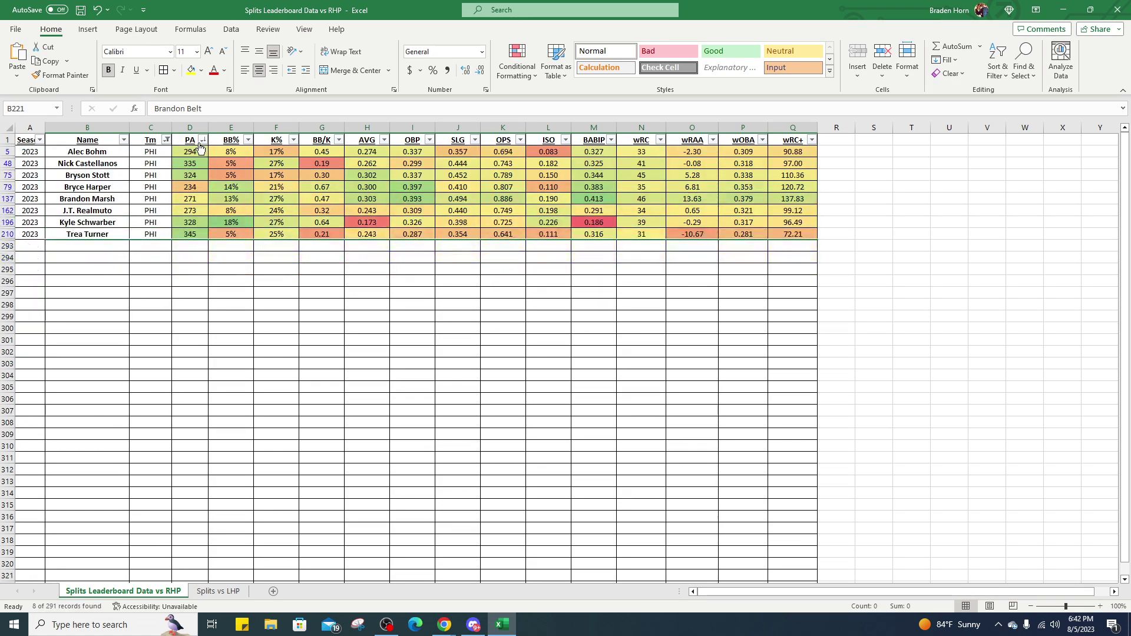
Sort the Philadelphia hitters vs RHP by PA from largest to smallest and examine Kyle Schwarber's row through AVG.
{"action": "left_click", "coordinate": [201, 144]}
{"action": "left_click", "coordinate": [106, 164]}
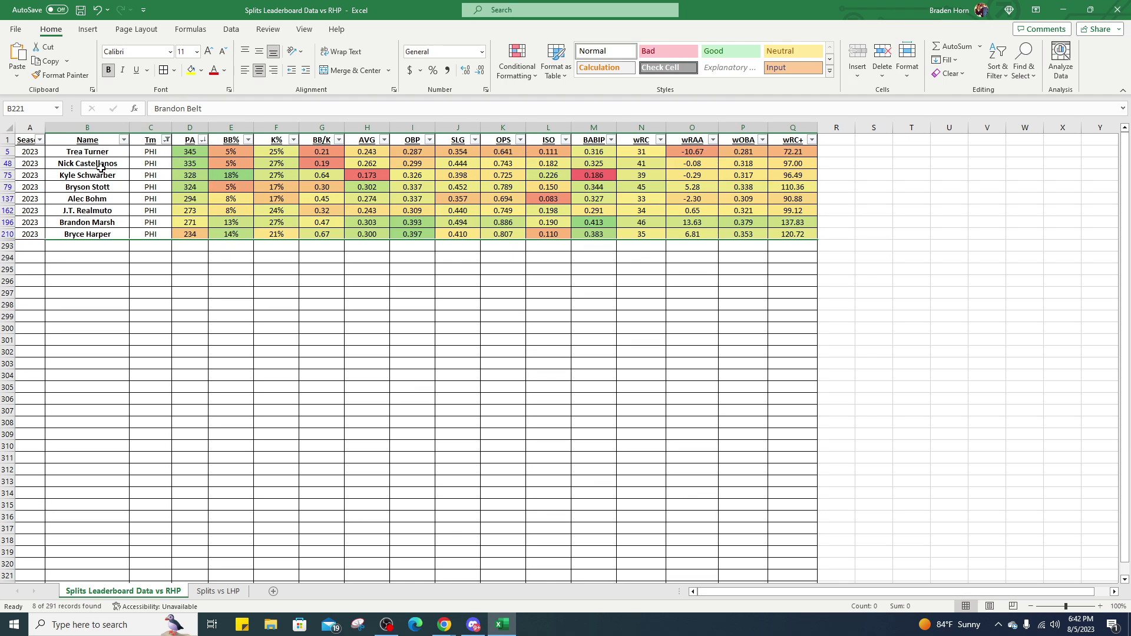
{"action": "left_click_drag", "start_coordinate": [111, 177], "coordinate": [380, 176]}
{"action": "left_click", "coordinate": [380, 175]}
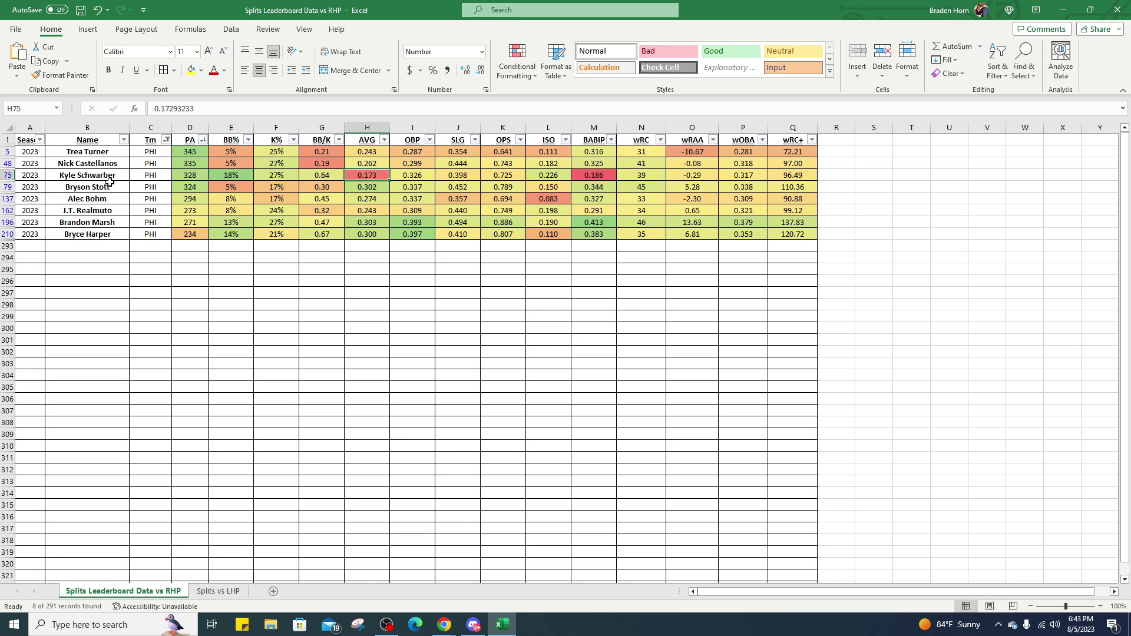
Single out Nick Castellanos, Kyle Schwarber, Brandon Marsh and Bryce Harper among the Philadelphia hitters vs RHP.
{"action": "left_click", "coordinate": [118, 165]}
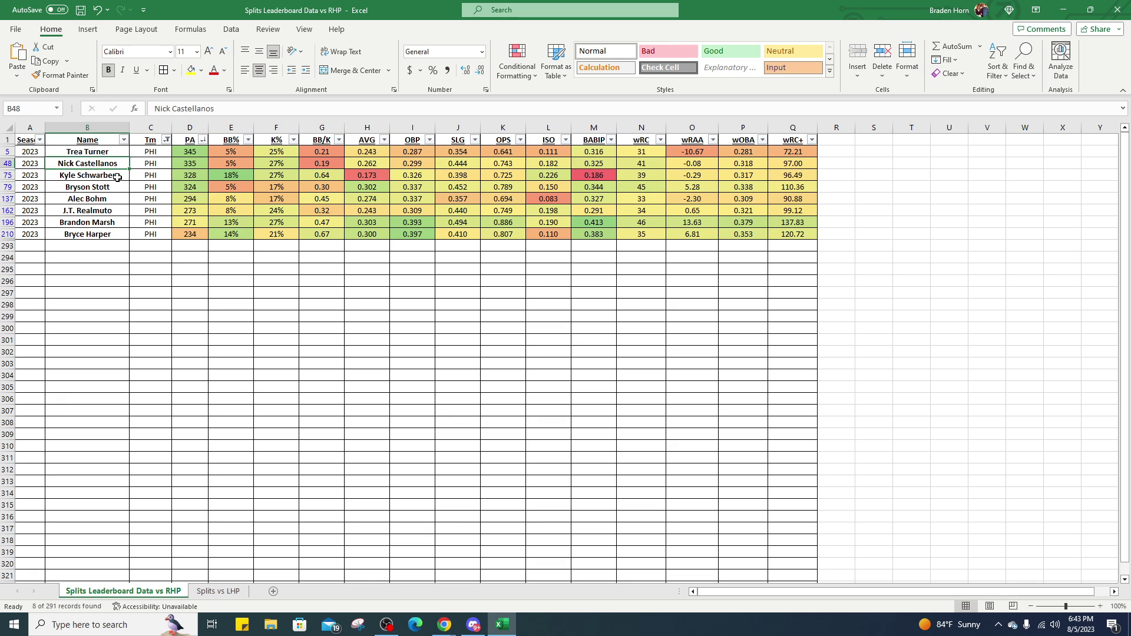
{"action": "left_click", "coordinate": [117, 176]}
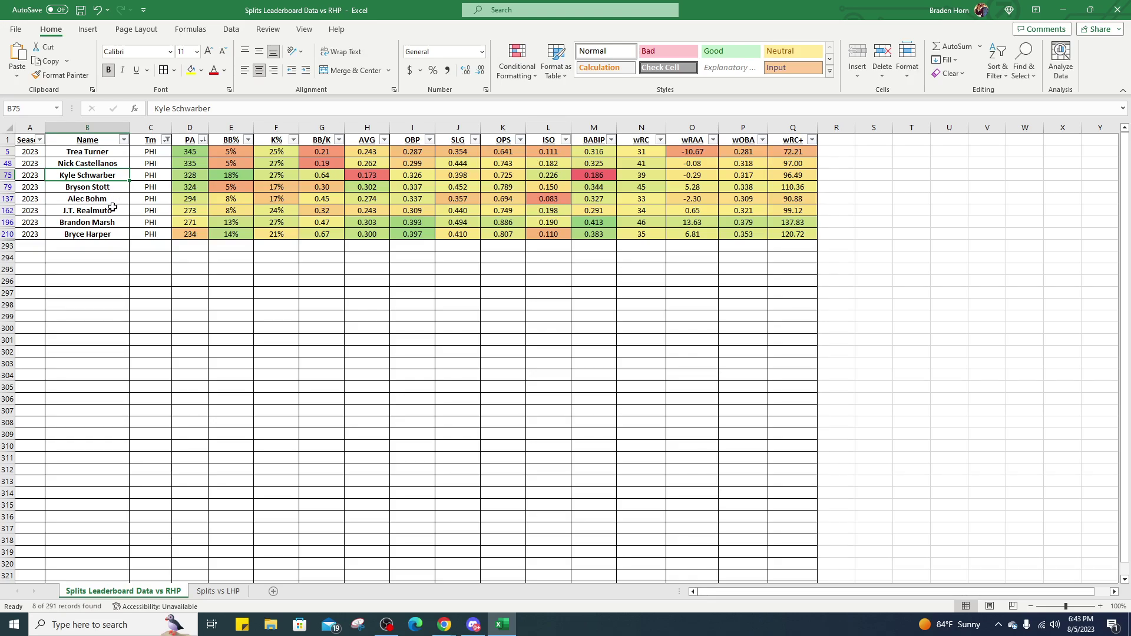
{"action": "left_click_drag", "start_coordinate": [112, 222], "coordinate": [125, 235]}
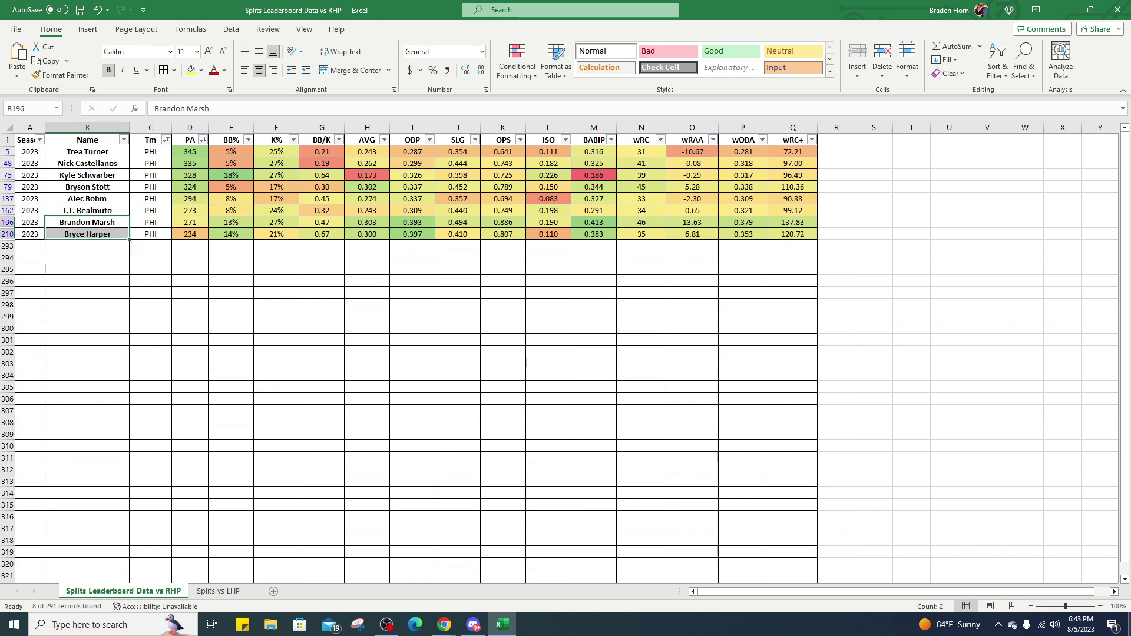
Zoom both the vs RHP and vs LHP sheets to 130% and return to the vs RHP sheet.
{"action": "left_click", "coordinate": [1100, 606]}
{"action": "left_click", "coordinate": [1100, 606]}
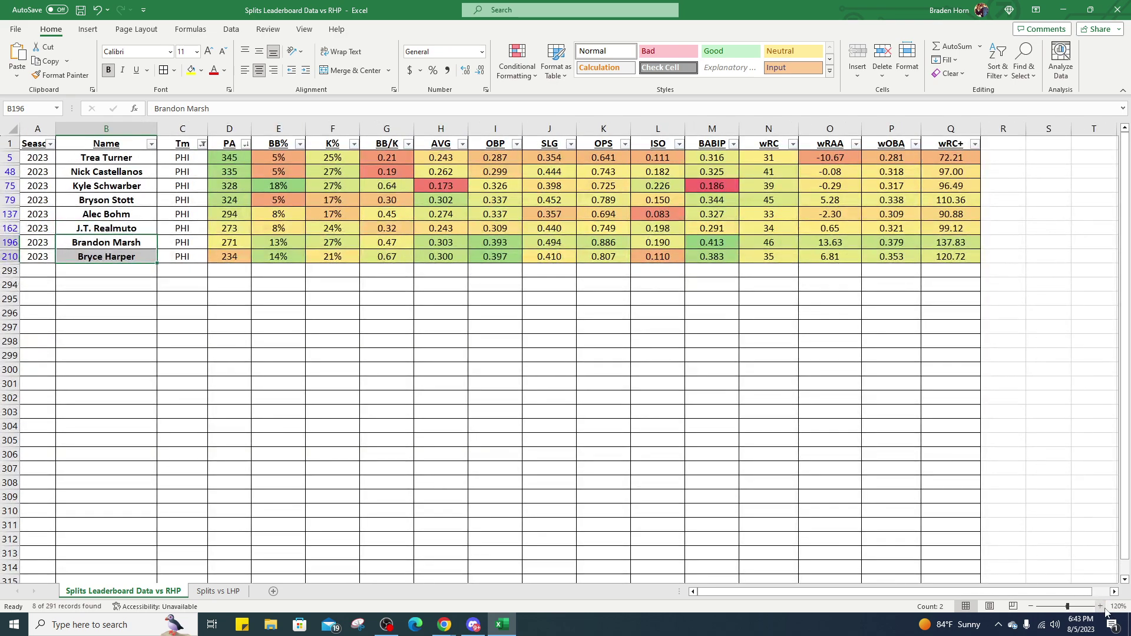
{"action": "left_click", "coordinate": [1100, 606]}
{"action": "left_click", "coordinate": [227, 592]}
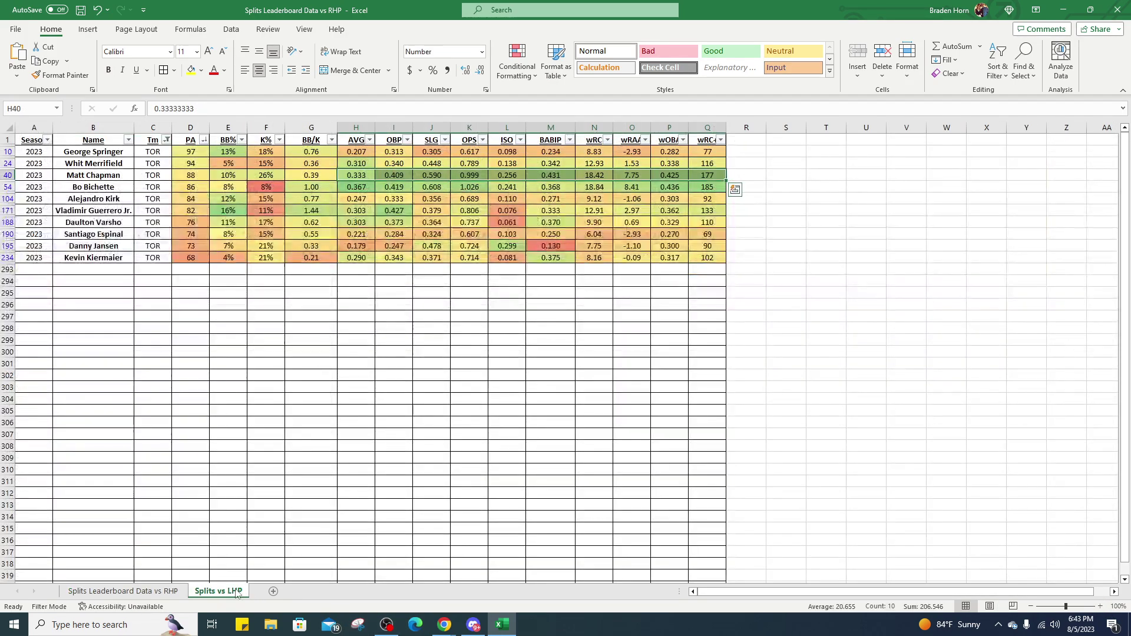
{"action": "left_click", "coordinate": [1100, 607]}
{"action": "left_click", "coordinate": [1100, 606]}
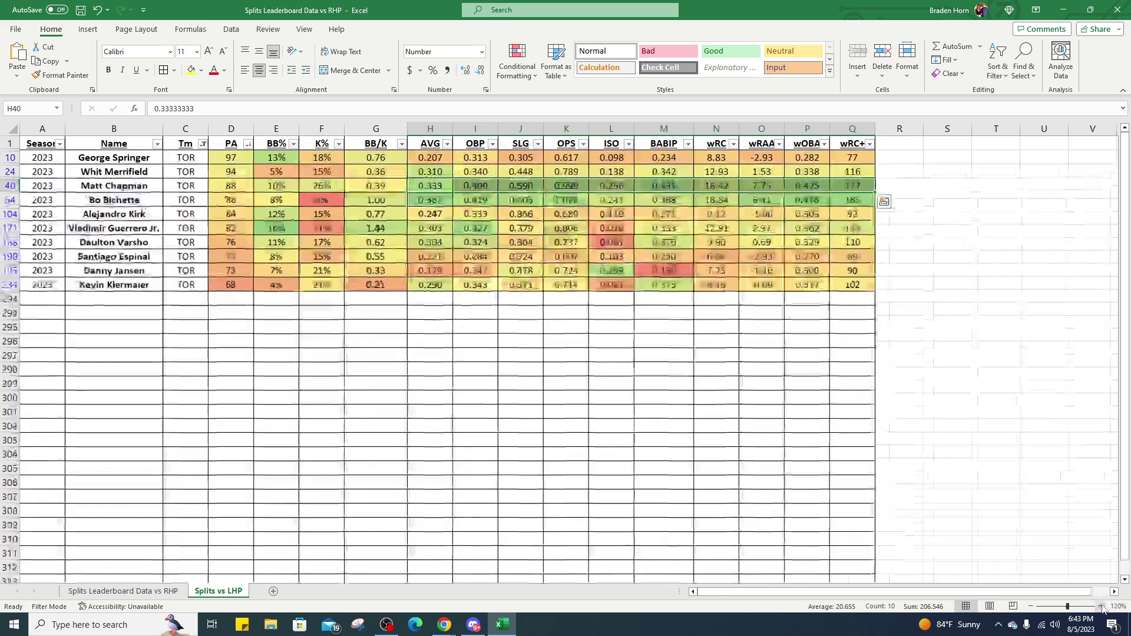
{"action": "left_click", "coordinate": [1100, 607]}
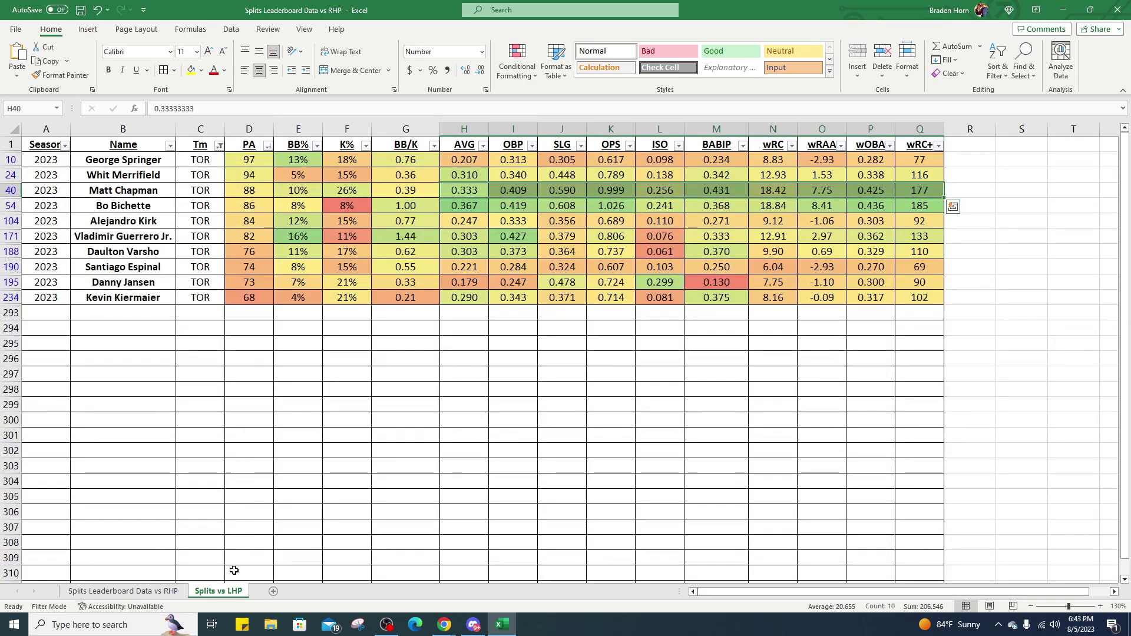
{"action": "left_click", "coordinate": [143, 592]}
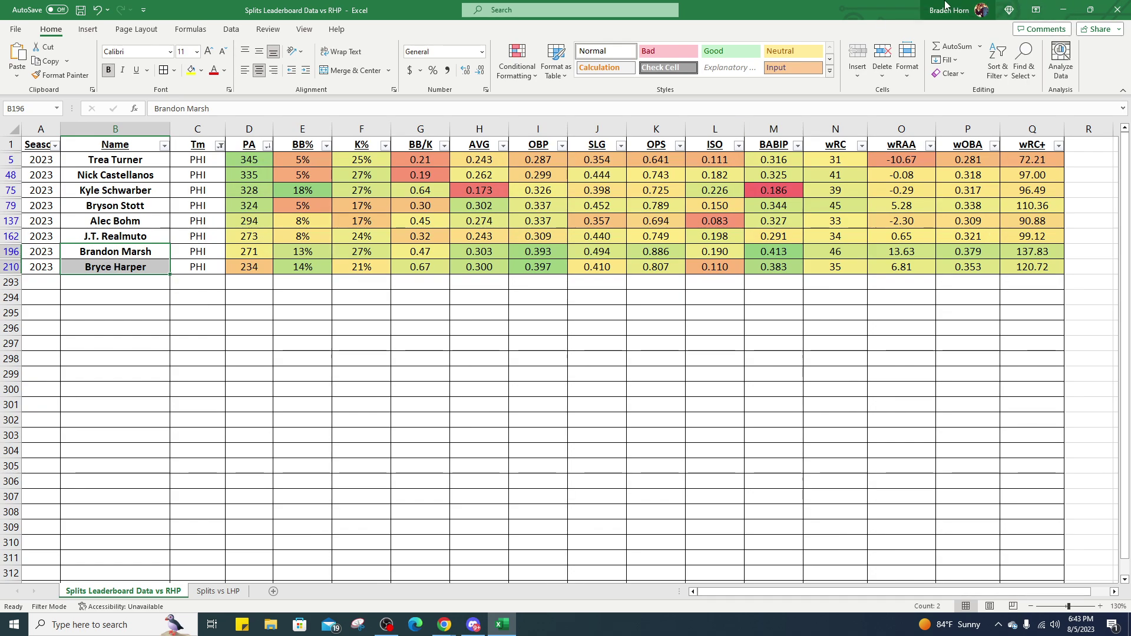
Switch to the browser and compare the Greinke and Walker matchup on Baseball Savant with the DraftKings pitcher list.
{"action": "double_click", "coordinate": [906, 9]}
{"action": "key", "text": "alt+Tab"}
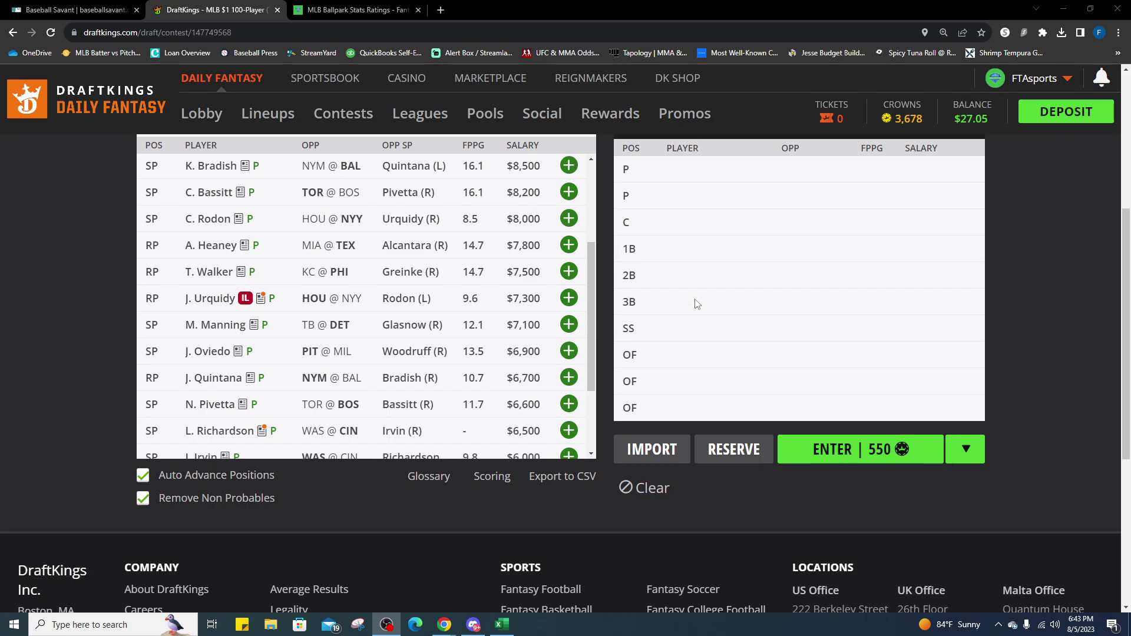
{"action": "key", "text": "ctrl+shift+Tab"}
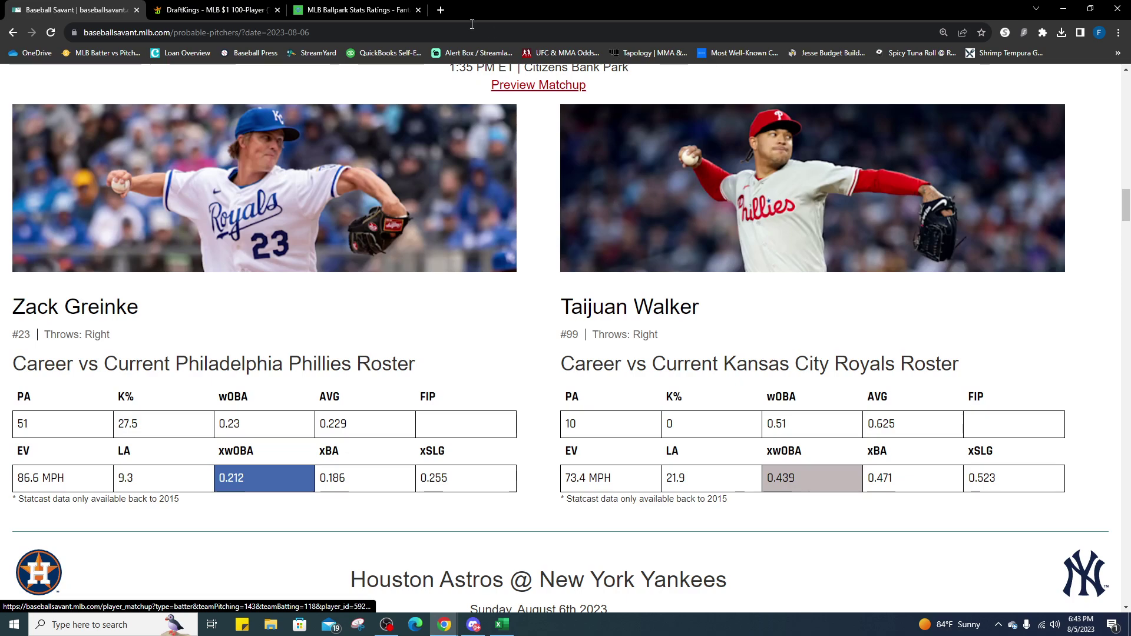
{"action": "left_click", "coordinate": [217, 10]}
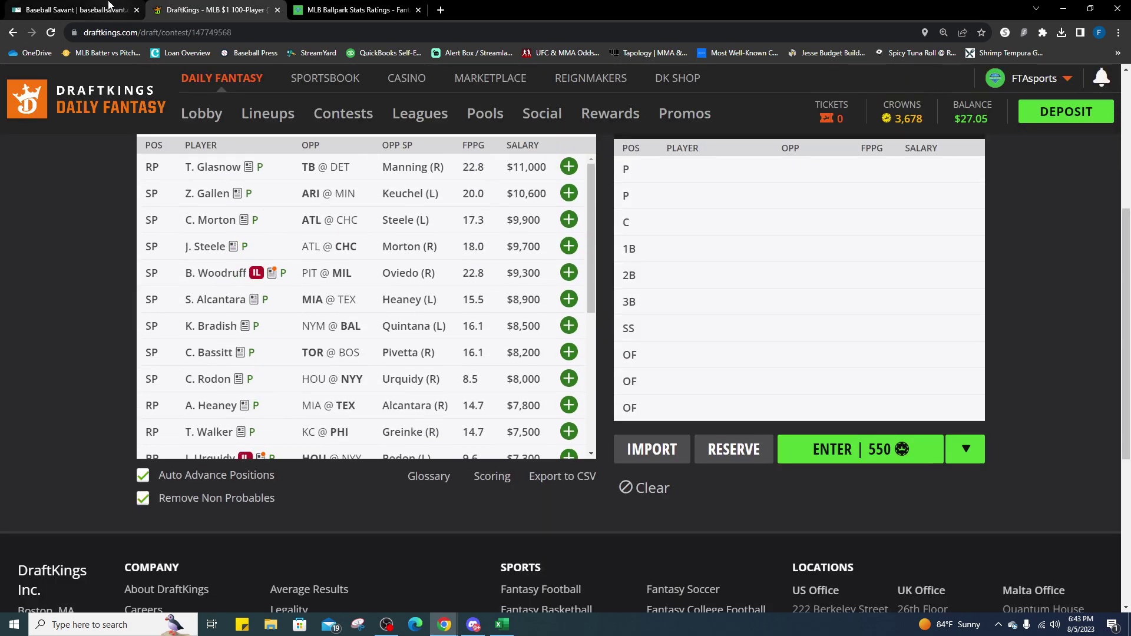
{"action": "left_click", "coordinate": [108, 7]}
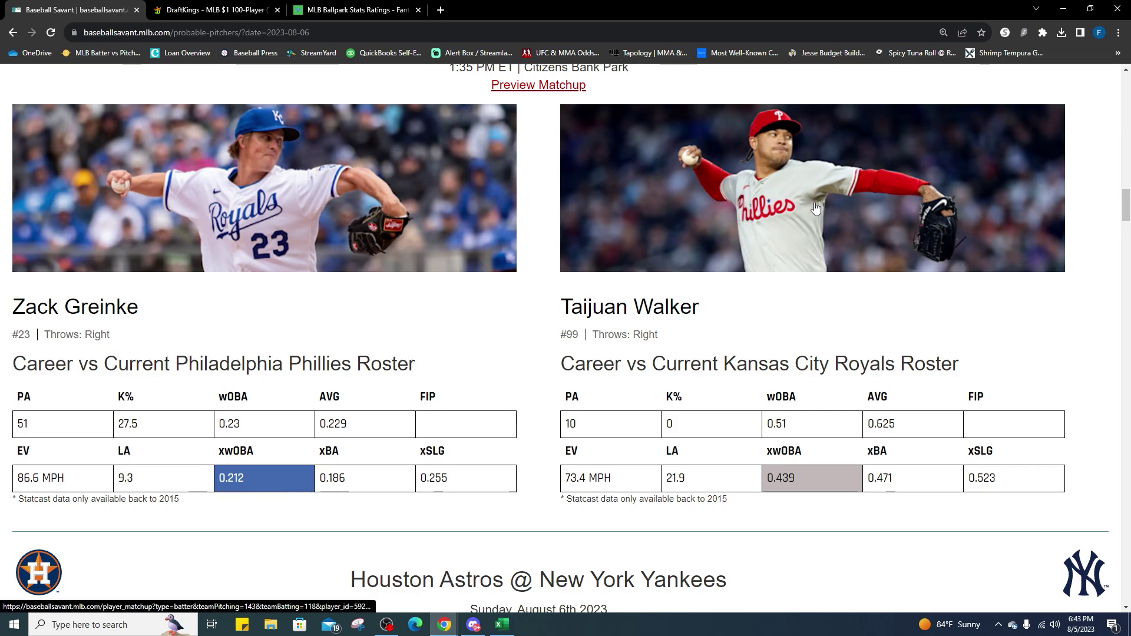
{"action": "left_click", "coordinate": [269, 7]}
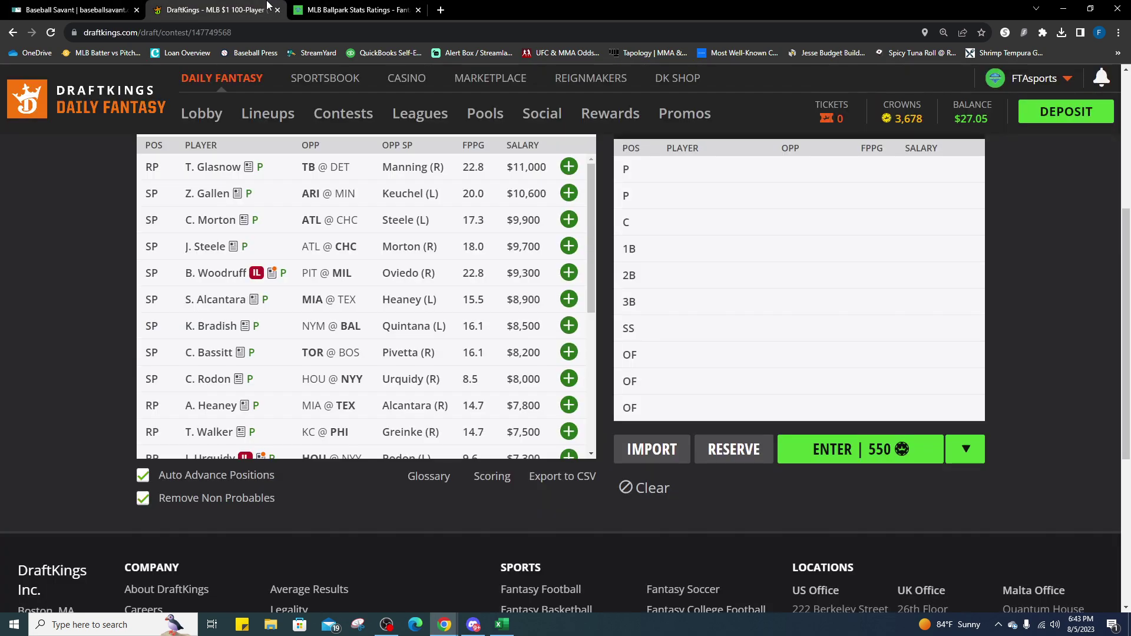
Return to Baseball Savant's probable pitchers page and view the Houston Astros at New York Yankees matchup of Jose Urquidy and Carlos Rodon.
{"action": "left_click", "coordinate": [98, 7]}
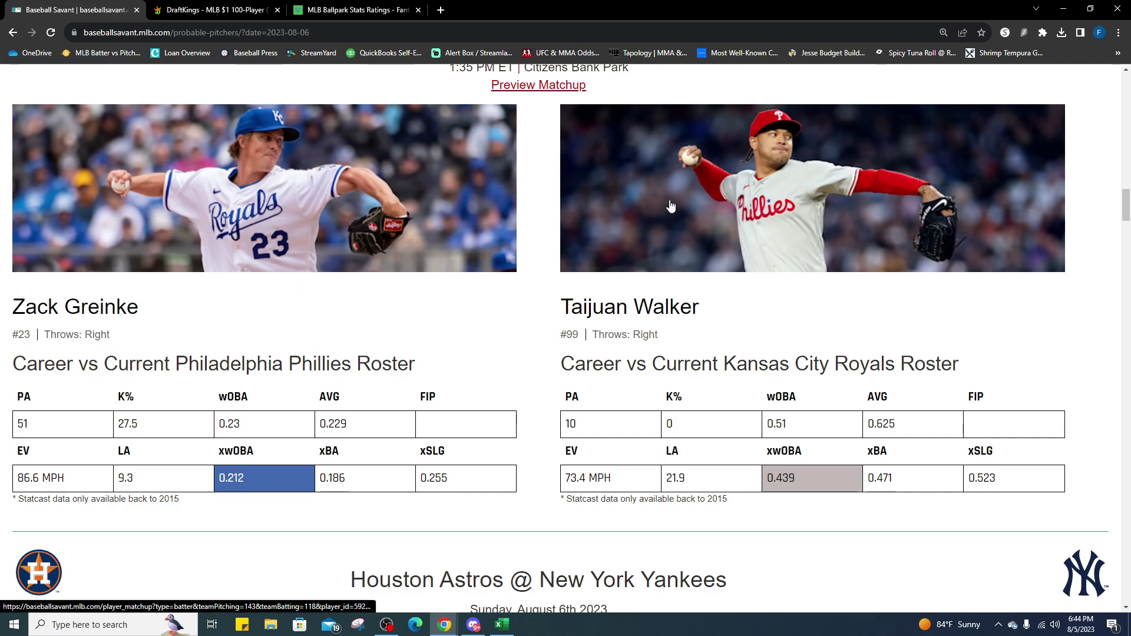
{"action": "scroll", "coordinate": [528, 364], "scroll_direction": "down", "scroll_amount": 1}
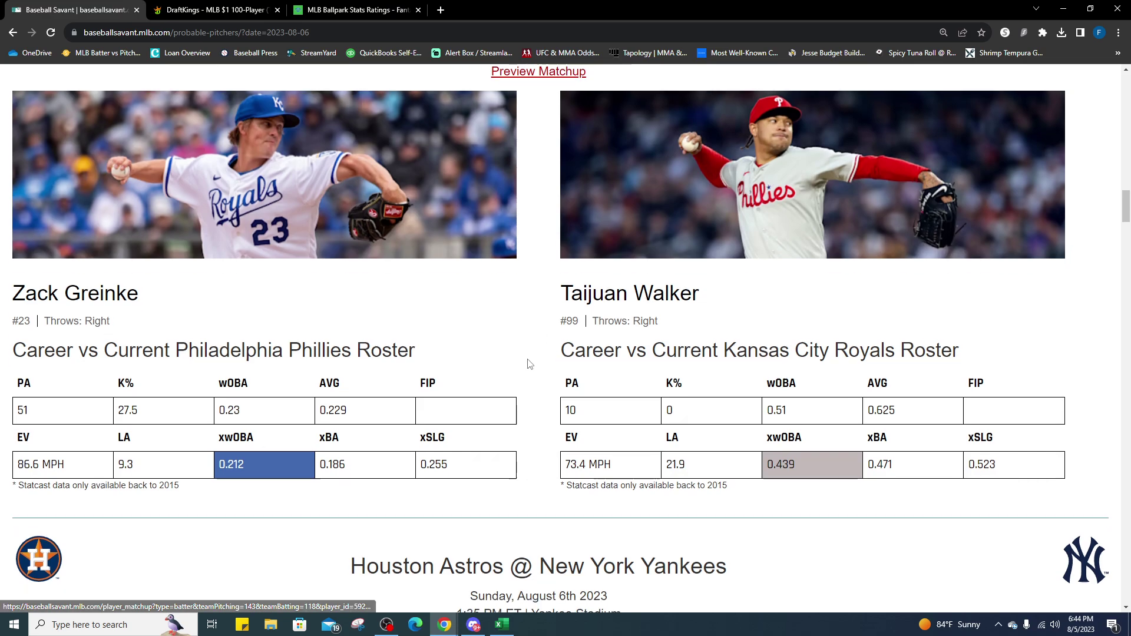
{"action": "scroll", "coordinate": [529, 364], "scroll_direction": "down", "scroll_amount": 6}
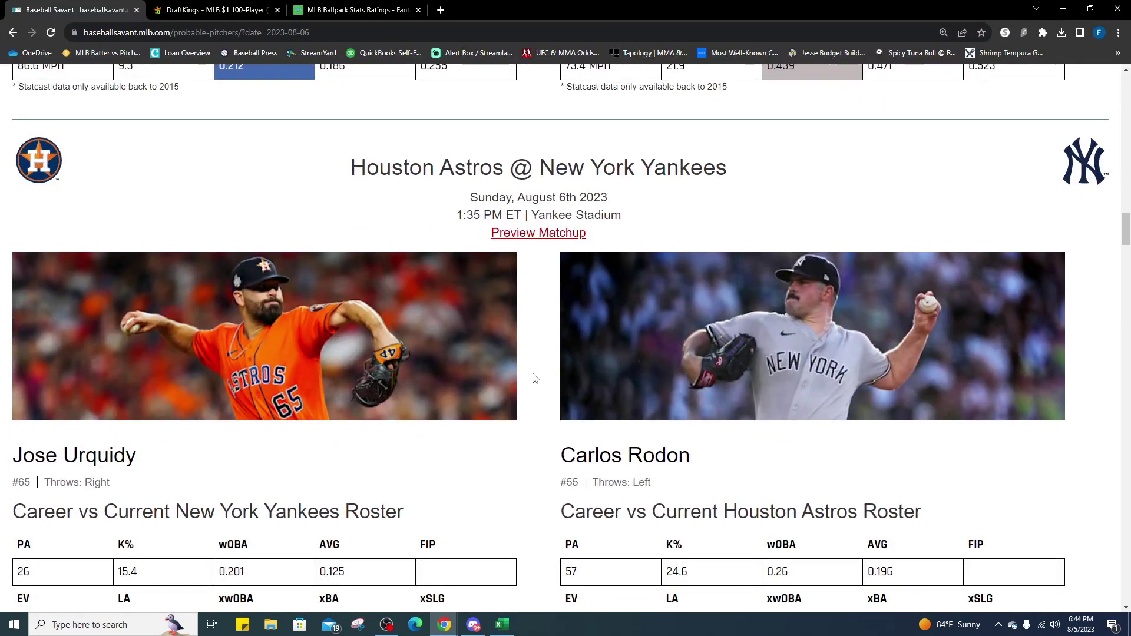
{"action": "scroll", "coordinate": [543, 374], "scroll_direction": "down", "scroll_amount": 2}
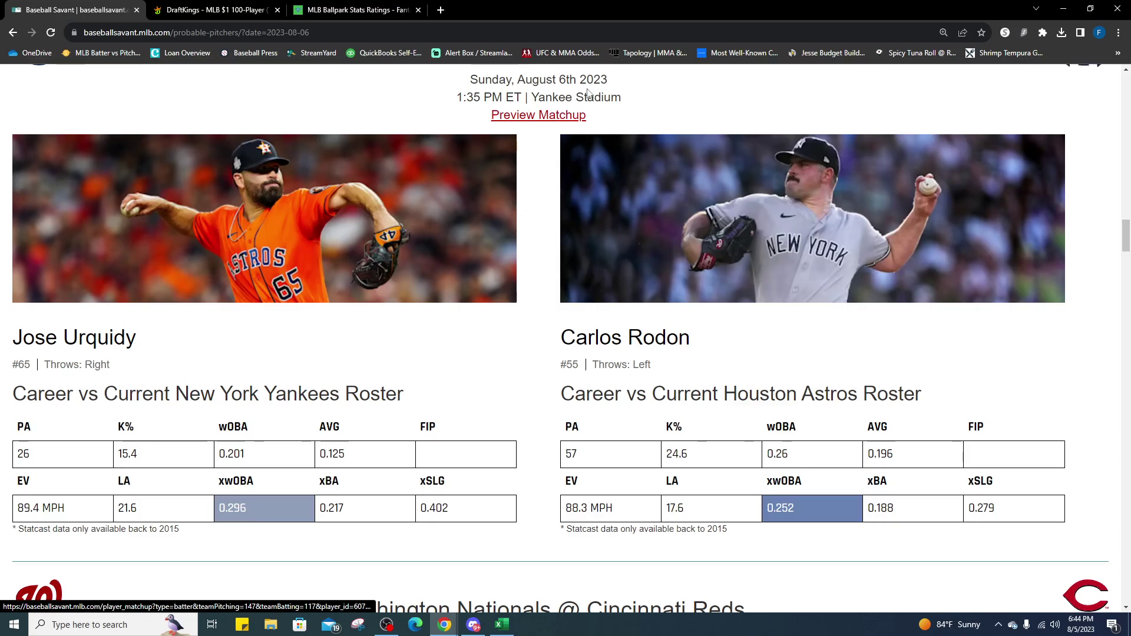
Go back to the DraftKings contest and look over the pitcher list for the Astros at Yankees starters.
{"action": "left_click", "coordinate": [212, 10]}
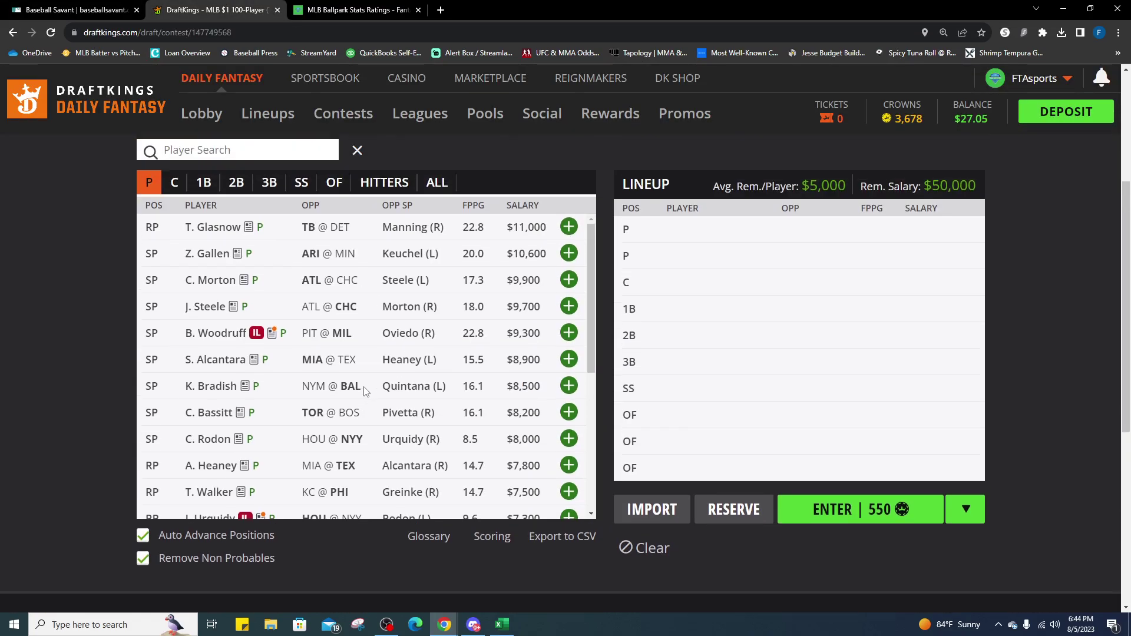
{"action": "scroll", "coordinate": [365, 392], "scroll_direction": "up", "scroll_amount": 3}
{"action": "scroll", "coordinate": [67, 401], "scroll_direction": "down", "scroll_amount": 3}
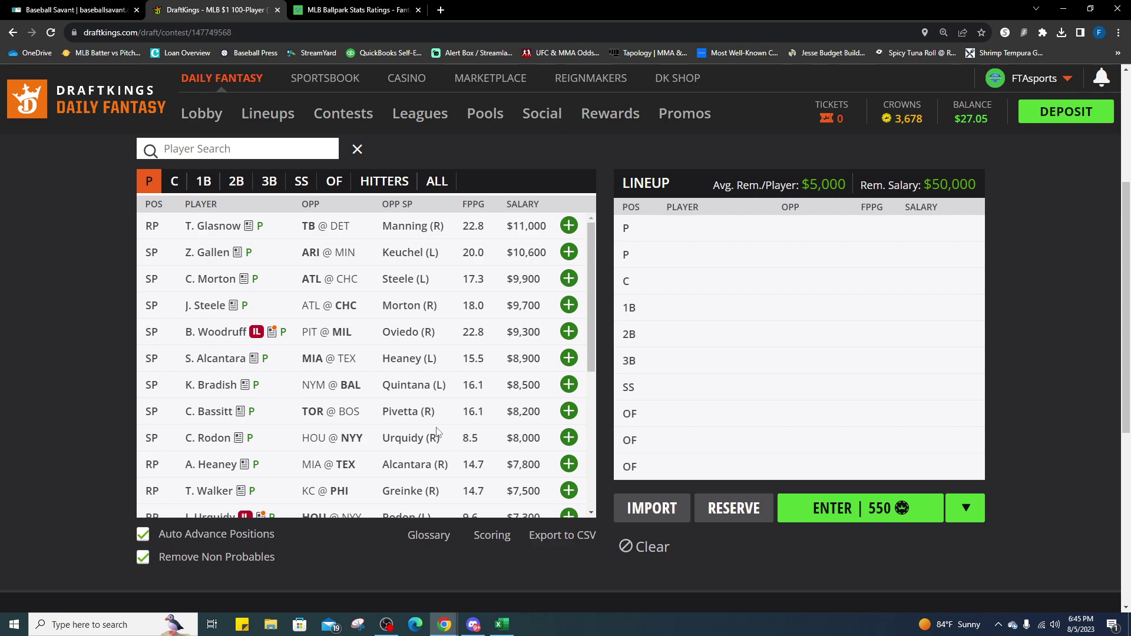
Review Jose Urquidy's game log, latest player news and home/away splits from the pitcher list, and close his player card.
{"action": "scroll", "coordinate": [298, 430], "scroll_direction": "down", "scroll_amount": 2}
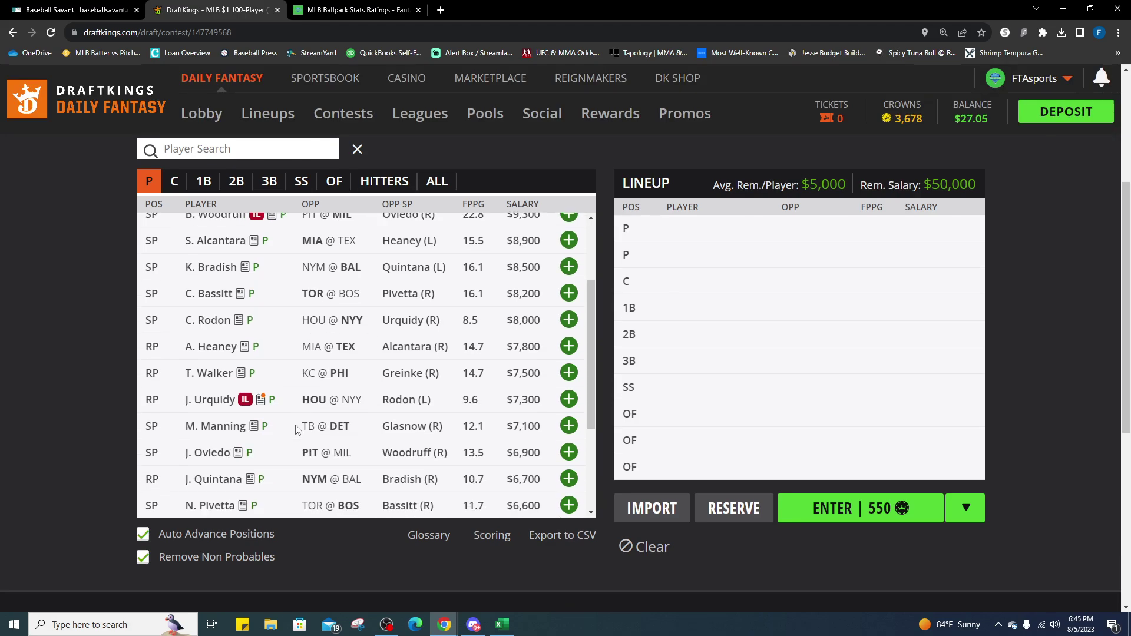
{"action": "left_click", "coordinate": [212, 400]}
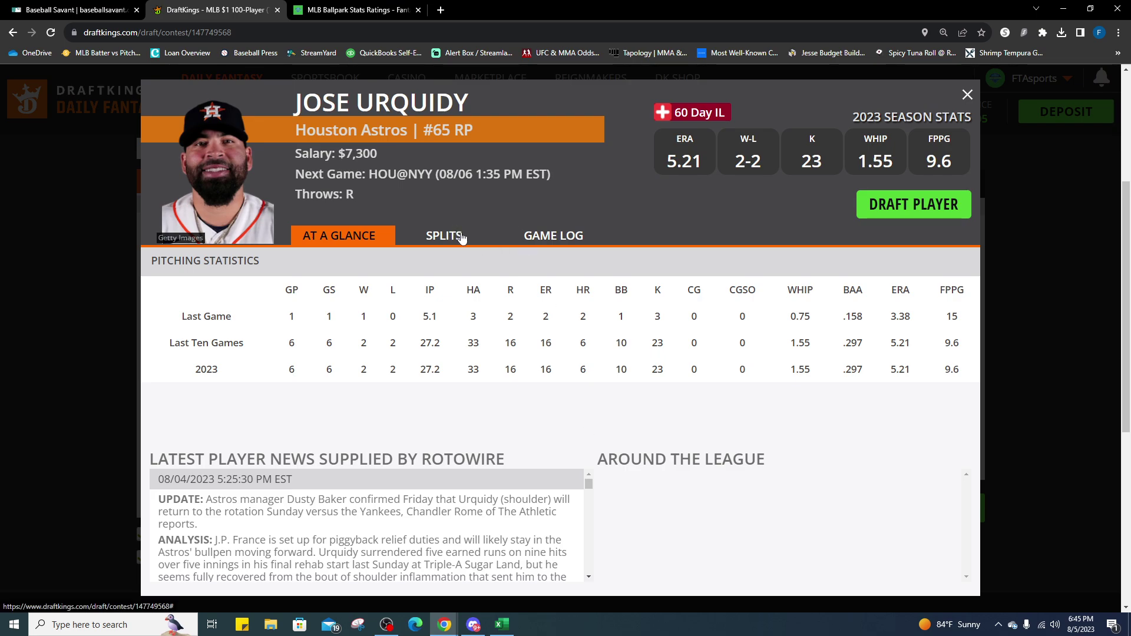
{"action": "left_click", "coordinate": [519, 241]}
{"action": "left_click_drag", "start_coordinate": [184, 317], "coordinate": [154, 317]}
{"action": "scroll", "coordinate": [396, 547], "scroll_direction": "down", "scroll_amount": 3}
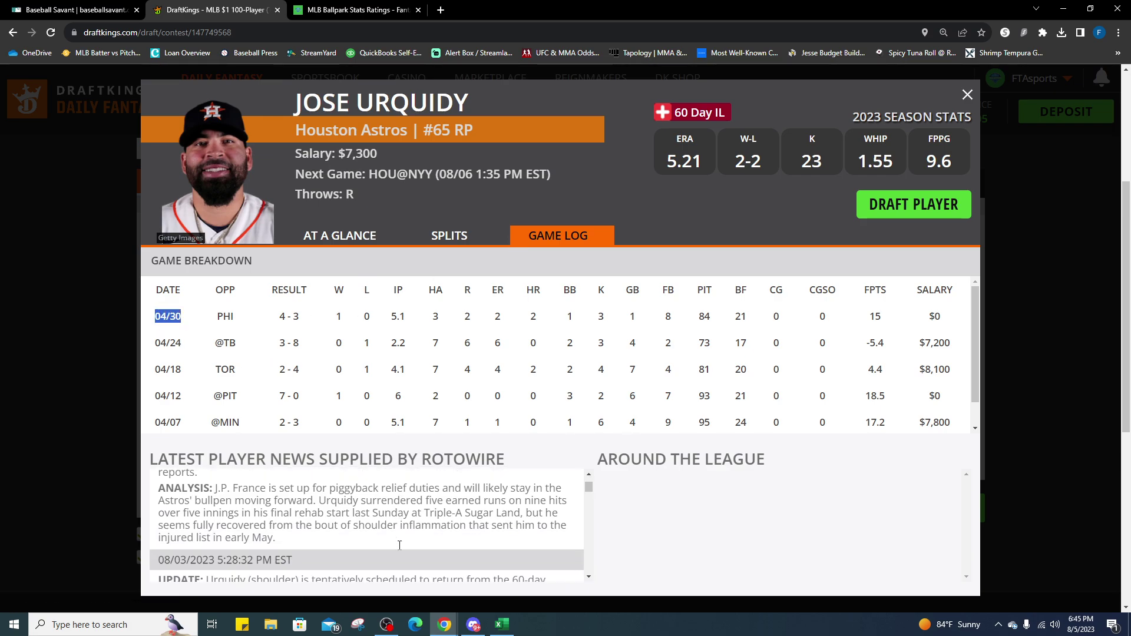
{"action": "scroll", "coordinate": [395, 547], "scroll_direction": "up", "scroll_amount": 2}
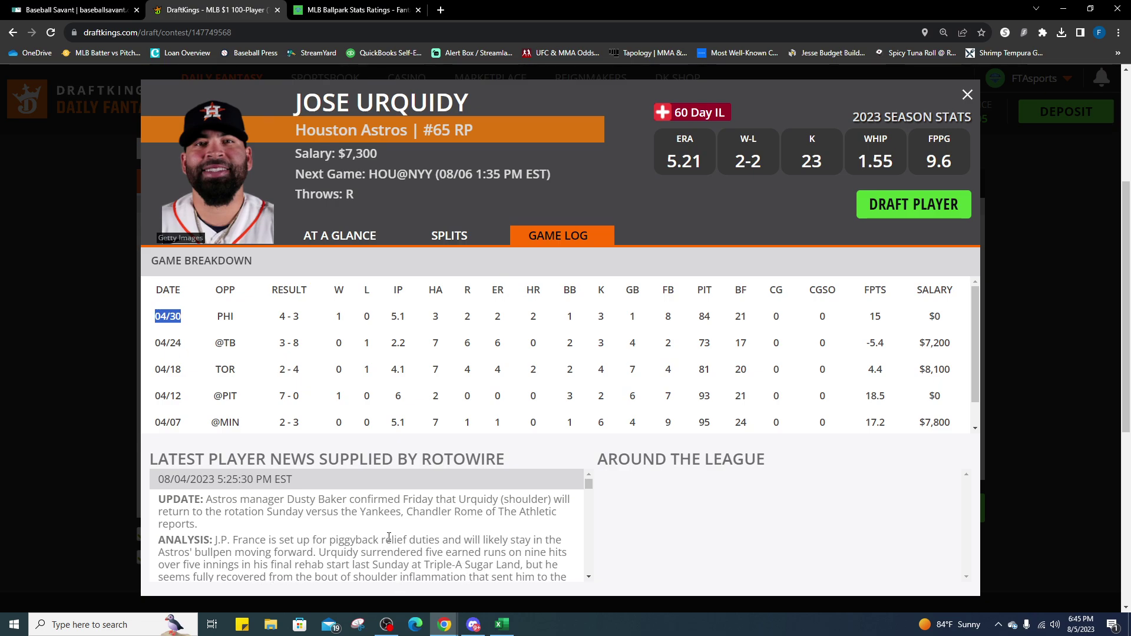
{"action": "left_click", "coordinate": [449, 236]}
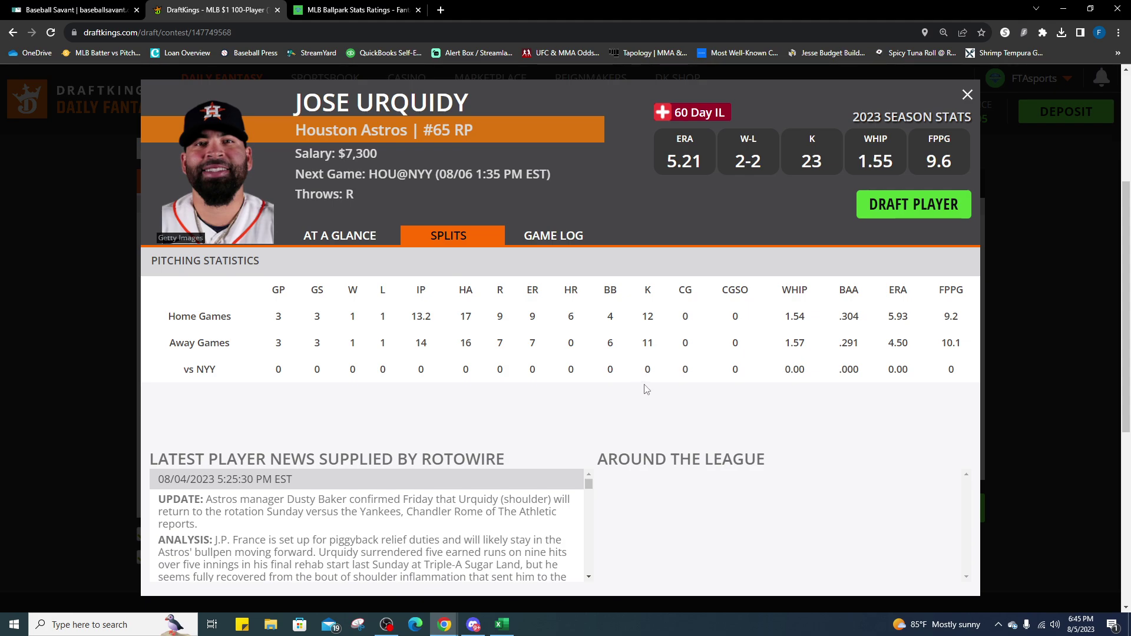
{"action": "left_click", "coordinate": [967, 96]}
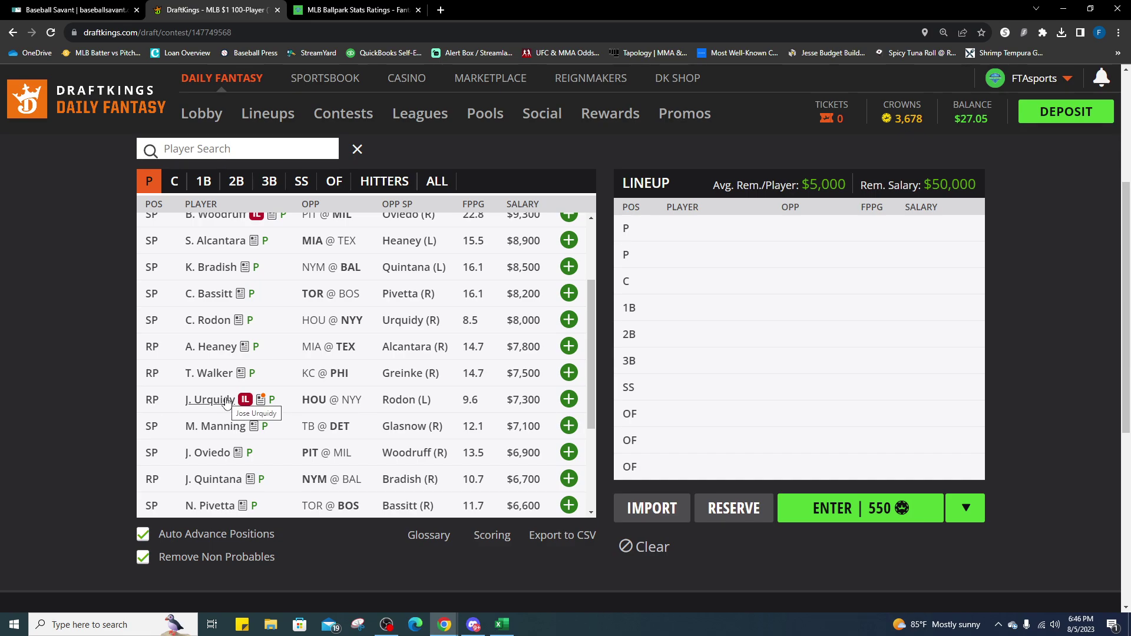
Open Carlos Rodon's player card and examine his game log and his home versus away splits.
{"action": "left_click", "coordinate": [212, 322]}
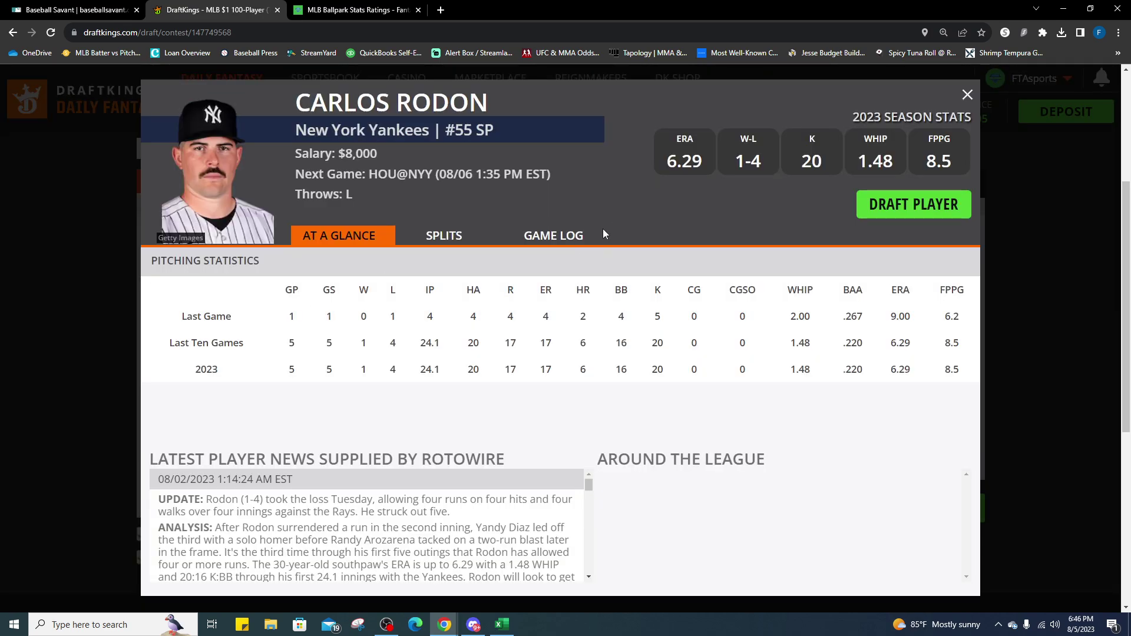
{"action": "left_click", "coordinate": [574, 237]}
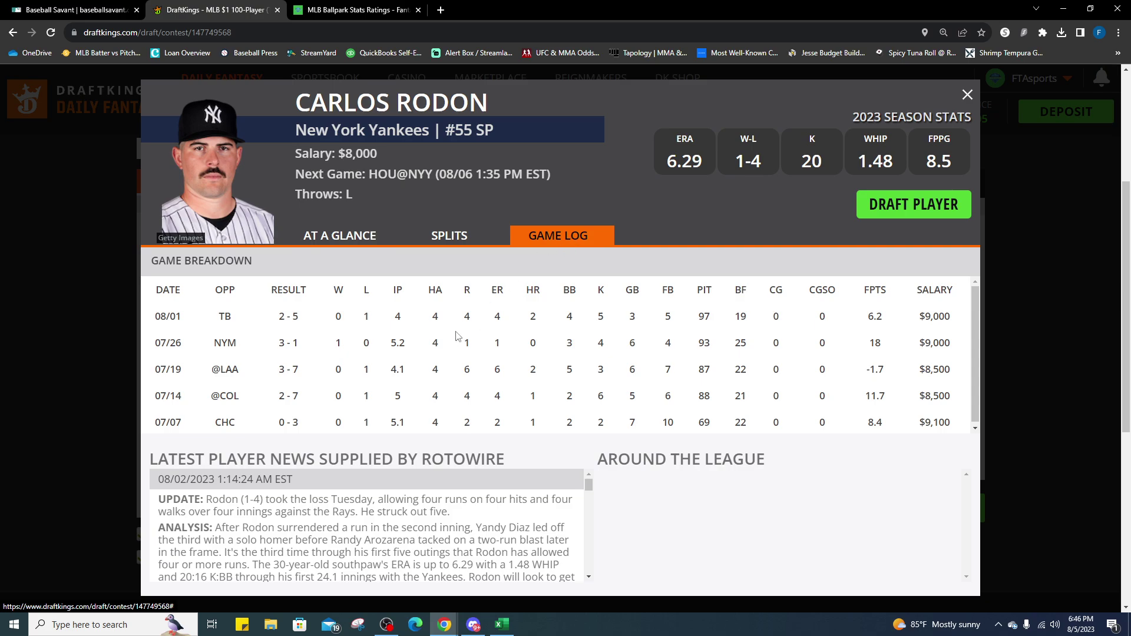
{"action": "scroll", "coordinate": [449, 338], "scroll_direction": "down", "scroll_amount": 1}
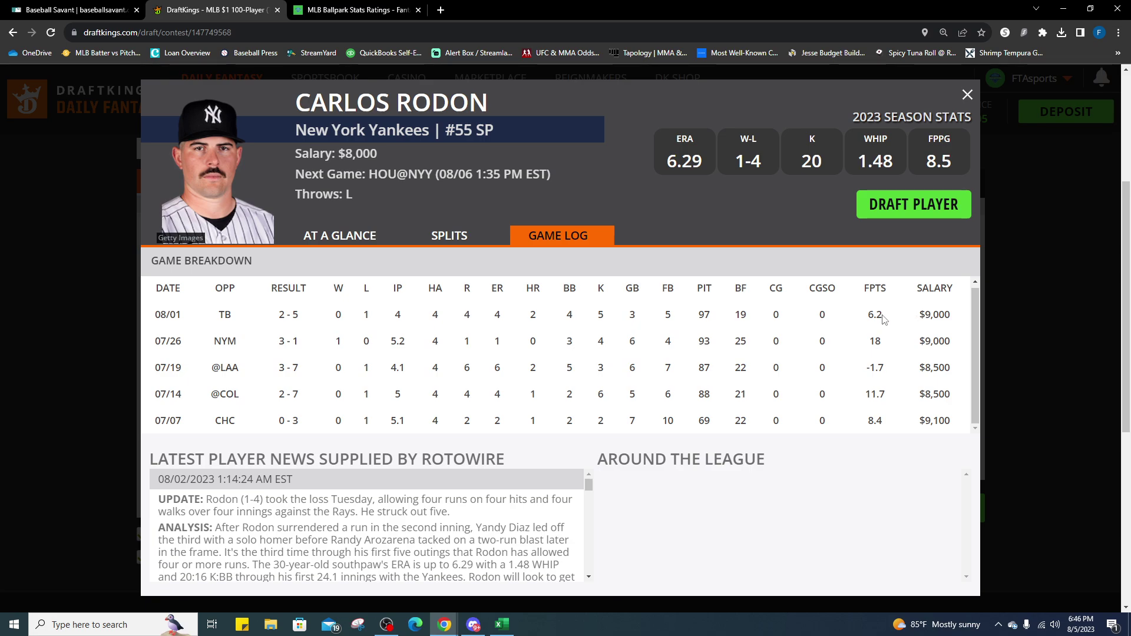
{"action": "left_click", "coordinate": [456, 238]}
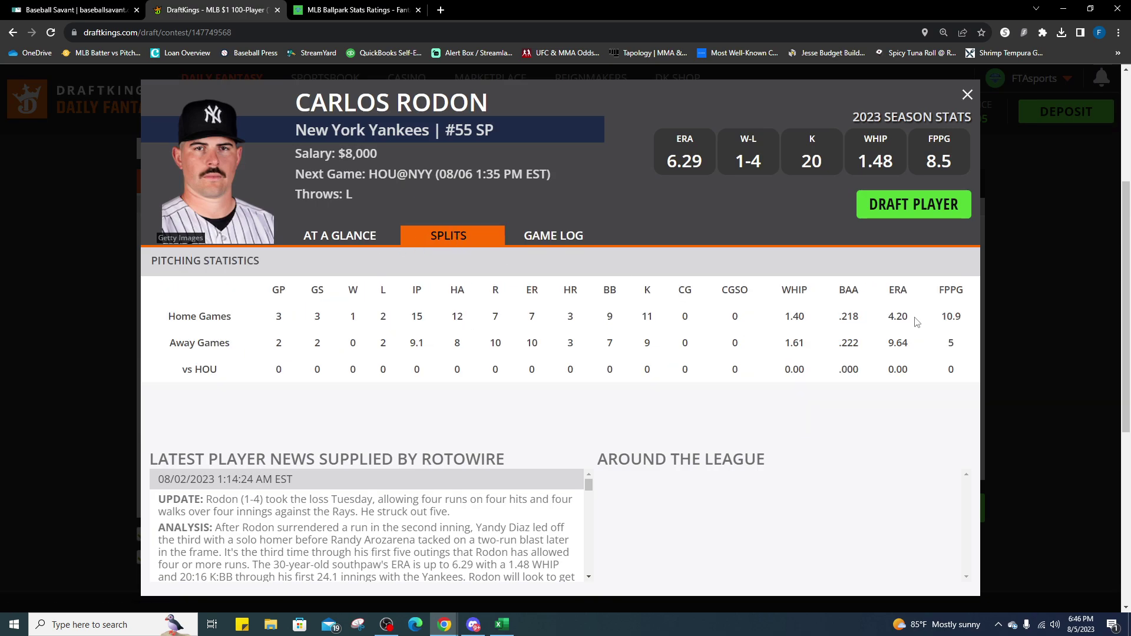
{"action": "left_click_drag", "start_coordinate": [920, 318], "coordinate": [883, 351]}
Switch to the Excel splits workbook and filter the vs RHP sheet's team column to show only NYY hitters.
{"action": "key", "text": "alt+Tab"}
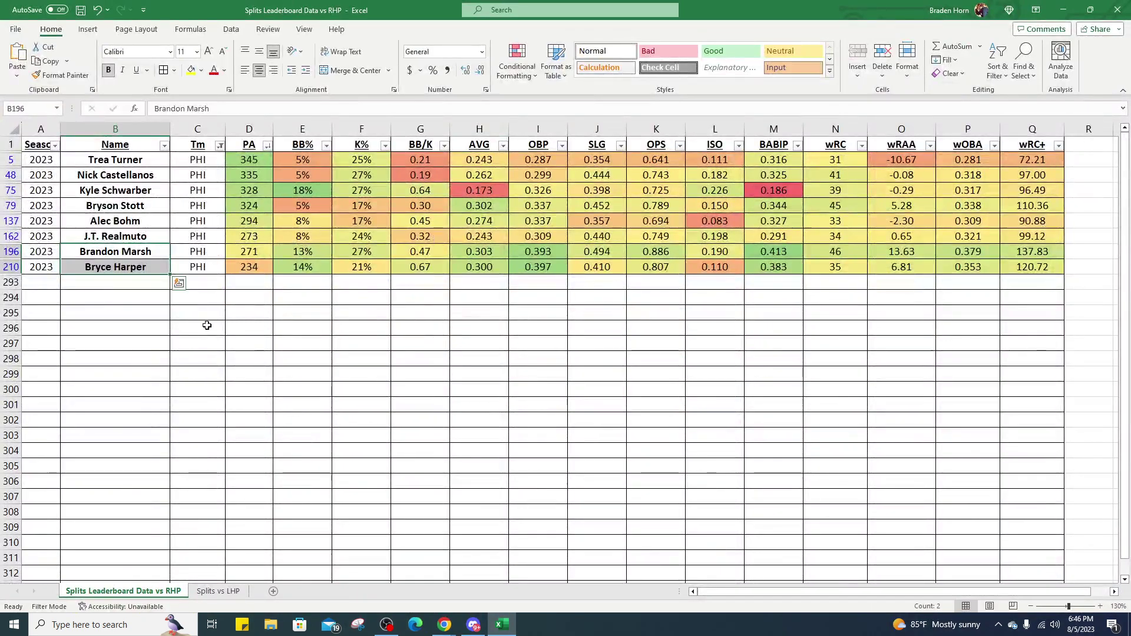
{"action": "left_click", "coordinate": [220, 145]}
{"action": "scroll", "coordinate": [138, 330], "scroll_direction": "down", "scroll_amount": 7}
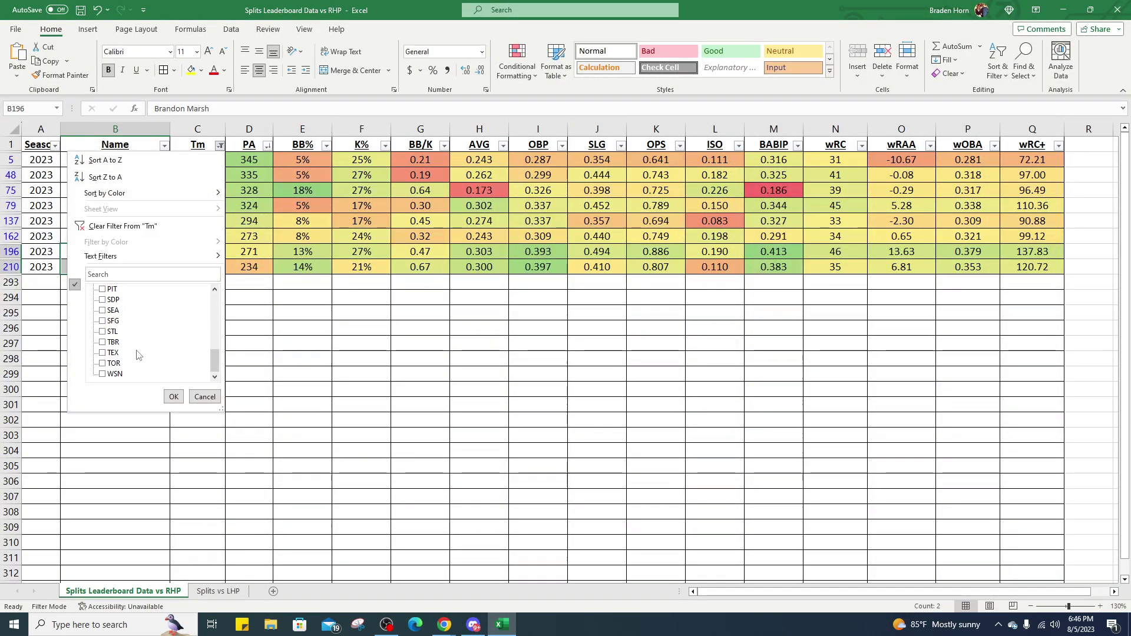
{"action": "scroll", "coordinate": [138, 353], "scroll_direction": "up", "scroll_amount": 3}
{"action": "left_click", "coordinate": [135, 374]}
{"action": "scroll", "coordinate": [142, 371], "scroll_direction": "down", "scroll_amount": 3}
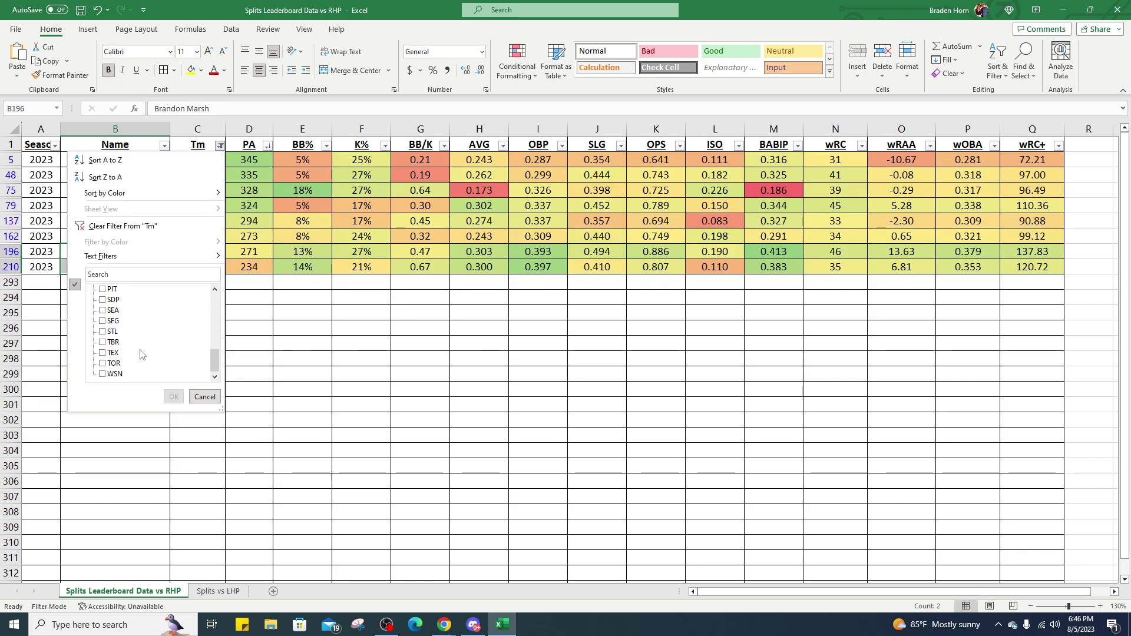
{"action": "scroll", "coordinate": [133, 356], "scroll_direction": "up", "scroll_amount": 2}
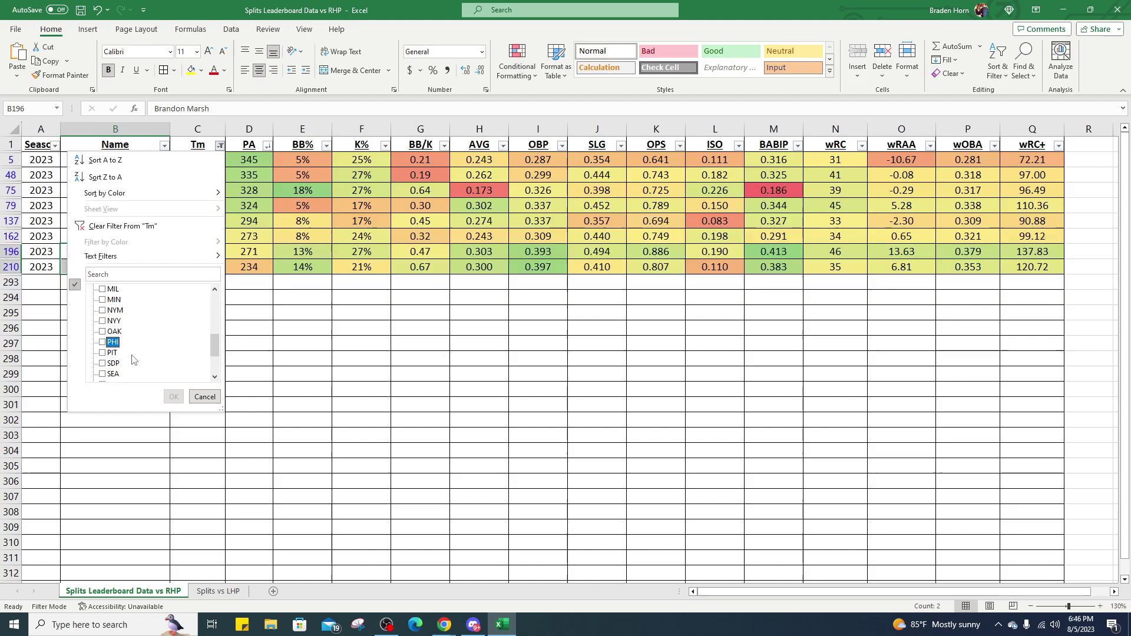
{"action": "left_click", "coordinate": [110, 321]}
{"action": "left_click", "coordinate": [171, 396]}
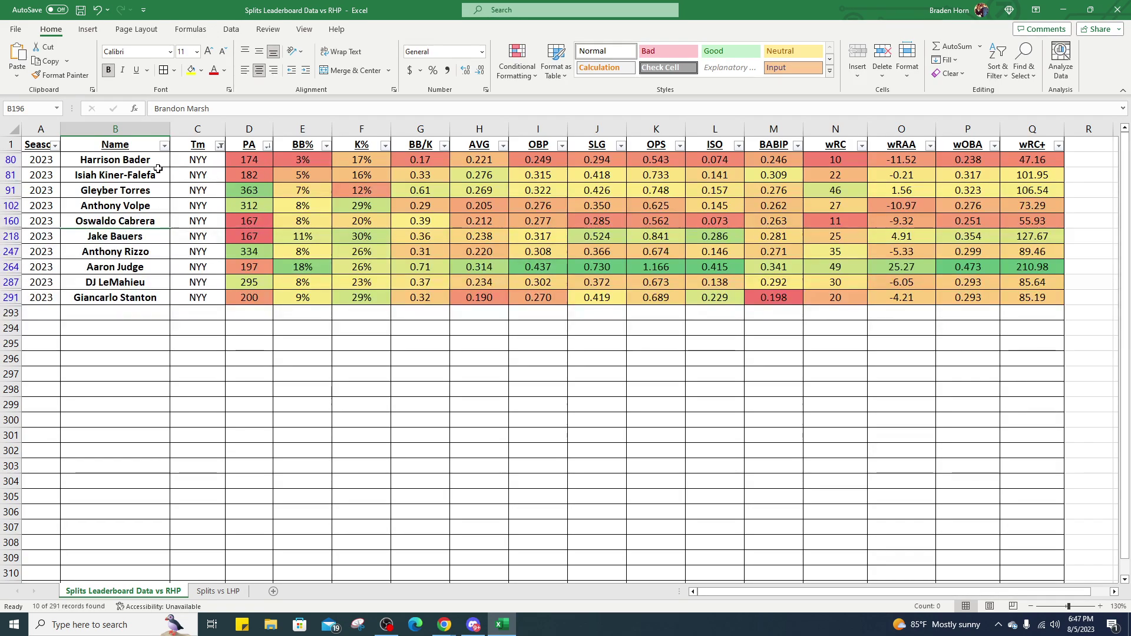
Highlight Harrison Bader's stats and sort the Yankees hitters by PA from largest to smallest.
{"action": "left_click_drag", "start_coordinate": [135, 161], "coordinate": [1029, 160]}
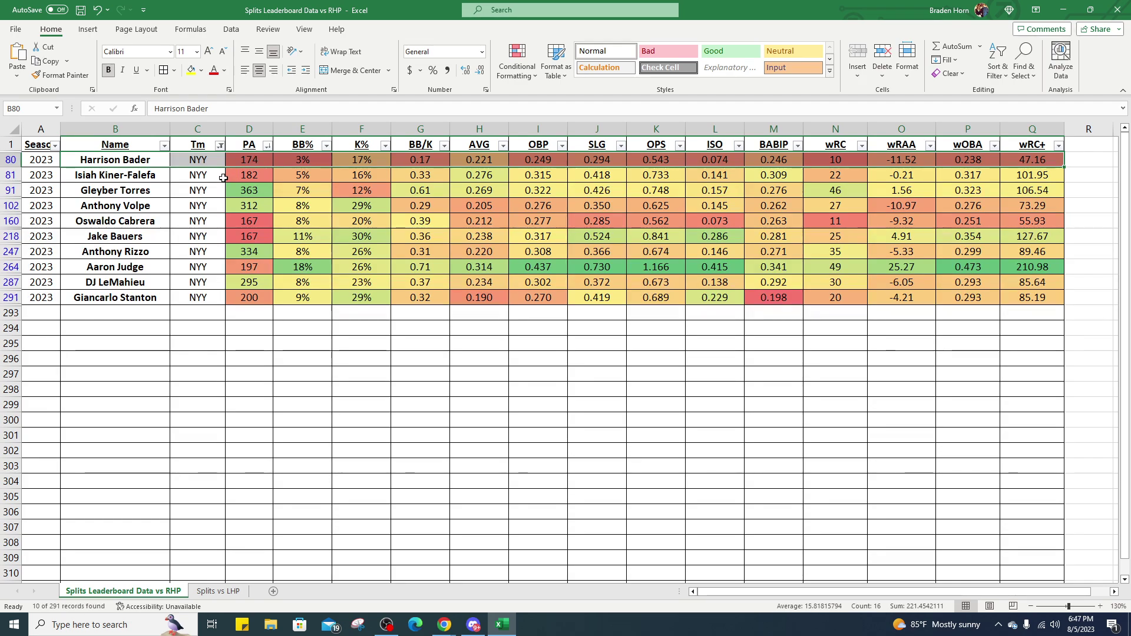
{"action": "left_click", "coordinate": [268, 148]}
{"action": "left_click", "coordinate": [237, 172]}
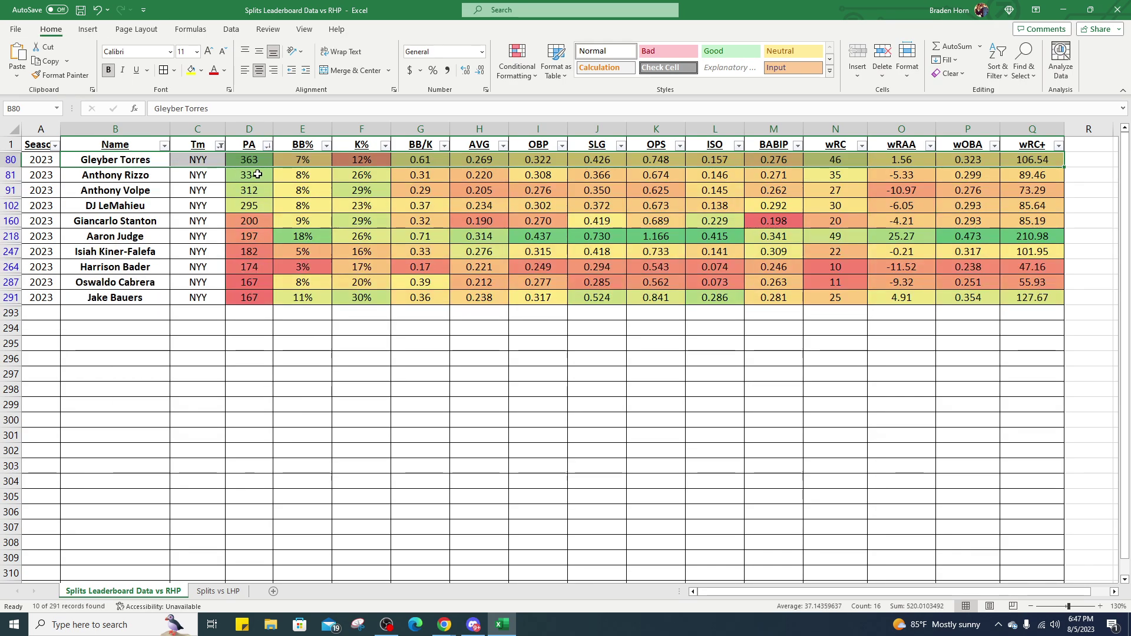
Reverse the K% column's conditional formatting color scale so low strikeout rates are green.
{"action": "left_click", "coordinate": [375, 134]}
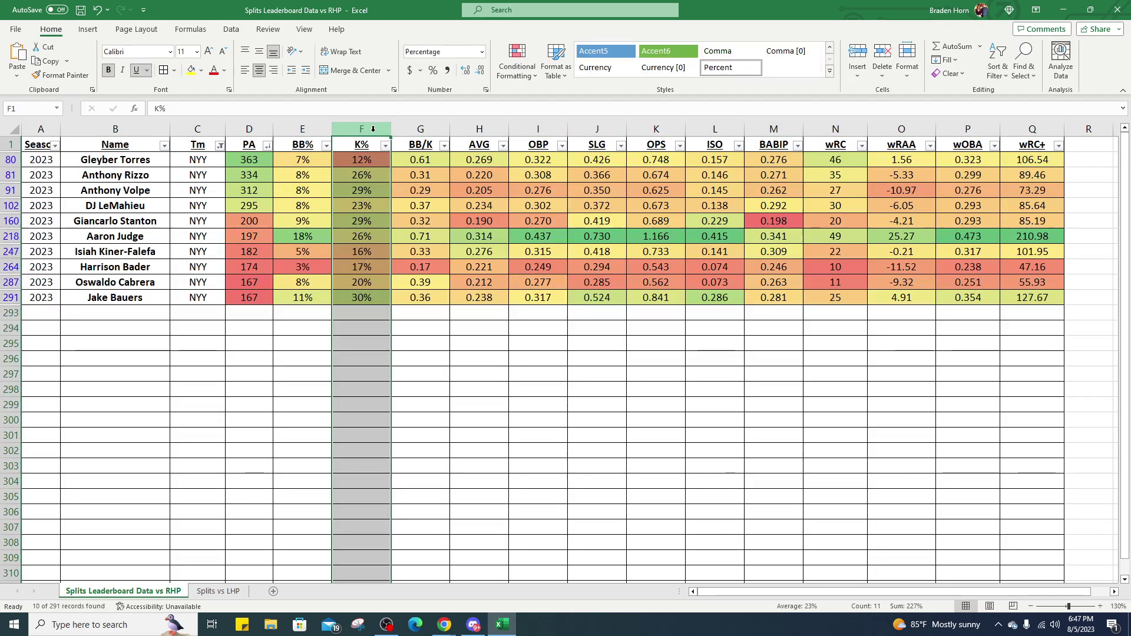
{"action": "left_click", "coordinate": [517, 59]}
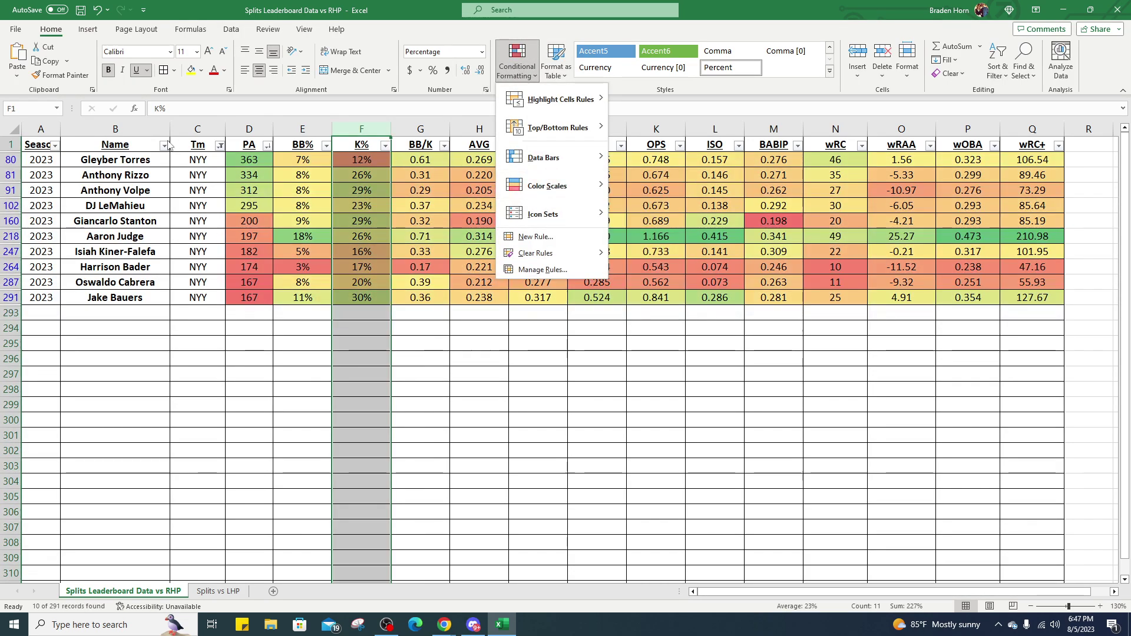
{"action": "left_click", "coordinate": [366, 165]}
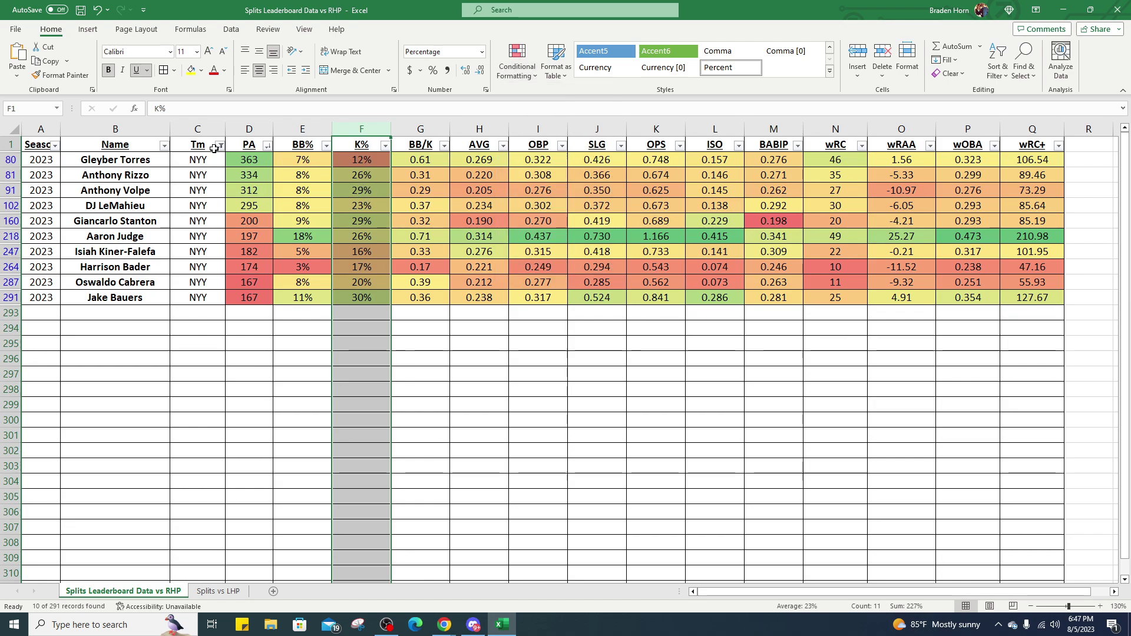
{"action": "left_click", "coordinate": [386, 624]}
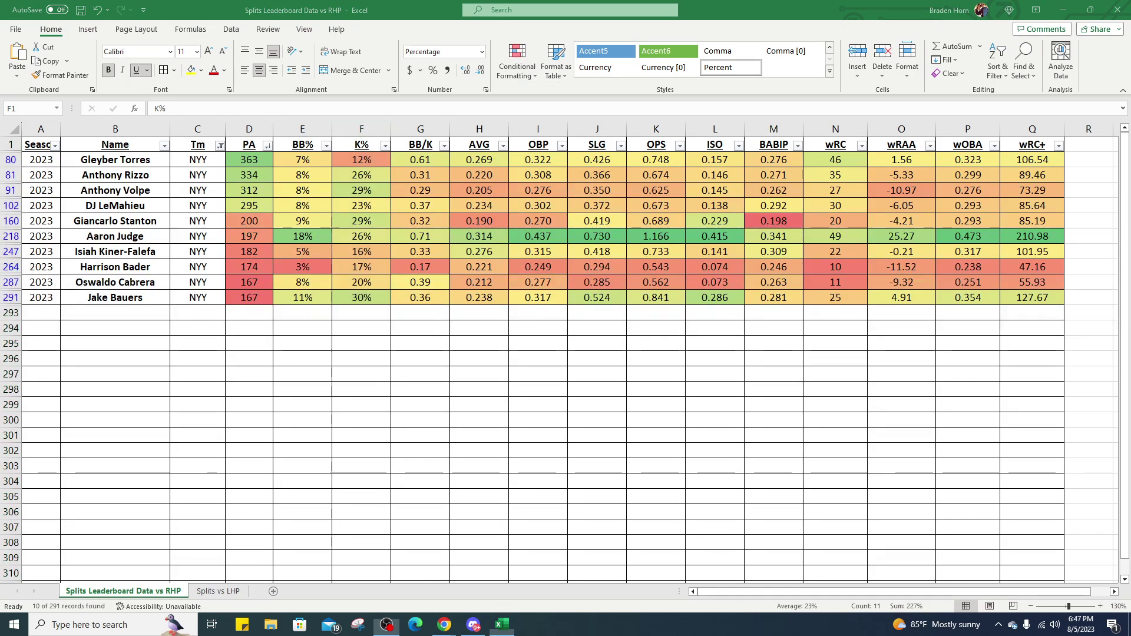
{"action": "left_click", "coordinate": [300, 345]}
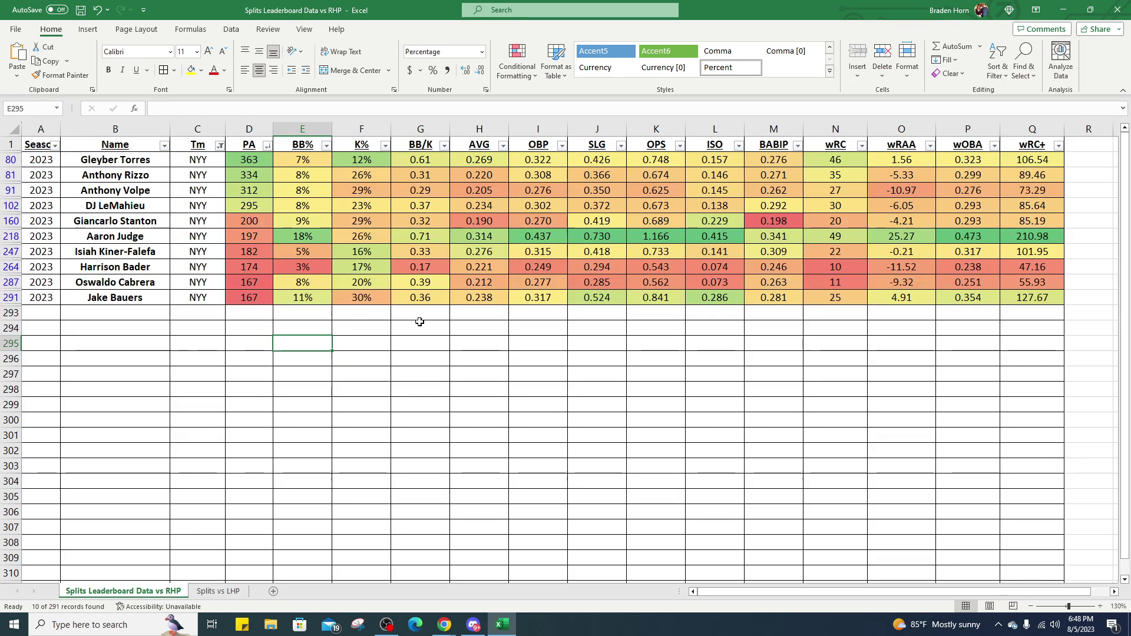
Examine the vs RHP stats of Yankees hitters Aaron Judge, Jake Bauers, Oswaldo Cabrera and Isiah Kiner-Falefa.
{"action": "left_click_drag", "start_coordinate": [124, 238], "coordinate": [727, 240]}
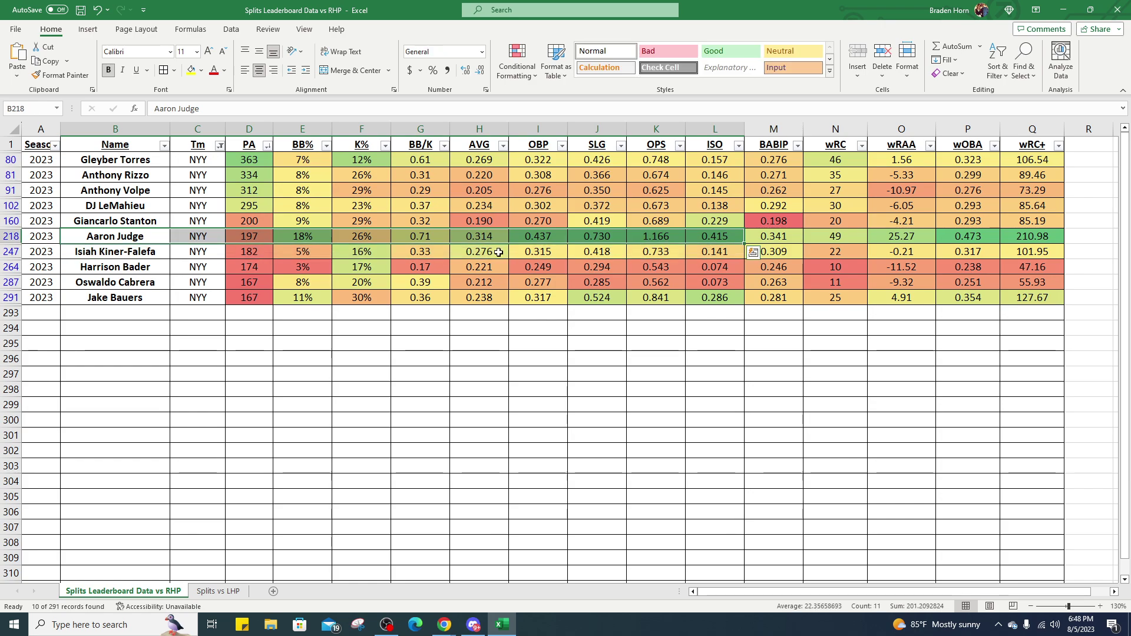
{"action": "left_click", "coordinate": [253, 237]}
{"action": "left_click_drag", "start_coordinate": [242, 235], "coordinate": [742, 233]}
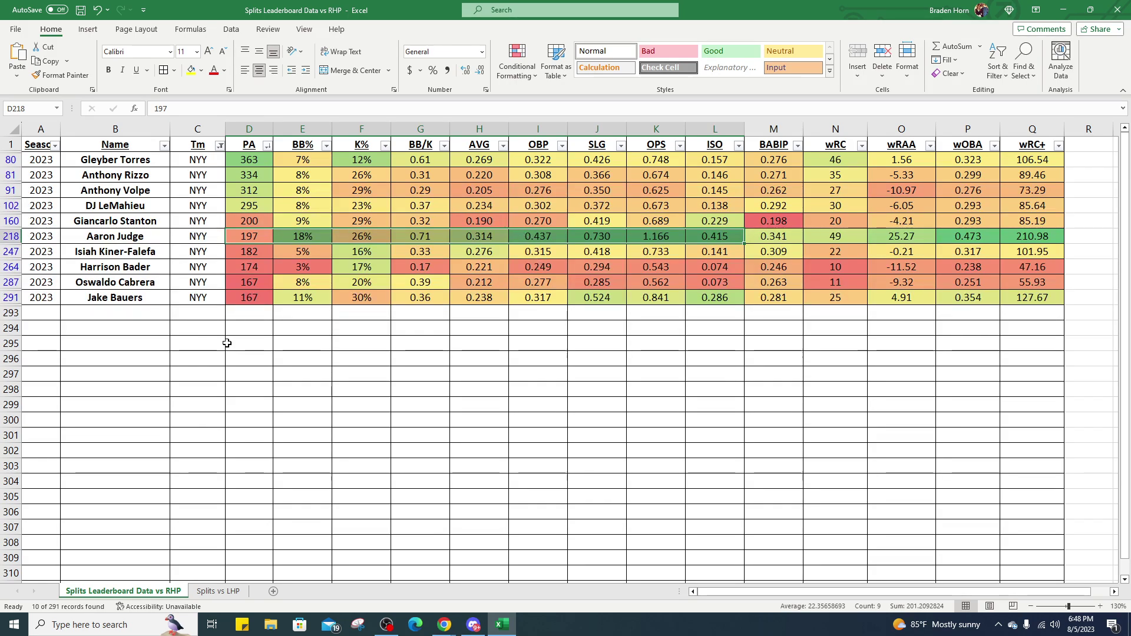
{"action": "left_click_drag", "start_coordinate": [84, 303], "coordinate": [1054, 302]}
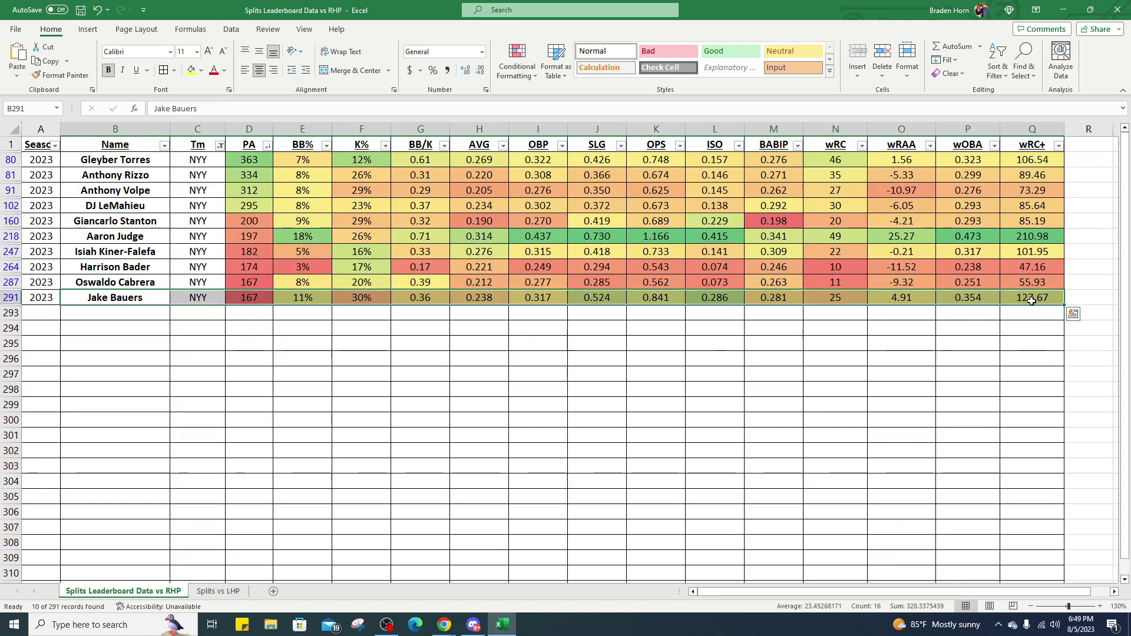
{"action": "left_click", "coordinate": [117, 284]}
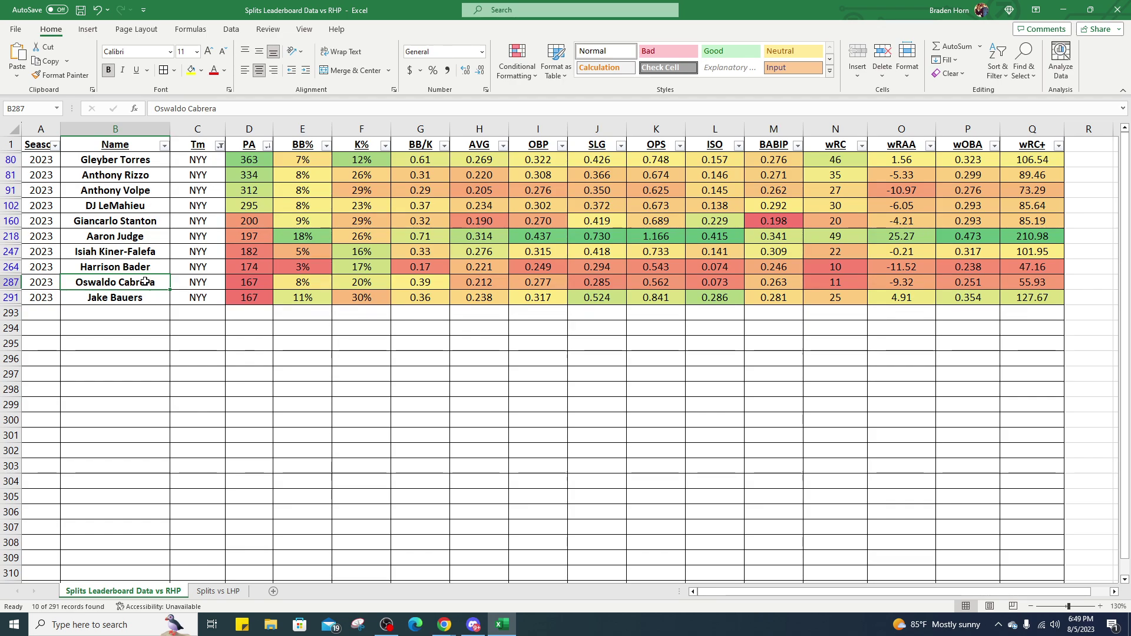
{"action": "left_click", "coordinate": [146, 252]}
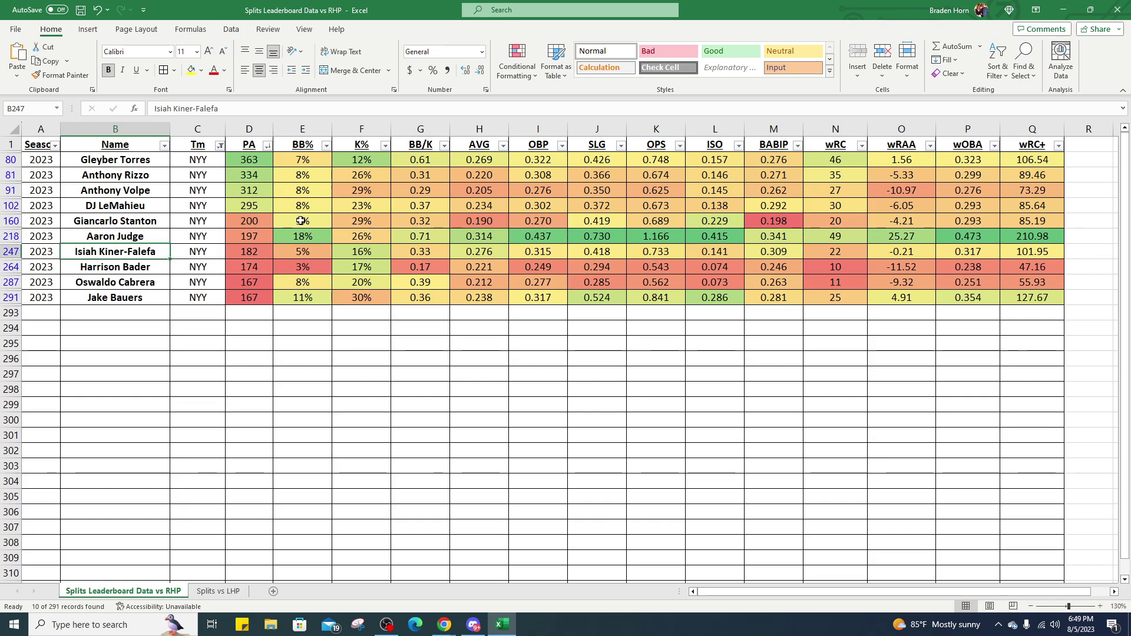
Filter the Splits vs LHP sheet to only HOU hitters and sort them by PA from largest to smallest.
{"action": "left_click", "coordinate": [218, 591]}
{"action": "left_click", "coordinate": [219, 145]}
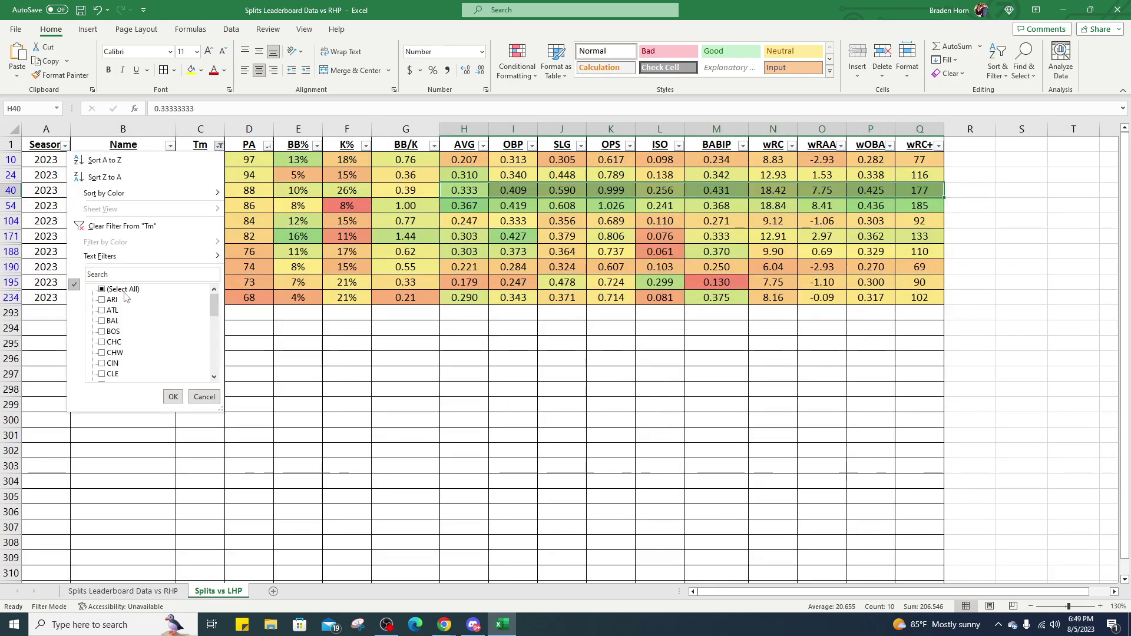
{"action": "scroll", "coordinate": [124, 330], "scroll_direction": "down", "scroll_amount": 8}
{"action": "left_click", "coordinate": [111, 374]}
{"action": "scroll", "coordinate": [122, 333], "scroll_direction": "up", "scroll_amount": 2}
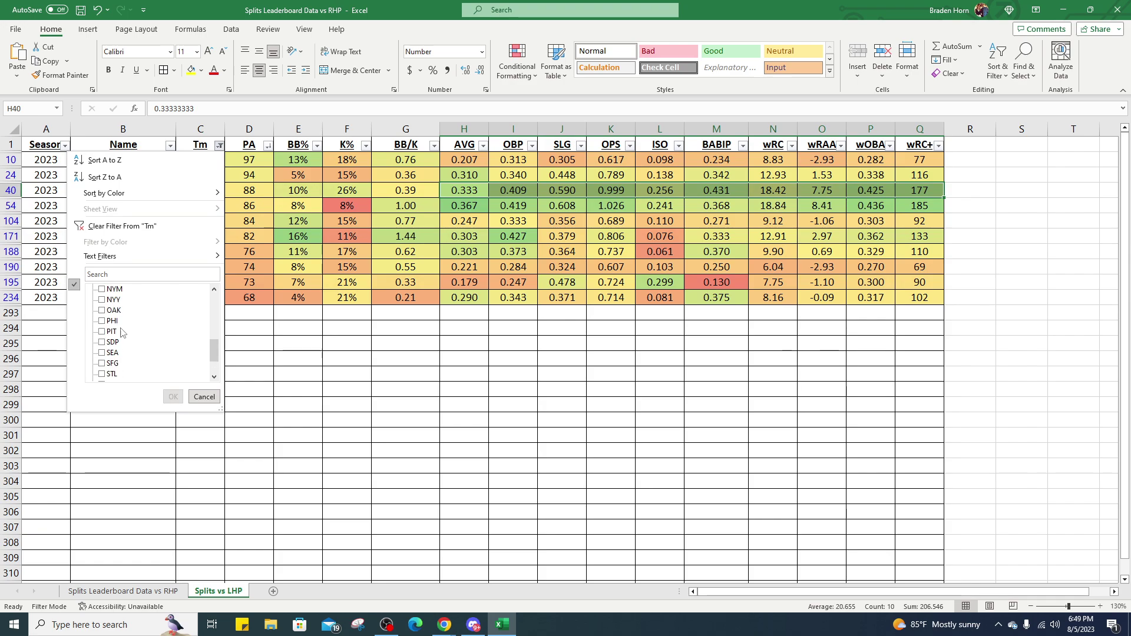
{"action": "scroll", "coordinate": [119, 335], "scroll_direction": "up", "scroll_amount": 3}
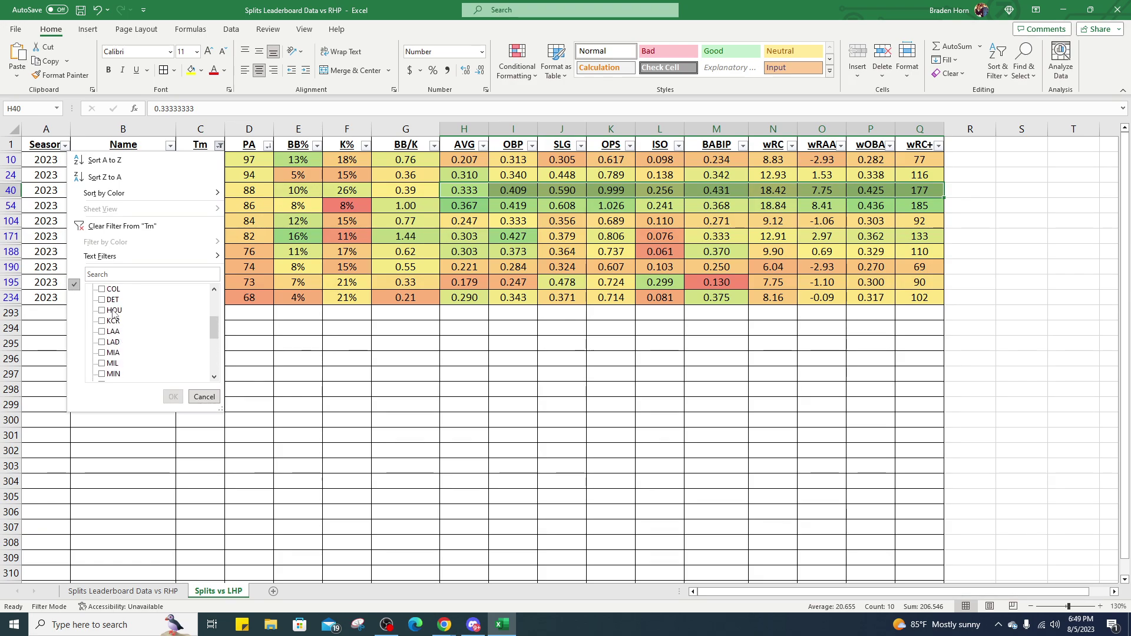
{"action": "left_click", "coordinate": [103, 310]}
{"action": "left_click", "coordinate": [173, 396]}
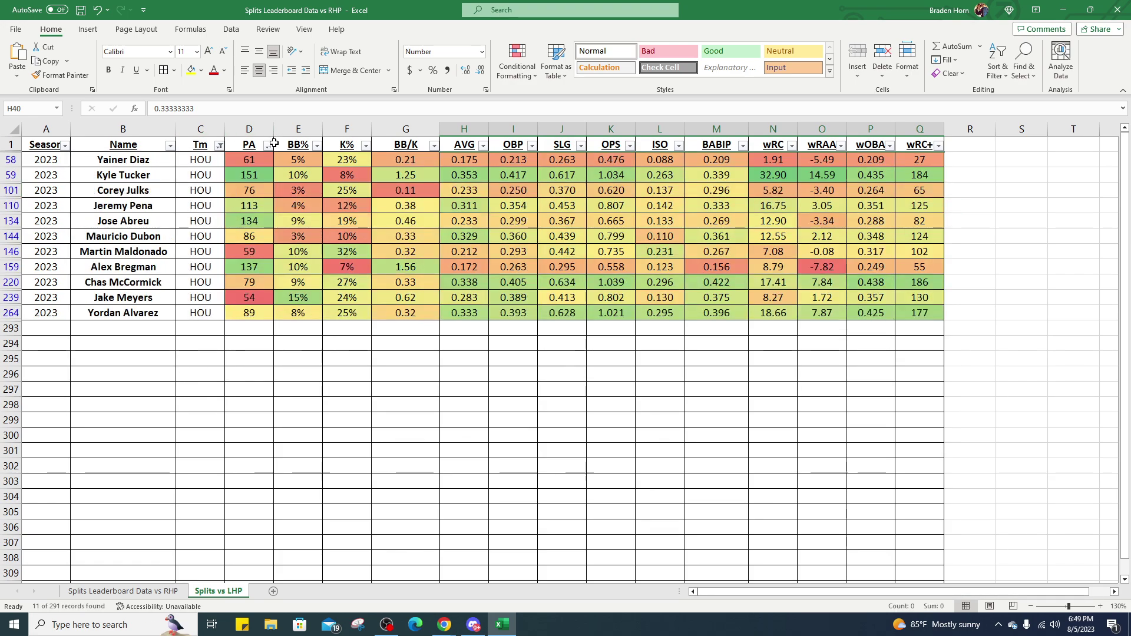
{"action": "left_click", "coordinate": [269, 145]}
{"action": "left_click", "coordinate": [173, 177]}
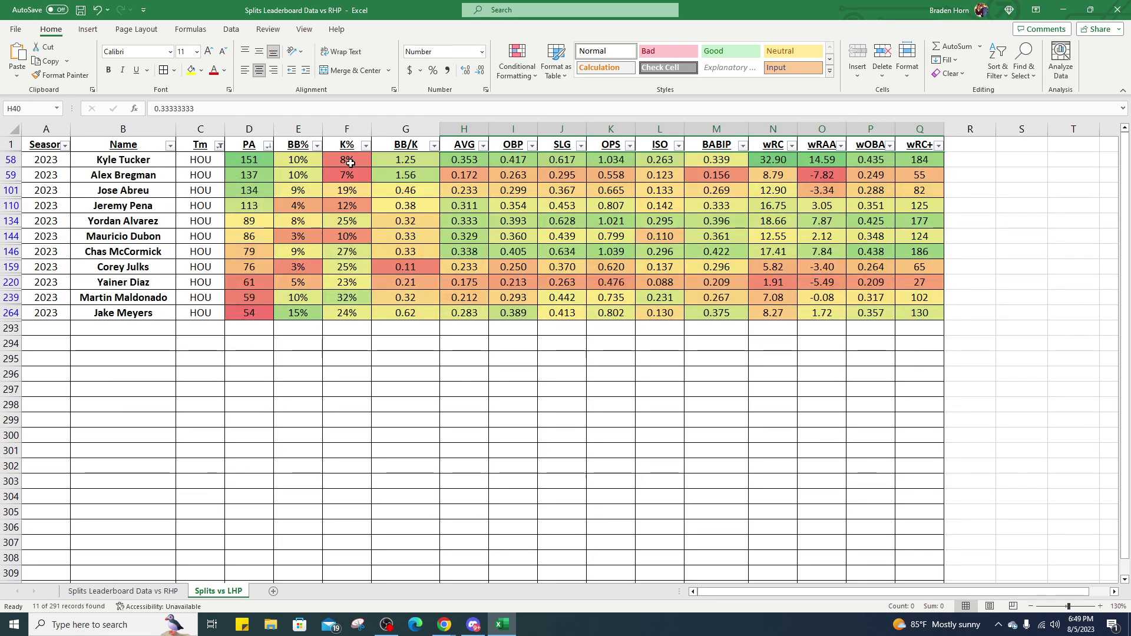
Examine the vs LHP stats of Astros hitters Kyle Tucker, Alex Bregman, Jeremy Pena, Yordan Alvarez and Mauricio Dubon.
{"action": "left_click_drag", "start_coordinate": [249, 159], "coordinate": [934, 163]}
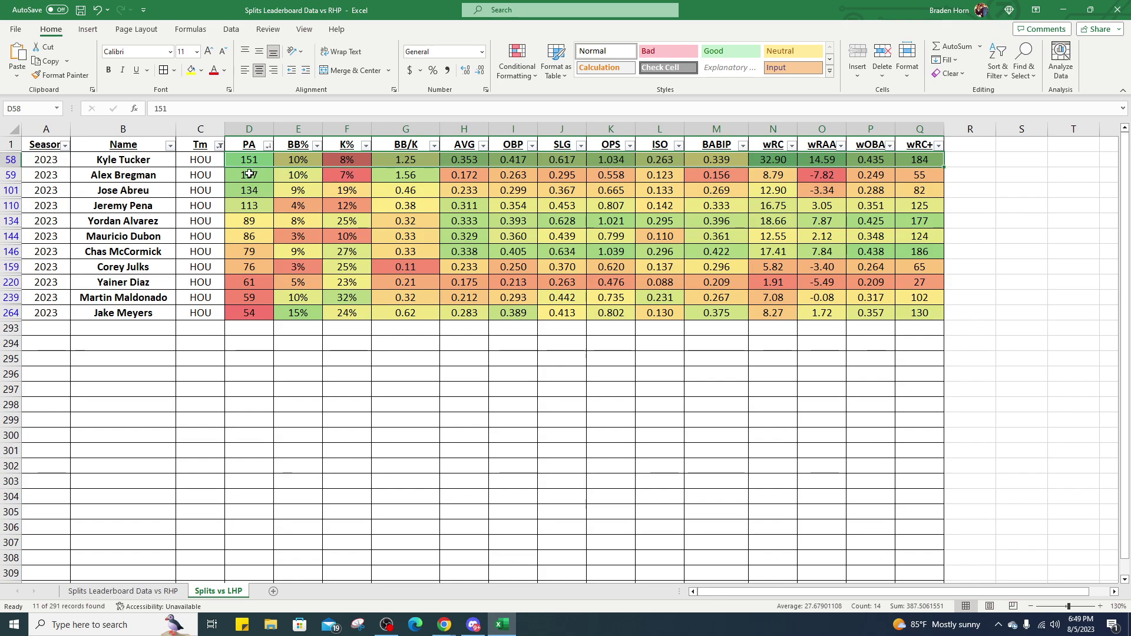
{"action": "left_click_drag", "start_coordinate": [249, 174], "coordinate": [545, 171]}
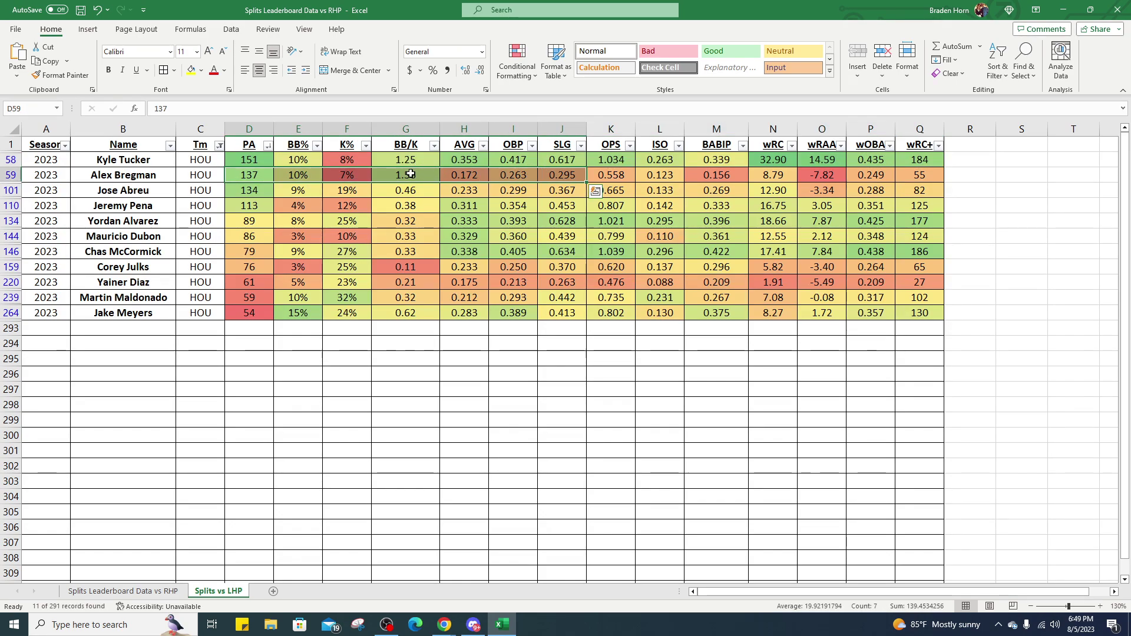
{"action": "left_click", "coordinate": [411, 174]}
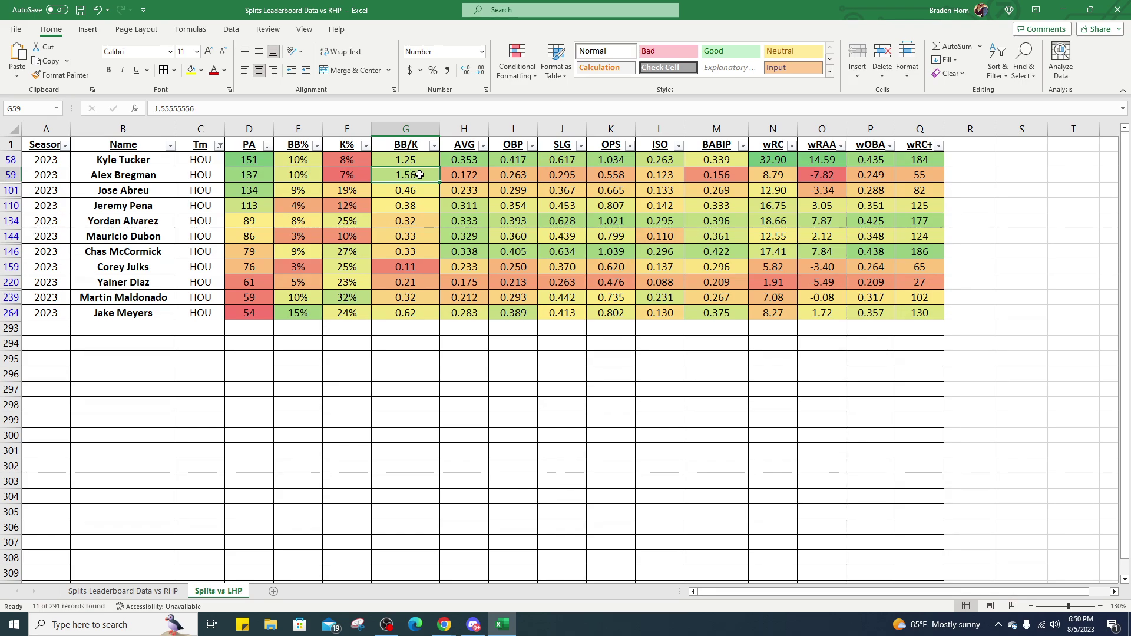
{"action": "left_click_drag", "start_coordinate": [447, 174], "coordinate": [923, 171]}
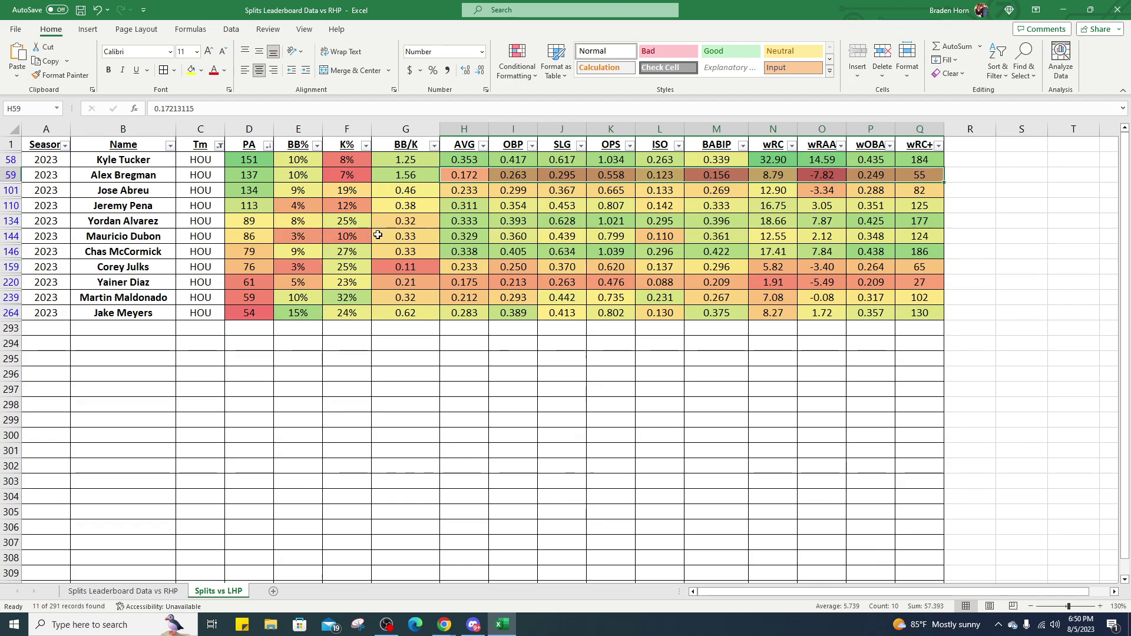
{"action": "left_click_drag", "start_coordinate": [275, 221], "coordinate": [937, 205]}
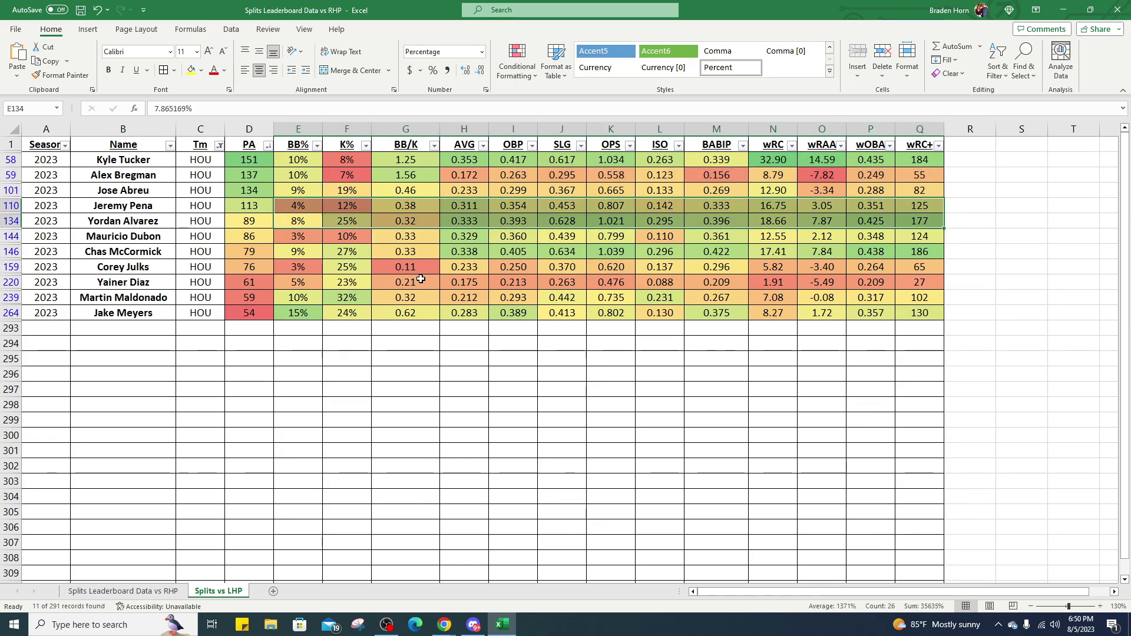
{"action": "left_click_drag", "start_coordinate": [238, 236], "coordinate": [871, 236]}
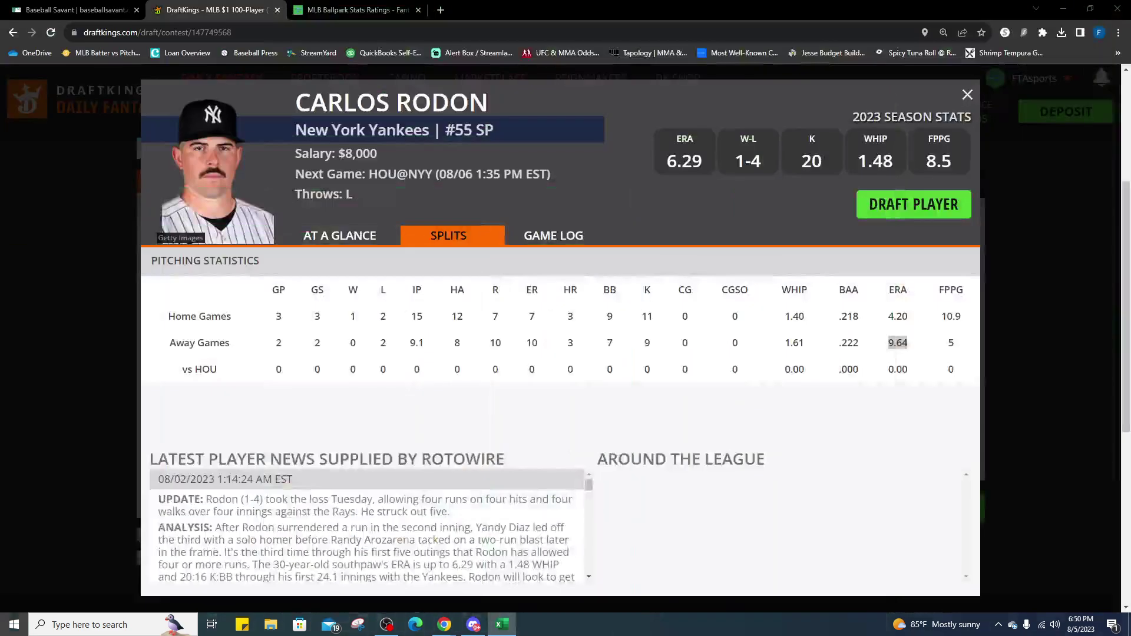
Close Carlos Rodon's DraftKings player card and bring up the Washington Nationals @ Cincinnati Reds matchup on Baseball Savant.
{"action": "left_click", "coordinate": [968, 94]}
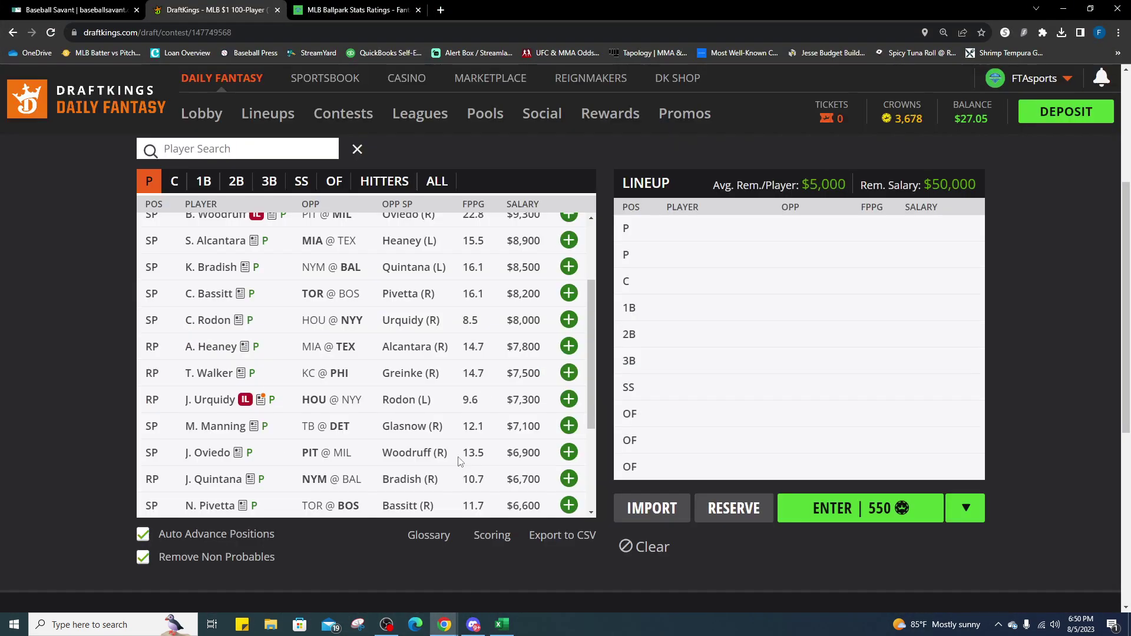
{"action": "key", "text": "ctrl+shift+Tab"}
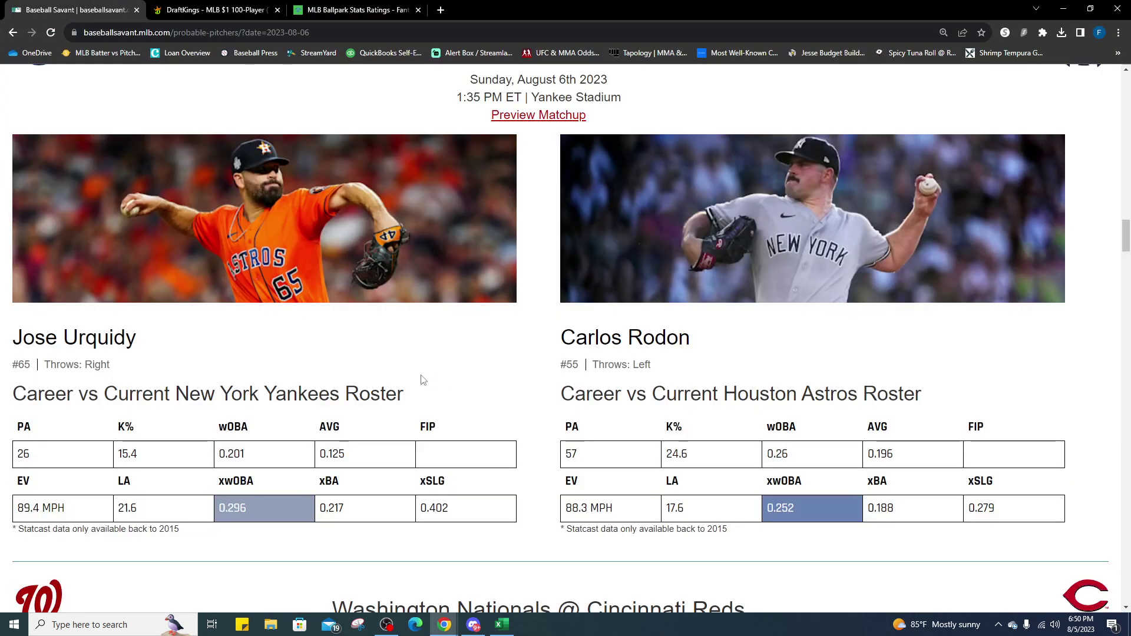
{"action": "scroll", "coordinate": [416, 412], "scroll_direction": "down", "scroll_amount": 9}
{"action": "scroll", "coordinate": [417, 424], "scroll_direction": "up", "scroll_amount": 1}
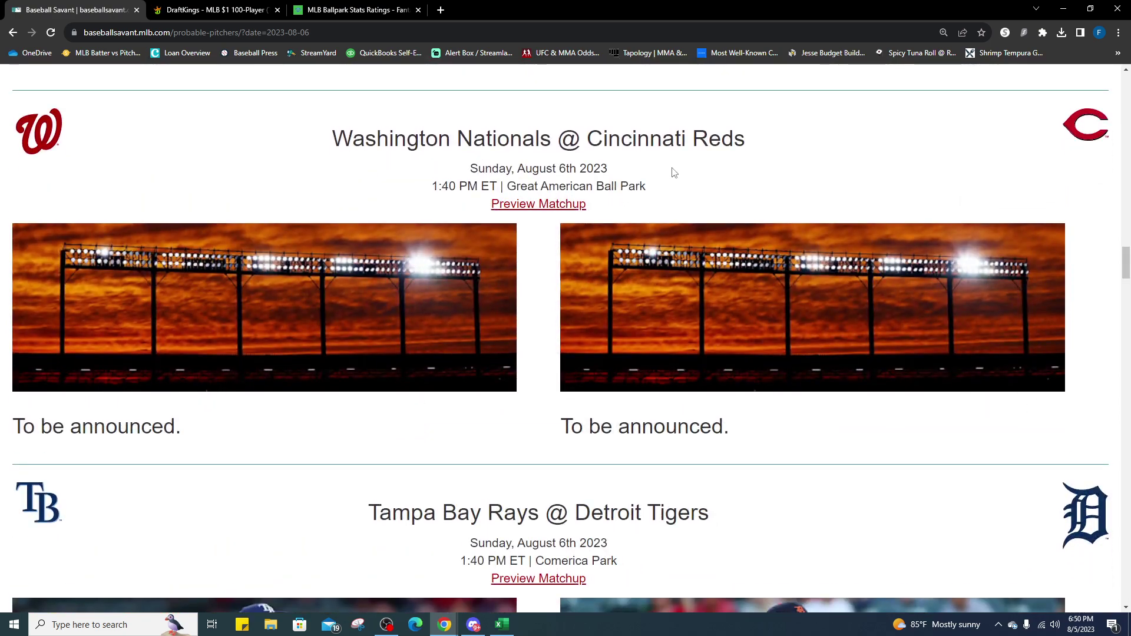
Review Reds pitcher Lyon Richardson's splits and at-a-glance stats on his DraftKings player card.
{"action": "left_click", "coordinate": [218, 7]}
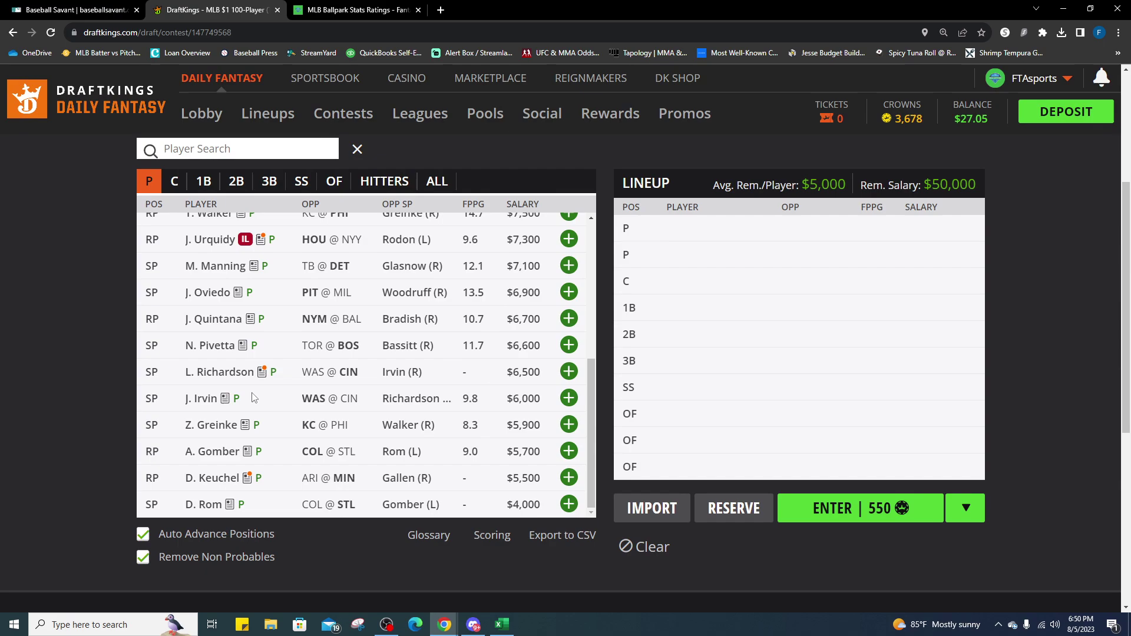
{"action": "left_click", "coordinate": [227, 374]}
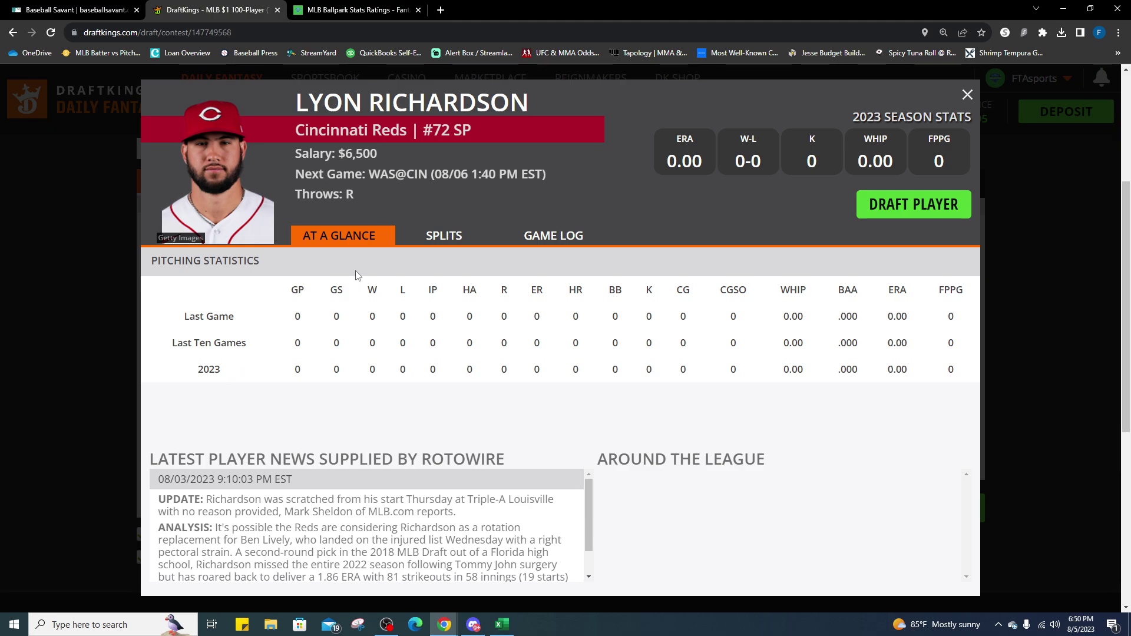
{"action": "left_click", "coordinate": [436, 238]}
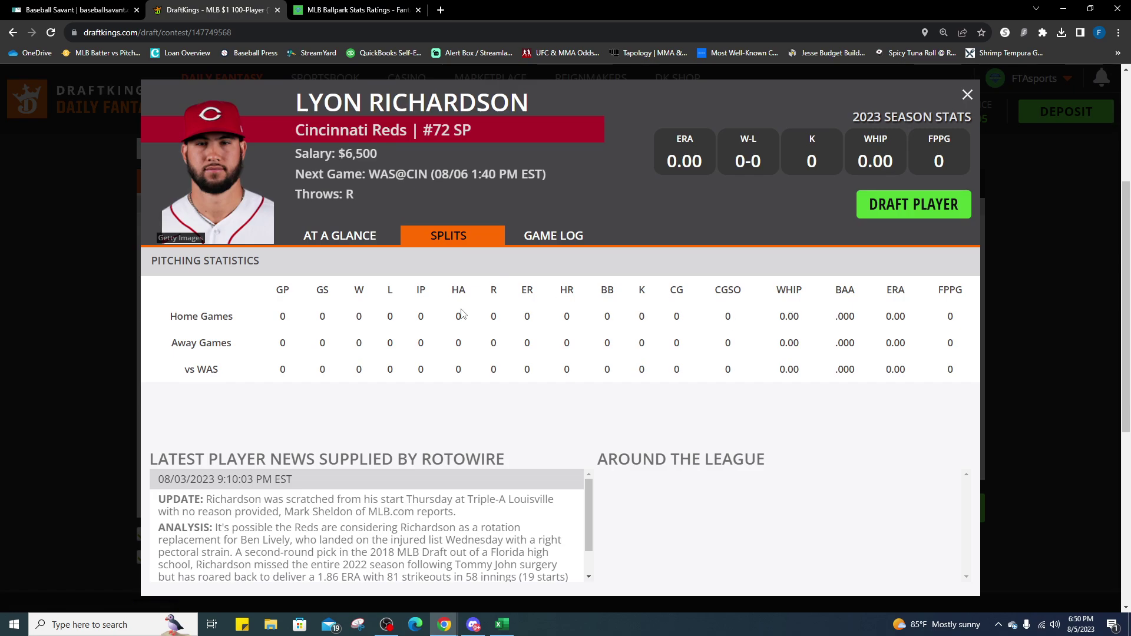
{"action": "left_click", "coordinate": [347, 239]}
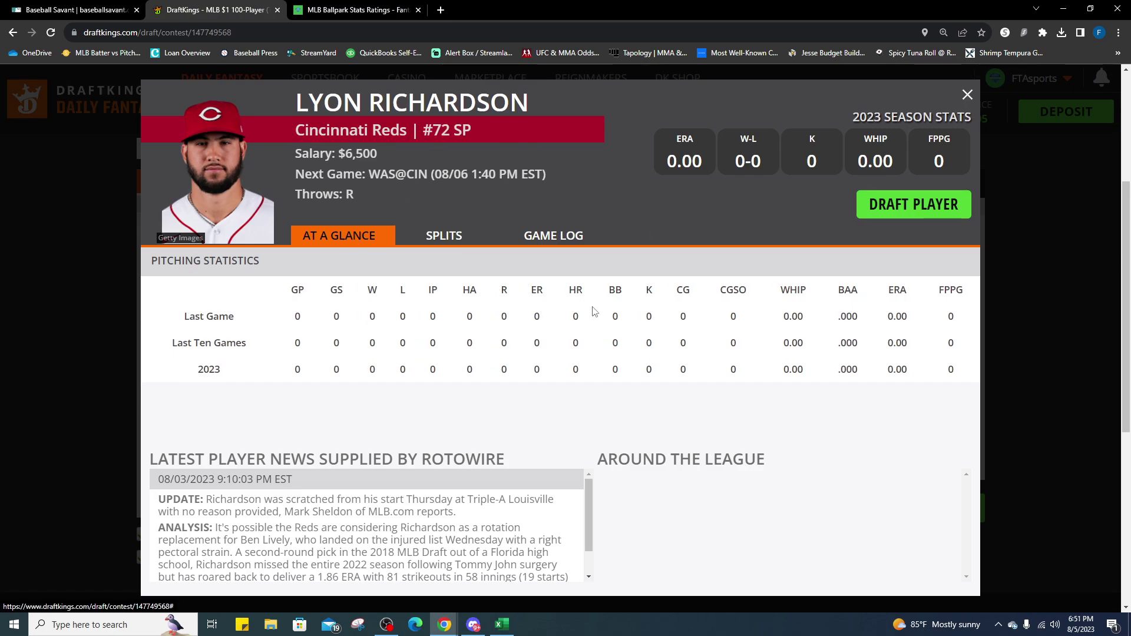
{"action": "scroll", "coordinate": [444, 258], "scroll_direction": "down", "scroll_amount": 2}
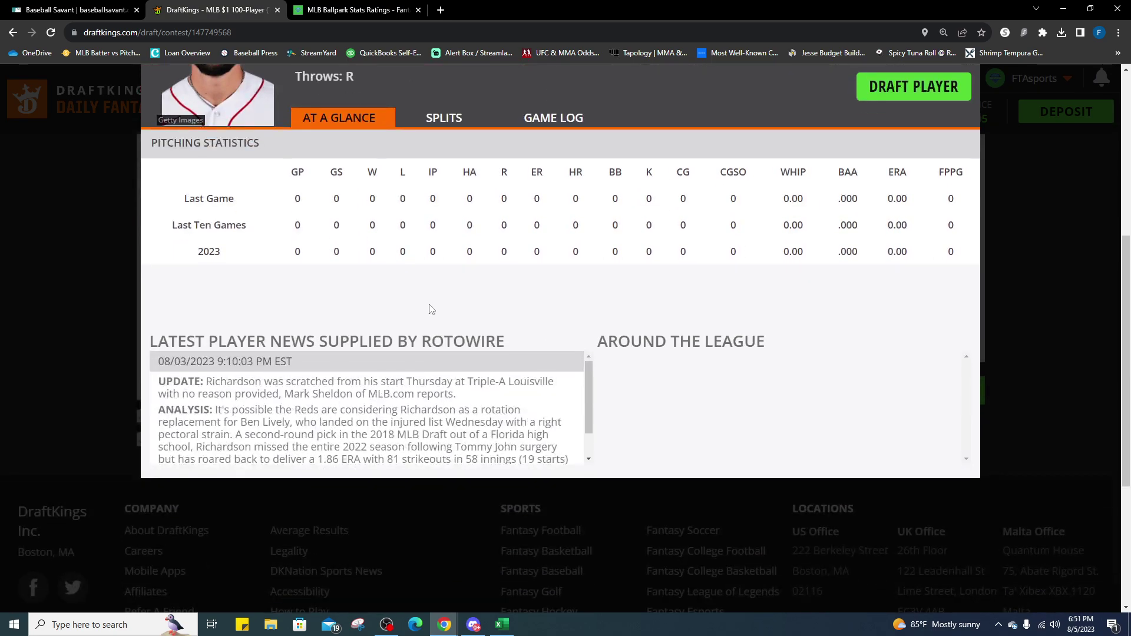
{"action": "scroll", "coordinate": [659, 405], "scroll_direction": "up", "scroll_amount": 2}
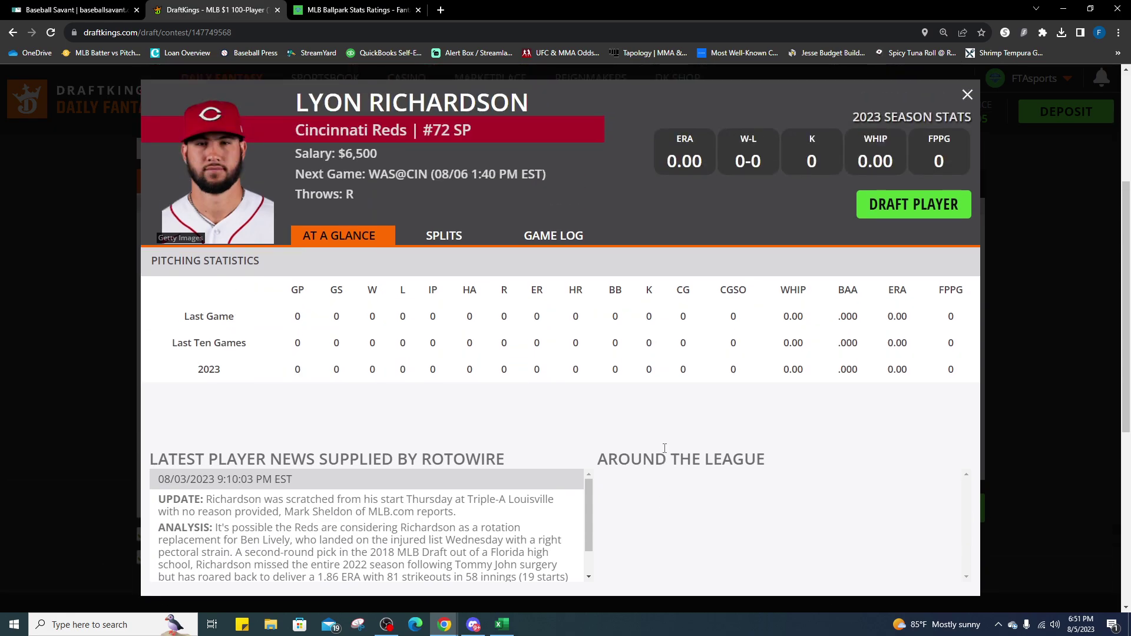
Switch to the Excel splits vs RHP sheet and sort the CIN hitters by PA from largest to smallest.
{"action": "left_click", "coordinate": [76, 10]}
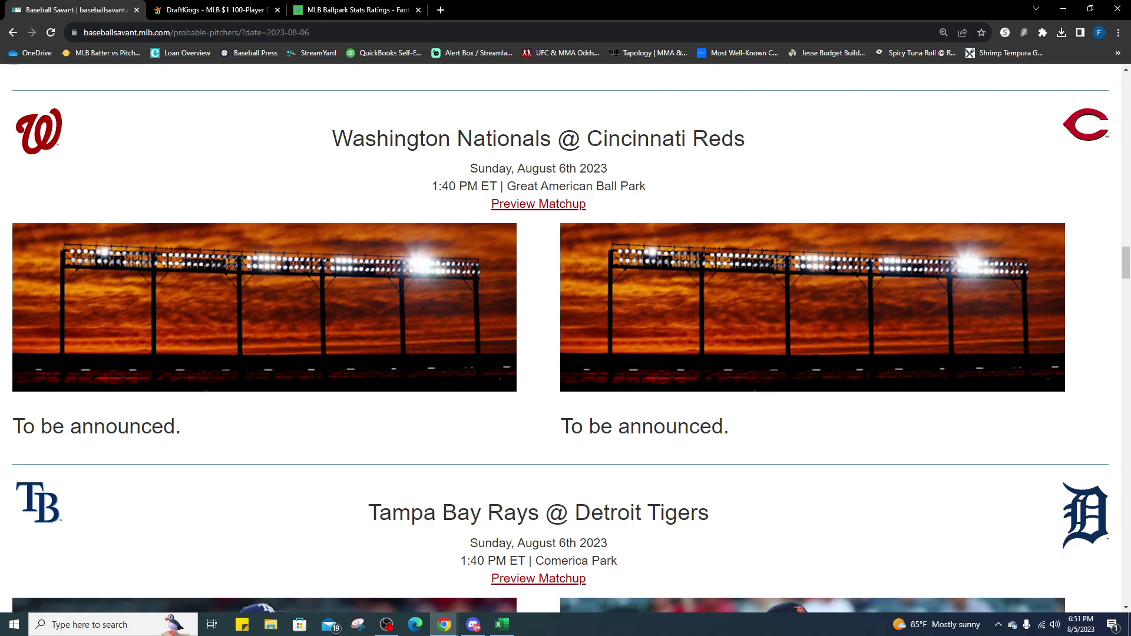
{"action": "key", "text": "alt+Tab"}
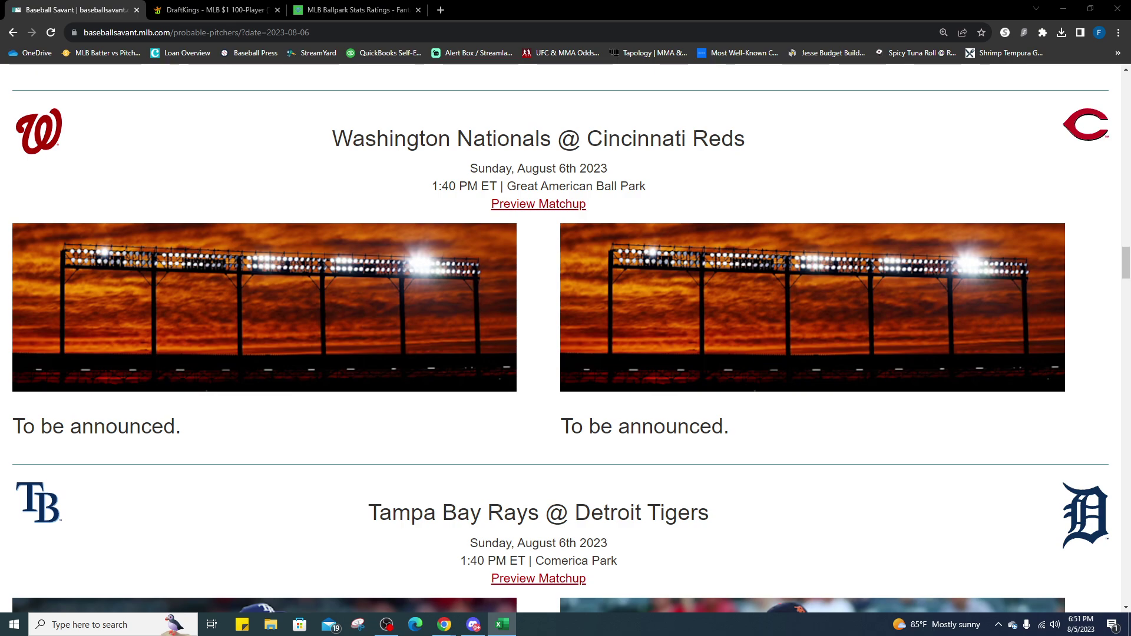
{"action": "key", "text": "alt+Tab"}
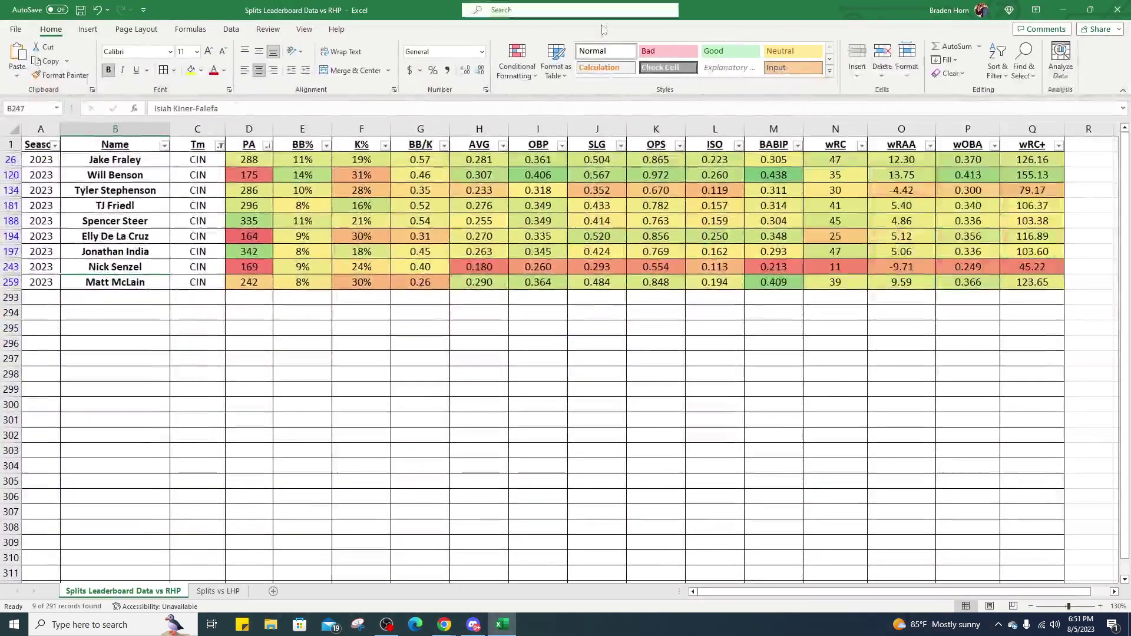
{"action": "left_click_drag", "start_coordinate": [115, 160], "coordinate": [1039, 152]}
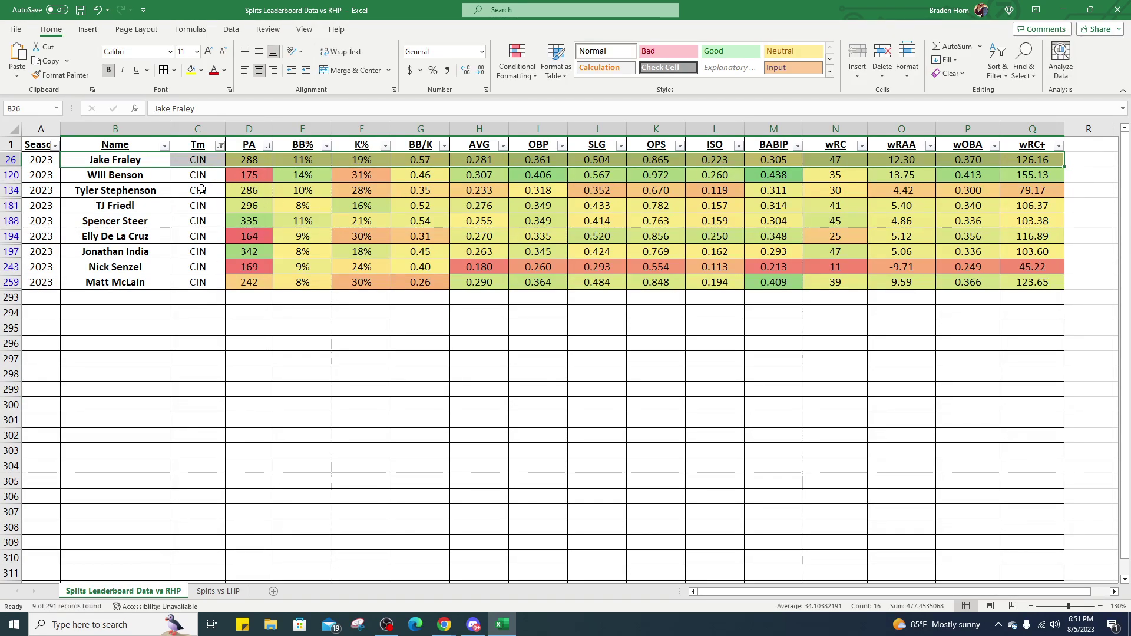
{"action": "left_click", "coordinate": [267, 146]}
{"action": "left_click", "coordinate": [233, 178]}
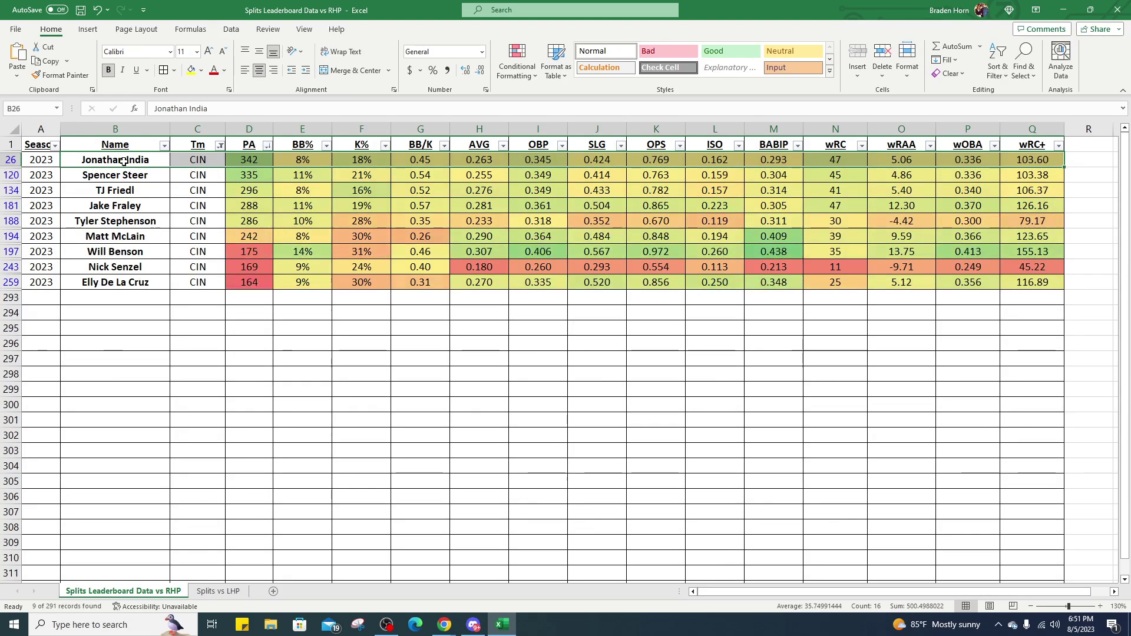
Examine the vs RHP stats of Reds hitters Jonathan India, Spencer Steer, TJ Friedl, Will Benson and Elly De La Cruz.
{"action": "left_click", "coordinate": [235, 163]}
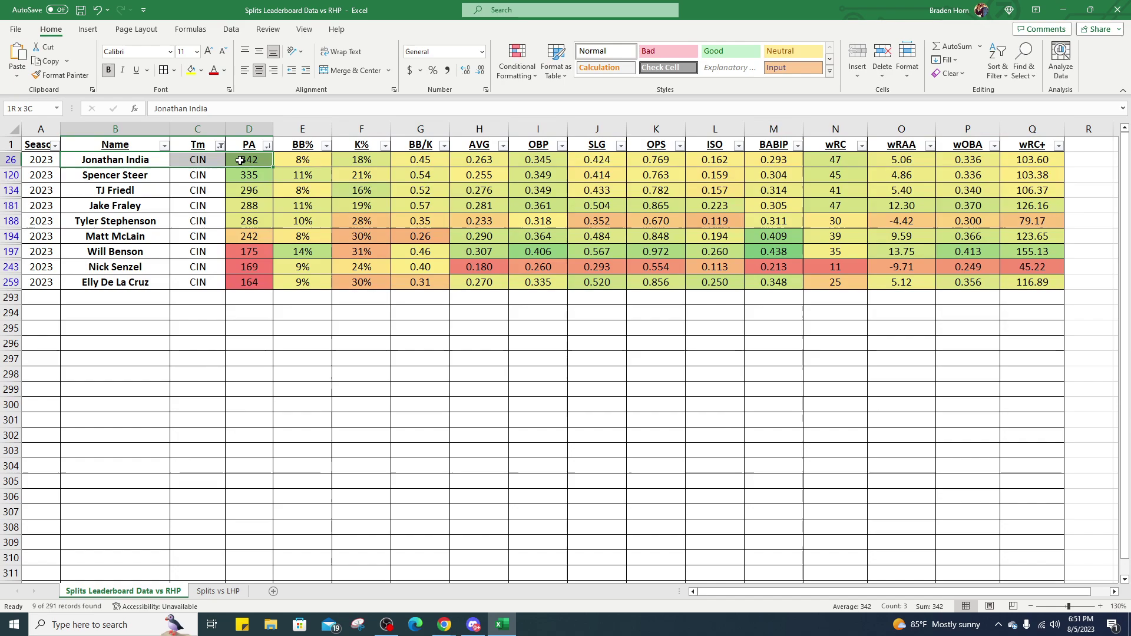
{"action": "left_click", "coordinate": [120, 176]}
{"action": "left_click_drag", "start_coordinate": [120, 176], "coordinate": [272, 176]}
{"action": "left_click_drag", "start_coordinate": [268, 176], "coordinate": [1018, 175]}
{"action": "left_click_drag", "start_coordinate": [144, 193], "coordinate": [771, 194]}
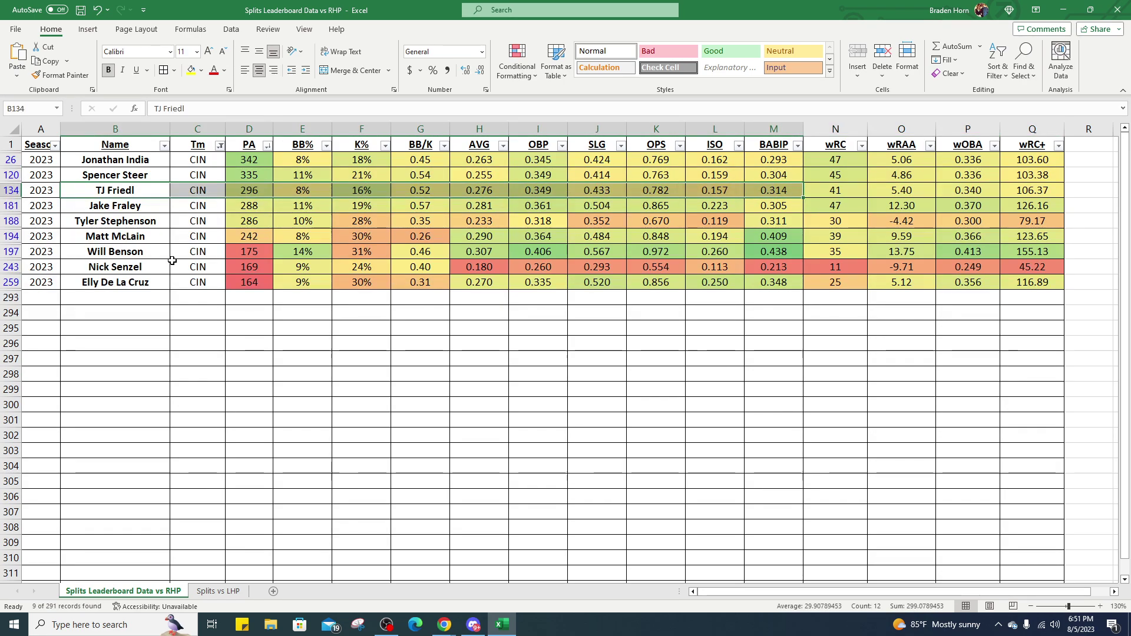
{"action": "left_click_drag", "start_coordinate": [147, 253], "coordinate": [936, 246]}
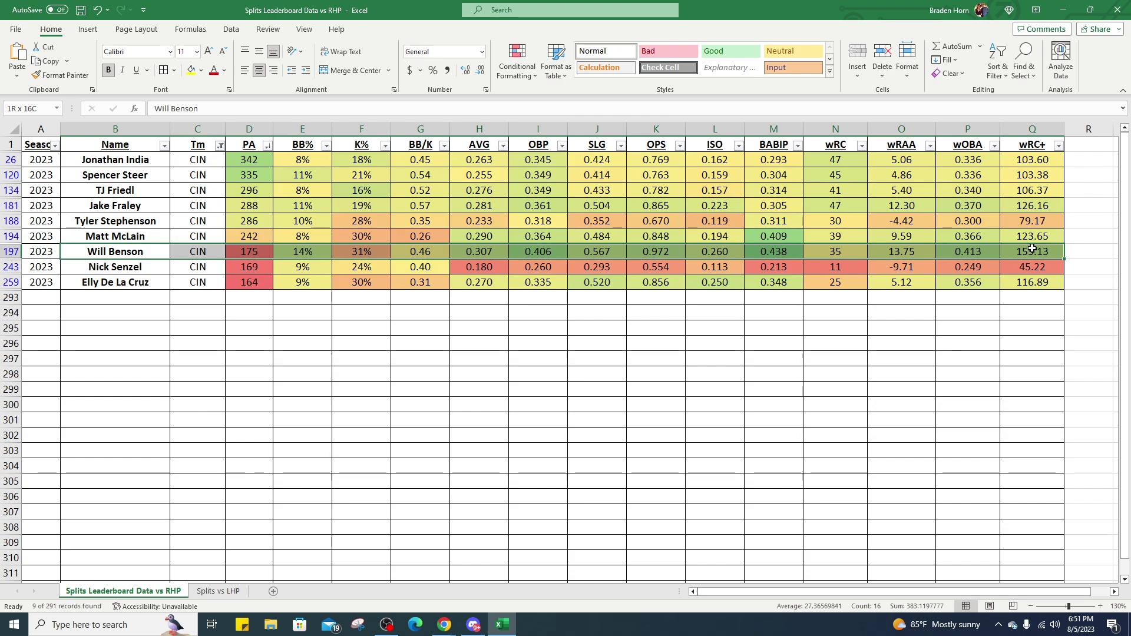
{"action": "left_click_drag", "start_coordinate": [145, 283], "coordinate": [1020, 271]}
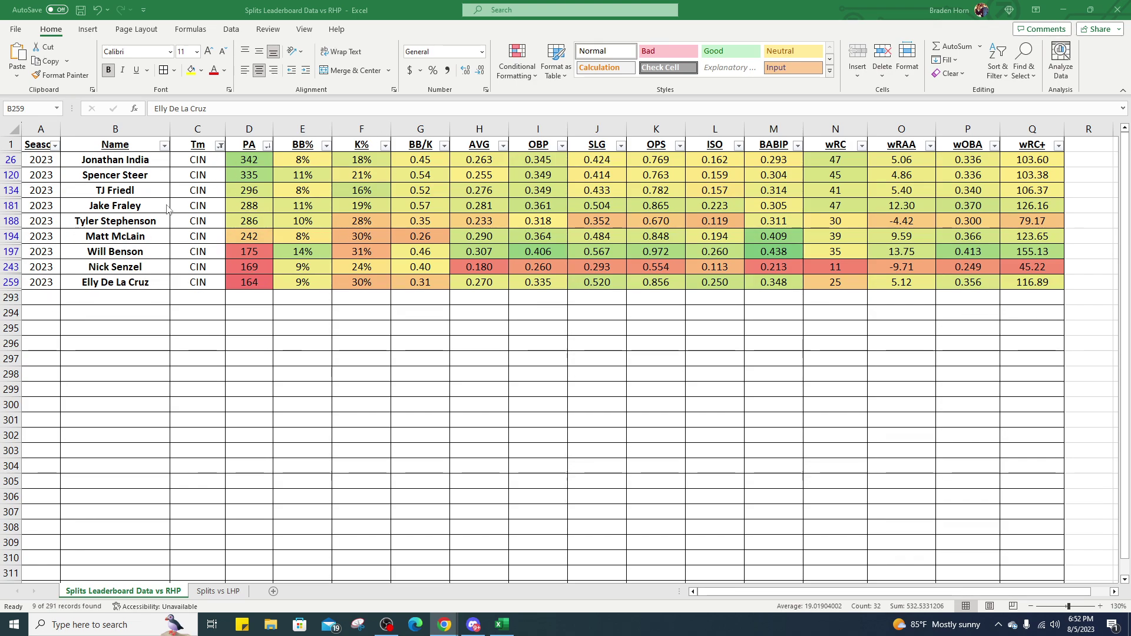
View the Tampa Bay Rays @ Detroit Tigers pitching matchup on Baseball Savant and close Lyon Richardson's card on DraftKings.
{"action": "key", "text": "alt+Tab"}
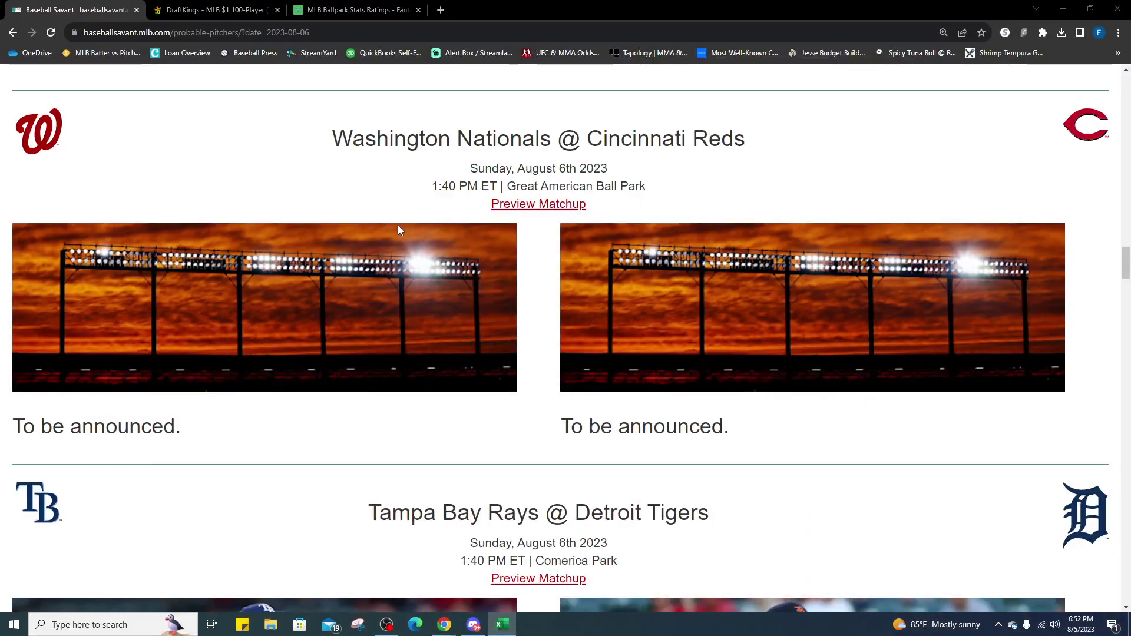
{"action": "scroll", "coordinate": [435, 447], "scroll_direction": "down", "scroll_amount": 8}
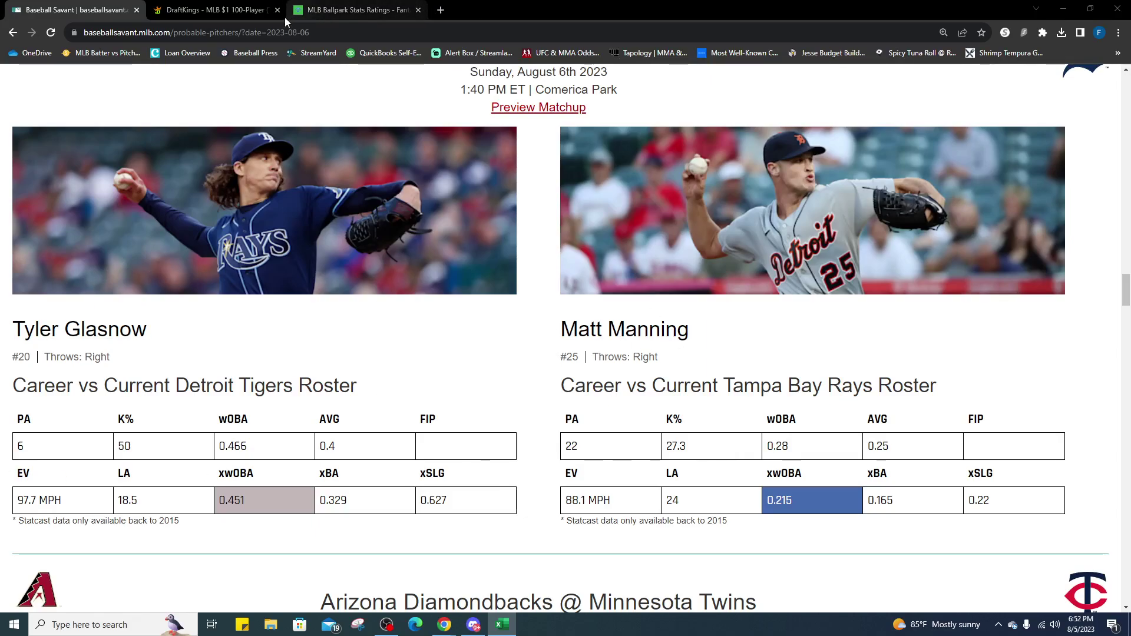
{"action": "left_click", "coordinate": [215, 7]}
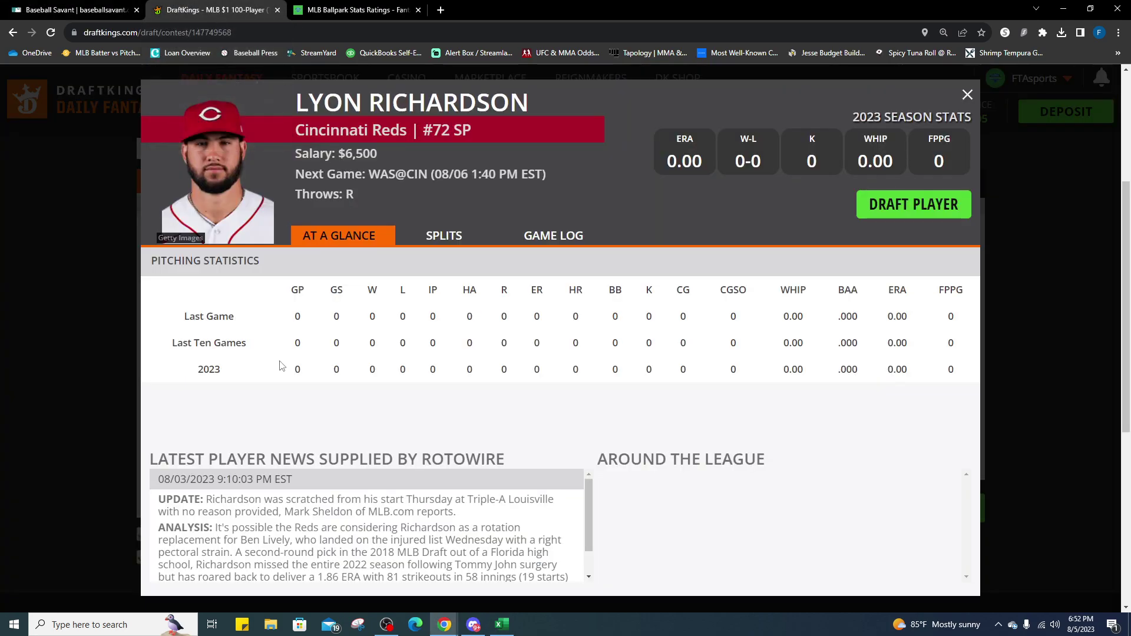
{"action": "left_click", "coordinate": [967, 95]}
{"action": "scroll", "coordinate": [33, 376], "scroll_direction": "down", "scroll_amount": 3}
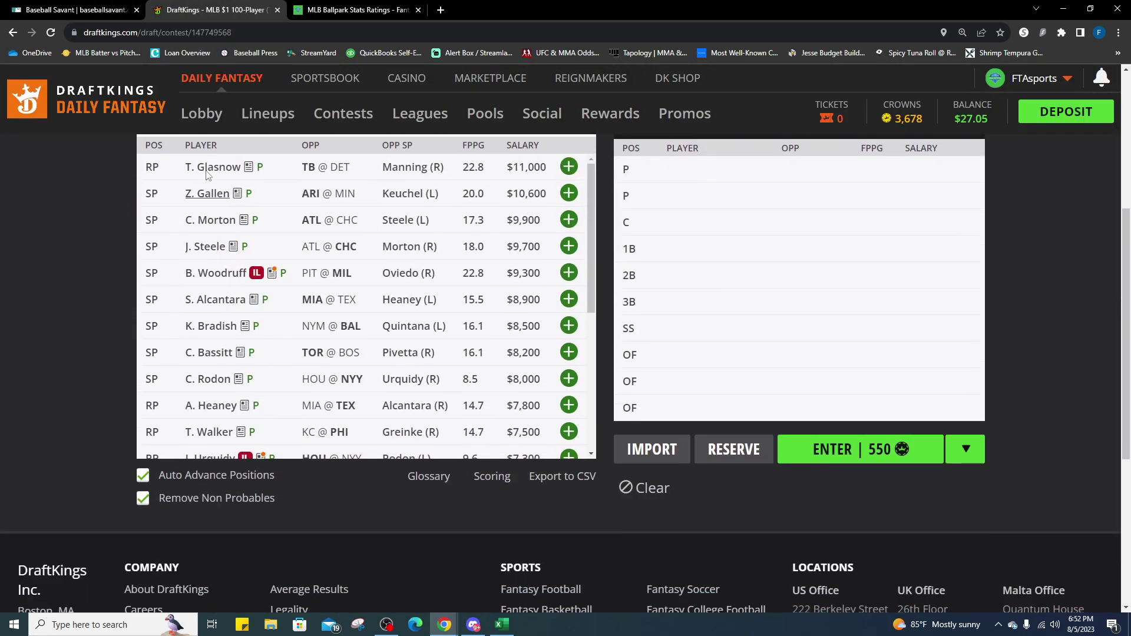
Review Tyler Glasnow's game log and home/away splits on DraftKings, highlighting his away-games ERA.
{"action": "left_click", "coordinate": [221, 167]}
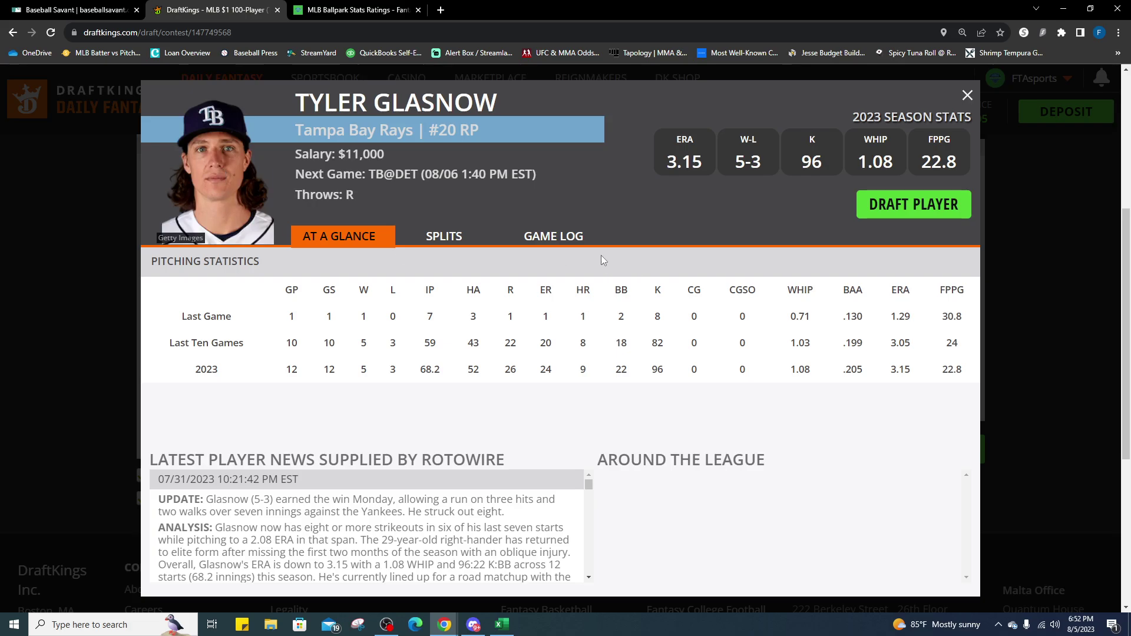
{"action": "left_click", "coordinate": [576, 238]}
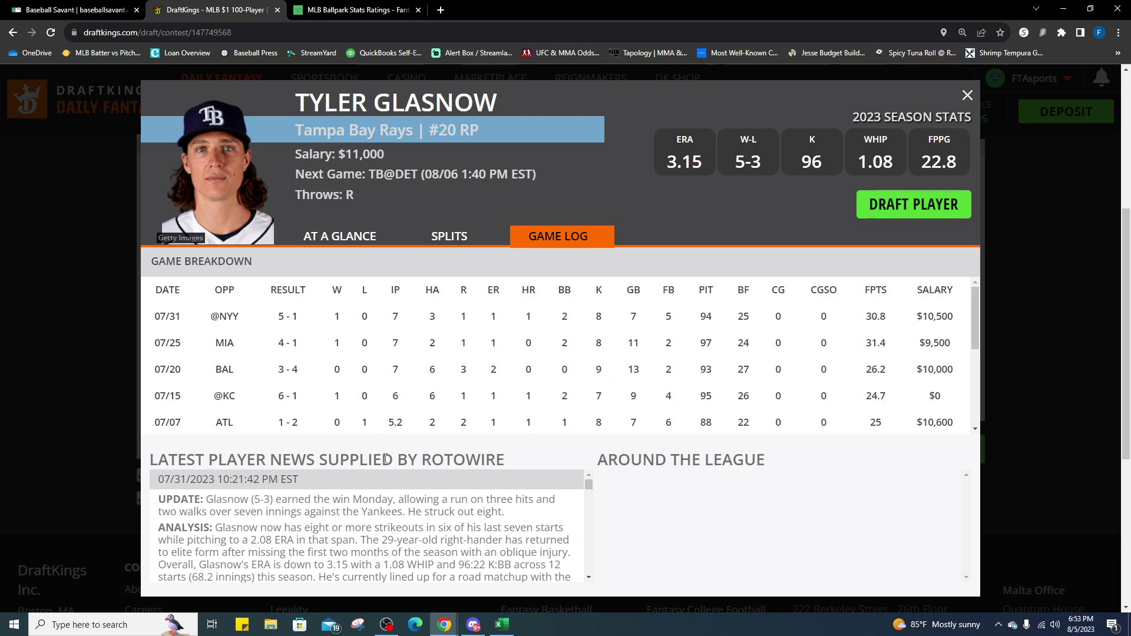
{"action": "left_click", "coordinate": [438, 236]}
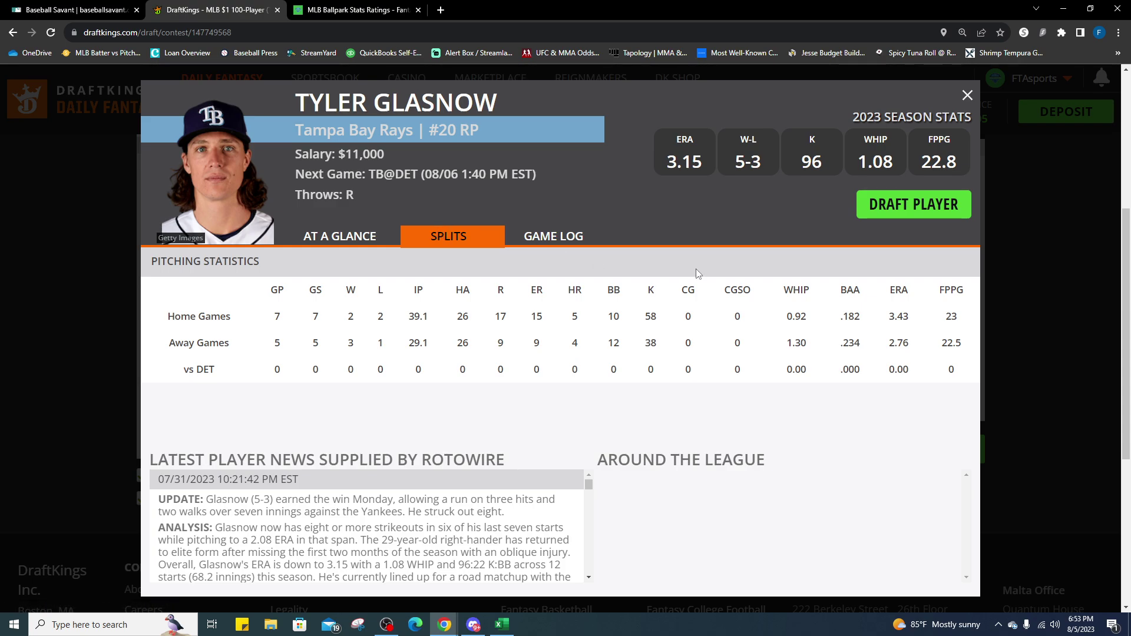
{"action": "double_click", "coordinate": [887, 345]}
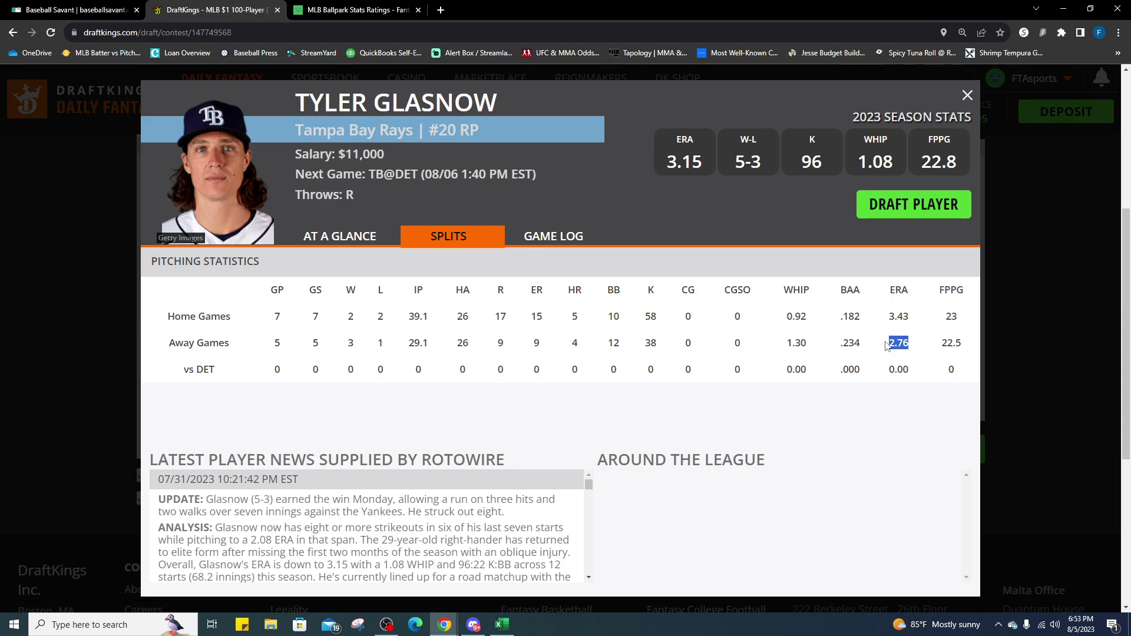
{"action": "left_click", "coordinate": [966, 96]}
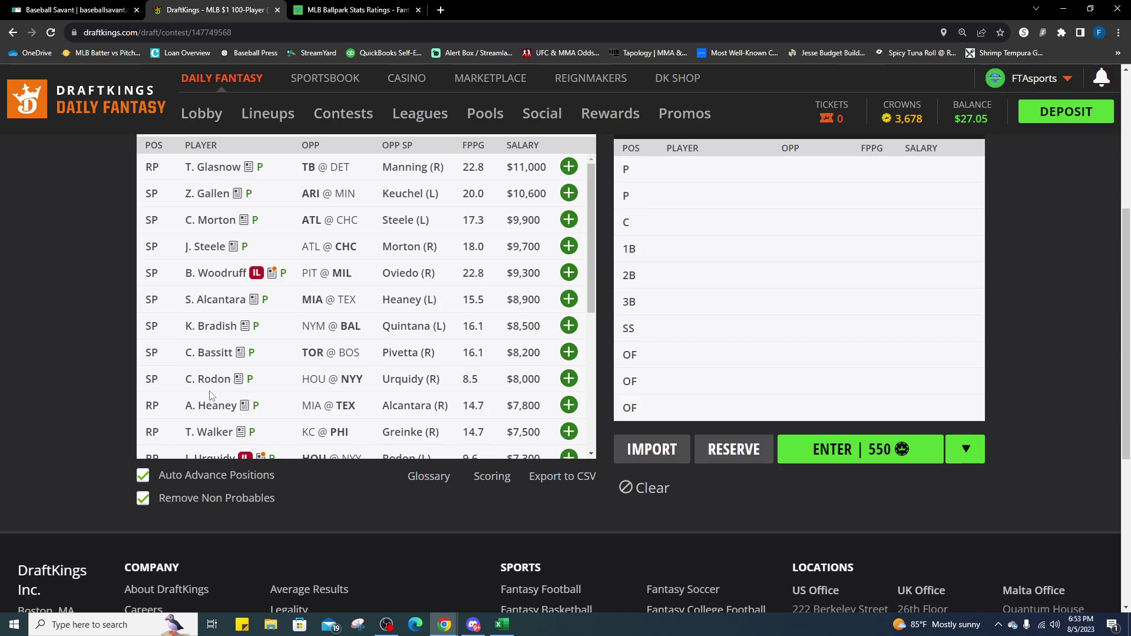
Open Tigers pitcher Matt Manning's DraftKings player card and show his home/away splits.
{"action": "scroll", "coordinate": [219, 426], "scroll_direction": "down", "scroll_amount": 3}
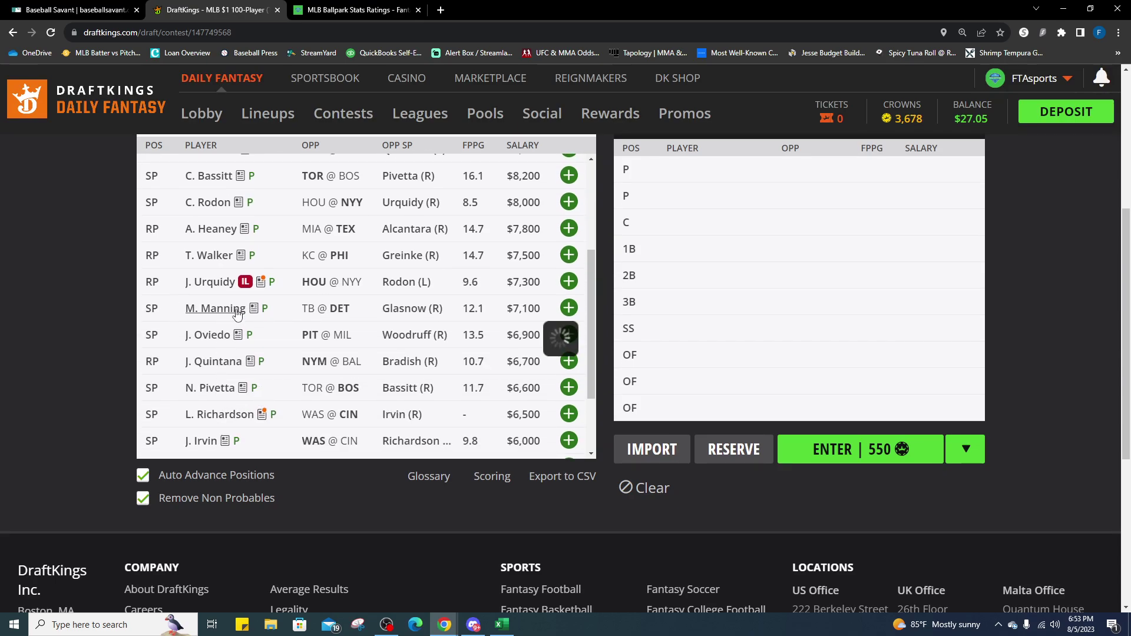
{"action": "left_click", "coordinate": [238, 315]}
{"action": "left_click", "coordinate": [451, 239]}
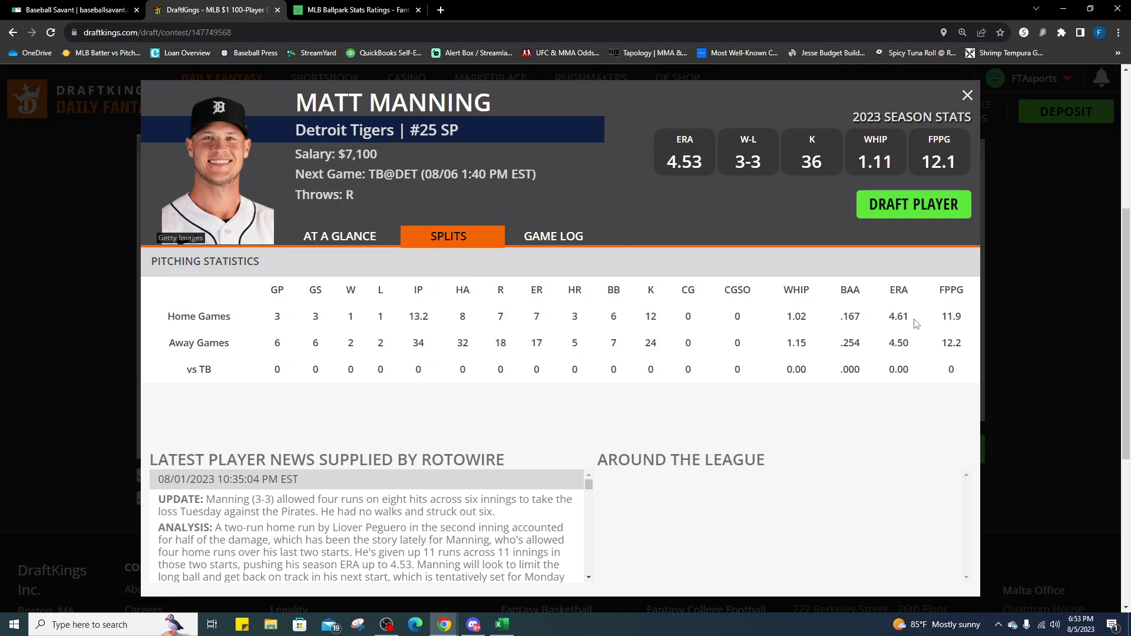
Highlight Matt Manning's home-games ERA and open his game log.
{"action": "left_click_drag", "start_coordinate": [916, 324], "coordinate": [889, 318]}
{"action": "left_click", "coordinate": [555, 244]}
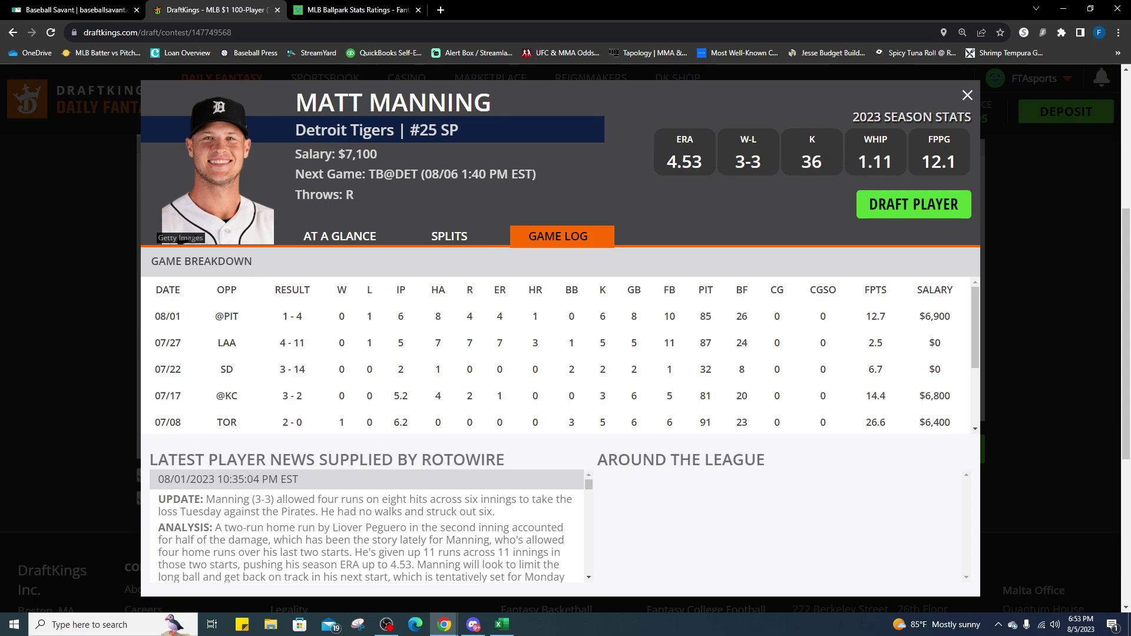
Switch to the Excel vs RHP splits, sort the Rays hitters by PA from largest to smallest, and highlight Yandy Diaz's stats.
{"action": "key", "text": "alt+Tab"}
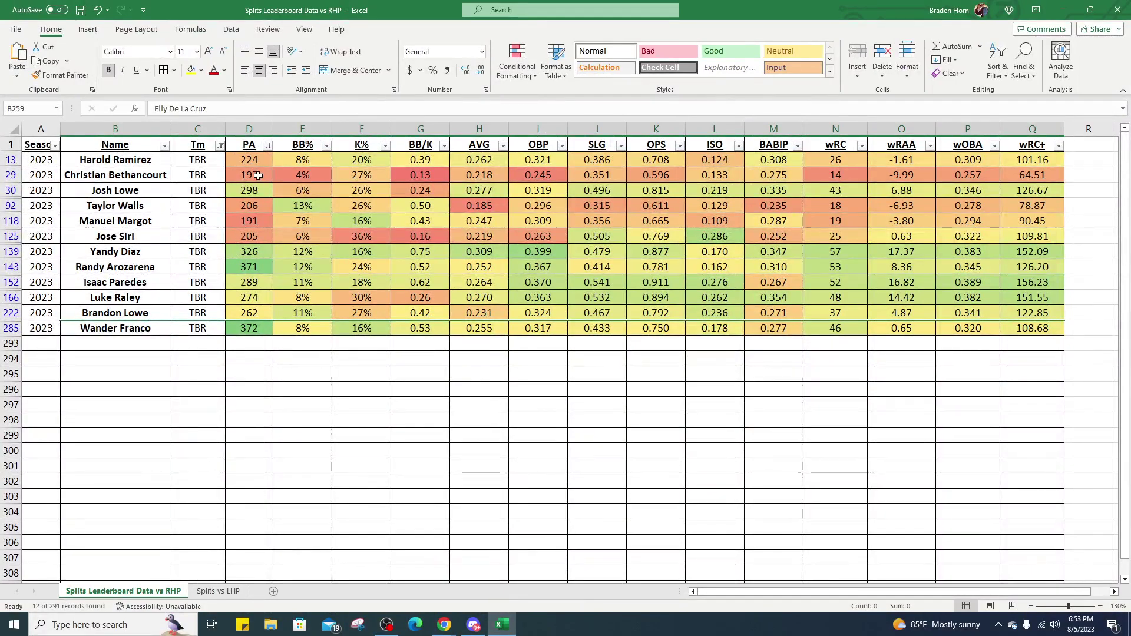
{"action": "left_click", "coordinate": [268, 146]}
{"action": "left_click", "coordinate": [258, 177]}
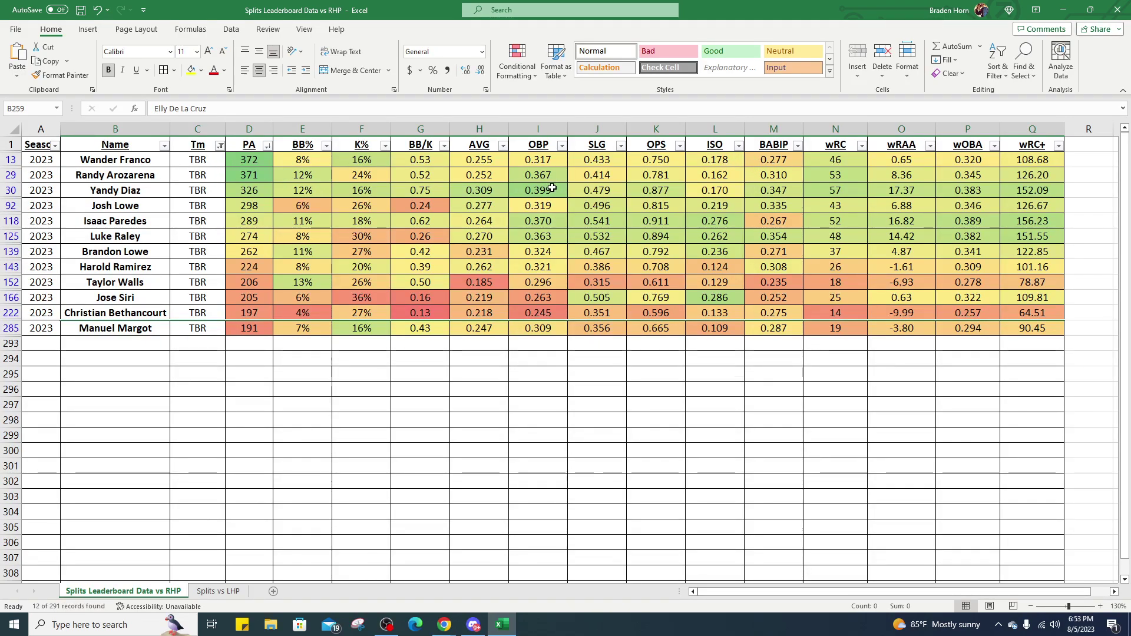
{"action": "left_click_drag", "start_coordinate": [320, 187], "coordinate": [978, 191]}
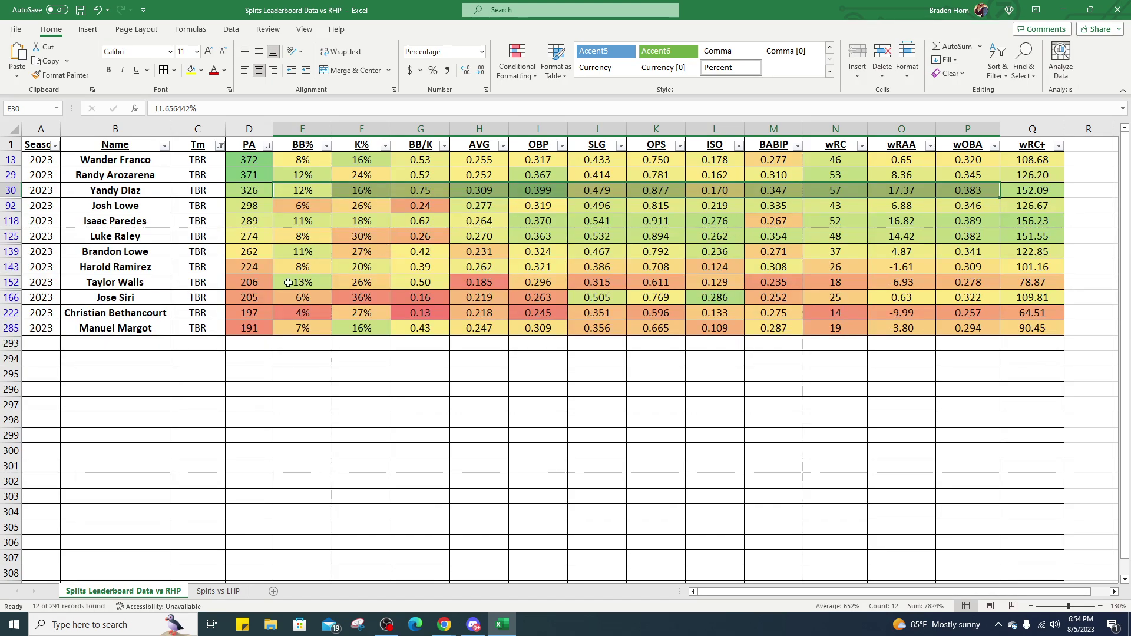
{"action": "left_click_drag", "start_coordinate": [756, 9], "coordinate": [495, 3]}
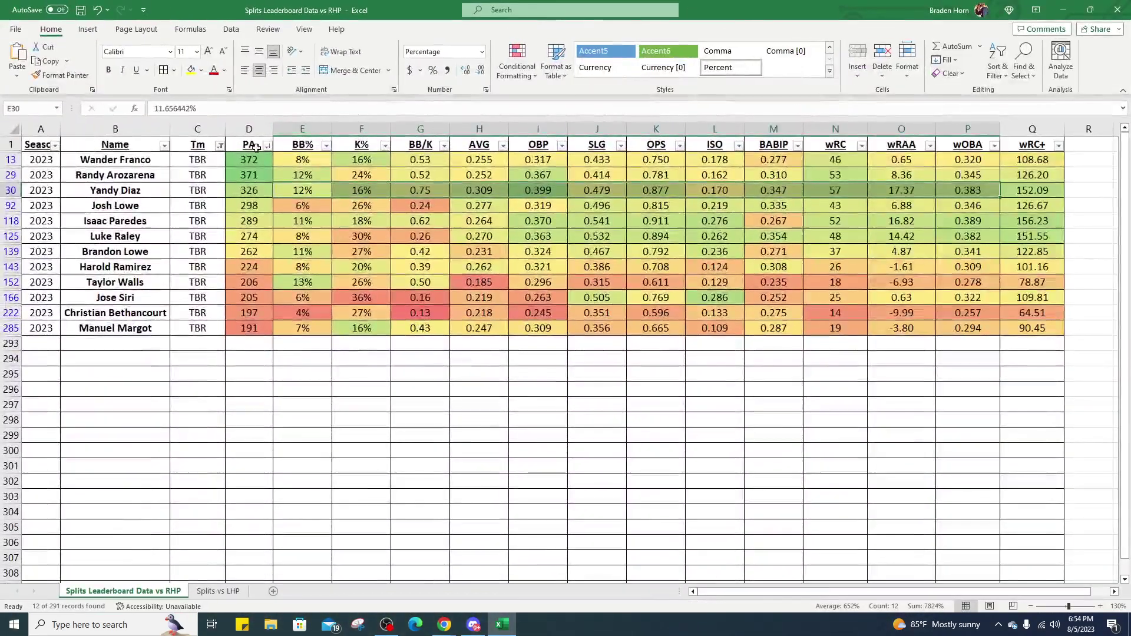
Change the team filter on the vs RHP splits from TBR to DET only.
{"action": "left_click", "coordinate": [219, 147]}
{"action": "scroll", "coordinate": [118, 342], "scroll_direction": "down", "scroll_amount": 7}
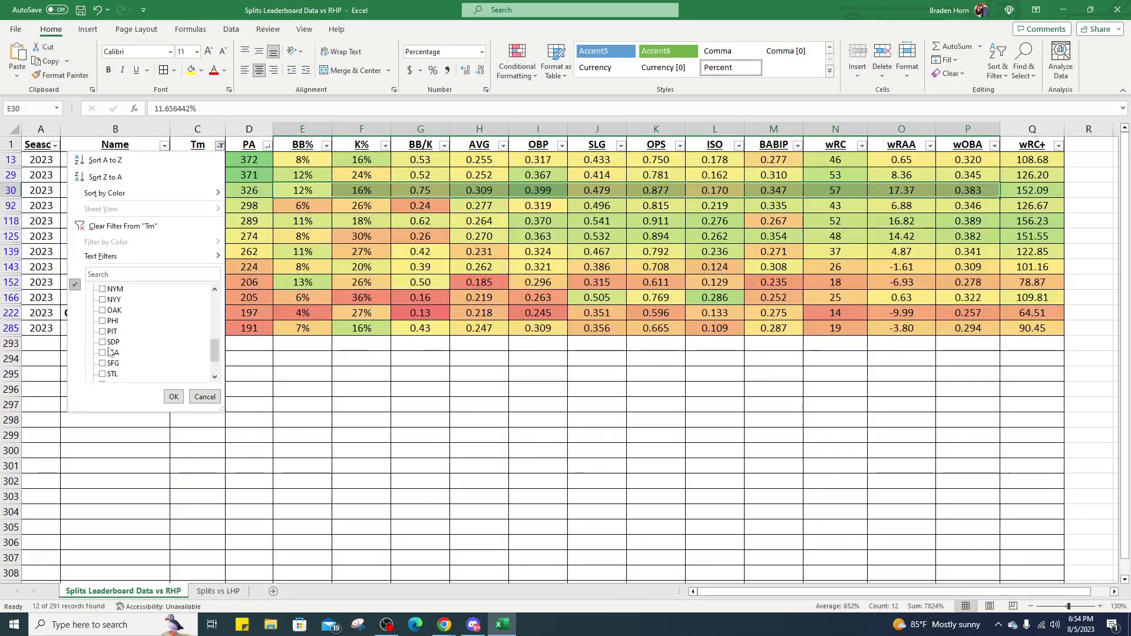
{"action": "left_click", "coordinate": [113, 345]}
{"action": "scroll", "coordinate": [120, 345], "scroll_direction": "up", "scroll_amount": 7}
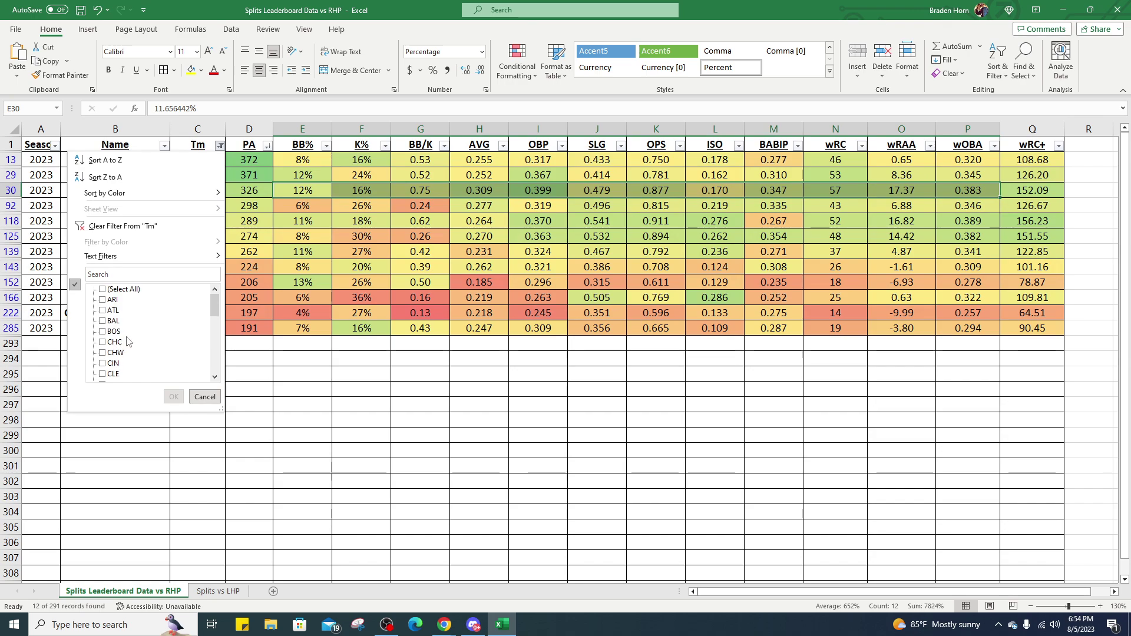
{"action": "scroll", "coordinate": [125, 357], "scroll_direction": "down", "scroll_amount": 4}
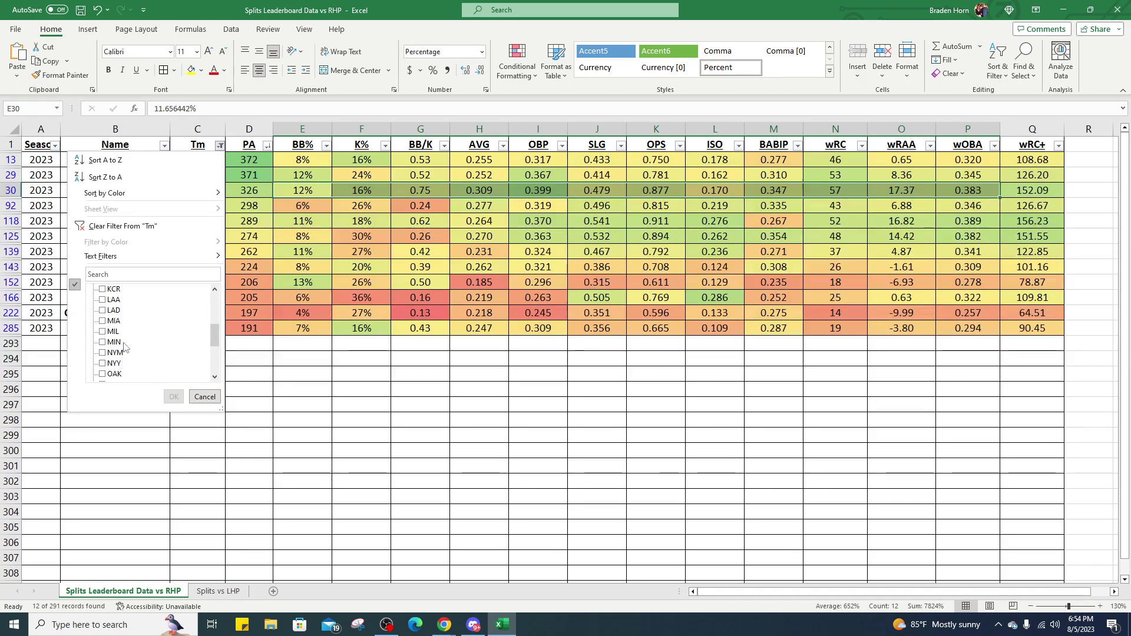
{"action": "scroll", "coordinate": [126, 348], "scroll_direction": "up", "scroll_amount": 2}
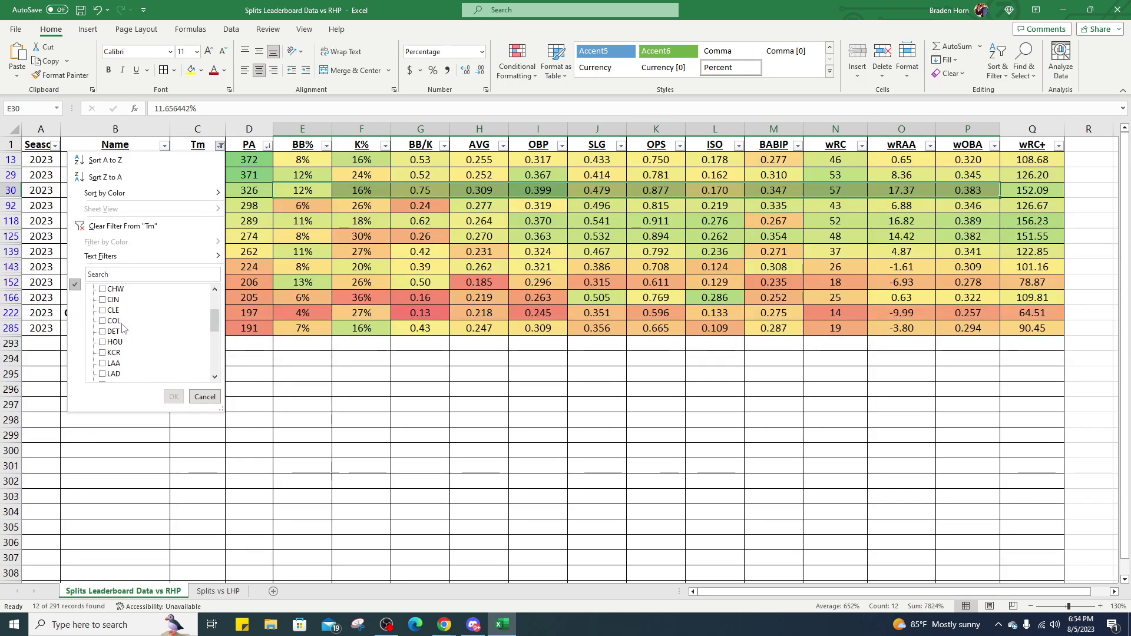
{"action": "left_click", "coordinate": [115, 331]}
{"action": "left_click", "coordinate": [174, 397]}
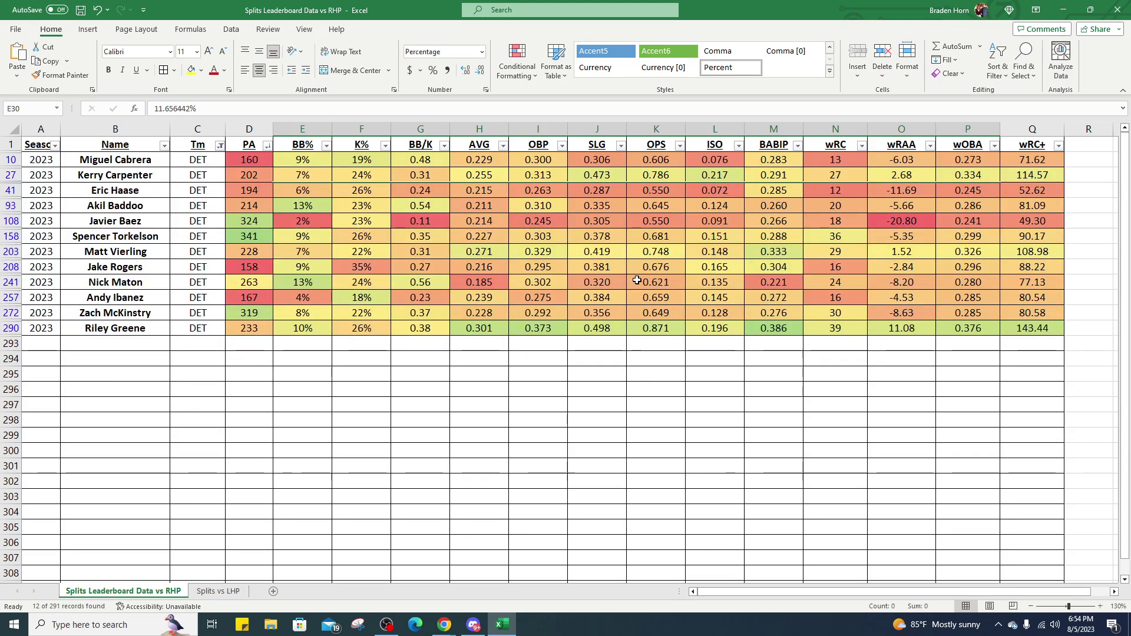
Sort the Tigers hitters by PA from largest to smallest.
{"action": "left_click", "coordinate": [1032, 267]}
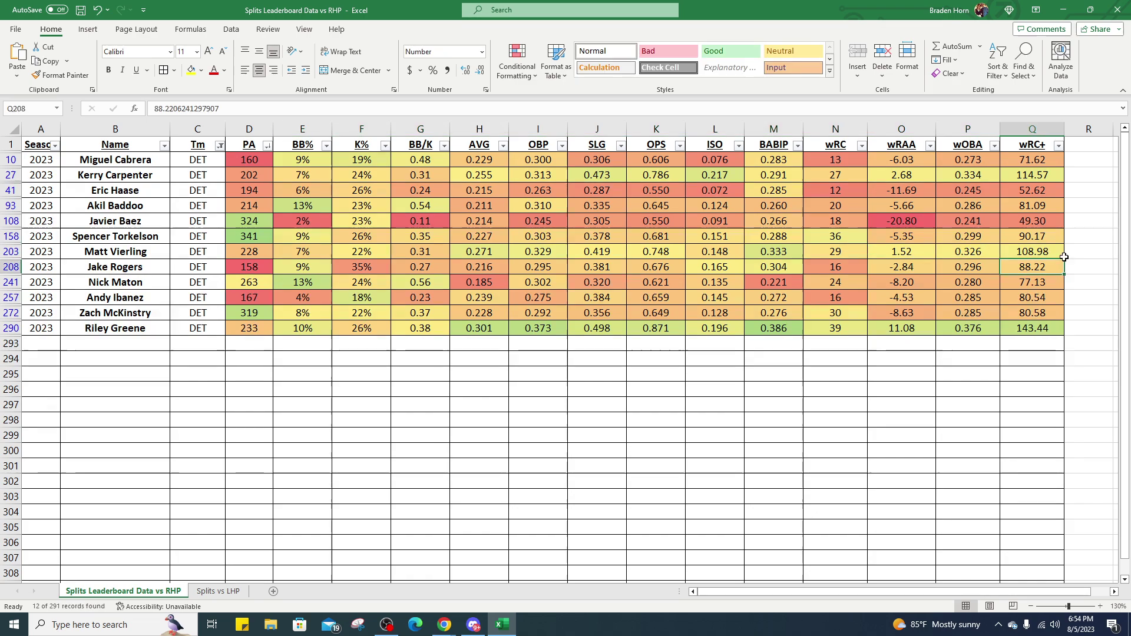
{"action": "left_click", "coordinate": [135, 160]}
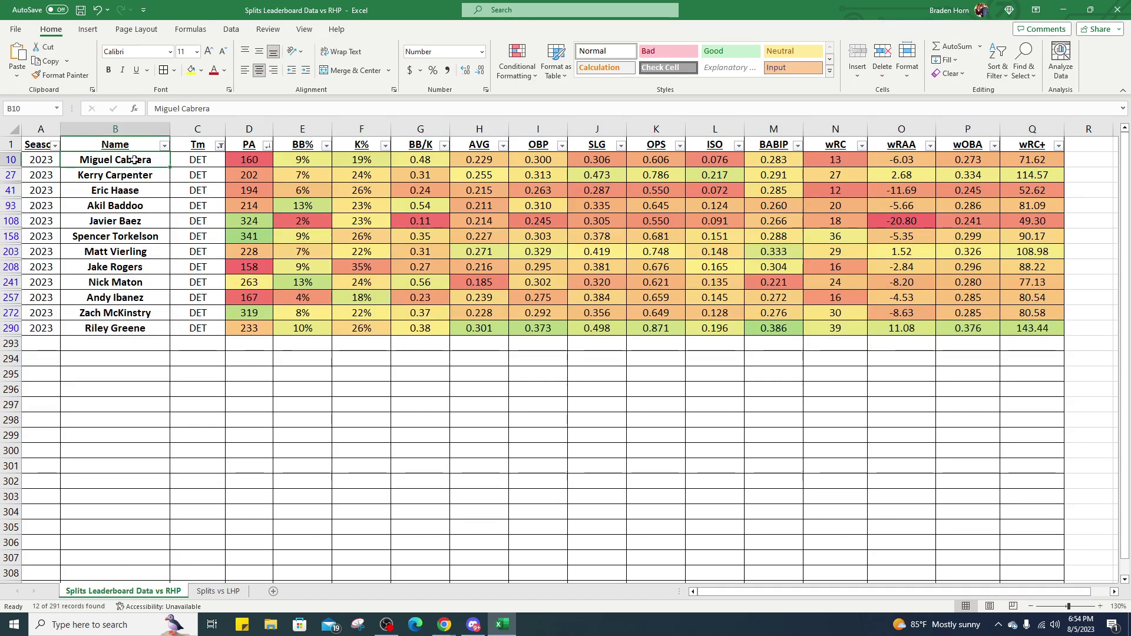
{"action": "left_click", "coordinate": [267, 145]}
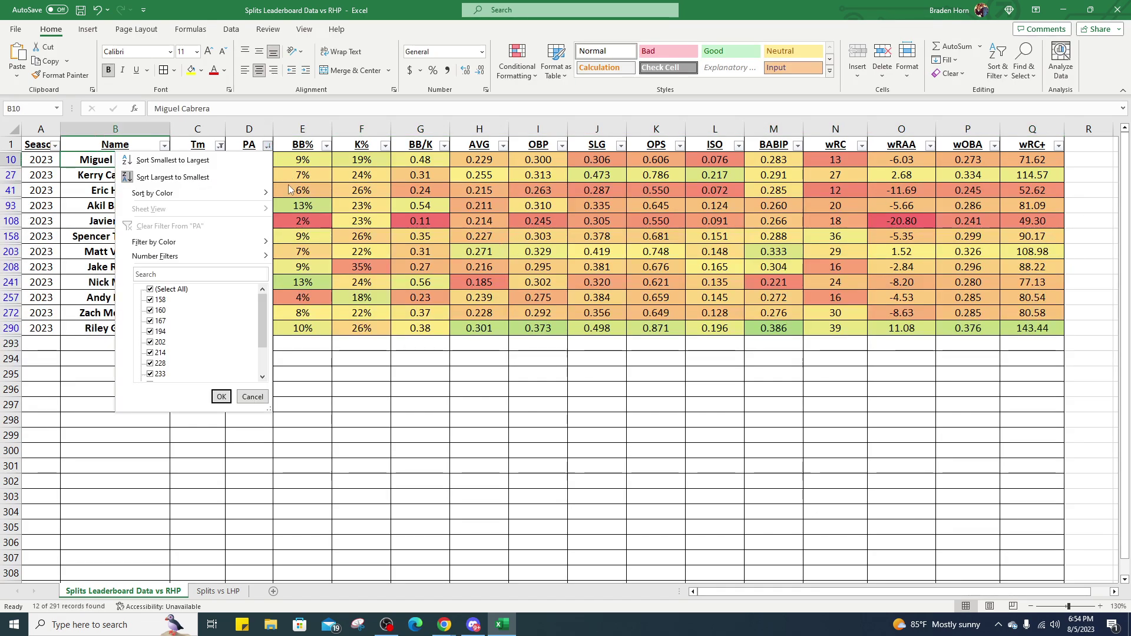
{"action": "left_click", "coordinate": [220, 176]}
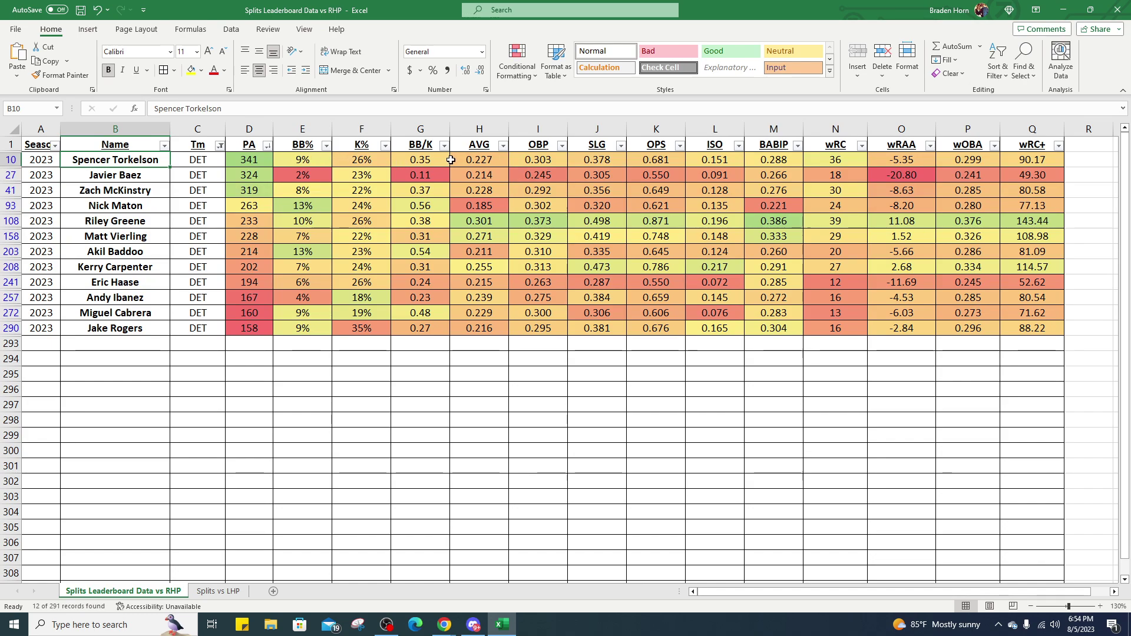
Highlight the vs RHP stats of Tigers hitters Riley Greene, Matt Vierling, Kerry Carpenter and Eric Haase in turn.
{"action": "left_click_drag", "start_coordinate": [118, 221], "coordinate": [1034, 220]}
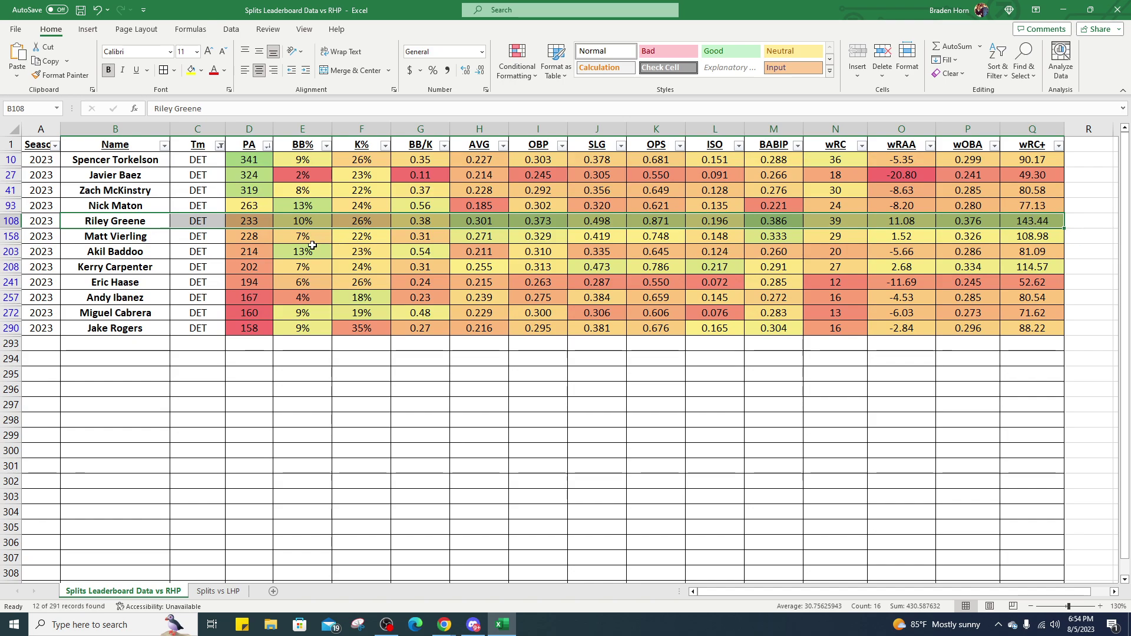
{"action": "left_click_drag", "start_coordinate": [159, 236], "coordinate": [1052, 238]}
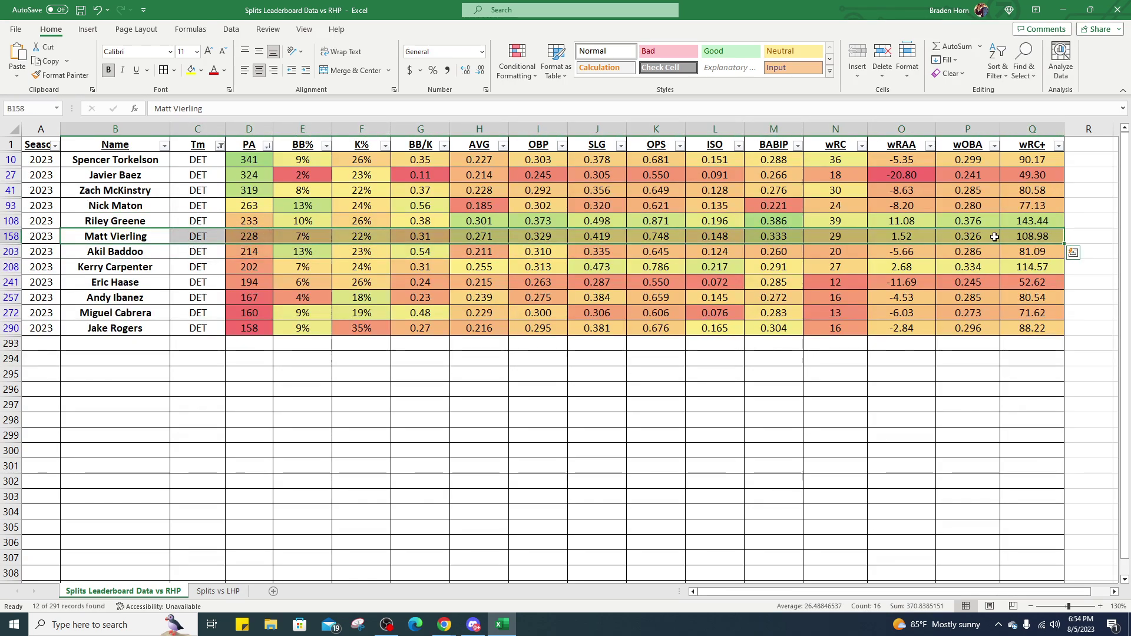
{"action": "left_click_drag", "start_coordinate": [113, 268], "coordinate": [1058, 268]}
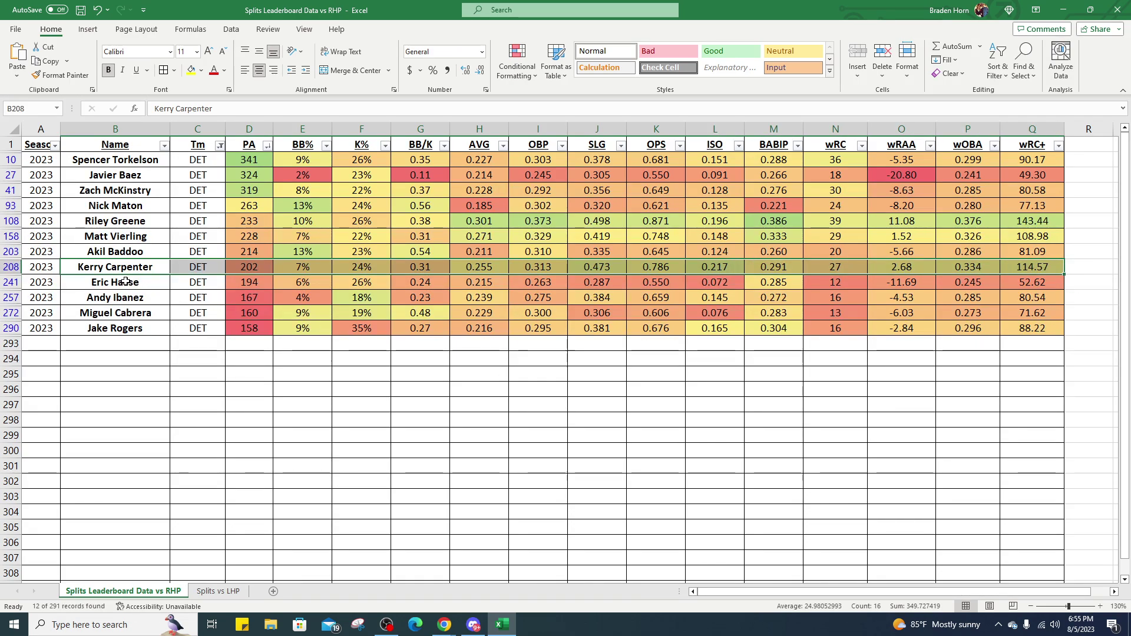
{"action": "left_click_drag", "start_coordinate": [126, 282], "coordinate": [1058, 284]}
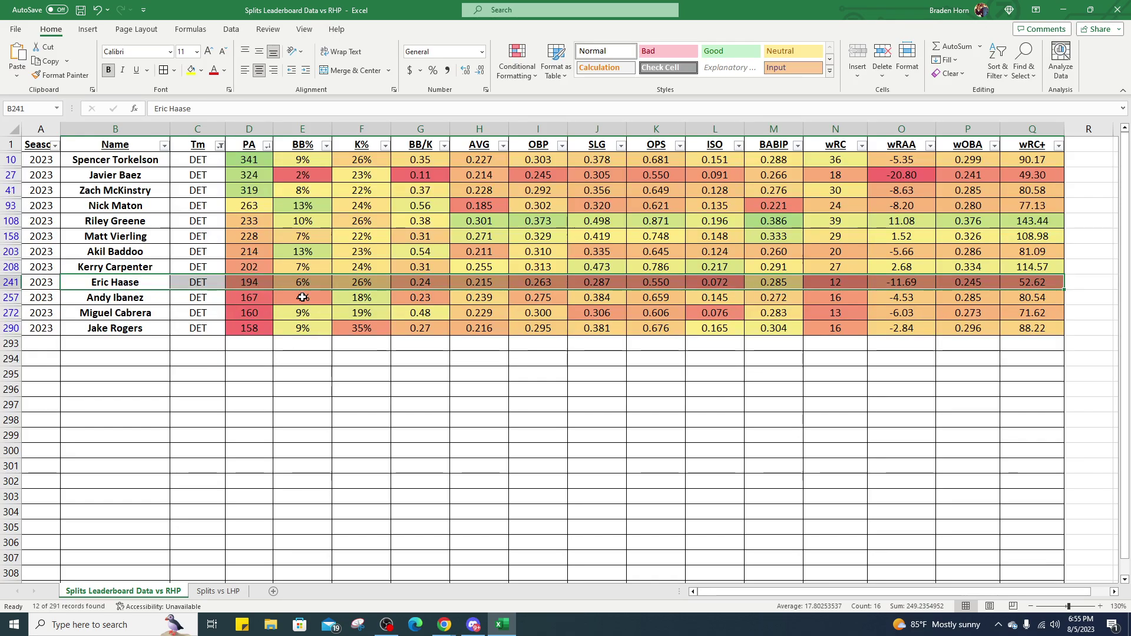
Close Matt Manning's card on DraftKings and view the Arizona Diamondbacks @ Minnesota Twins pitching matchup on Baseball Savant.
{"action": "key", "text": "super+Down"}
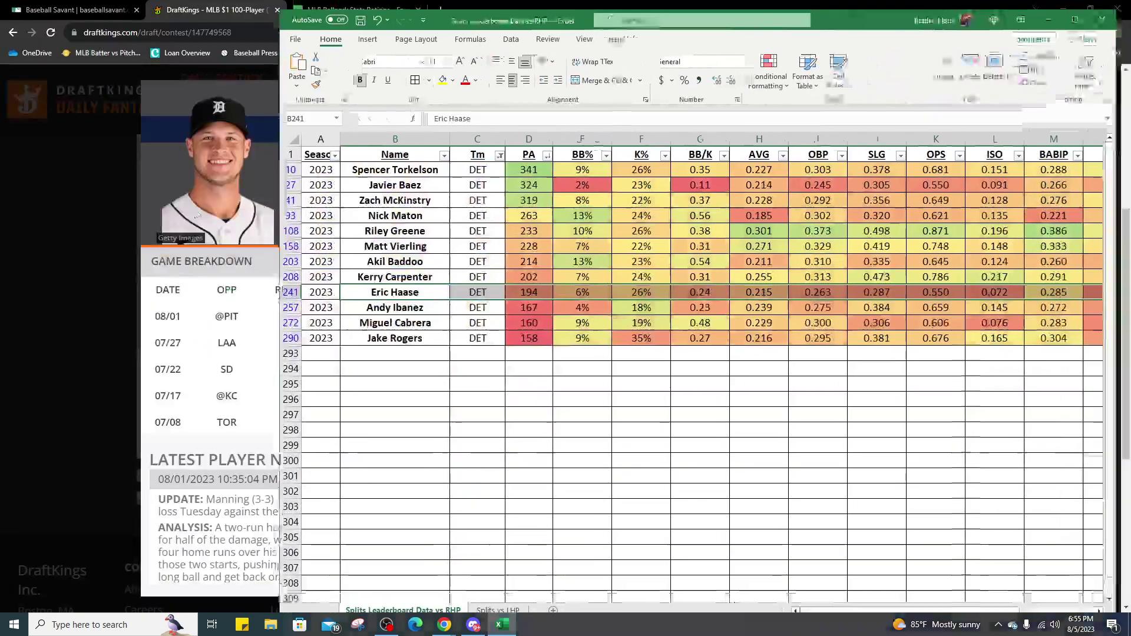
{"action": "left_click", "coordinate": [968, 95]}
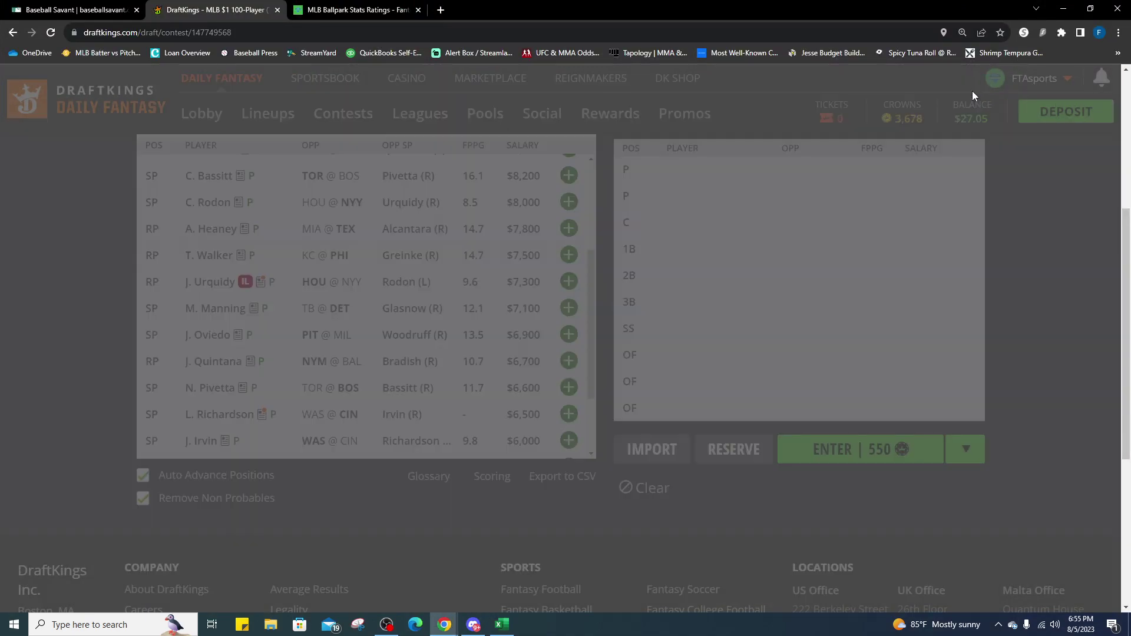
{"action": "scroll", "coordinate": [203, 373], "scroll_direction": "up", "scroll_amount": 3}
{"action": "scroll", "coordinate": [202, 373], "scroll_direction": "up", "scroll_amount": 4}
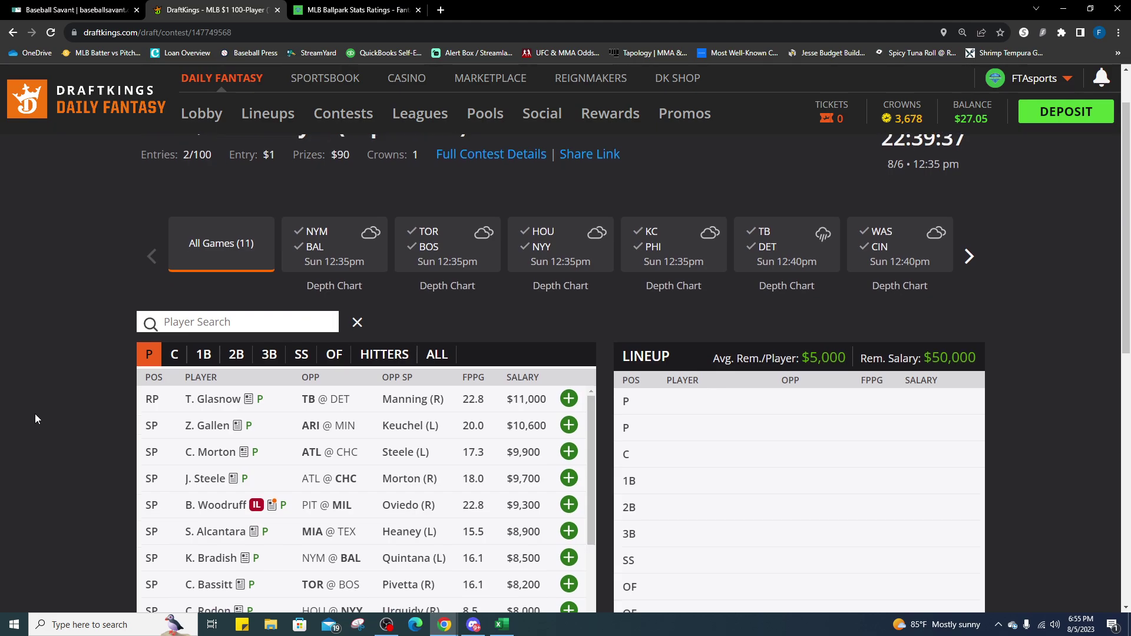
{"action": "scroll", "coordinate": [106, 409], "scroll_direction": "down", "scroll_amount": 3}
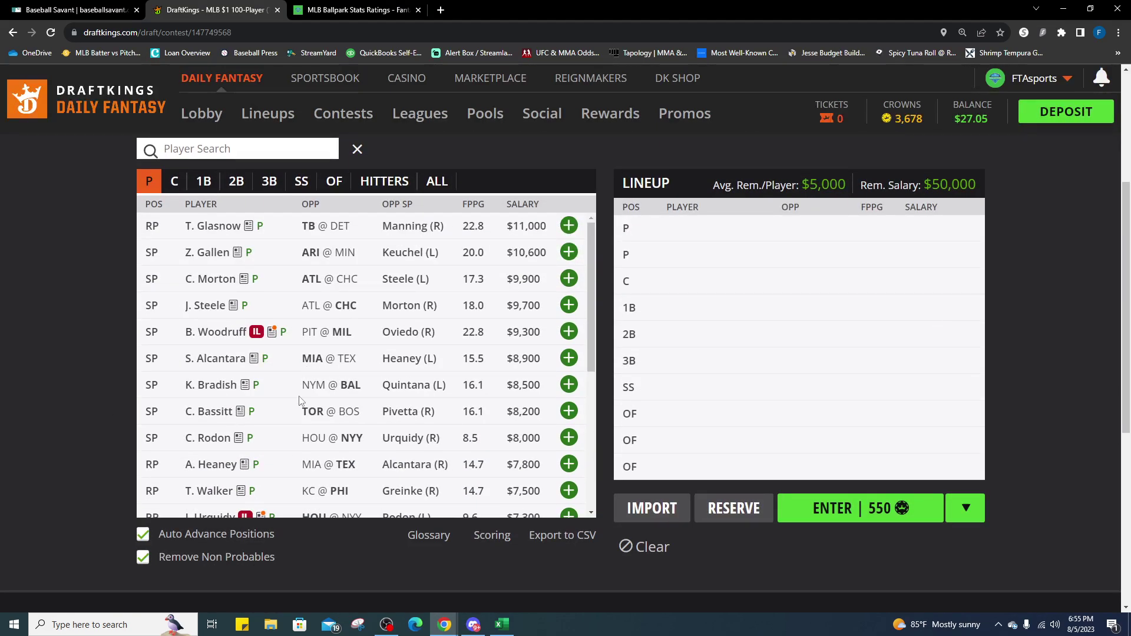
{"action": "left_click", "coordinate": [115, 6]}
{"action": "scroll", "coordinate": [168, 357], "scroll_direction": "down", "scroll_amount": 8}
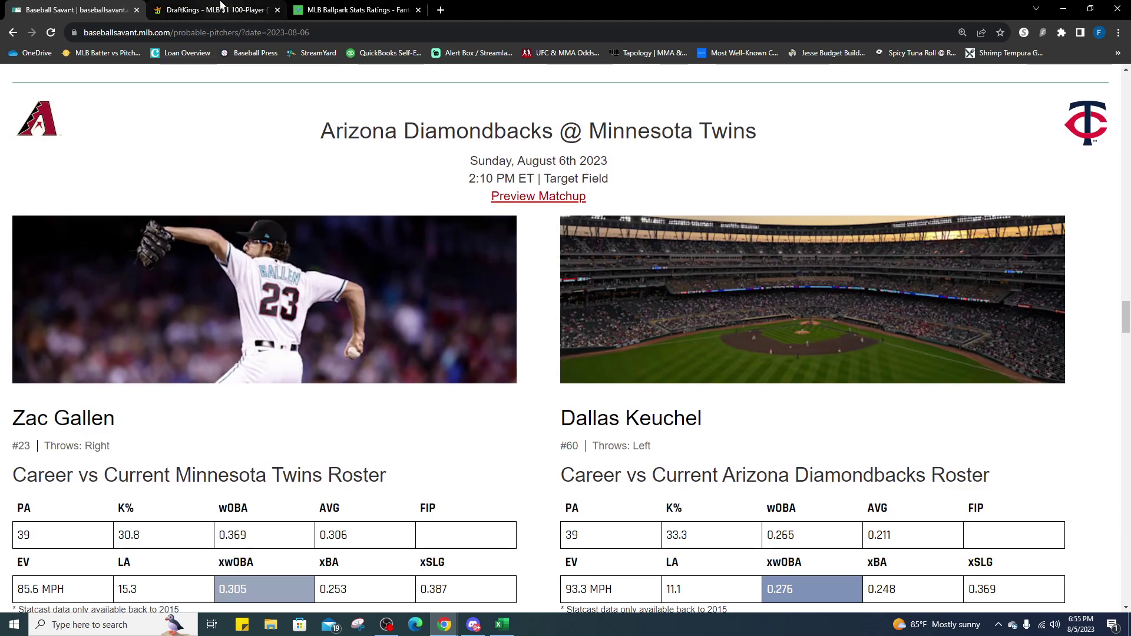
Switch back to DraftKings and open Twins pitcher Dallas Keuchel's player card from the pitcher list.
{"action": "left_click", "coordinate": [220, 5]}
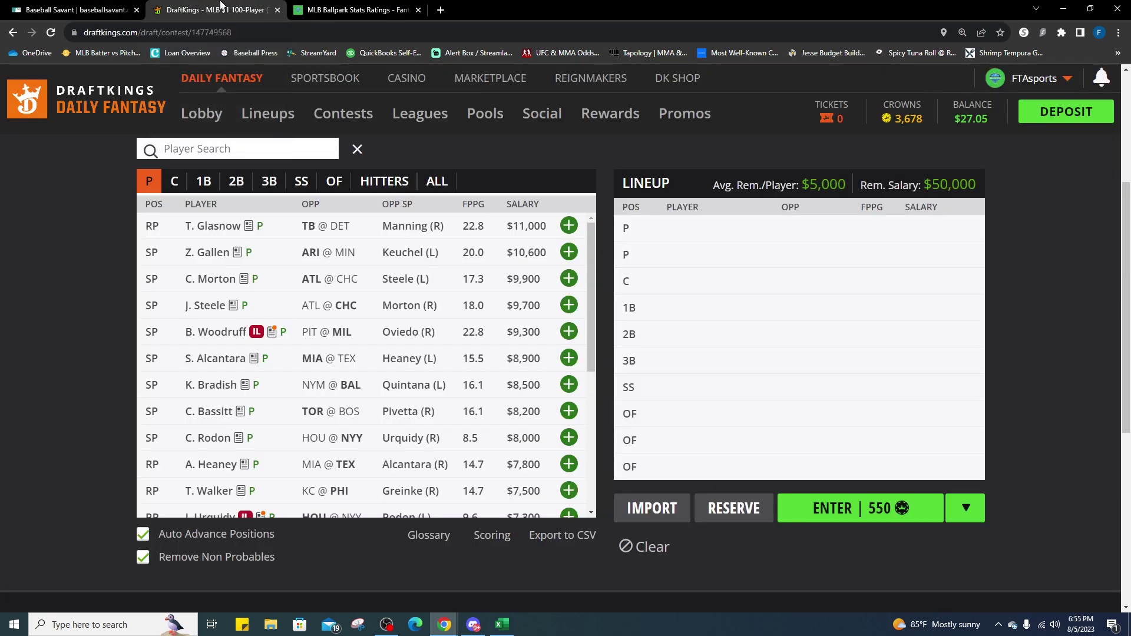
{"action": "scroll", "coordinate": [236, 389], "scroll_direction": "down", "scroll_amount": 4}
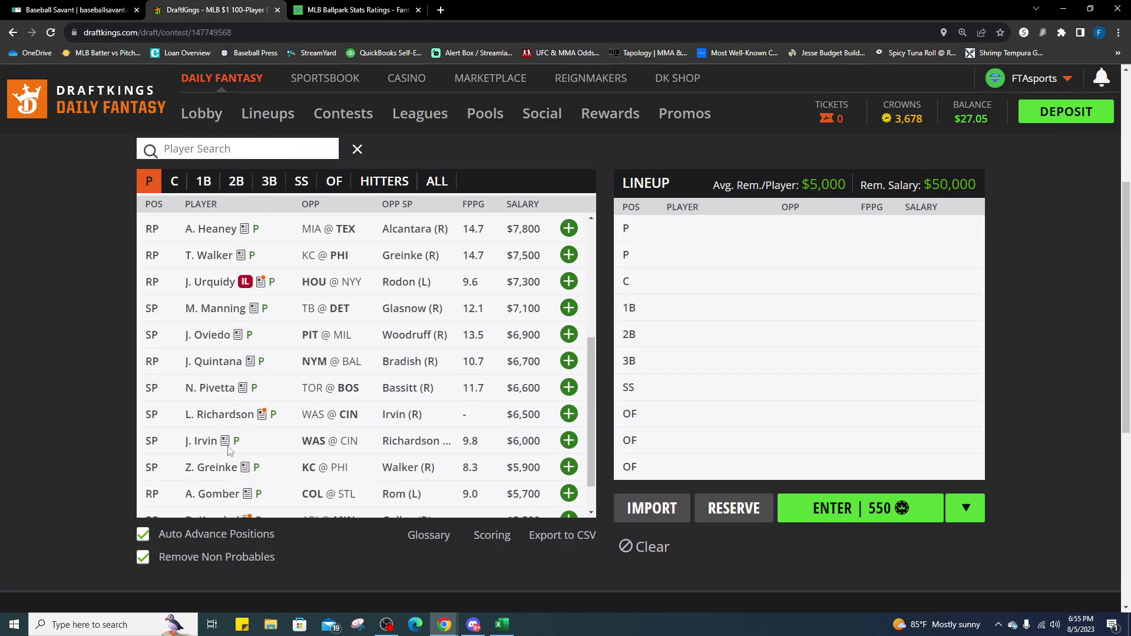
{"action": "scroll", "coordinate": [243, 484], "scroll_direction": "down", "scroll_amount": 1}
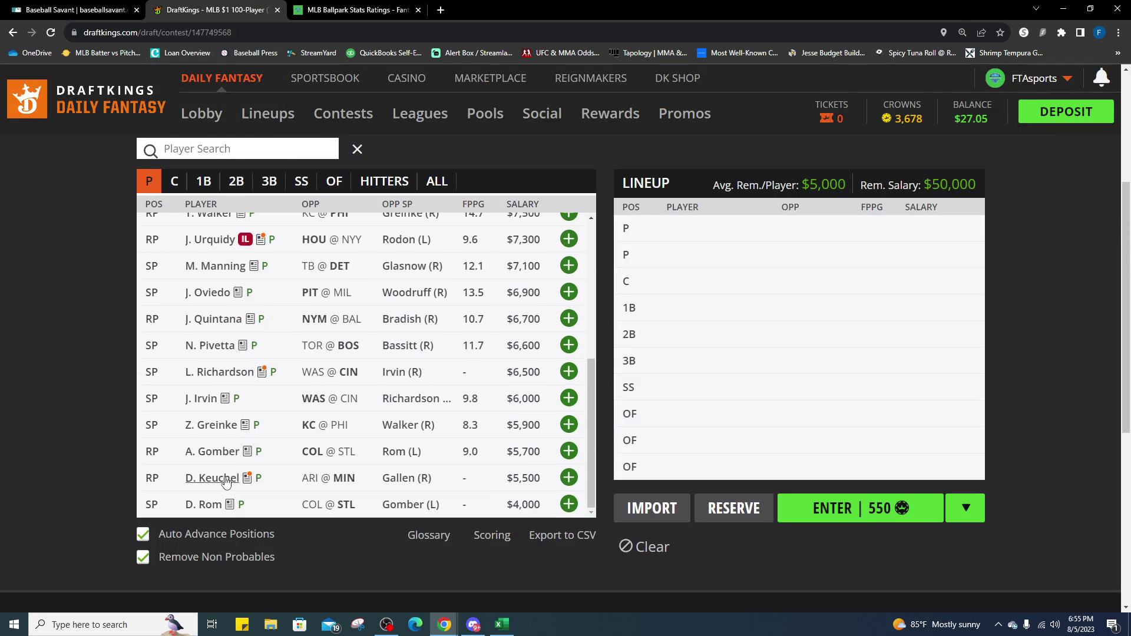
{"action": "left_click", "coordinate": [229, 480]}
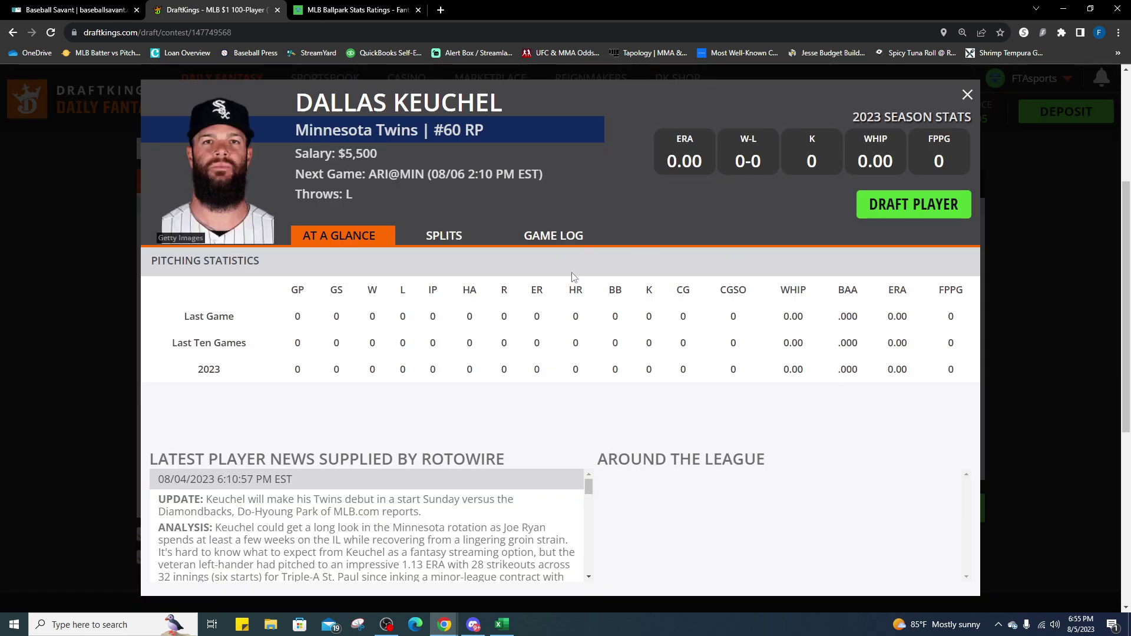
Review Dallas Keuchel's game log, splits and at-a-glance statistics, and read his latest player news.
{"action": "left_click", "coordinate": [554, 237]}
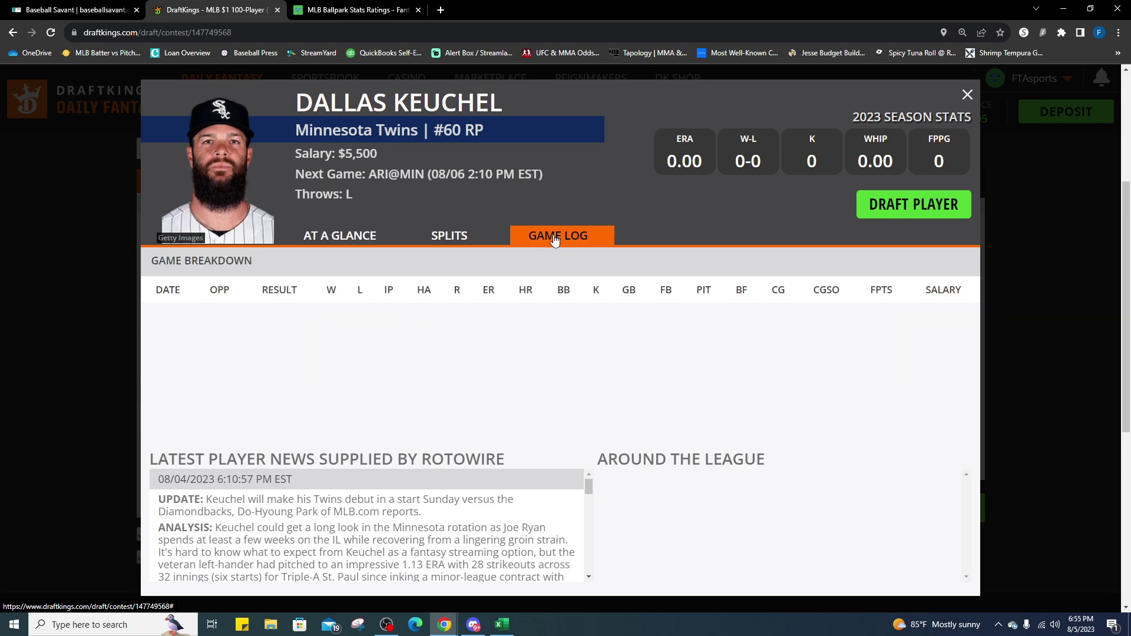
{"action": "left_click", "coordinate": [466, 236]}
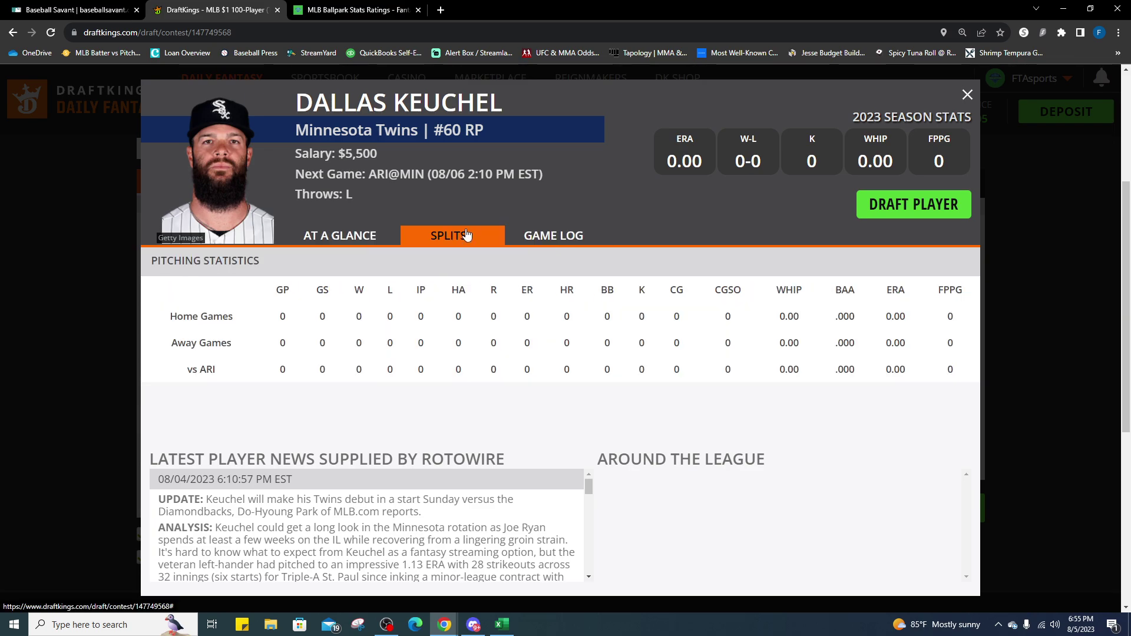
{"action": "left_click", "coordinate": [340, 237]}
{"action": "scroll", "coordinate": [400, 554], "scroll_direction": "down", "scroll_amount": 3}
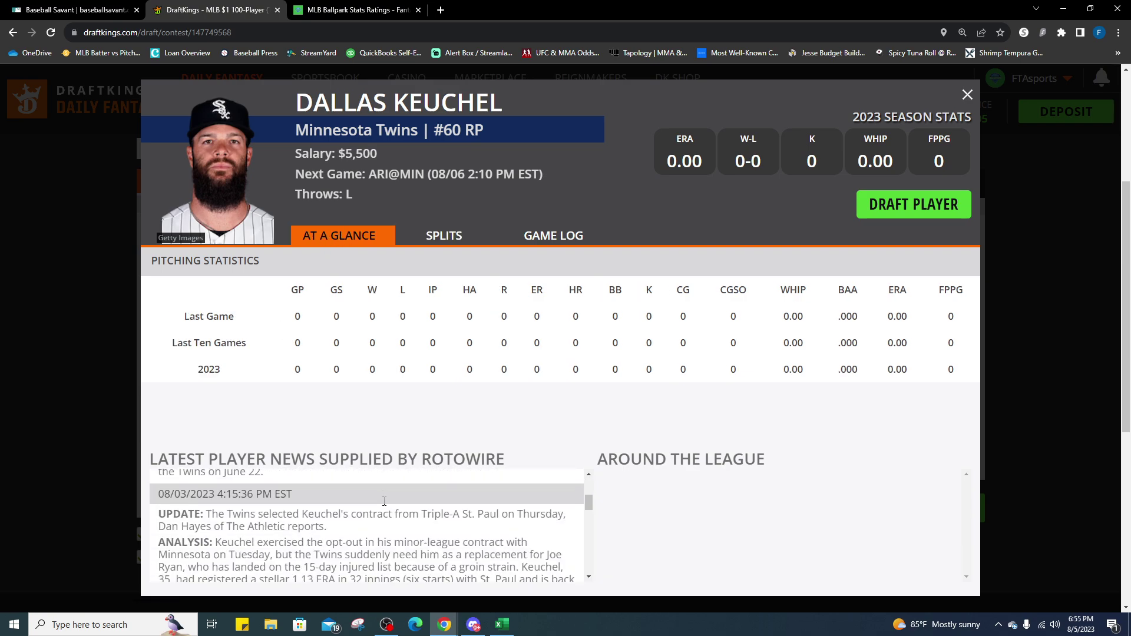
{"action": "scroll", "coordinate": [400, 553], "scroll_direction": "up", "scroll_amount": 3}
{"action": "scroll", "coordinate": [682, 526], "scroll_direction": "down", "scroll_amount": 1}
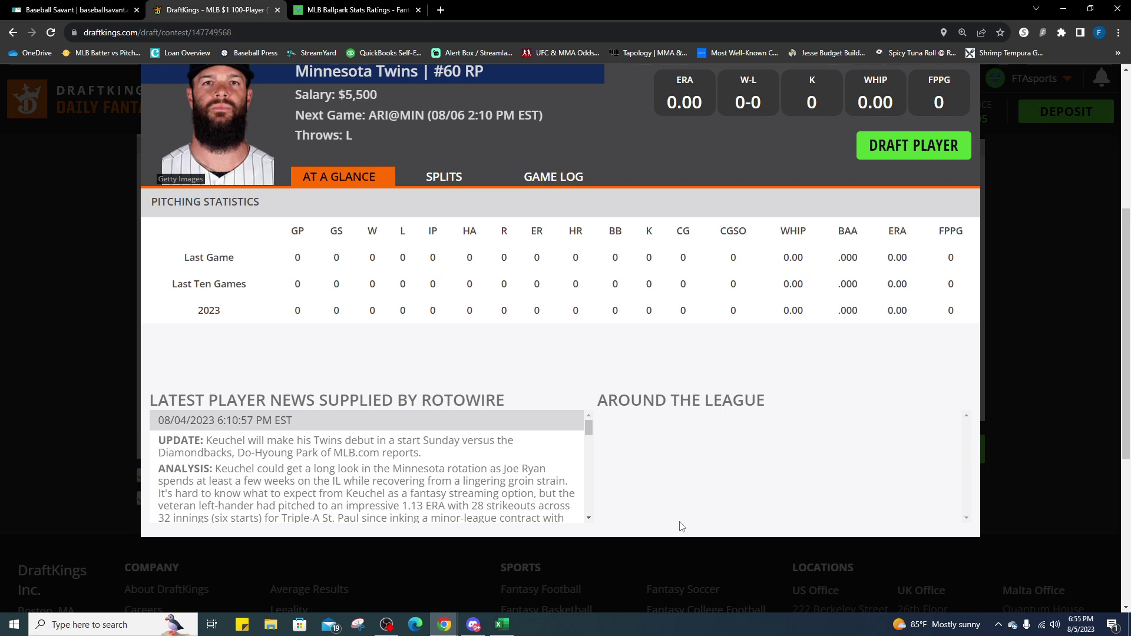
{"action": "scroll", "coordinate": [556, 508], "scroll_direction": "down", "scroll_amount": 1}
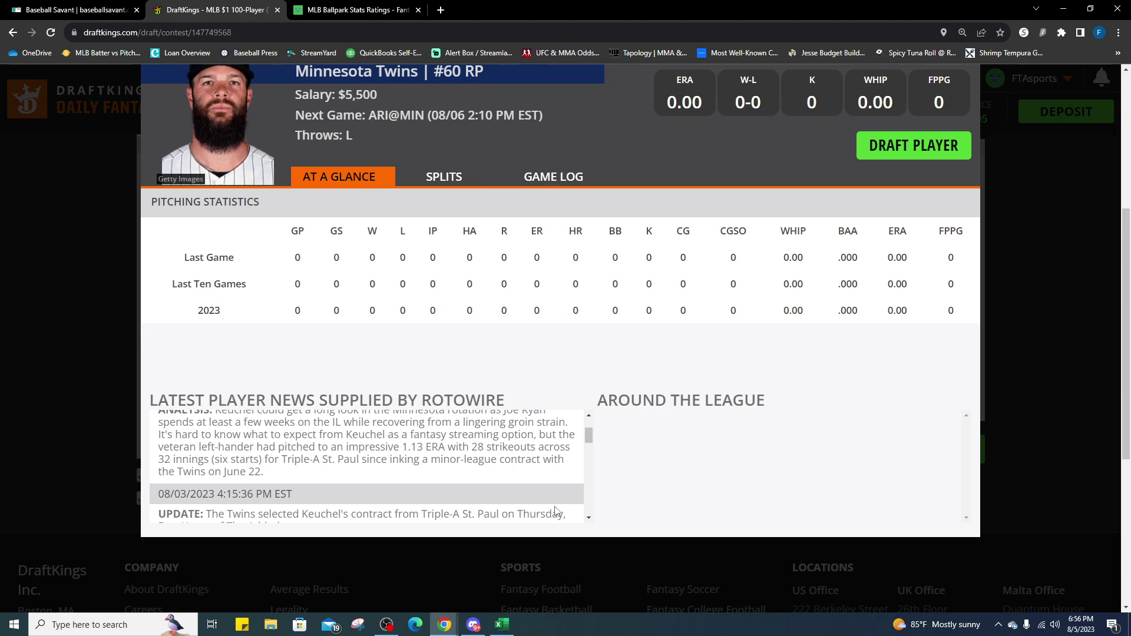
{"action": "scroll", "coordinate": [796, 294], "scroll_direction": "up", "scroll_amount": 1}
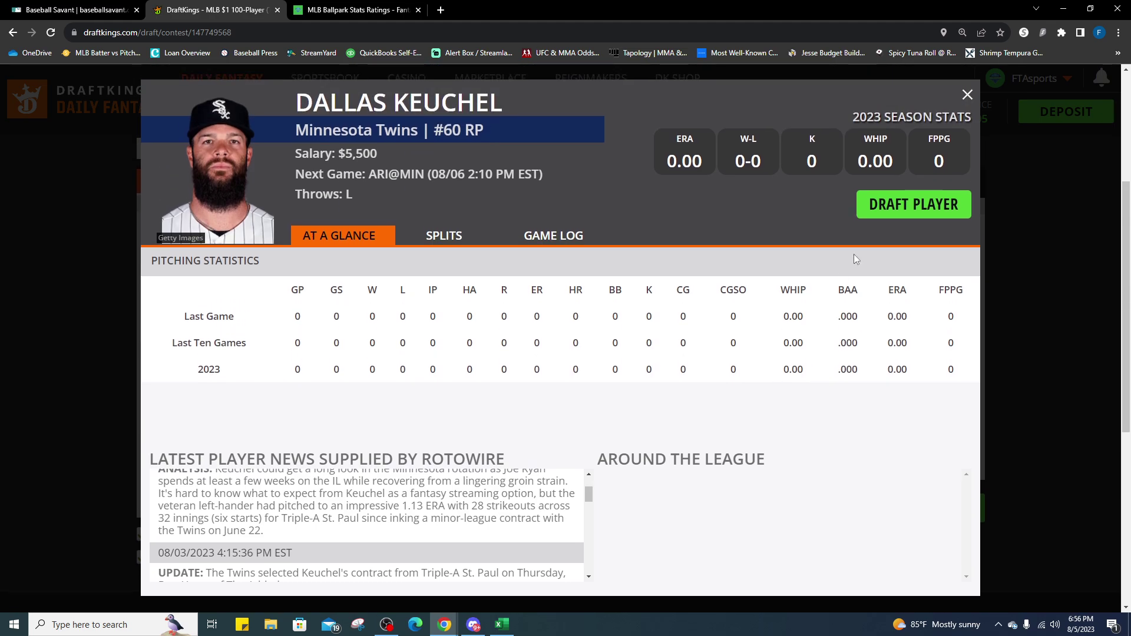
Close Dallas Keuchel's player card and check the Arizona Diamondbacks @ Minnesota Twins probable pitchers on Baseball Savant, returning to DraftKings.
{"action": "left_click", "coordinate": [967, 96]}
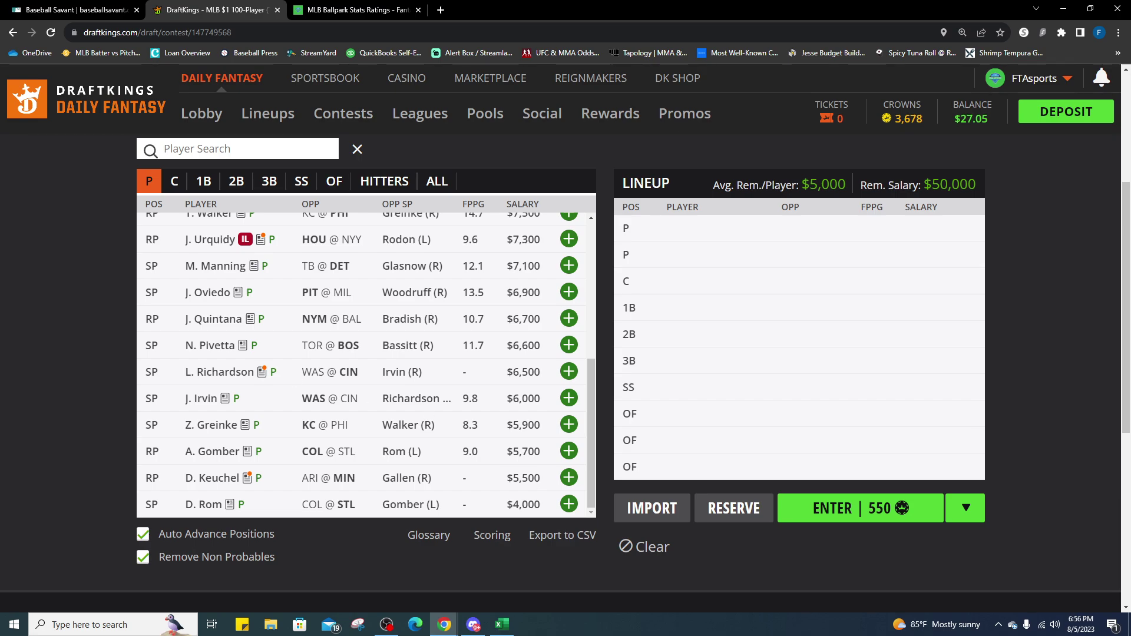
{"action": "key", "text": "alt+Tab"}
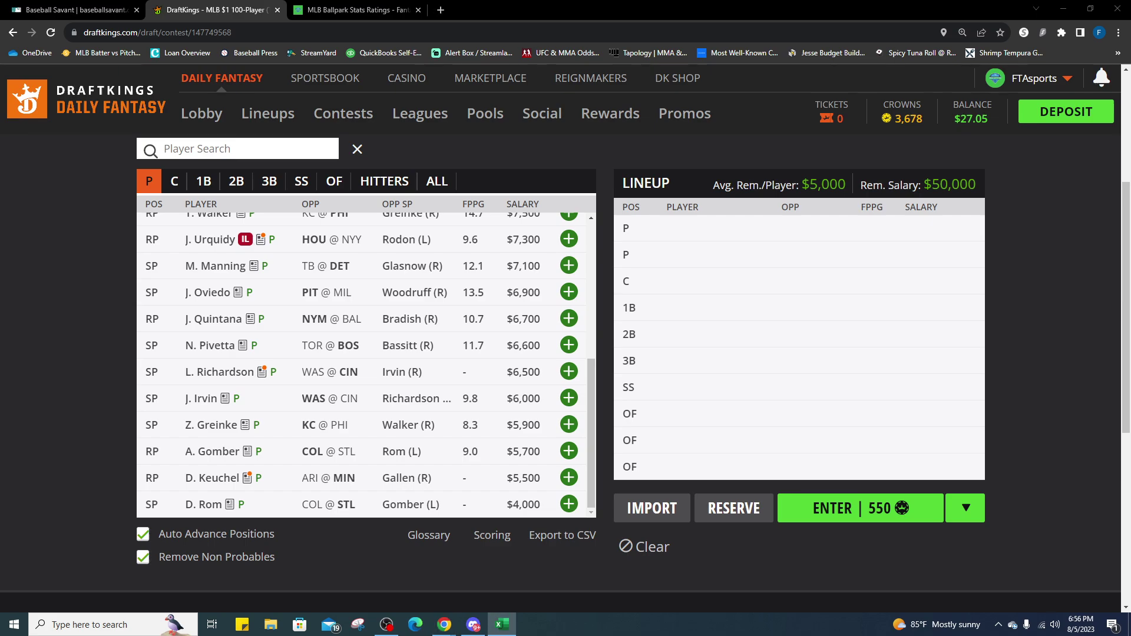
{"action": "left_click", "coordinate": [77, 9]}
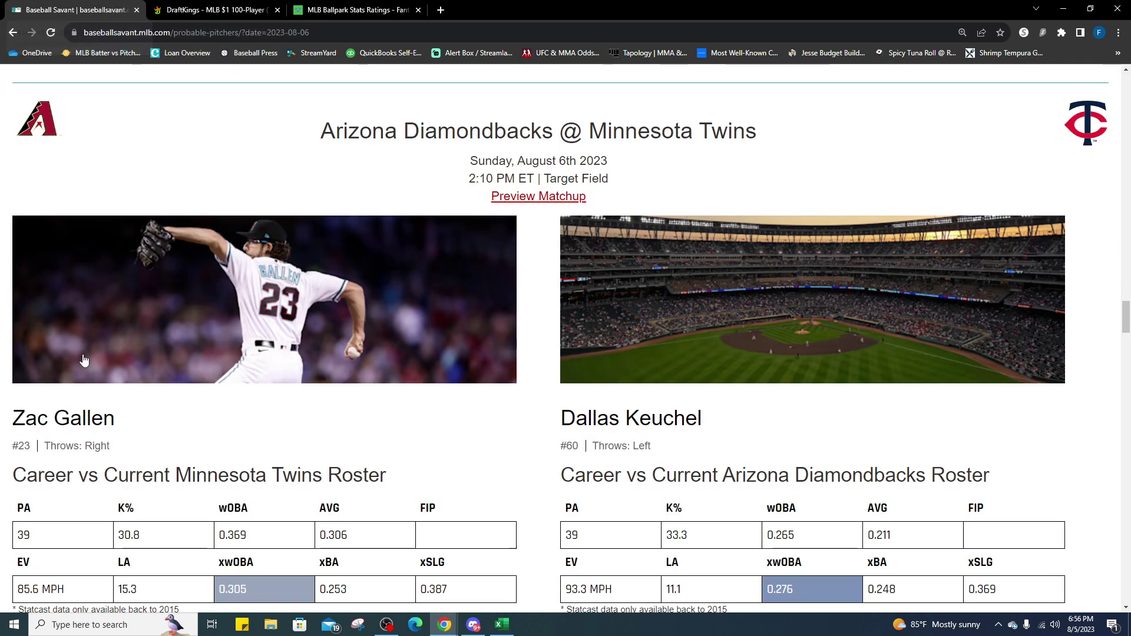
{"action": "left_click", "coordinate": [246, 10]}
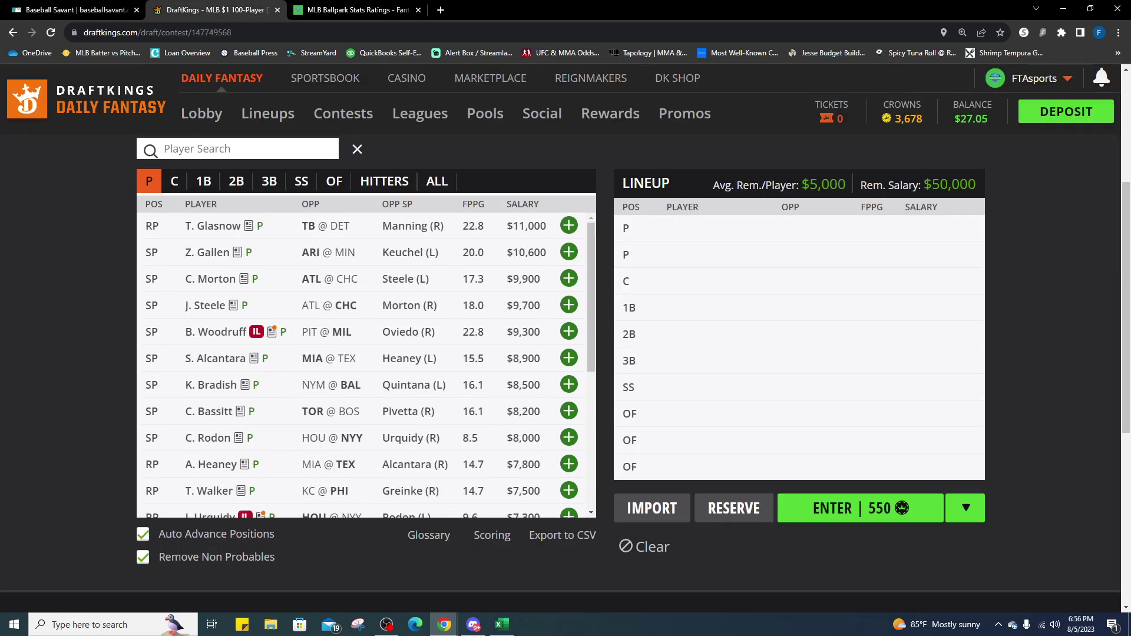
Switch to Excel and sort the Arizona hitters on the Splits vs LHP sheet by PA from largest to smallest.
{"action": "key", "text": "alt+Tab"}
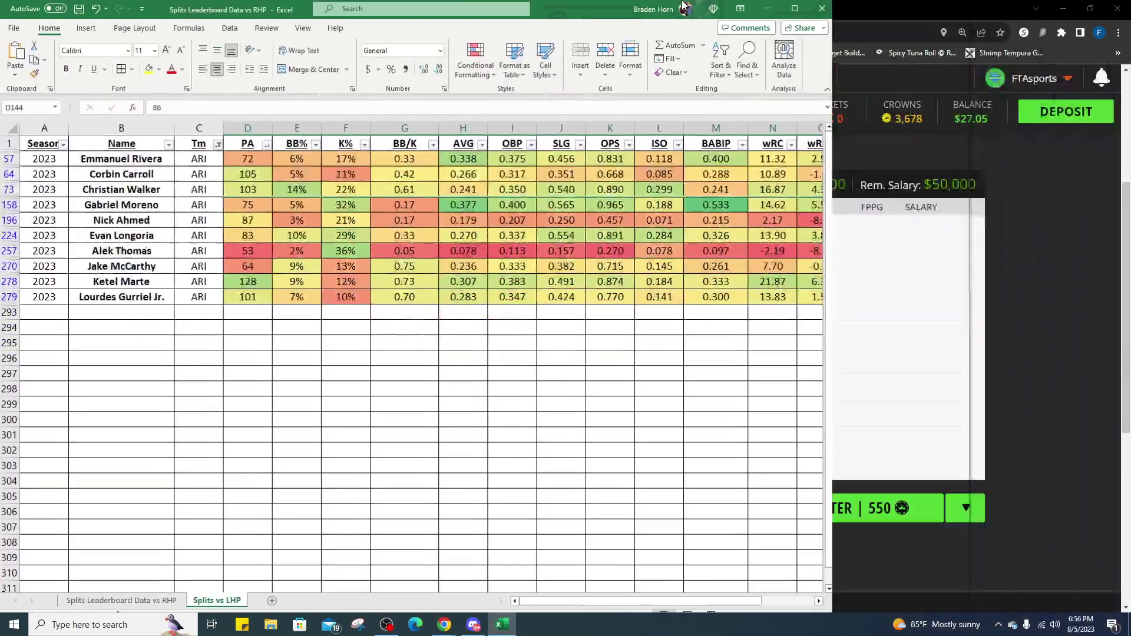
{"action": "double_click", "coordinate": [683, 6]}
{"action": "left_click", "coordinate": [274, 146]}
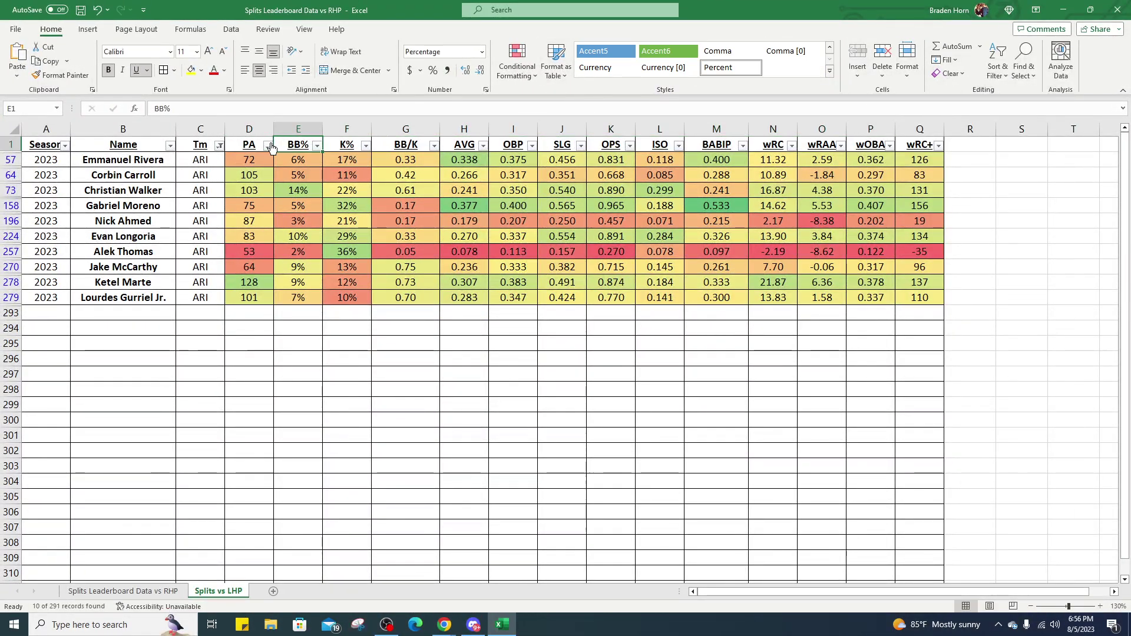
{"action": "left_click", "coordinate": [268, 146]}
{"action": "left_click", "coordinate": [171, 174]}
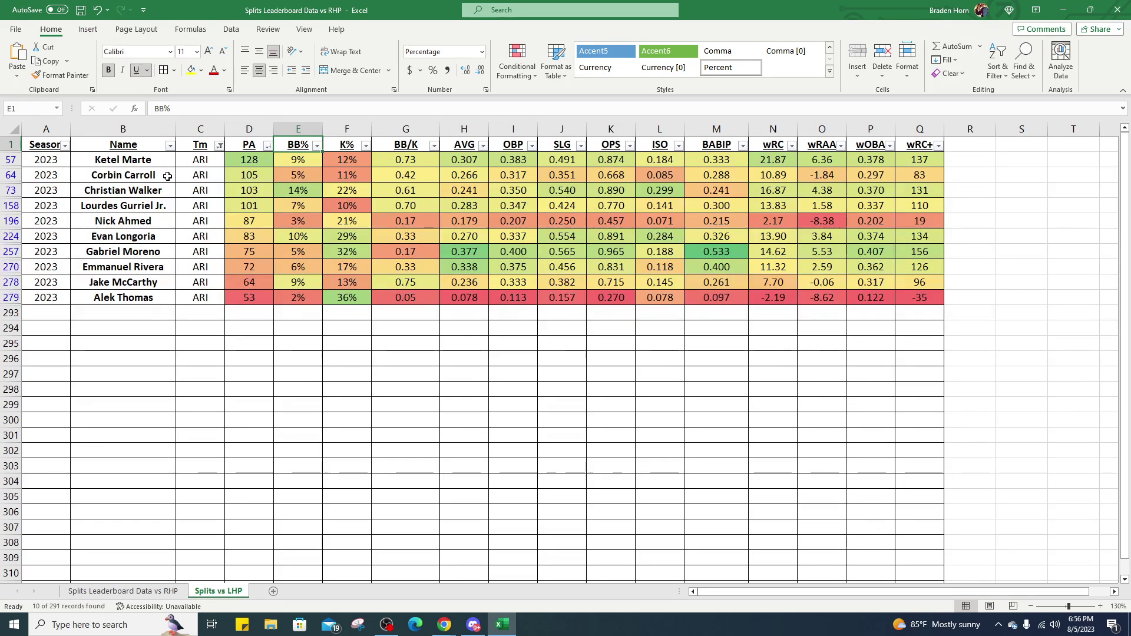
Examine the split stats of Corbin Carroll, Christian Walker, Lourdes Gurriel Jr. and Gabriel Moreno, and minimize the workbook.
{"action": "left_click_drag", "start_coordinate": [220, 177], "coordinate": [933, 175]}
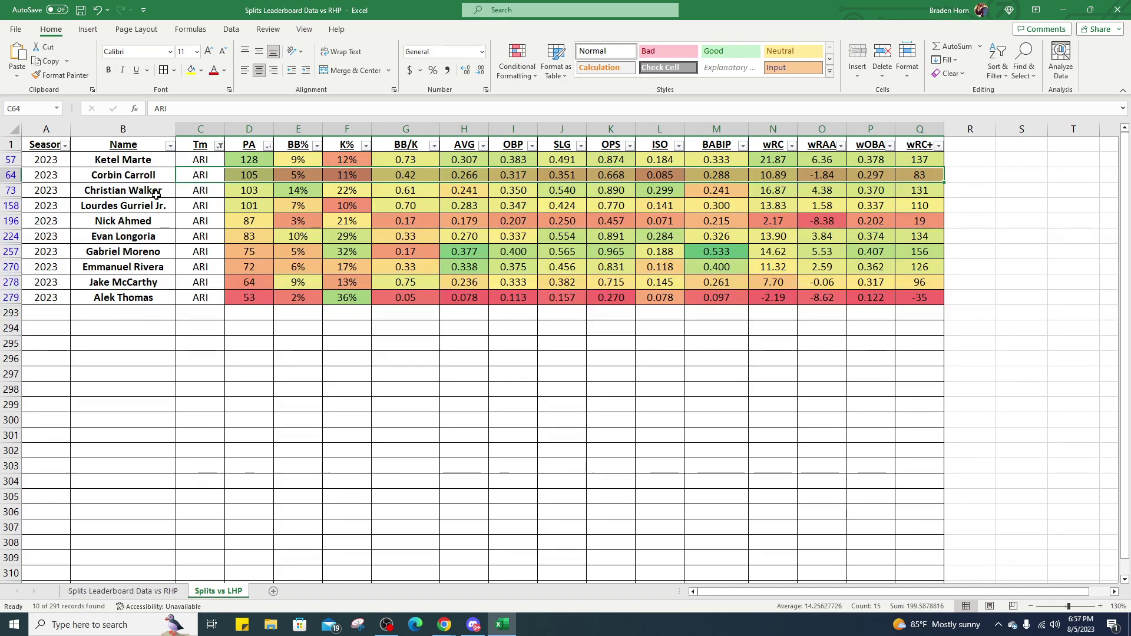
{"action": "left_click_drag", "start_coordinate": [156, 194], "coordinate": [424, 206]}
{"action": "left_click_drag", "start_coordinate": [530, 207], "coordinate": [937, 206]}
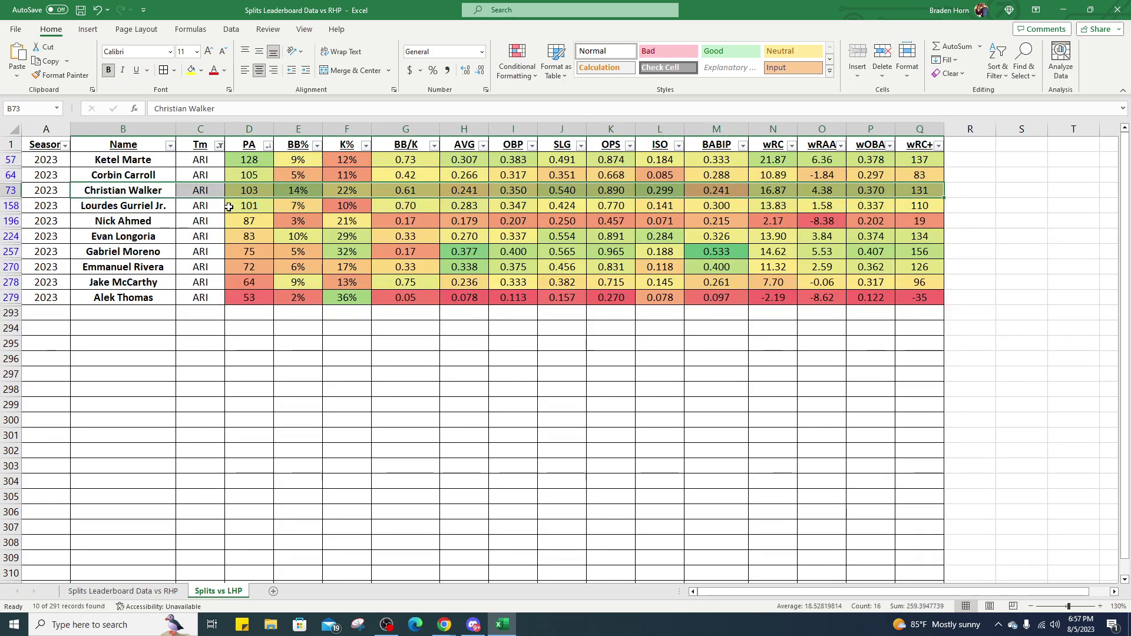
{"action": "left_click_drag", "start_coordinate": [157, 205], "coordinate": [928, 205]}
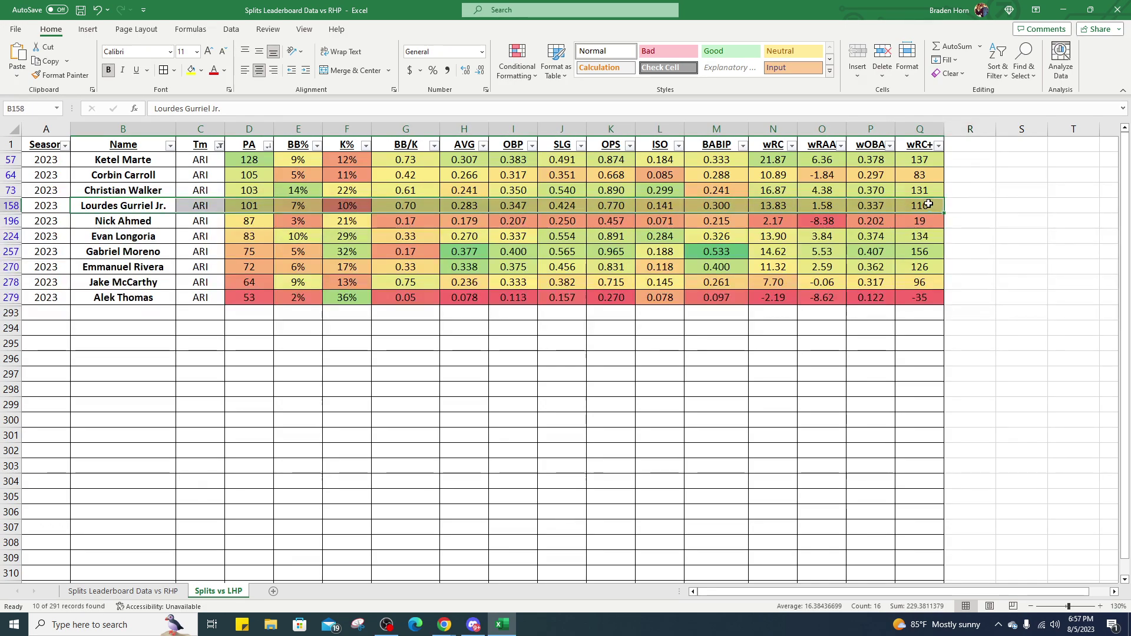
{"action": "left_click_drag", "start_coordinate": [101, 252], "coordinate": [915, 249]}
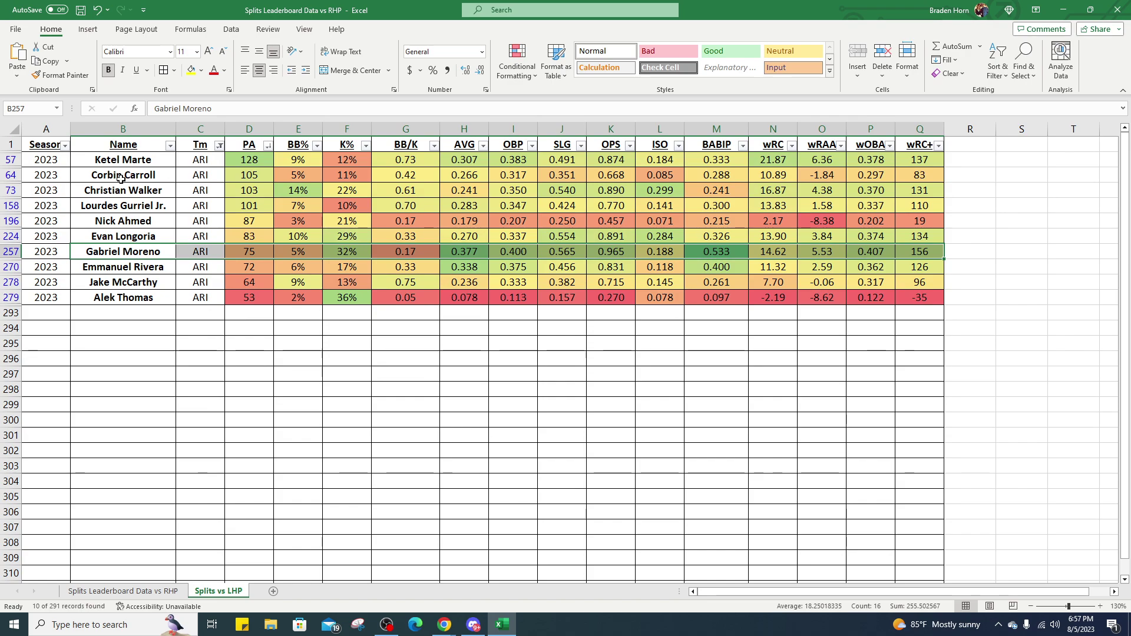
{"action": "left_click_drag", "start_coordinate": [127, 159], "coordinate": [134, 200]}
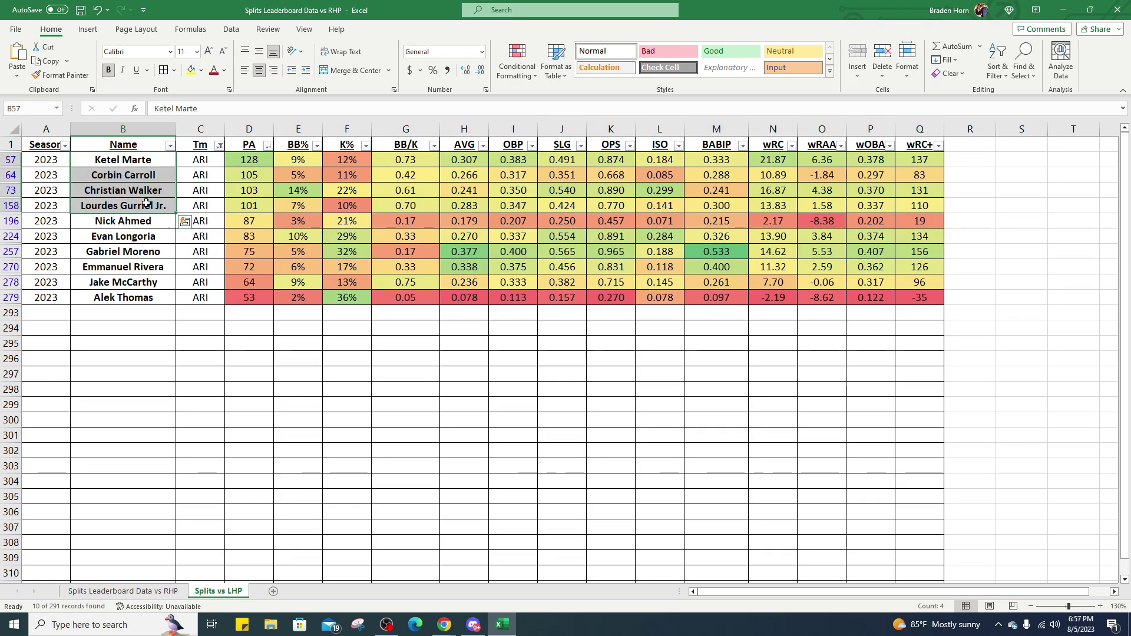
{"action": "key", "text": "super+Down"}
{"action": "key", "text": "super+Down"}
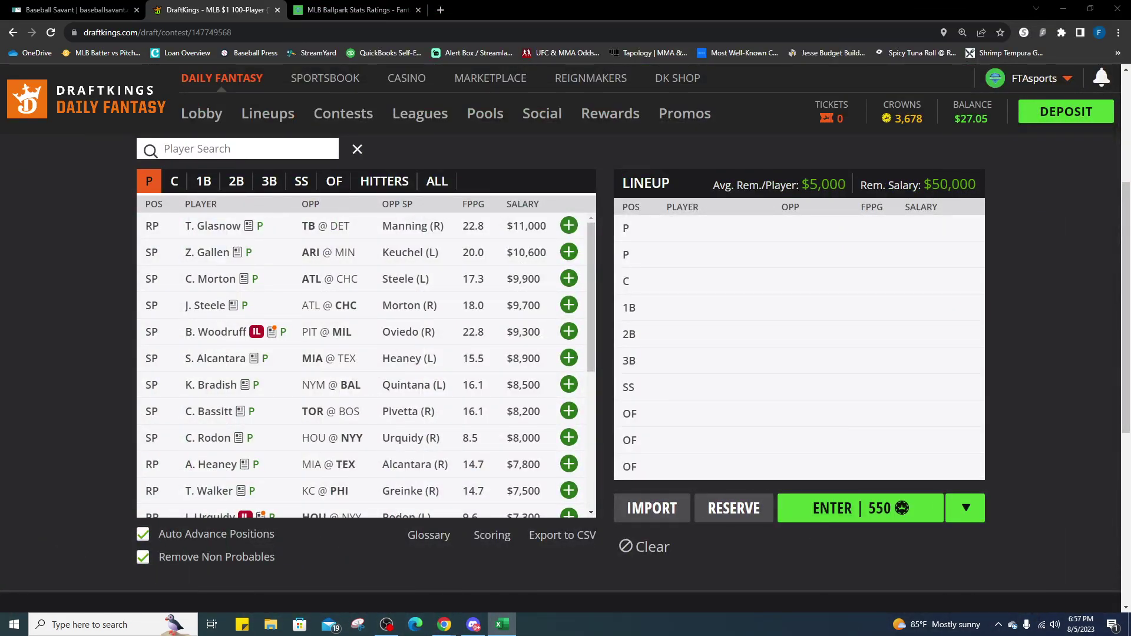
Open Zac Gallen's game log on DraftKings and examine the fantasy points from his recent starts.
{"action": "left_click", "coordinate": [347, 9]}
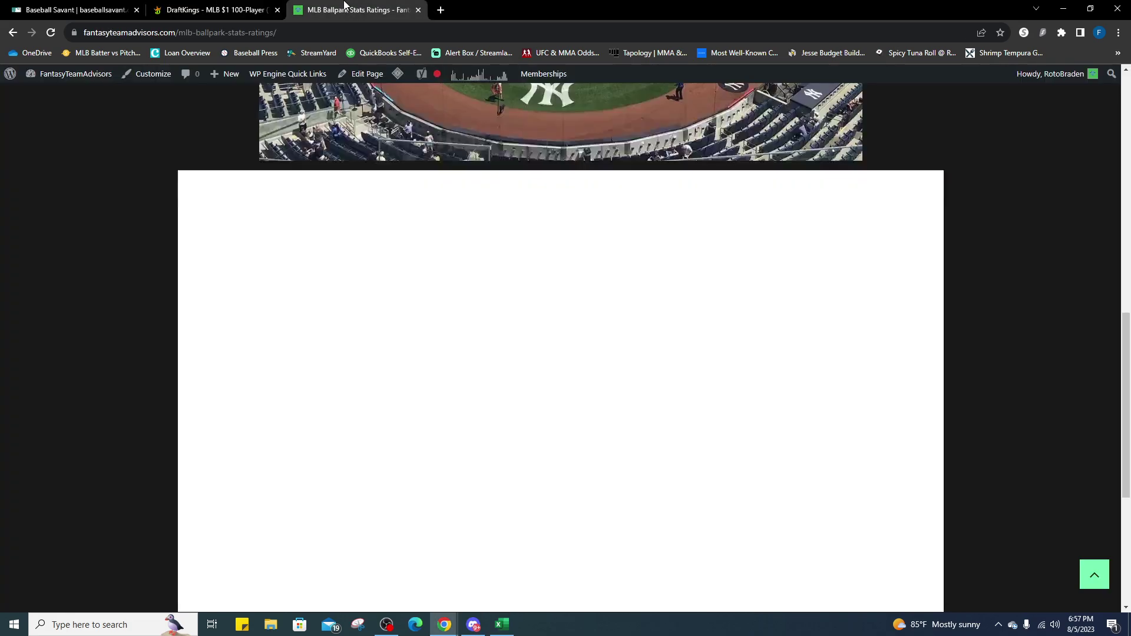
{"action": "left_click", "coordinate": [218, 9]}
{"action": "left_click", "coordinate": [225, 258]}
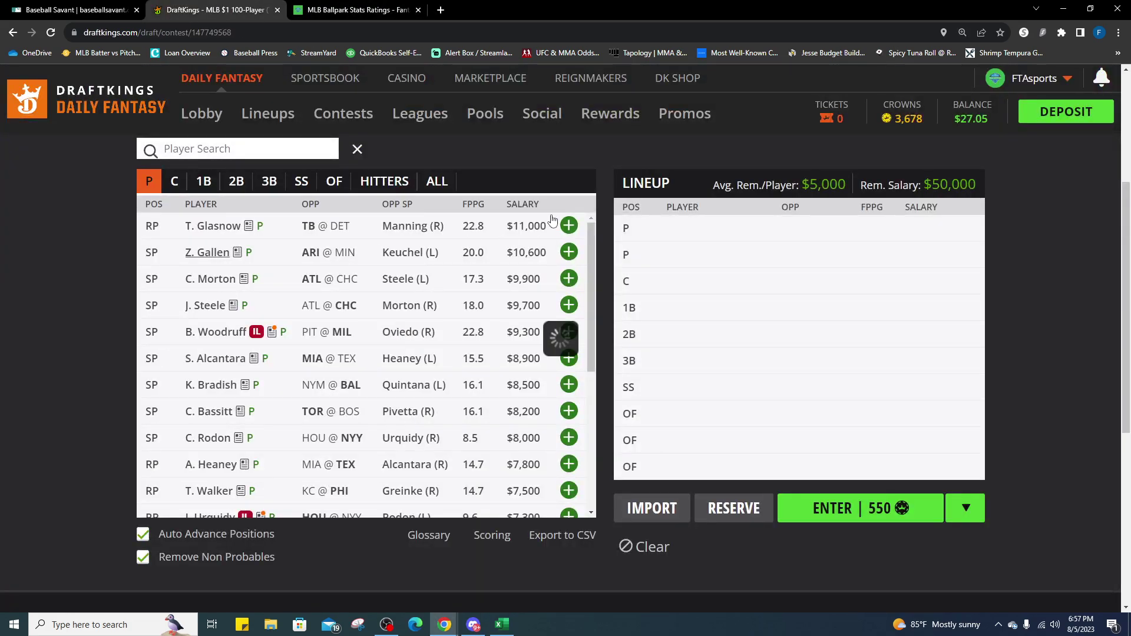
{"action": "left_click", "coordinate": [549, 237]}
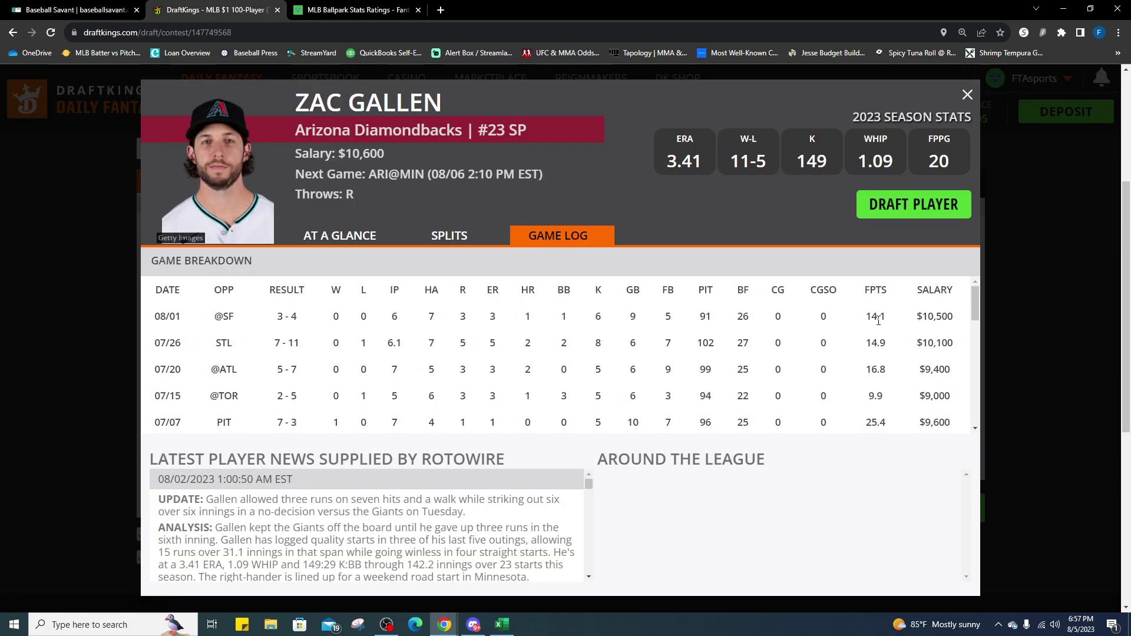
{"action": "left_click_drag", "start_coordinate": [889, 396], "coordinate": [873, 314]}
{"action": "left_click", "coordinate": [872, 334]}
Examine the away-game ERA and FPPG in Zac Gallen's splits.
{"action": "left_click", "coordinate": [435, 242]}
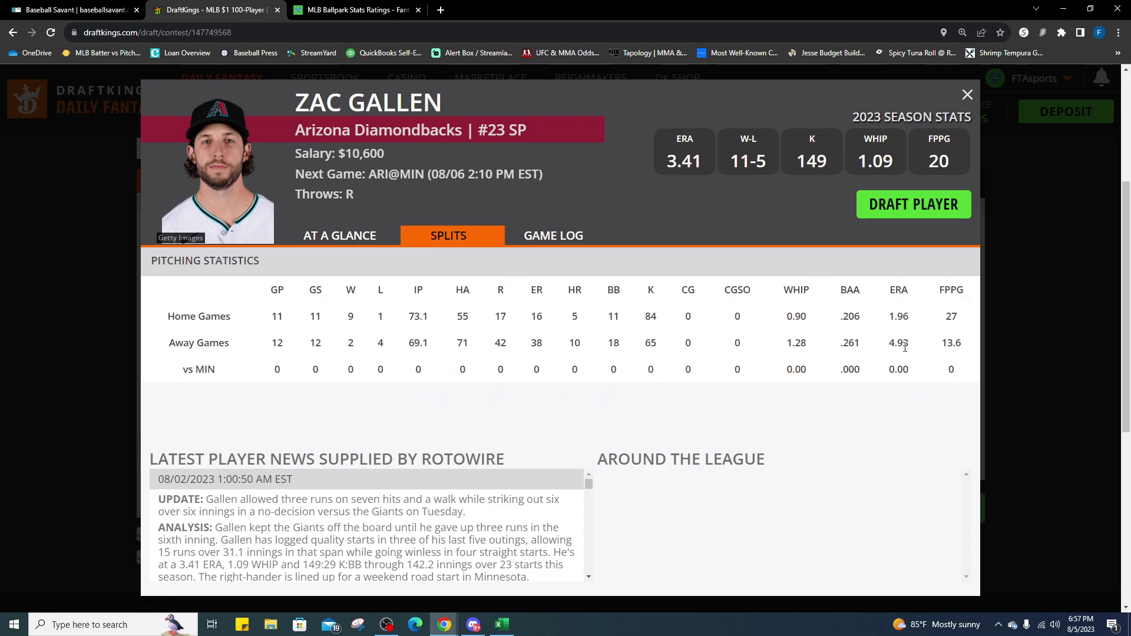
{"action": "left_click_drag", "start_coordinate": [913, 345], "coordinate": [890, 344]}
{"action": "left_click_drag", "start_coordinate": [966, 345], "coordinate": [941, 347]}
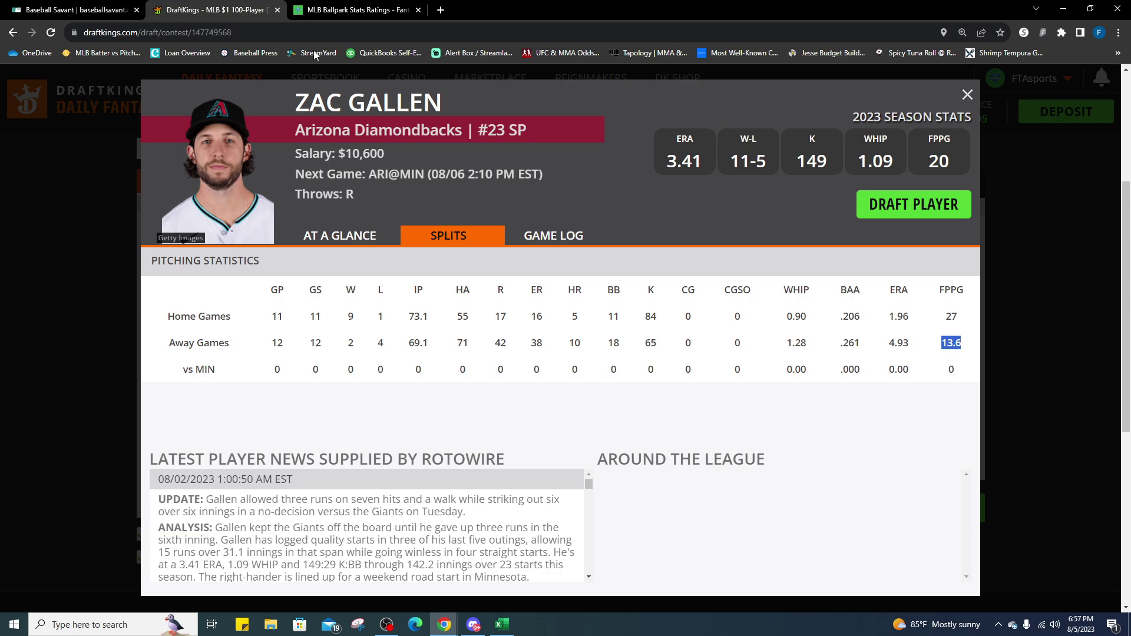
Switch to Excel and sort the Minnesota hitters on the Splits Leaderboard Data vs RHP sheet by PA from largest to smallest.
{"action": "key", "text": "alt+Tab"}
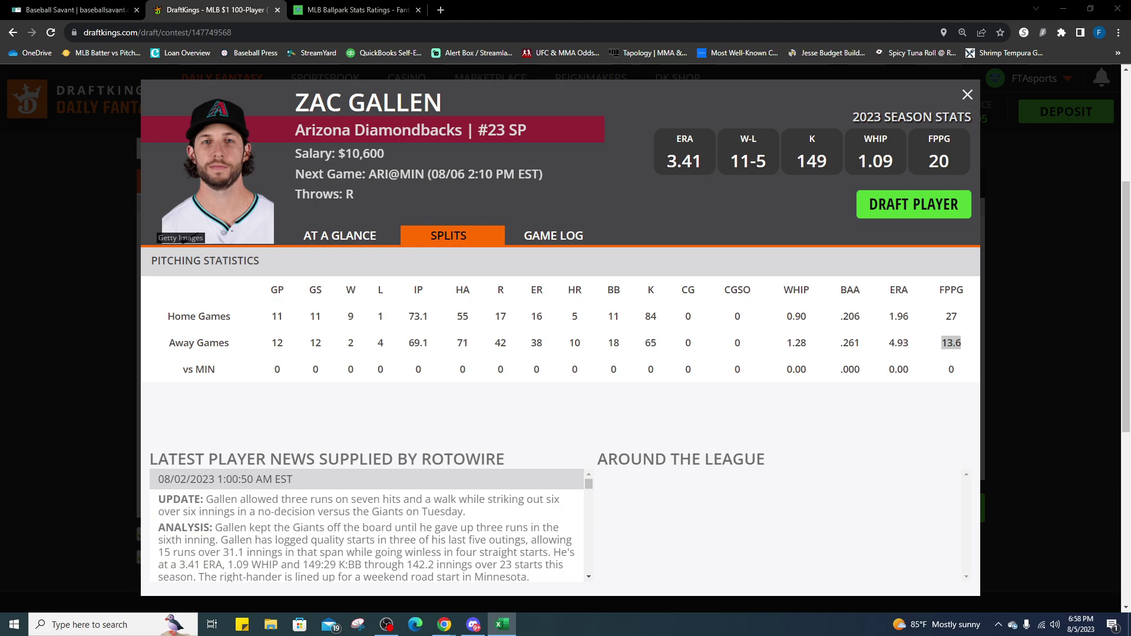
{"action": "key", "text": "alt+Tab"}
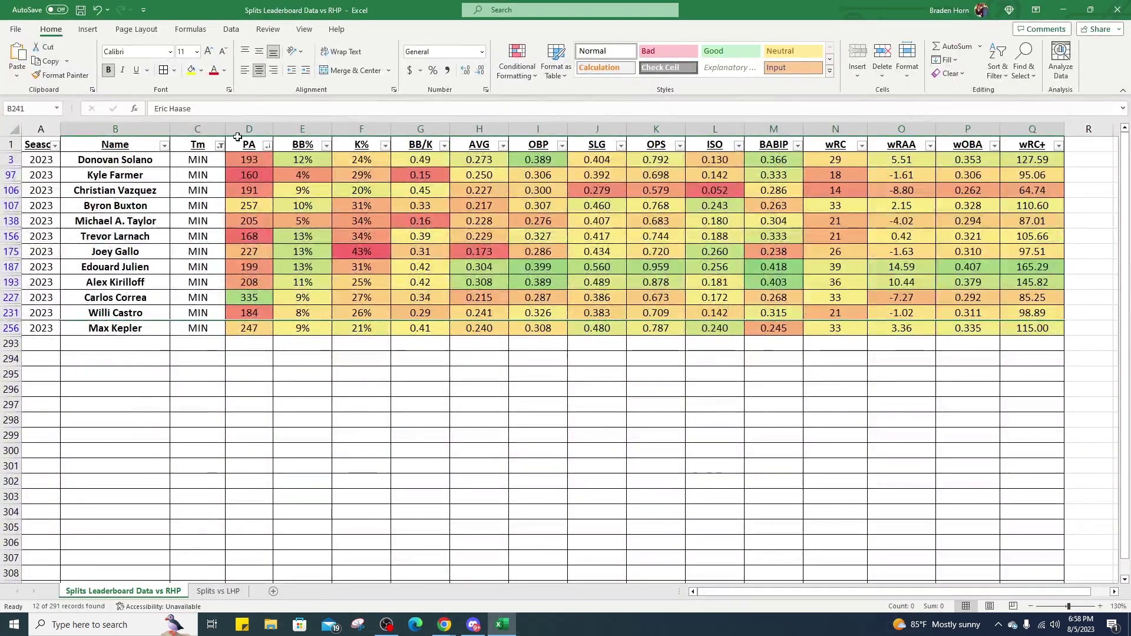
{"action": "left_click", "coordinate": [267, 145]}
{"action": "left_click", "coordinate": [271, 175]}
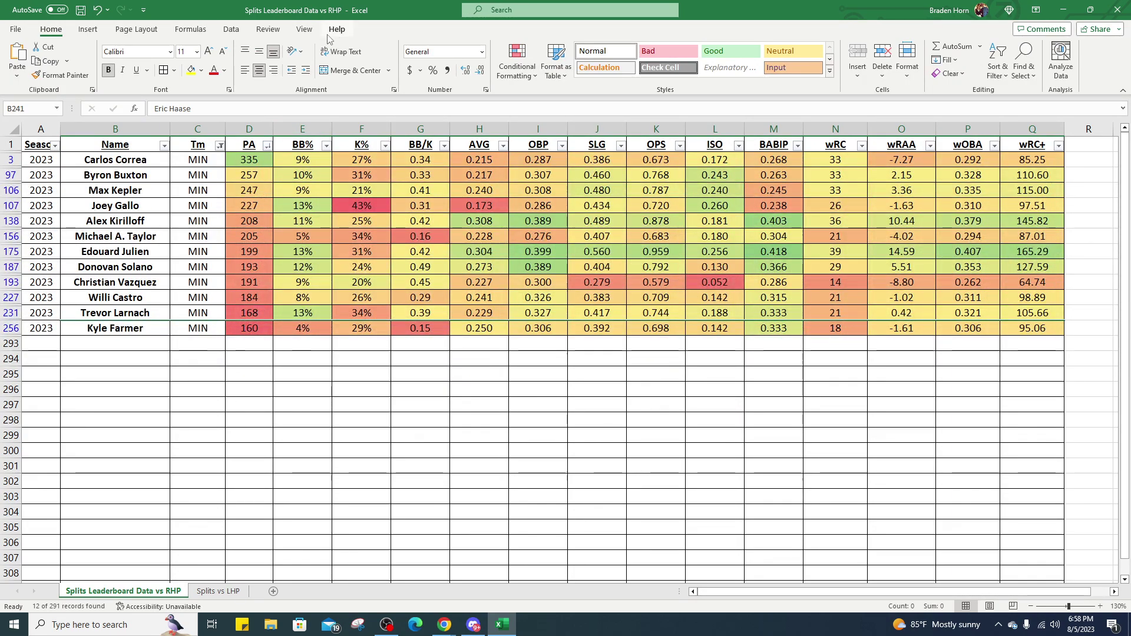
Examine Carlos Correa's stats against right-handed pitching, from PA, BB% and K% through SLG.
{"action": "left_click", "coordinate": [246, 159]}
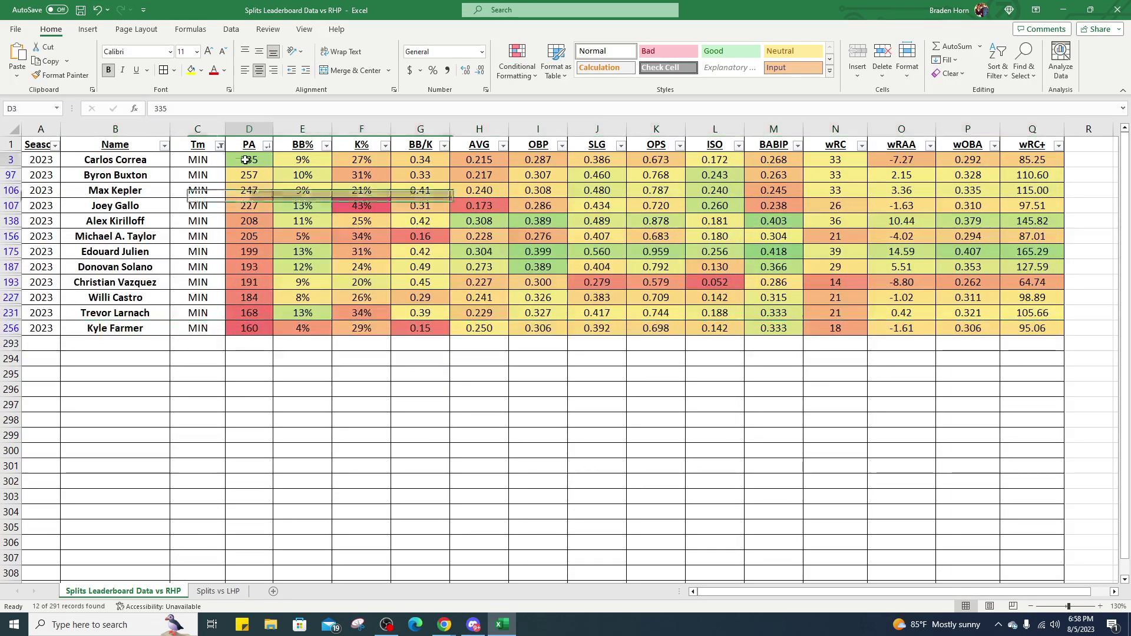
{"action": "left_click", "coordinate": [322, 164]}
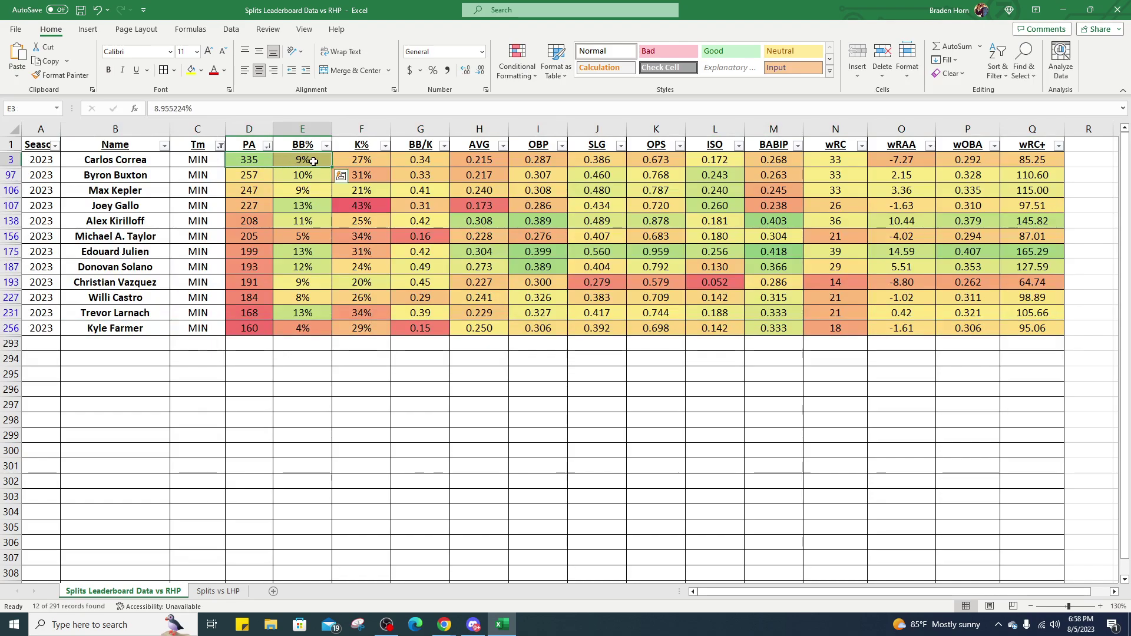
{"action": "left_click", "coordinate": [364, 158]}
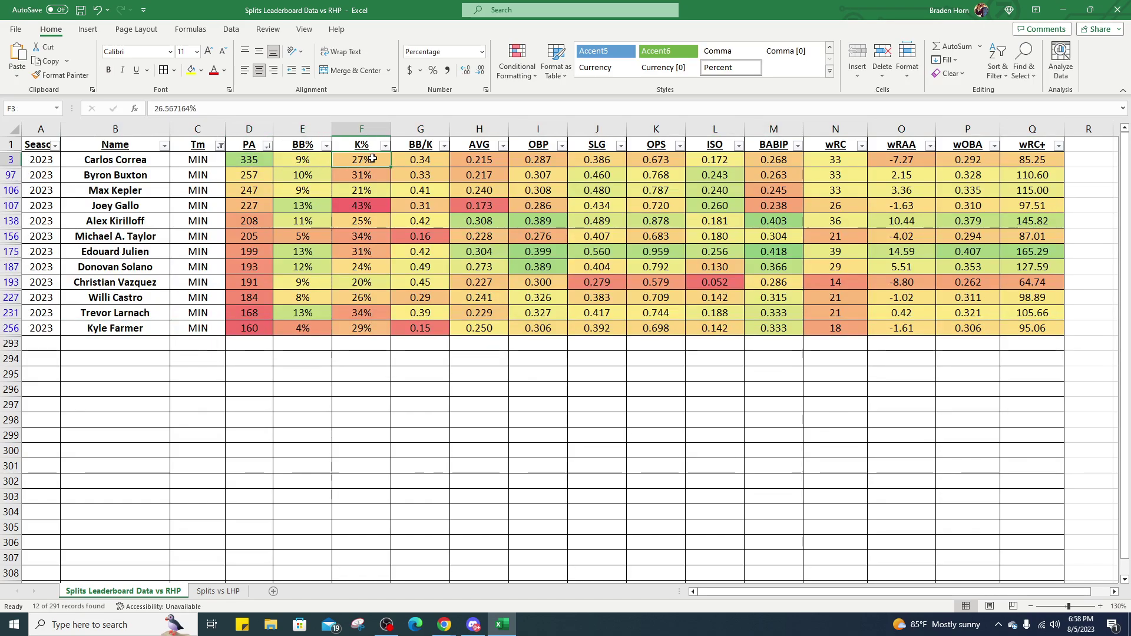
{"action": "left_click", "coordinate": [426, 160]}
{"action": "key", "text": "shift+Right"}
{"action": "key", "text": "shift+Right"}
{"action": "key", "text": "shift+Right"}
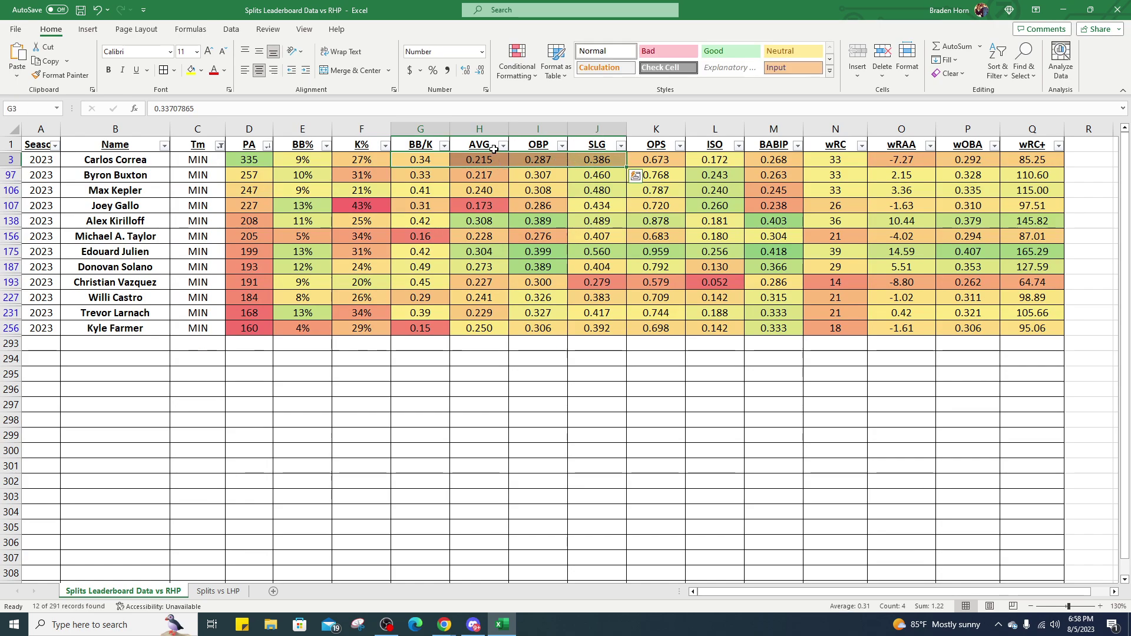
Review the vs RHP rows of Joey Gallo, Byron Buxton, Max Kepler, Edouard Julien and Donovan Solano.
{"action": "left_click_drag", "start_coordinate": [159, 202], "coordinate": [895, 204]}
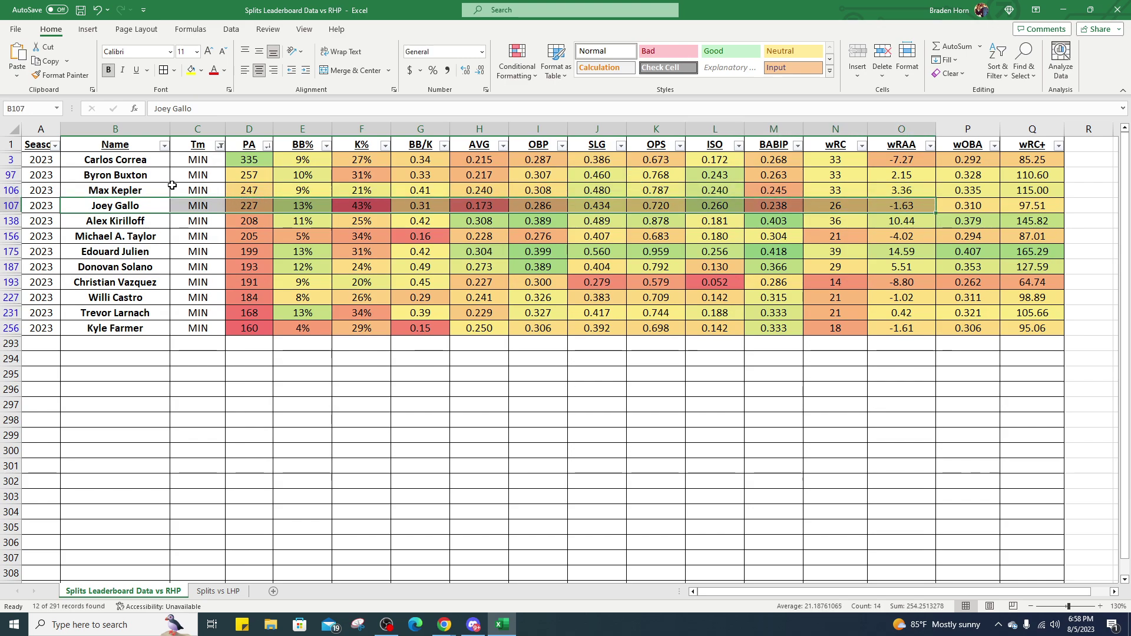
{"action": "left_click_drag", "start_coordinate": [147, 175], "coordinate": [361, 175]}
{"action": "left_click_drag", "start_coordinate": [152, 191], "coordinate": [1037, 191]}
{"action": "left_click_drag", "start_coordinate": [136, 251], "coordinate": [1037, 253]}
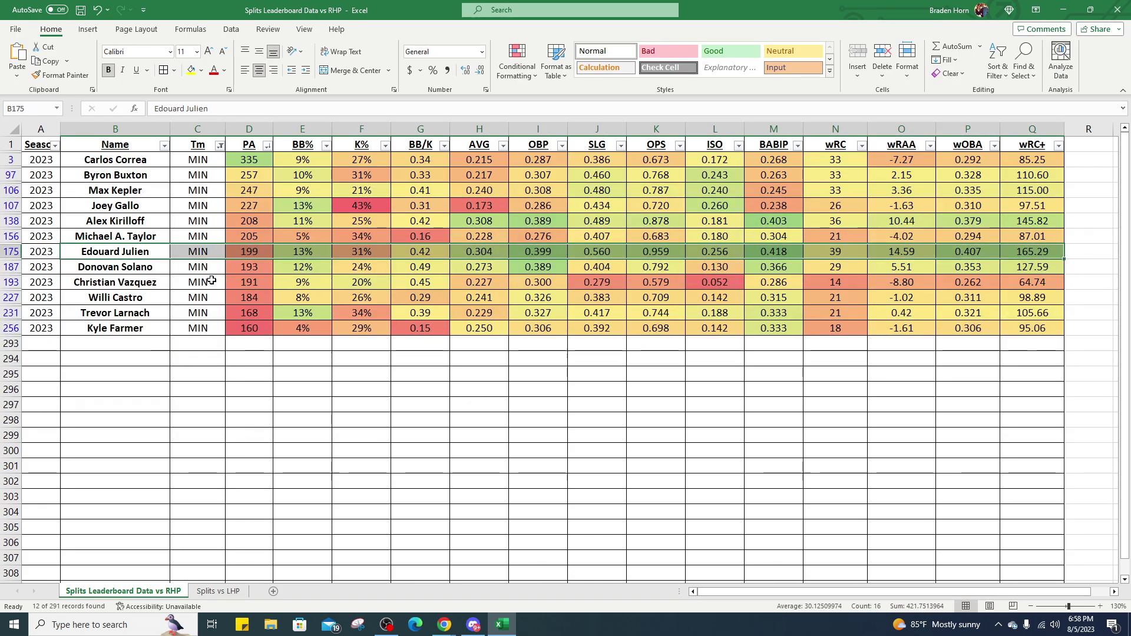
{"action": "left_click_drag", "start_coordinate": [136, 267], "coordinate": [1070, 263]}
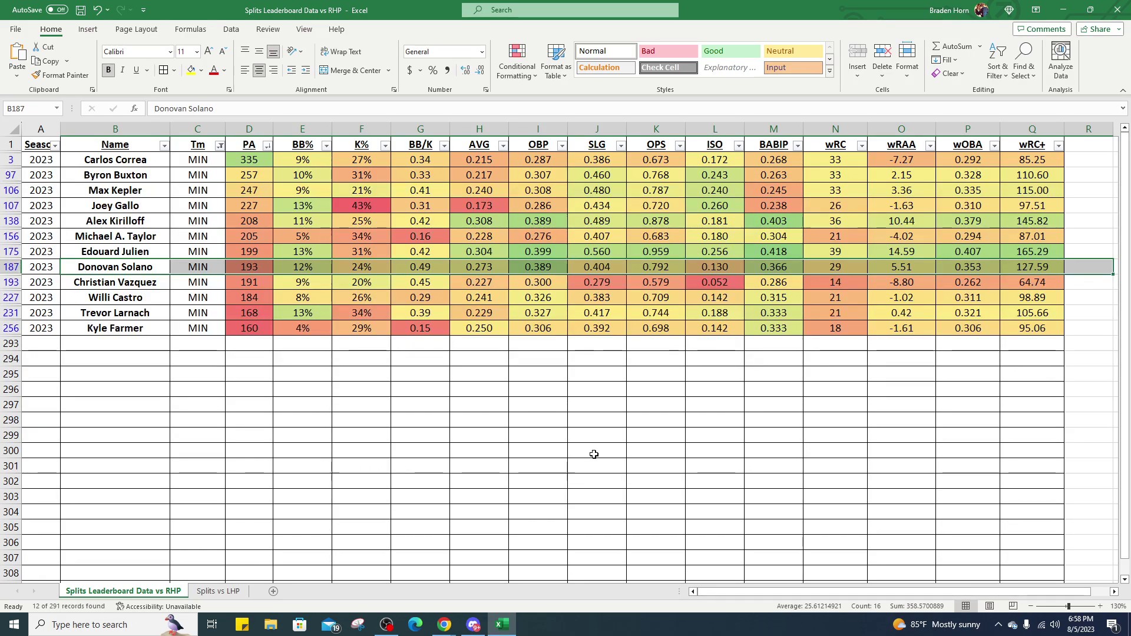
Minimize the workbook, close Zac Gallen's player card, and examine the Pittsburgh Pirates @ Milwaukee Brewers pitching matchup on Baseball Savant.
{"action": "left_click", "coordinate": [1064, 10]}
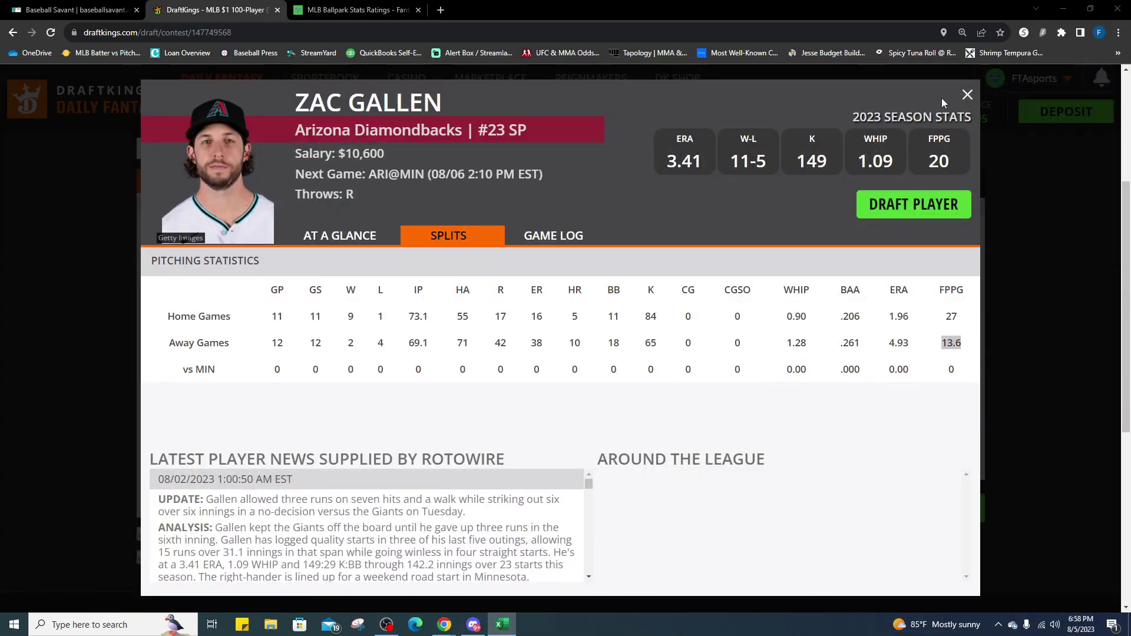
{"action": "left_click", "coordinate": [967, 95]}
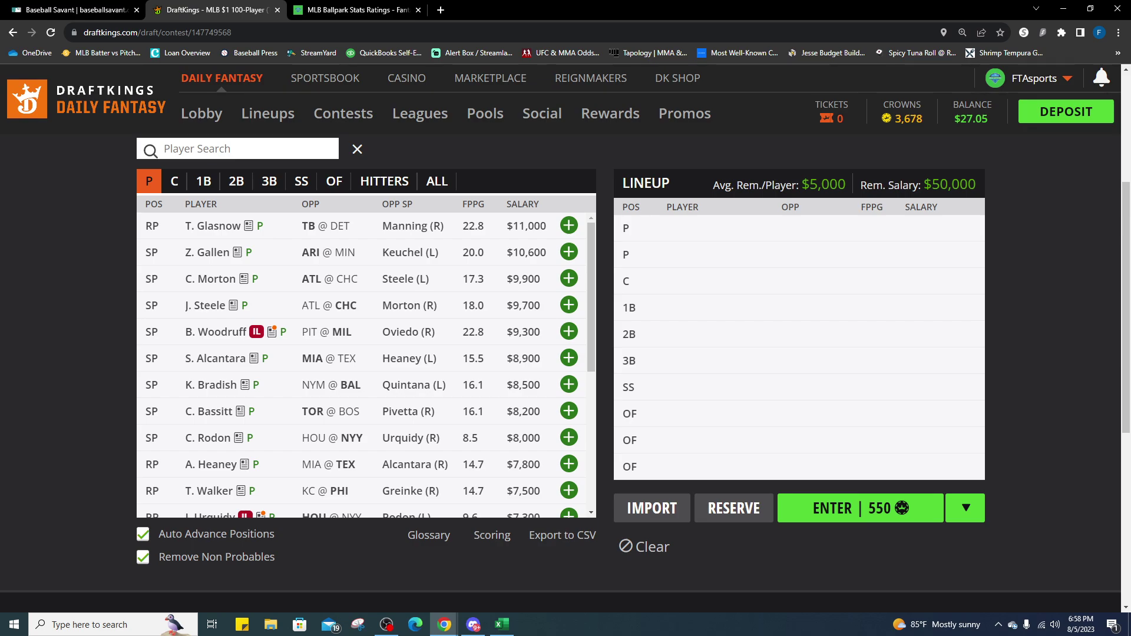
{"action": "key", "text": "alt+Tab"}
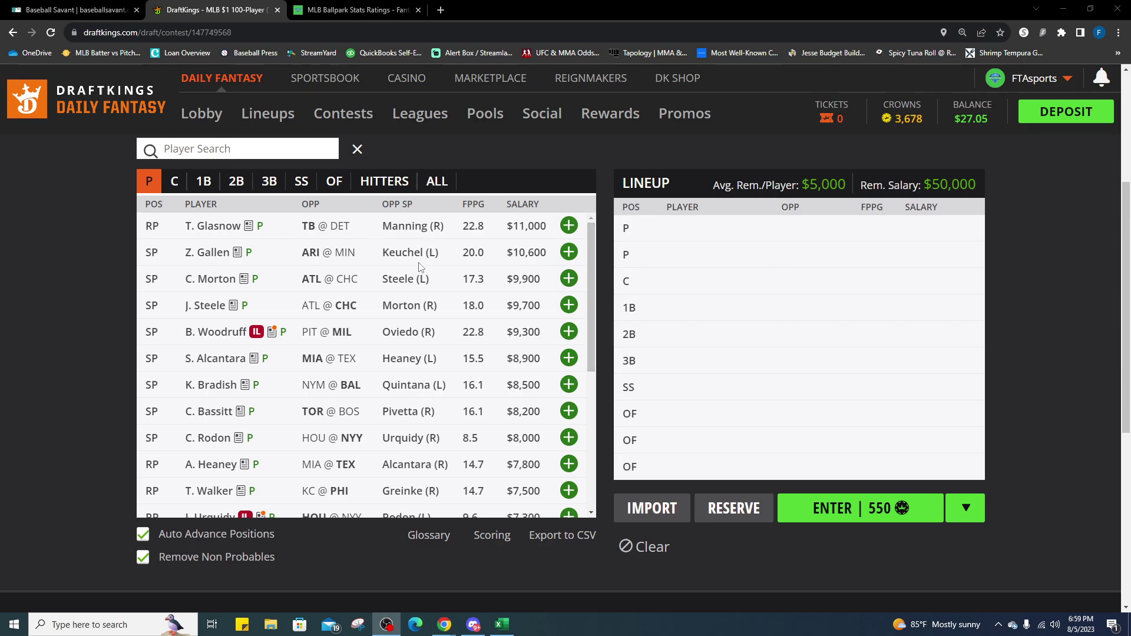
{"action": "left_click", "coordinate": [89, 7]}
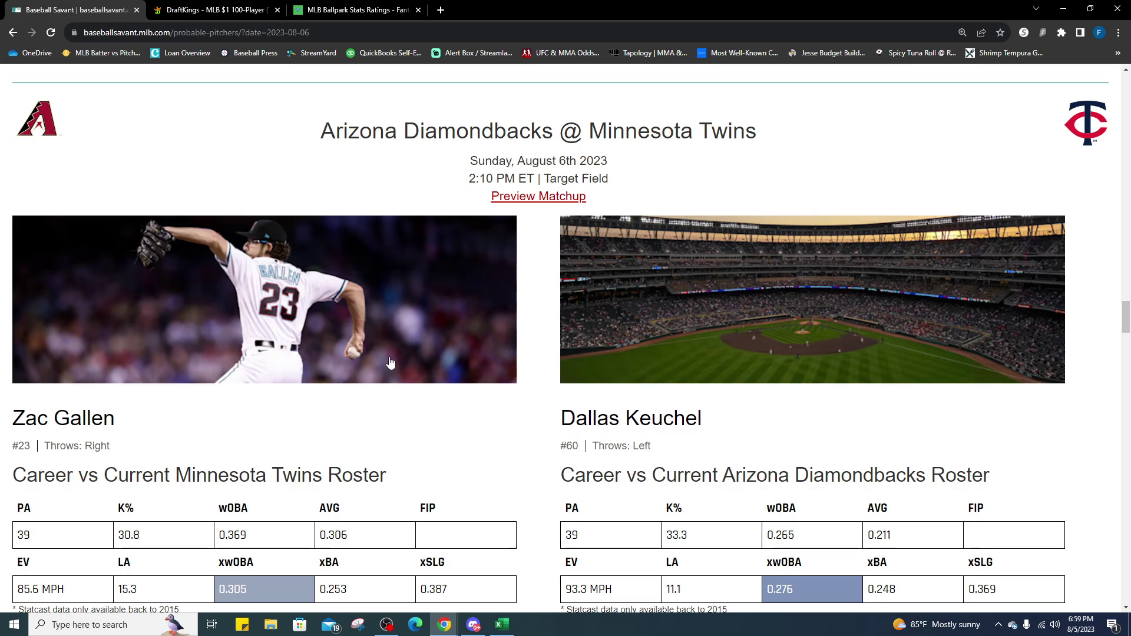
{"action": "scroll", "coordinate": [519, 353], "scroll_direction": "down", "scroll_amount": 1}
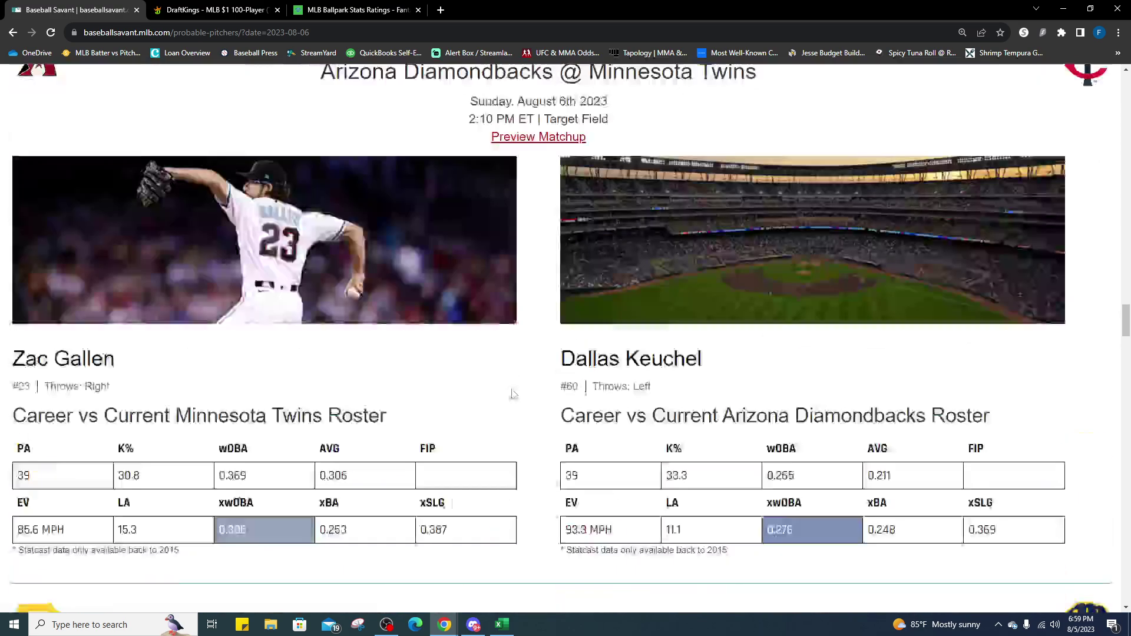
{"action": "scroll", "coordinate": [707, 336], "scroll_direction": "up", "scroll_amount": 1}
{"action": "scroll", "coordinate": [471, 365], "scroll_direction": "down", "scroll_amount": 9}
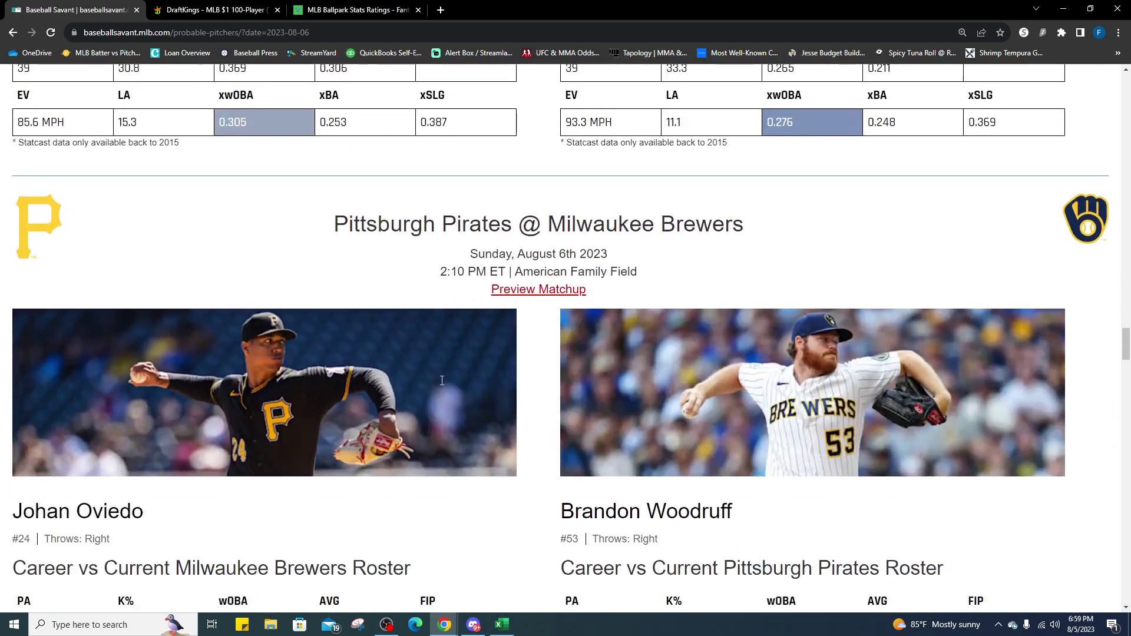
{"action": "scroll", "coordinate": [545, 379], "scroll_direction": "down", "scroll_amount": 1}
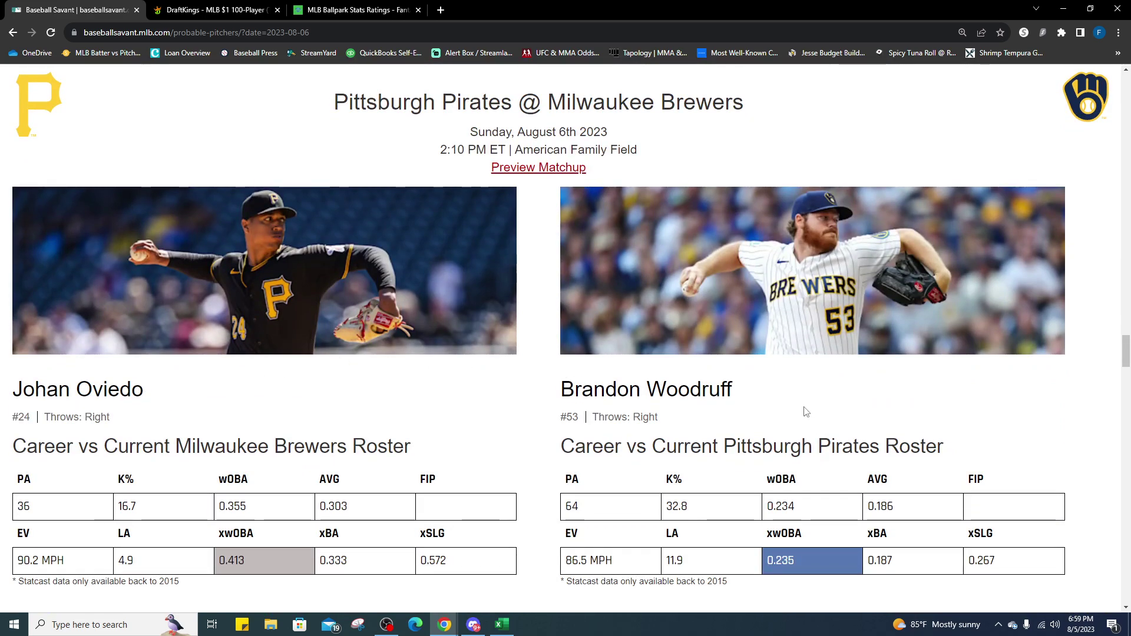
Switch to DraftKings and review Brandon Woodruff's game log, latest RotoWire news and splits, closing the player card when done.
{"action": "left_click", "coordinate": [213, 6]}
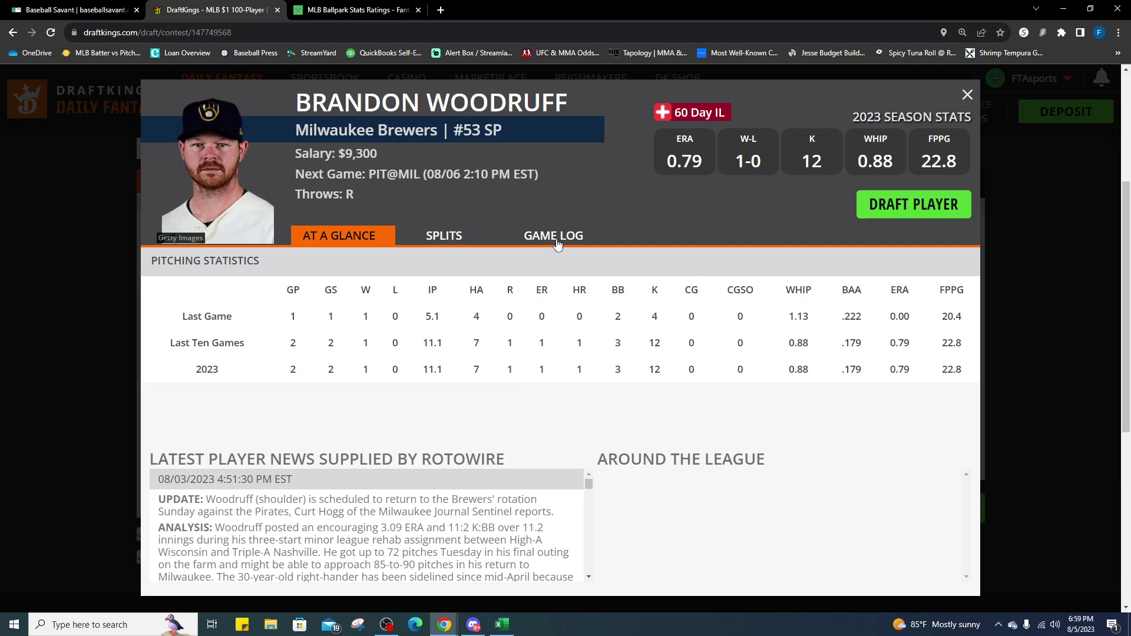
{"action": "left_click", "coordinate": [557, 241]}
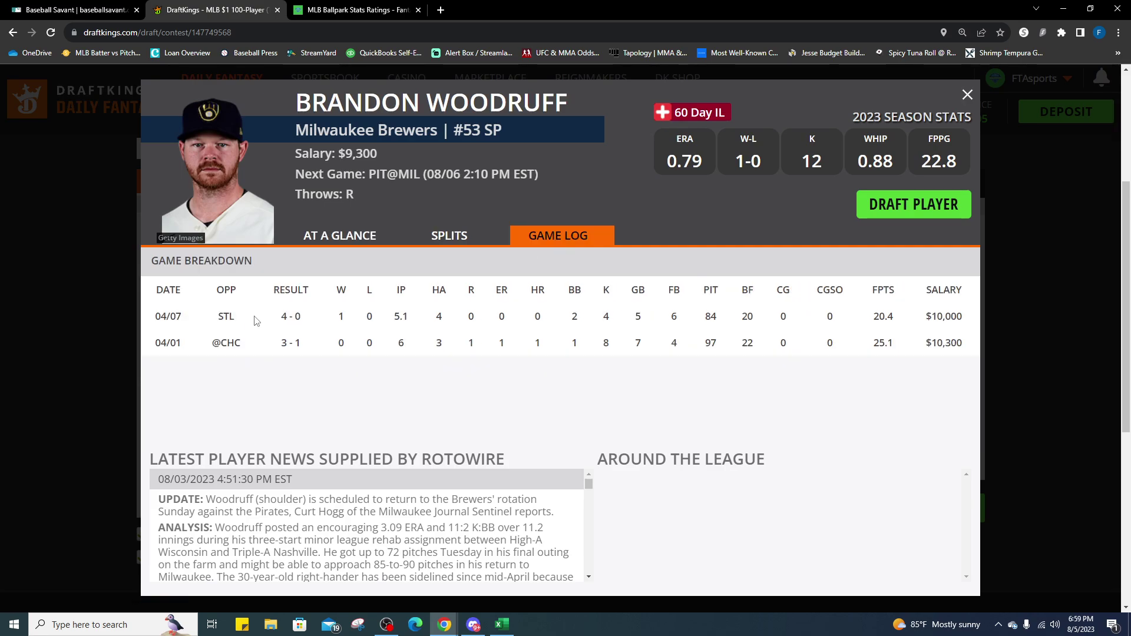
{"action": "scroll", "coordinate": [498, 561], "scroll_direction": "down", "scroll_amount": 1}
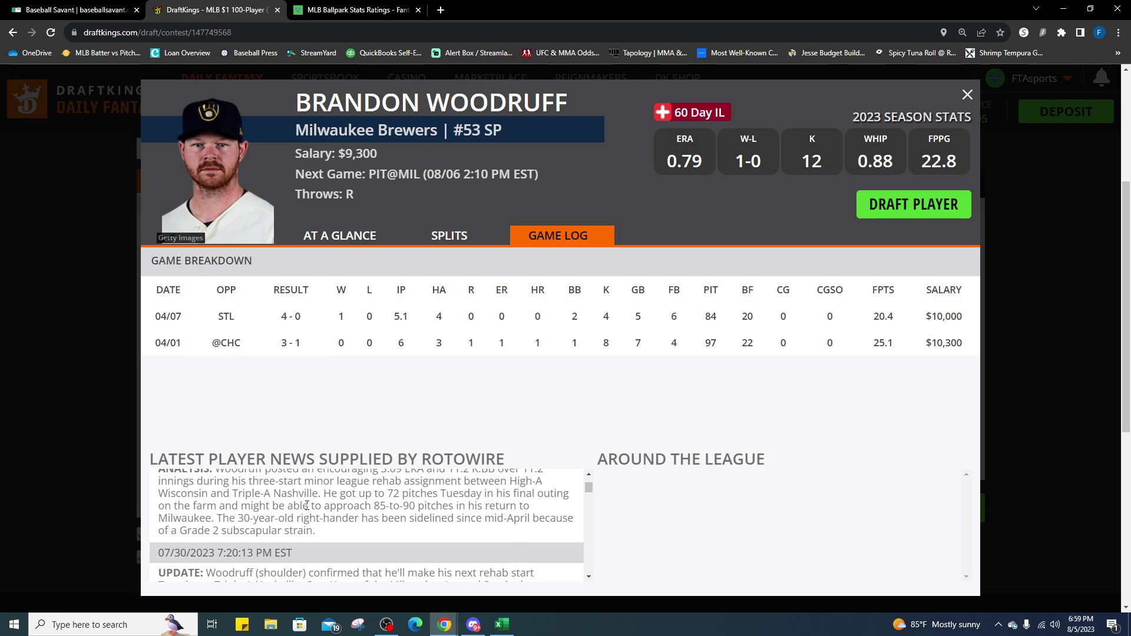
{"action": "left_click_drag", "start_coordinate": [306, 506], "coordinate": [421, 506]}
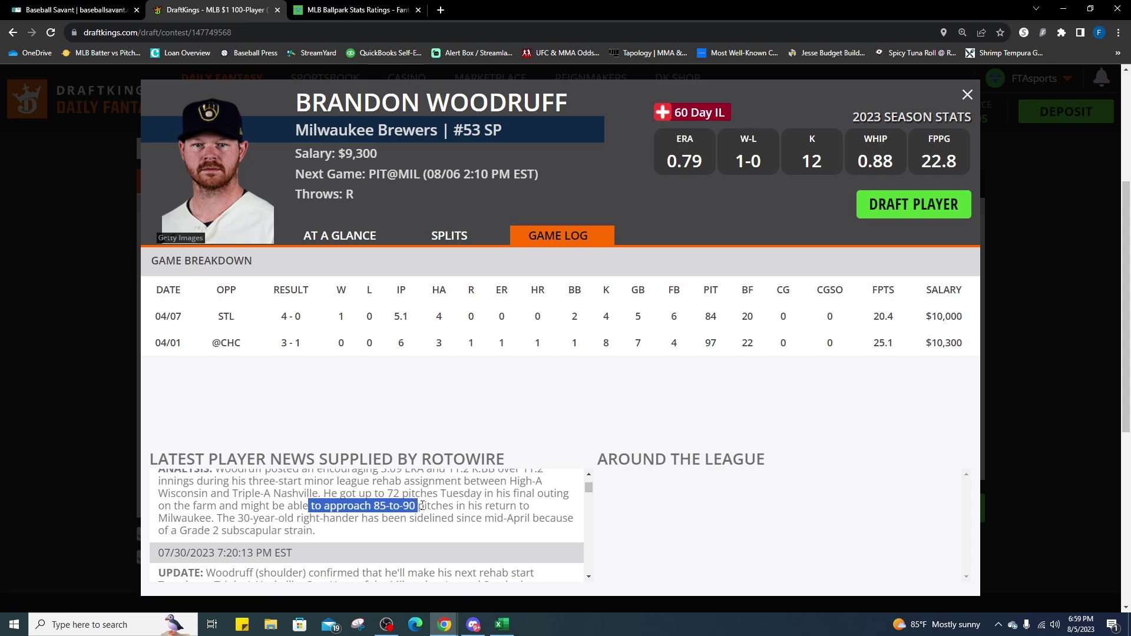
{"action": "left_click", "coordinate": [459, 236]}
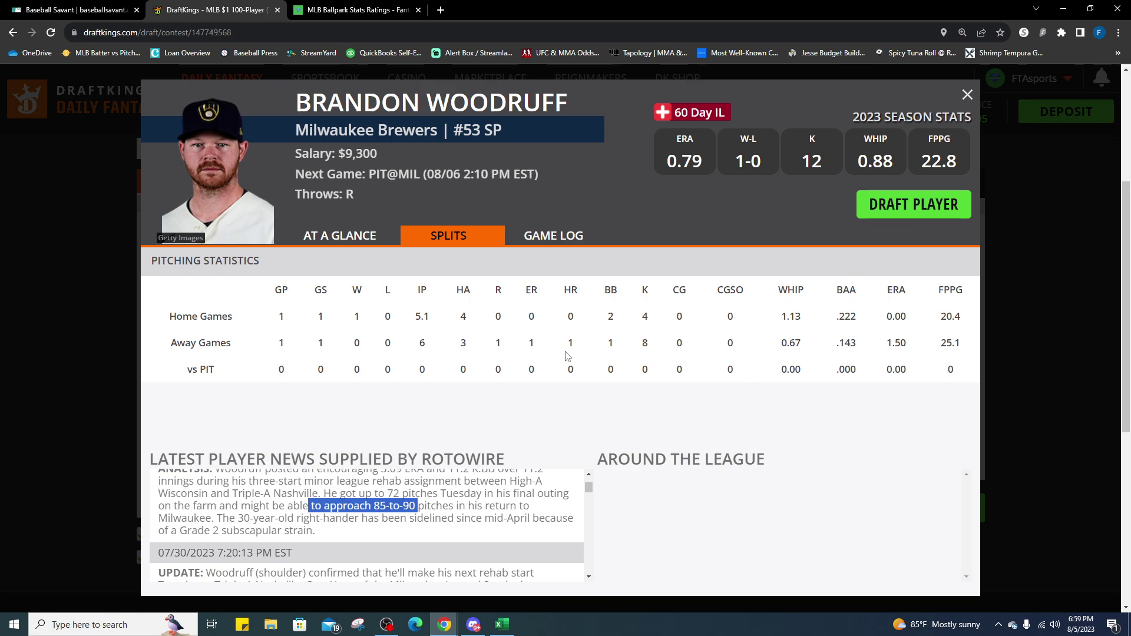
{"action": "left_click", "coordinate": [967, 99]}
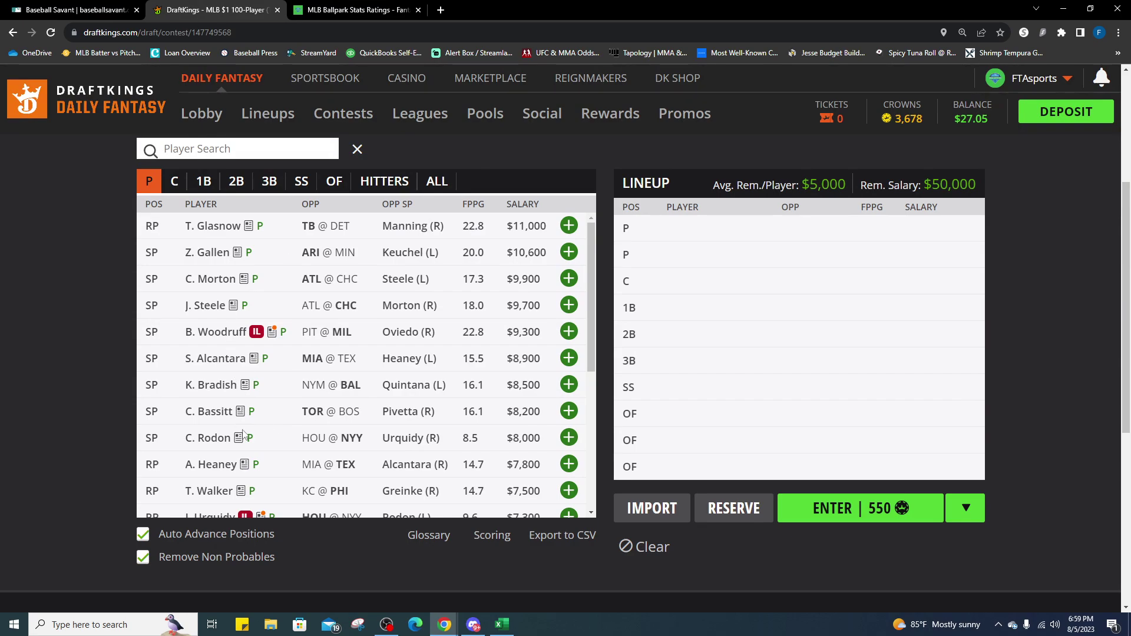
Open Johan Oviedo's player card and examine his away-game splits, including ERA, home runs, walks, strikeouts and hits allowed.
{"action": "scroll", "coordinate": [240, 451], "scroll_direction": "down", "scroll_amount": 3}
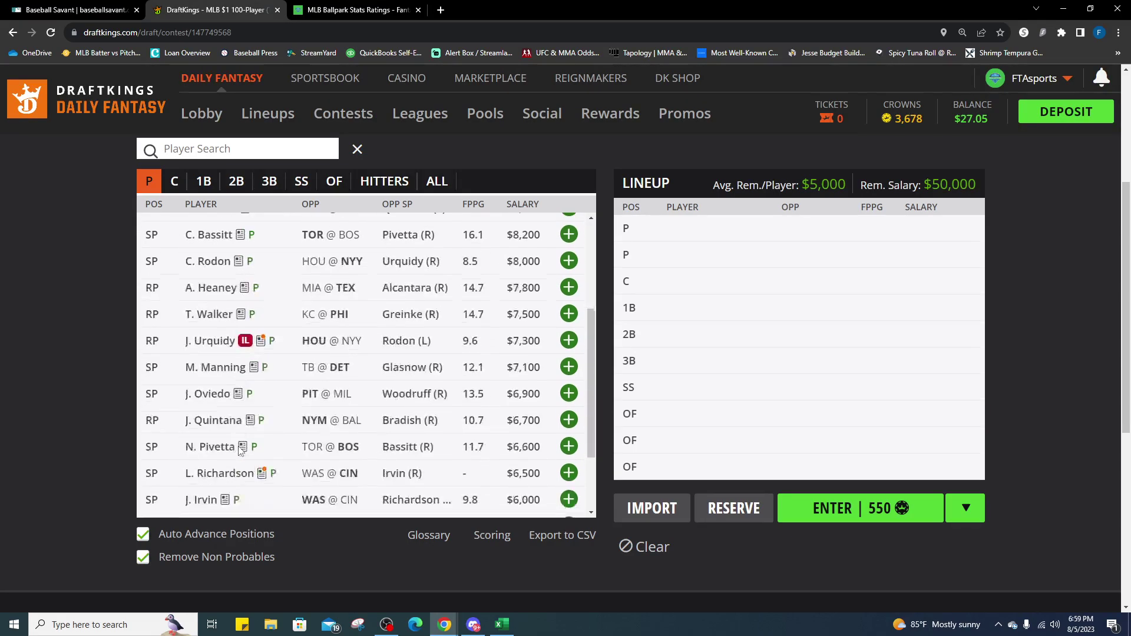
{"action": "left_click", "coordinate": [223, 400]}
{"action": "left_click", "coordinate": [451, 240]}
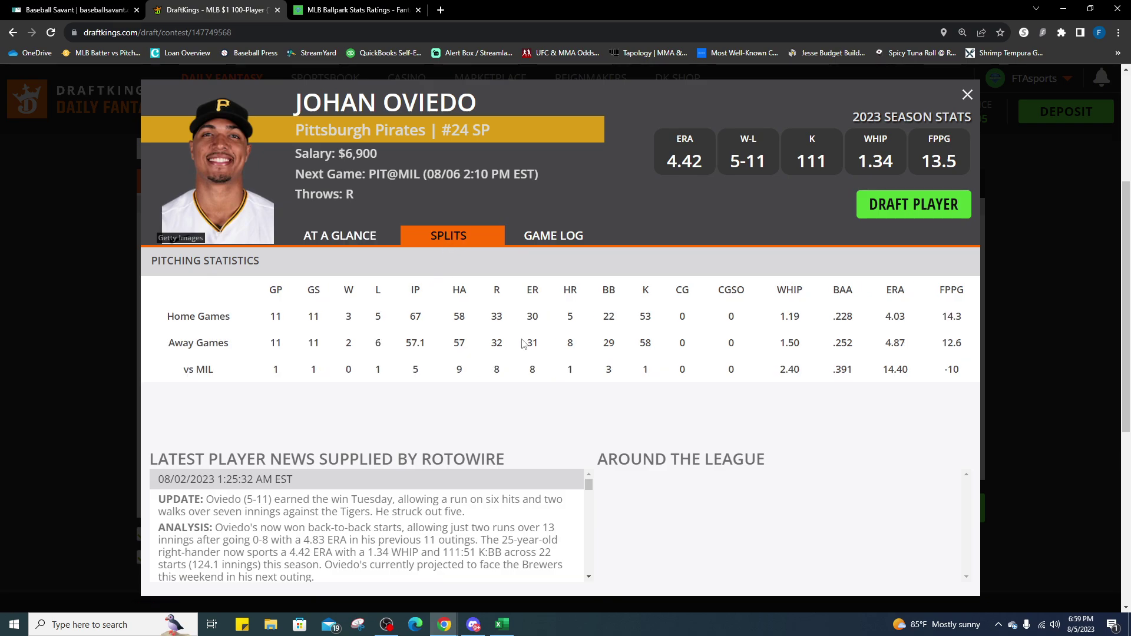
{"action": "left_click_drag", "start_coordinate": [908, 343], "coordinate": [884, 345]}
{"action": "left_click_drag", "start_coordinate": [579, 348], "coordinate": [640, 347]}
{"action": "left_click_drag", "start_coordinate": [467, 348], "coordinate": [459, 347]}
Switch to Excel and review the PIT hitters on the vs RHP sheet, including Andrew McCutchen, Jack Suwinski and Carlos Santana.
{"action": "key", "text": "alt+Tab"}
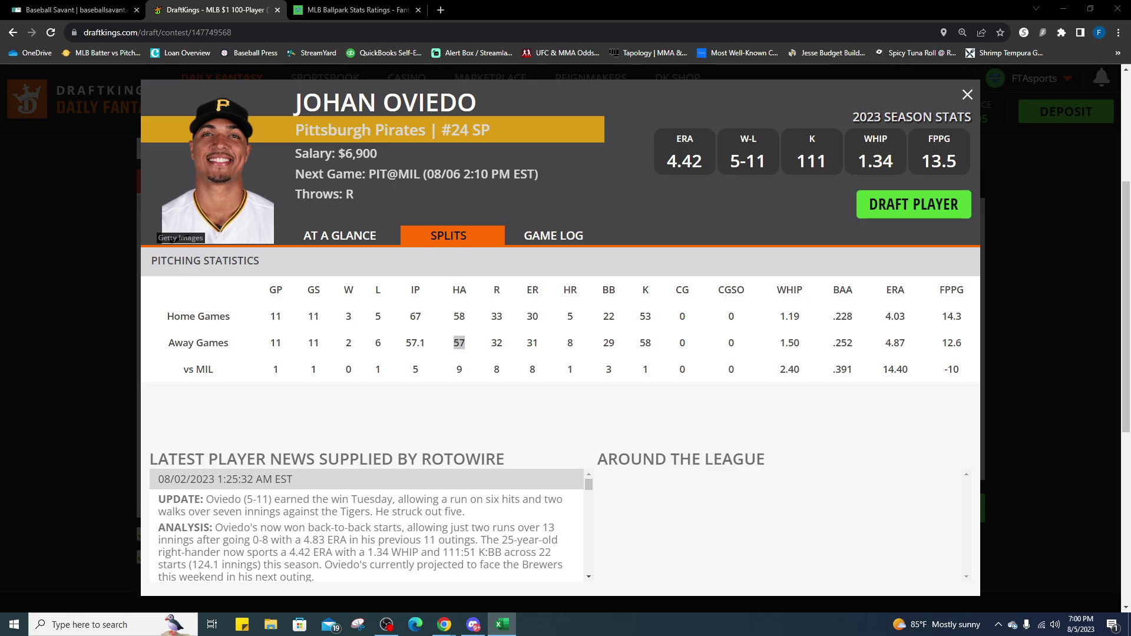
{"action": "left_click", "coordinate": [502, 625]}
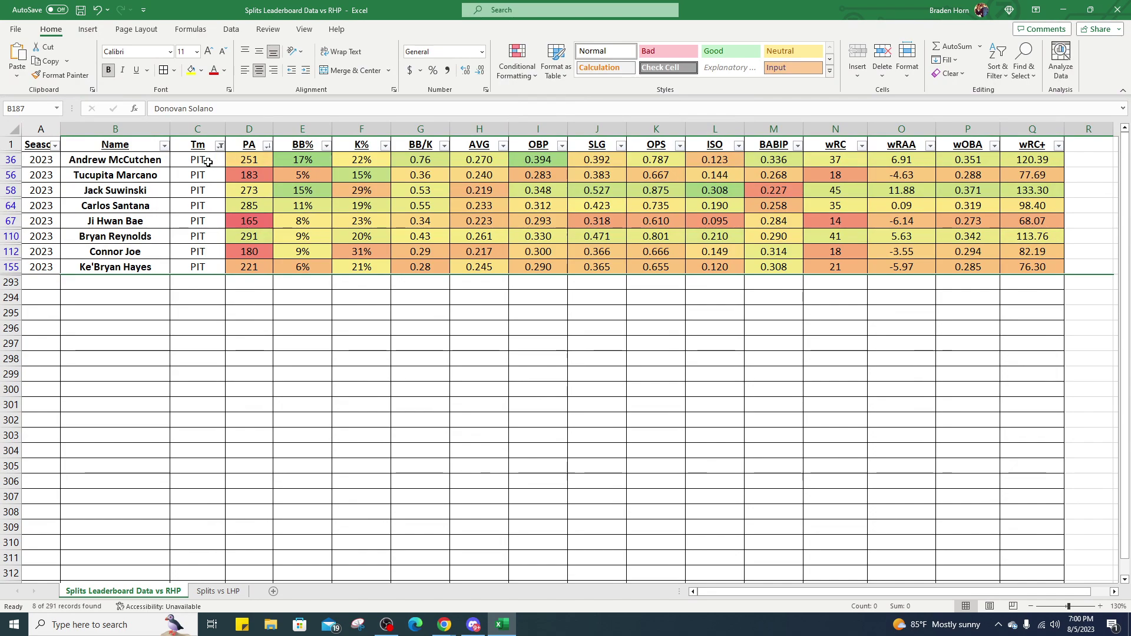
{"action": "left_click", "coordinate": [153, 161]}
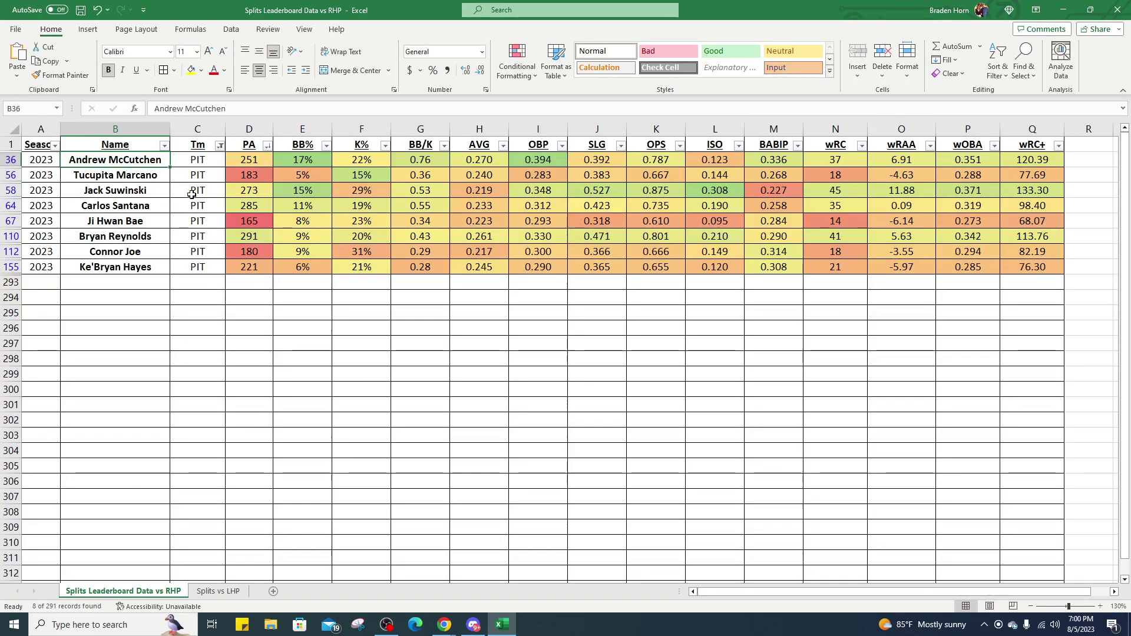
{"action": "left_click", "coordinate": [143, 191]}
{"action": "left_click", "coordinate": [143, 206]}
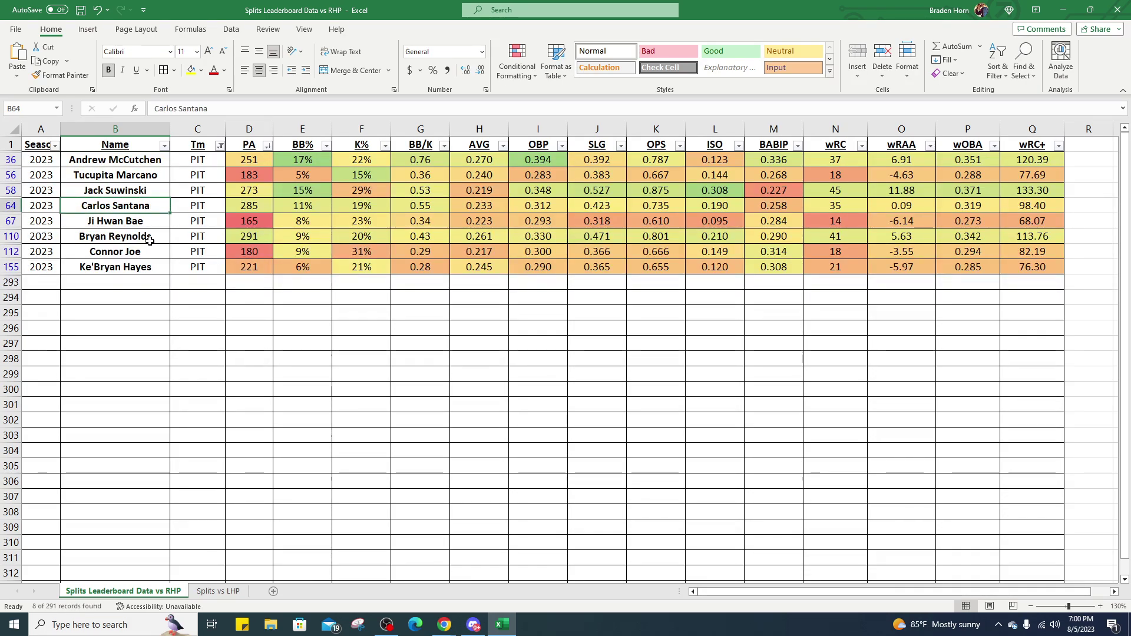
Change the team filter on the Splits Leaderboard Data vs RHP sheet from PIT to MIL.
{"action": "left_click", "coordinate": [219, 144]}
{"action": "scroll", "coordinate": [113, 330], "scroll_direction": "down", "scroll_amount": 6}
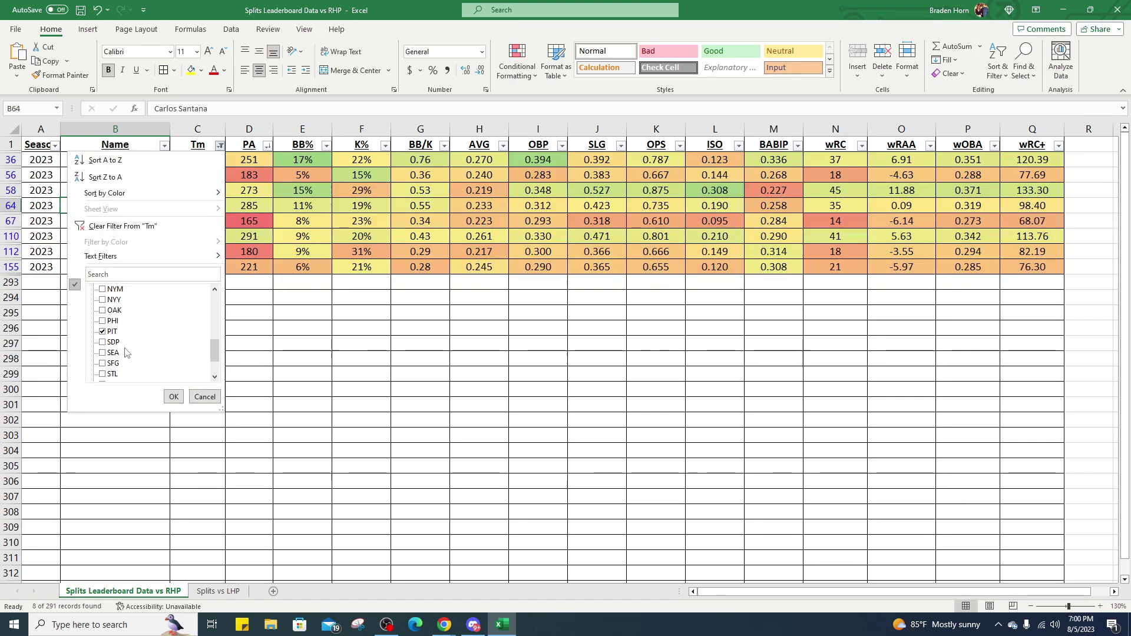
{"action": "left_click", "coordinate": [113, 331]}
{"action": "scroll", "coordinate": [113, 333], "scroll_direction": "up", "scroll_amount": 1}
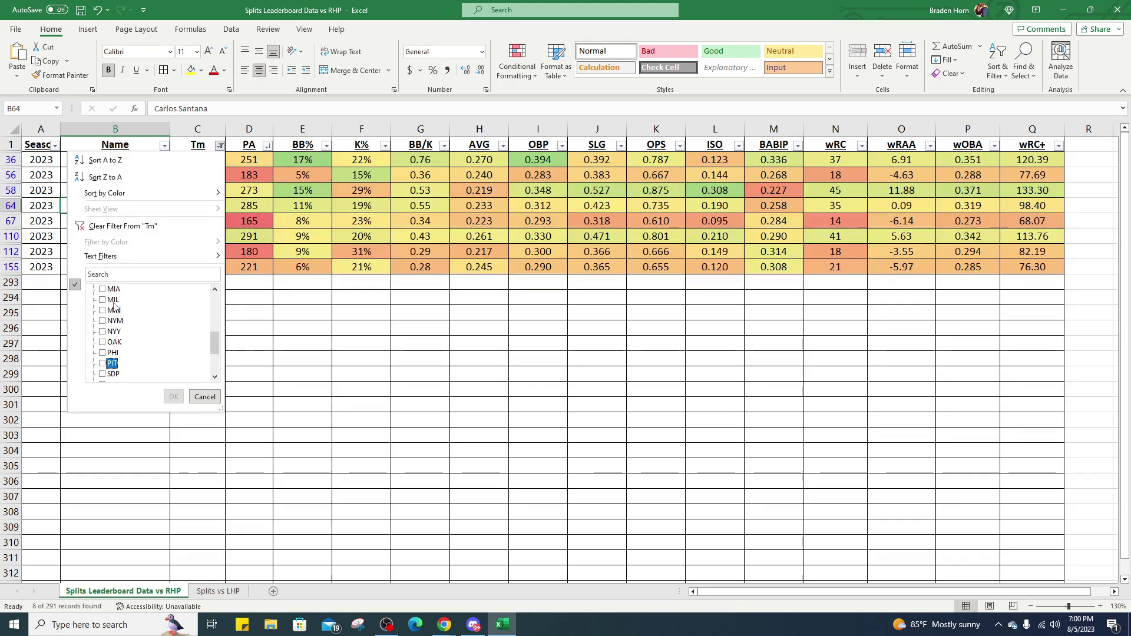
{"action": "left_click", "coordinate": [112, 299]}
{"action": "left_click", "coordinate": [173, 396]}
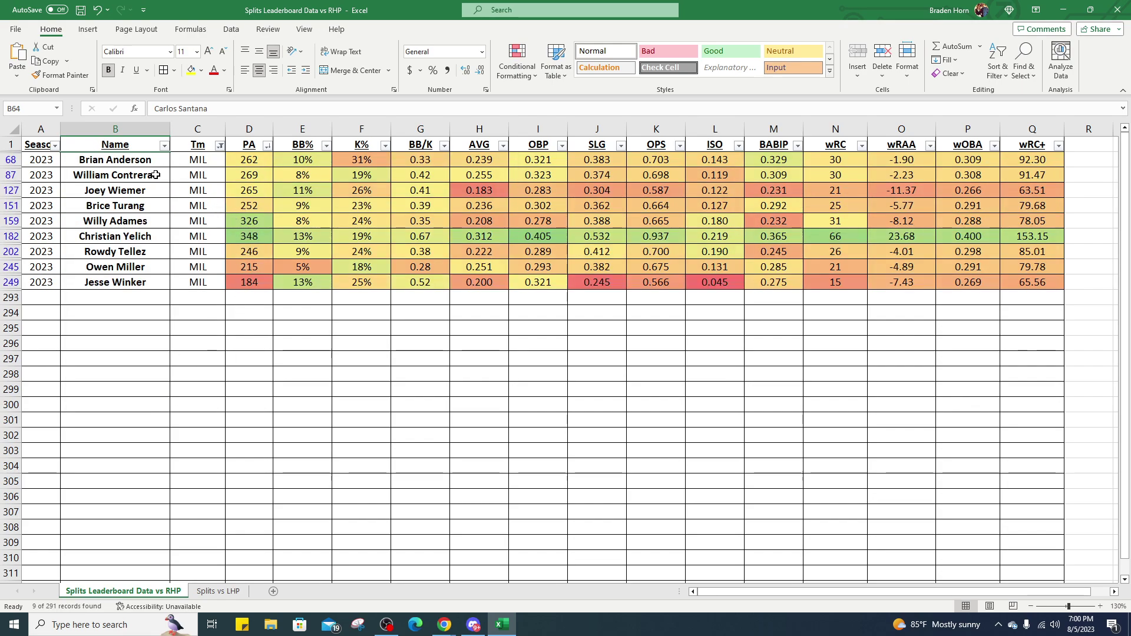
Examine Christian Yelich's full vs RHP row and review Brian Anderson, Willy Adames, William Contreras and Joey Wiemer.
{"action": "left_click", "coordinate": [148, 155]}
{"action": "left_click_drag", "start_coordinate": [148, 154], "coordinate": [247, 157]}
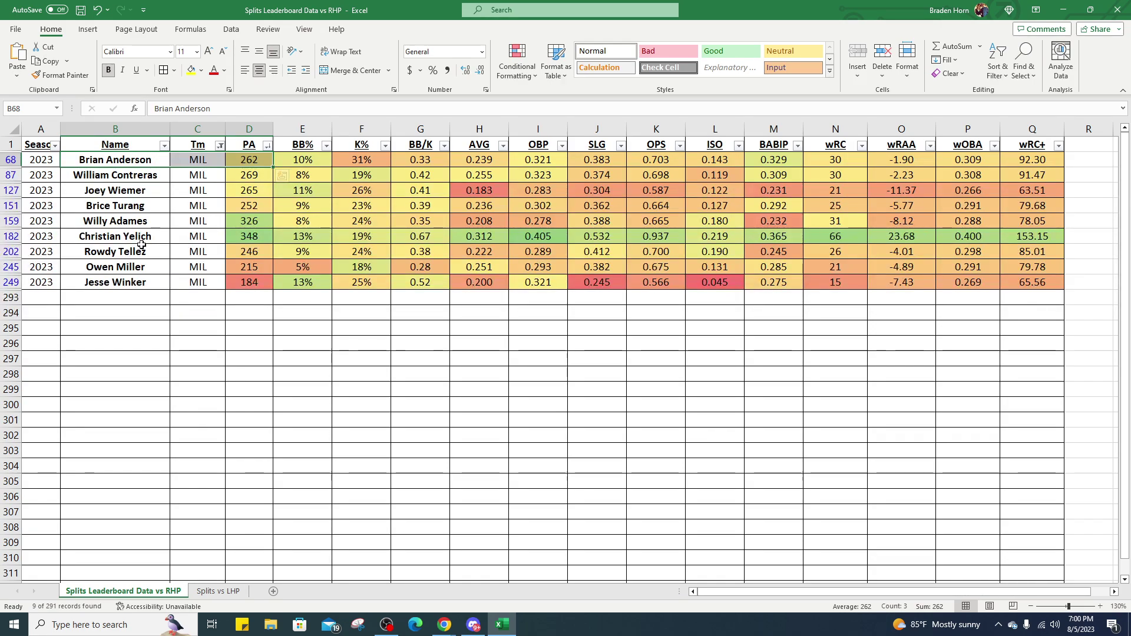
{"action": "left_click_drag", "start_coordinate": [116, 237], "coordinate": [1051, 235]}
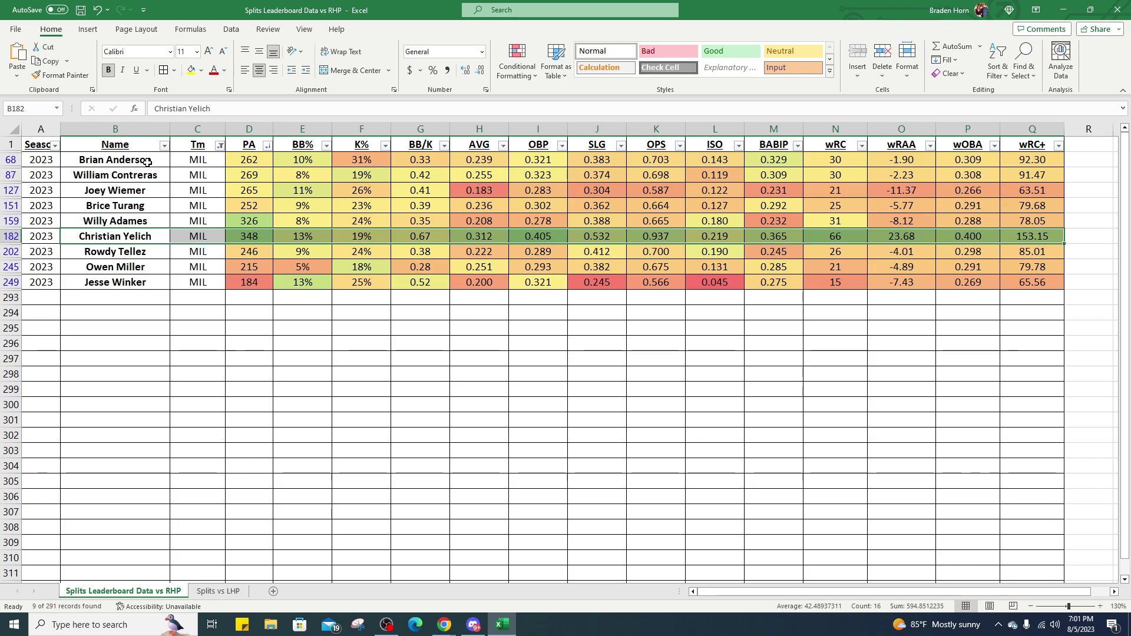
{"action": "left_click", "coordinate": [136, 222]}
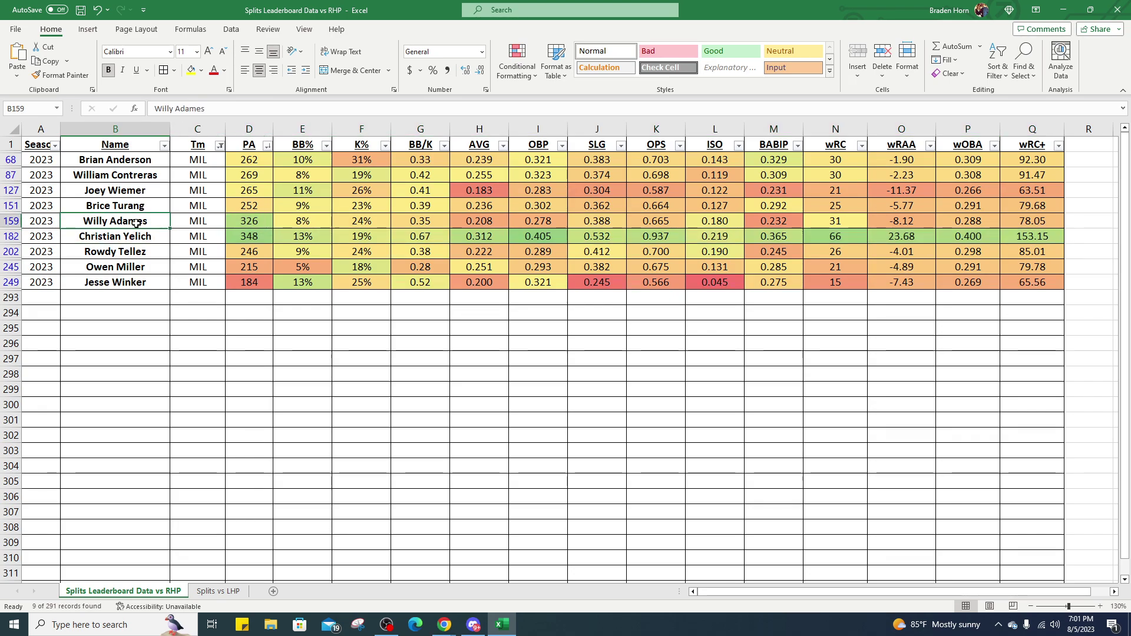
{"action": "left_click", "coordinate": [141, 175]}
{"action": "left_click", "coordinate": [144, 191]}
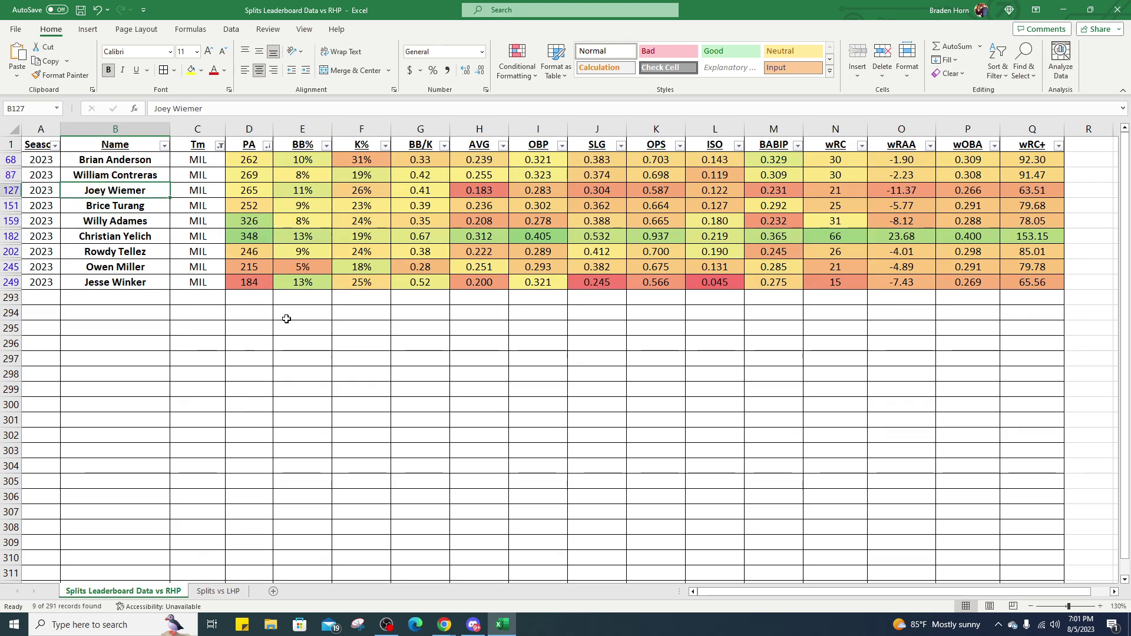
Return to Baseball Savant and move on to the Colorado Rockies @ St. Louis Cardinals pitching matchup.
{"action": "key", "text": "alt+Tab"}
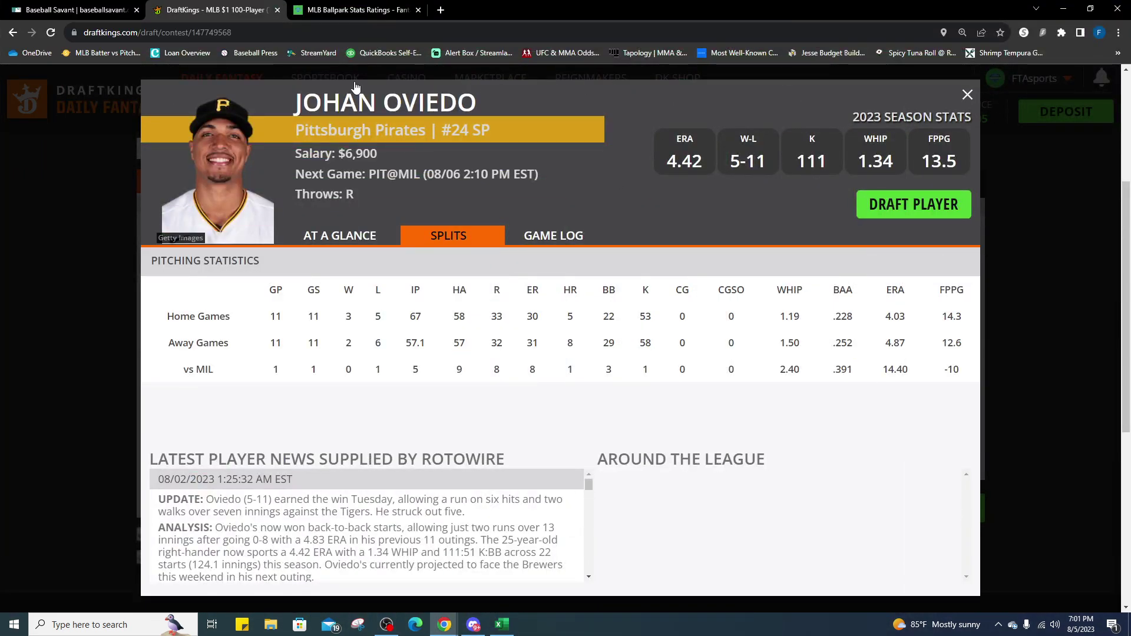
{"action": "key", "text": "ctrl+shift+Tab"}
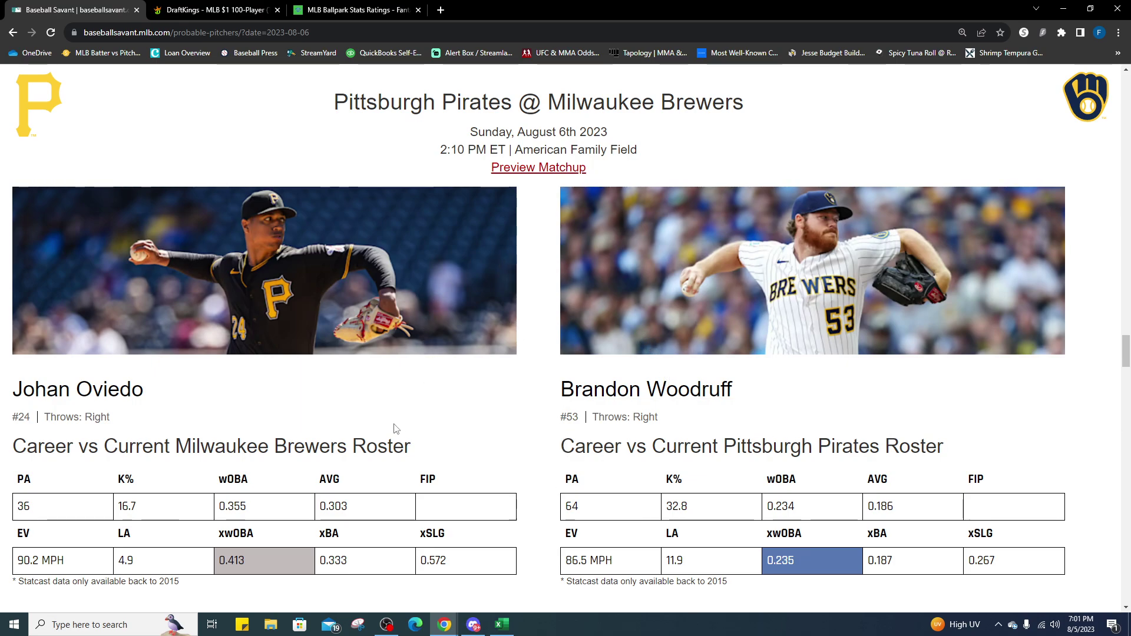
{"action": "scroll", "coordinate": [395, 426], "scroll_direction": "down", "scroll_amount": 6}
{"action": "scroll", "coordinate": [394, 426], "scroll_direction": "down", "scroll_amount": 2}
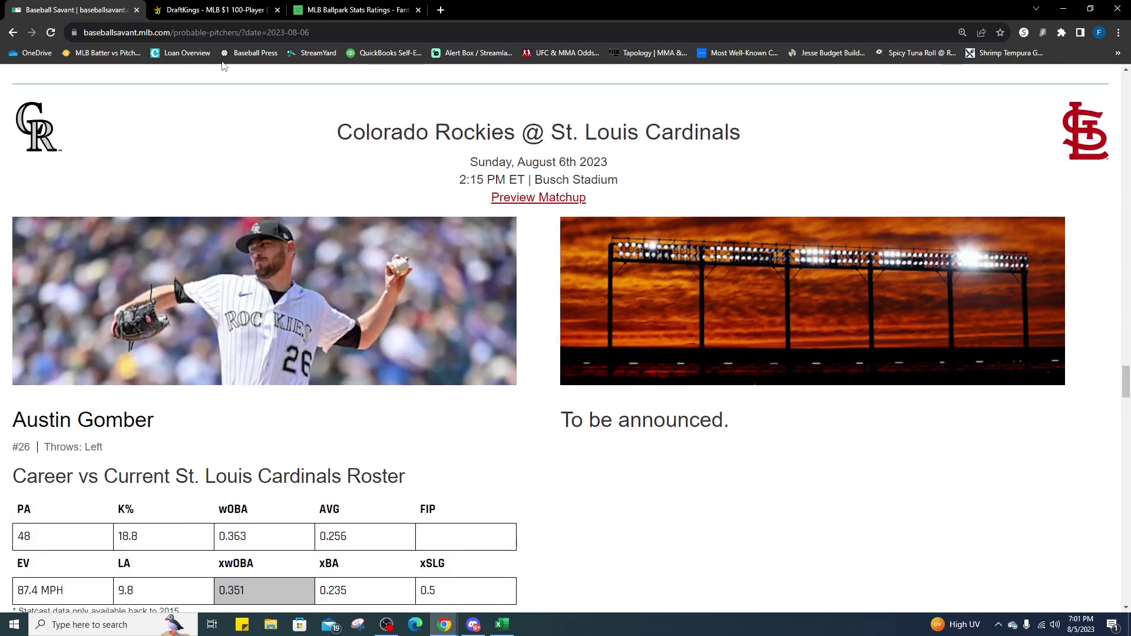
Look up Drew Rom among the DraftKings pitchers and review his splits, game log and player news, closing the card when done.
{"action": "left_click", "coordinate": [212, 10]}
{"action": "scroll", "coordinate": [240, 446], "scroll_direction": "down", "scroll_amount": 2}
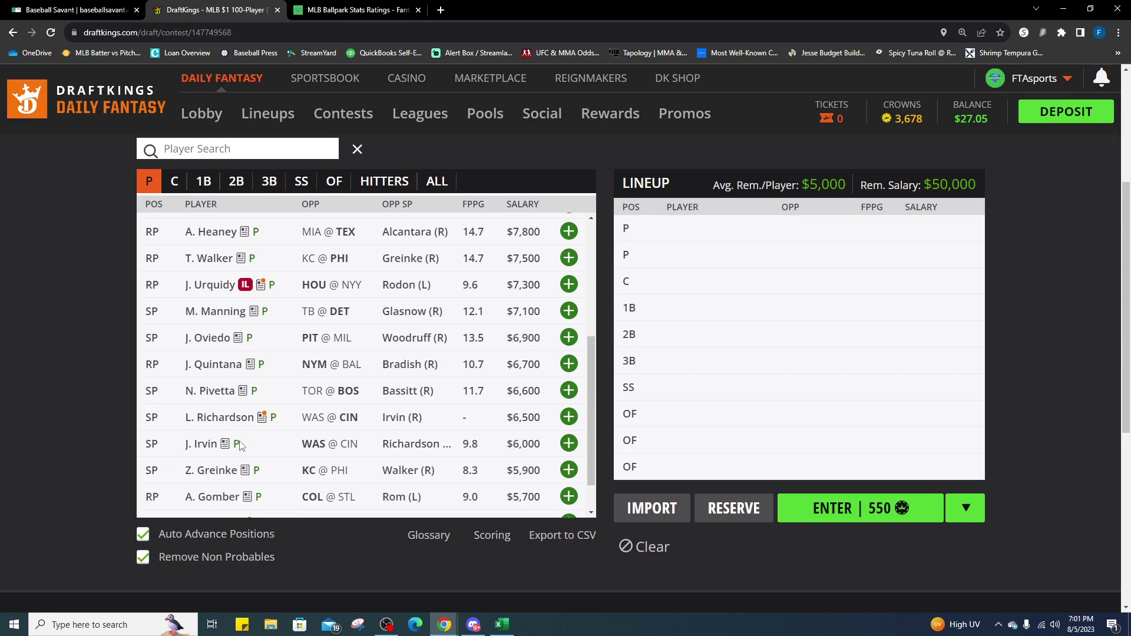
{"action": "scroll", "coordinate": [241, 446], "scroll_direction": "down", "scroll_amount": 1}
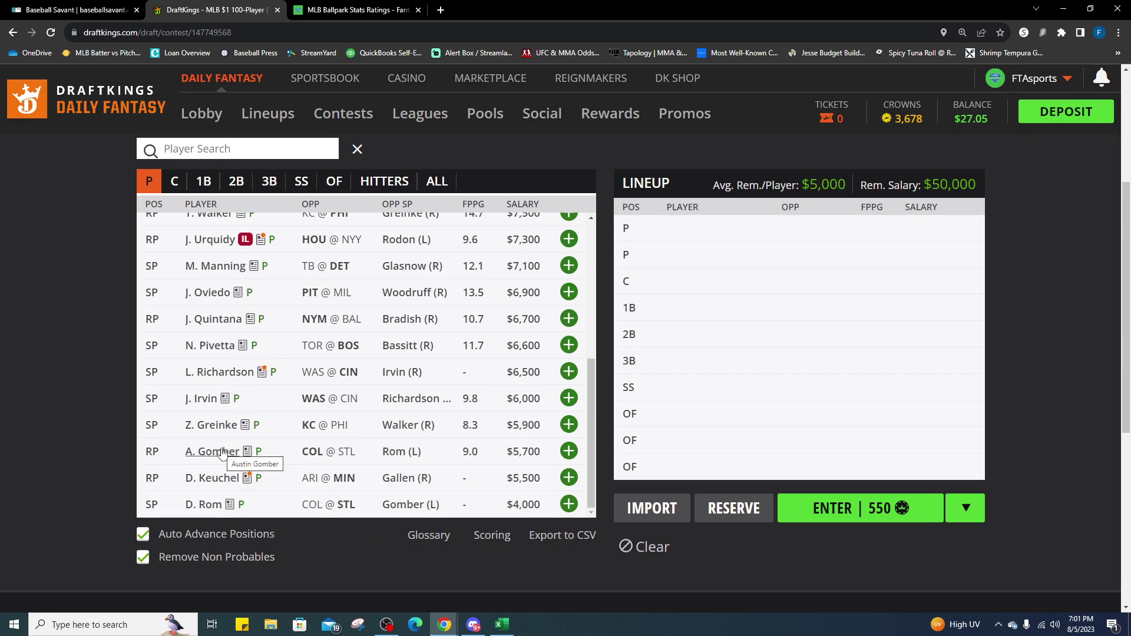
{"action": "left_click", "coordinate": [202, 502]}
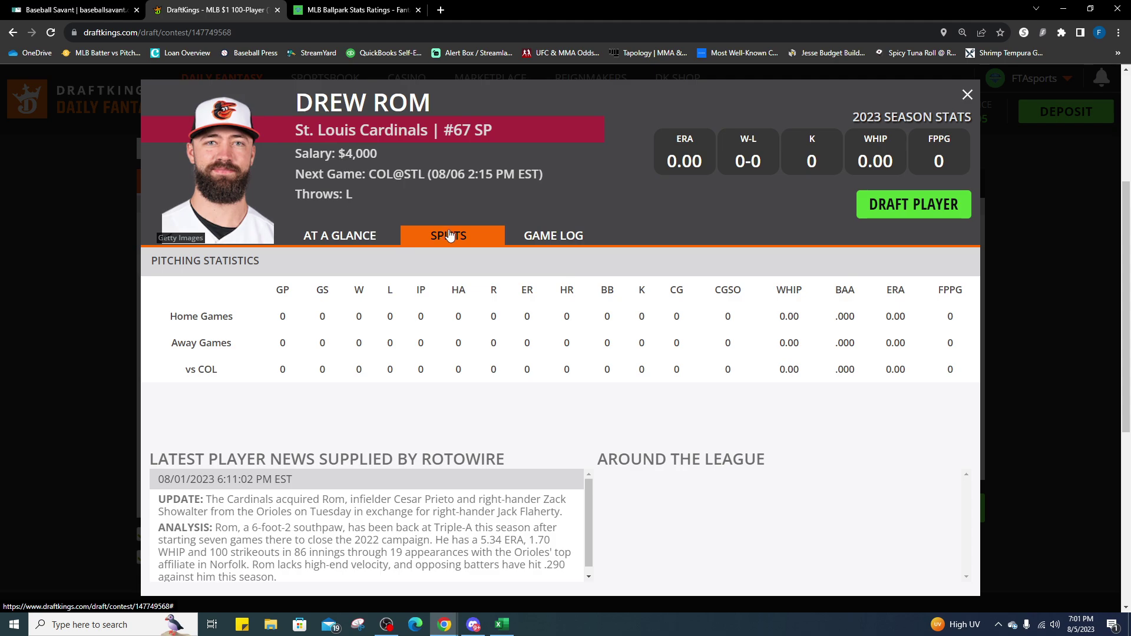
{"action": "left_click", "coordinate": [555, 236]}
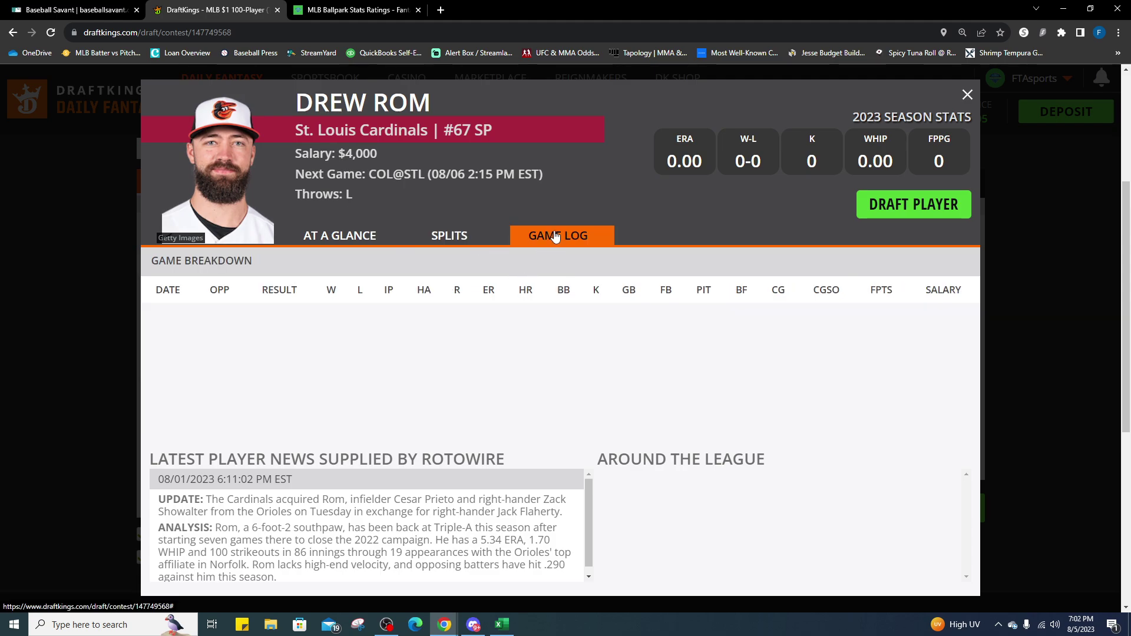
{"action": "left_click", "coordinate": [422, 235]}
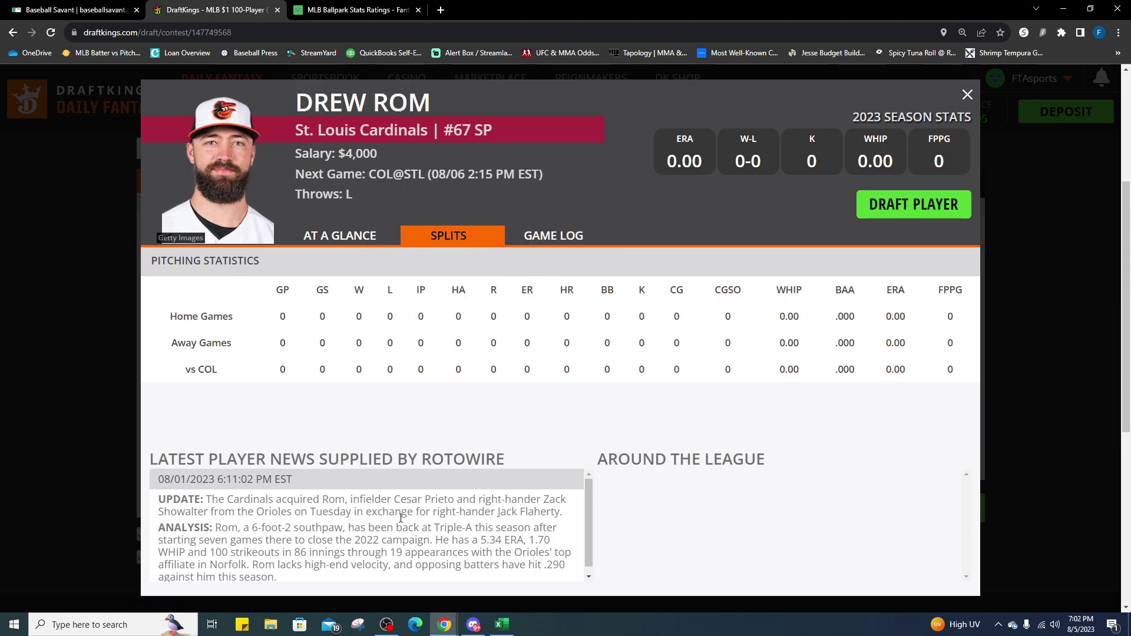
{"action": "scroll", "coordinate": [410, 553], "scroll_direction": "down", "scroll_amount": 1}
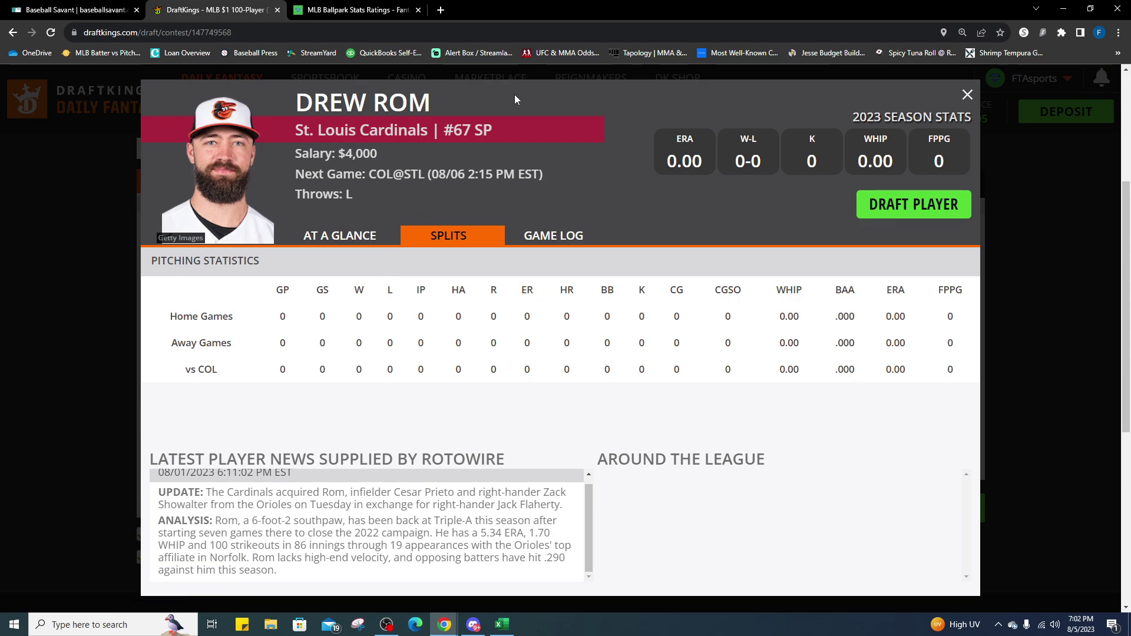
{"action": "left_click", "coordinate": [967, 96]}
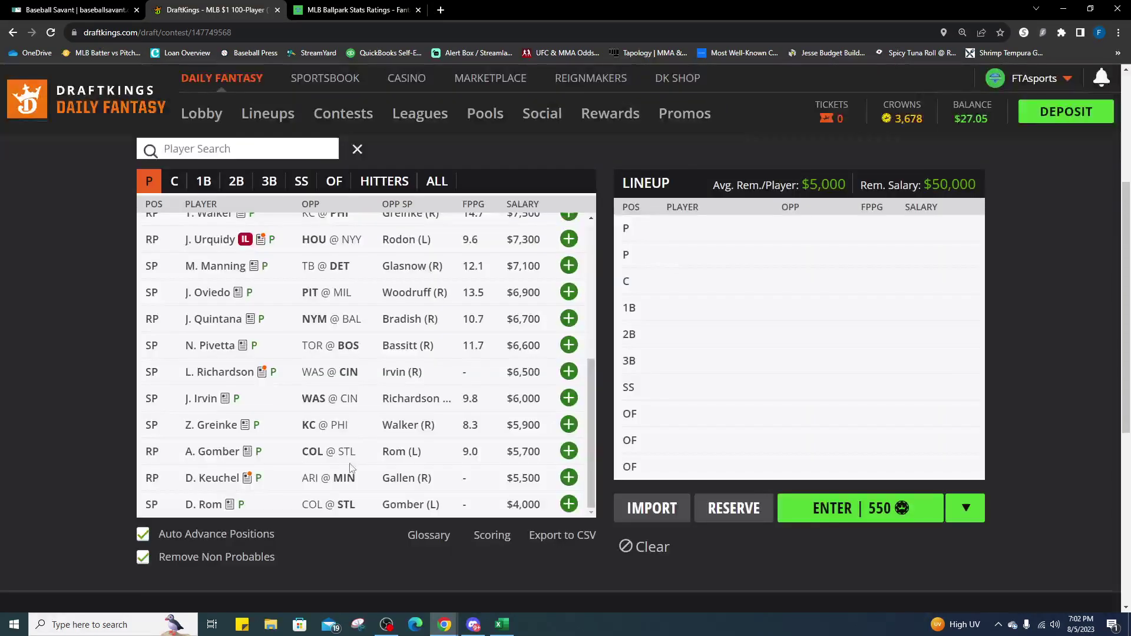
Review Austin Gomber's season summary, game log and away-game ERA on his player card, closing the card when done.
{"action": "left_click", "coordinate": [213, 452]}
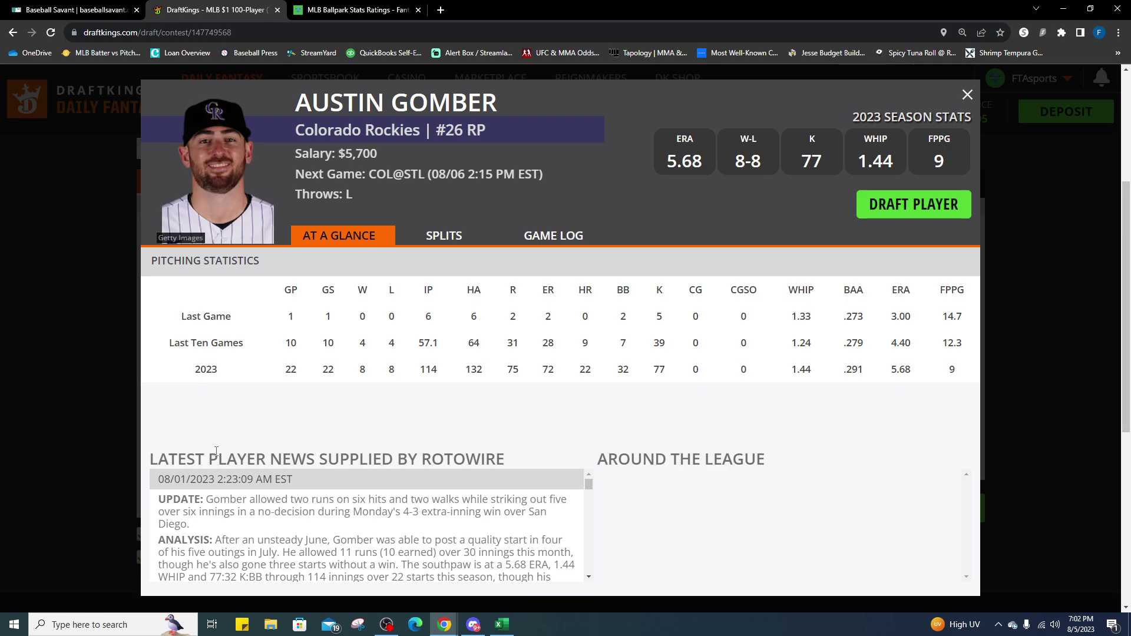
{"action": "left_click", "coordinate": [554, 237]}
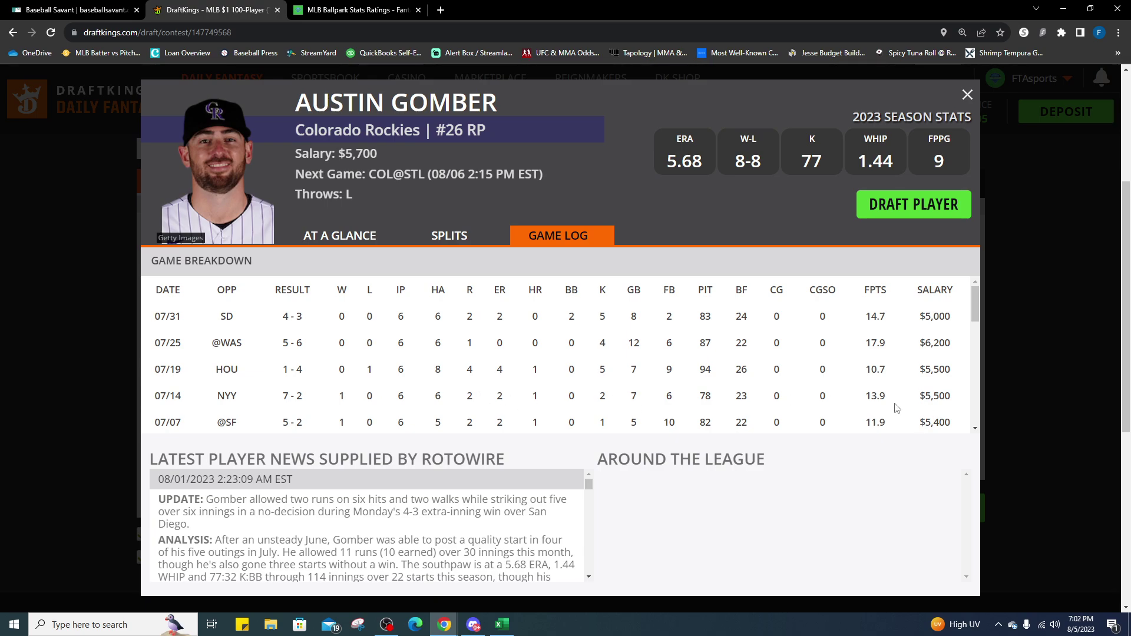
{"action": "left_click", "coordinate": [458, 240]}
{"action": "left_click_drag", "start_coordinate": [921, 347], "coordinate": [887, 347]}
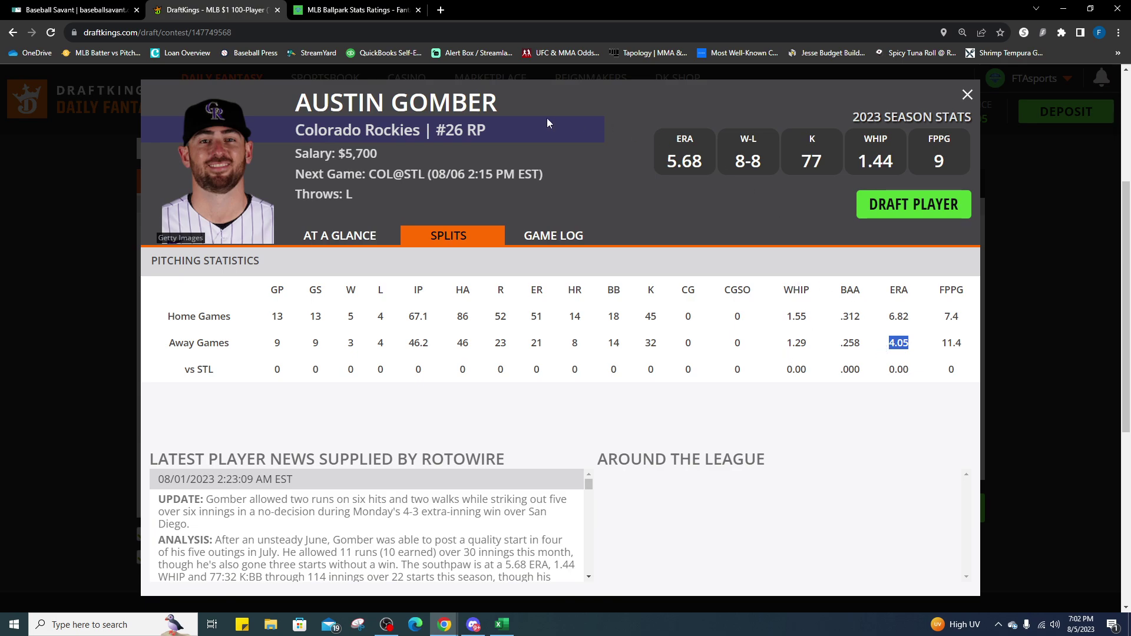
{"action": "left_click", "coordinate": [968, 94]}
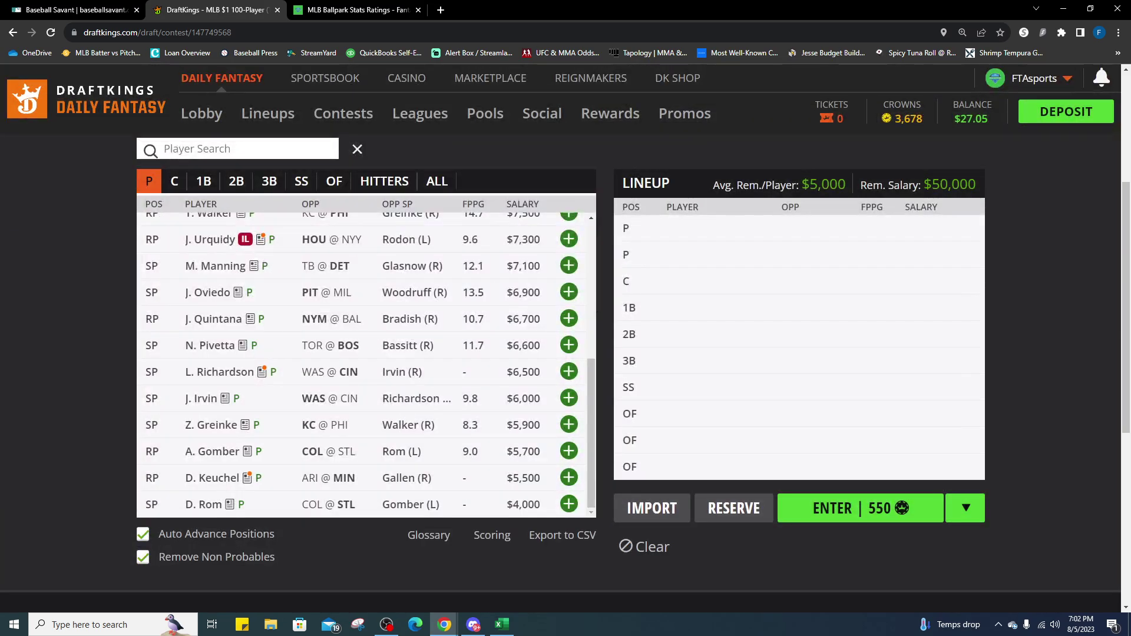
Switch to the Excel splits workbook, filter the vs LHP sheet's teams to STL only, and sort plate appearances largest to smallest.
{"action": "key", "text": "alt+Tab"}
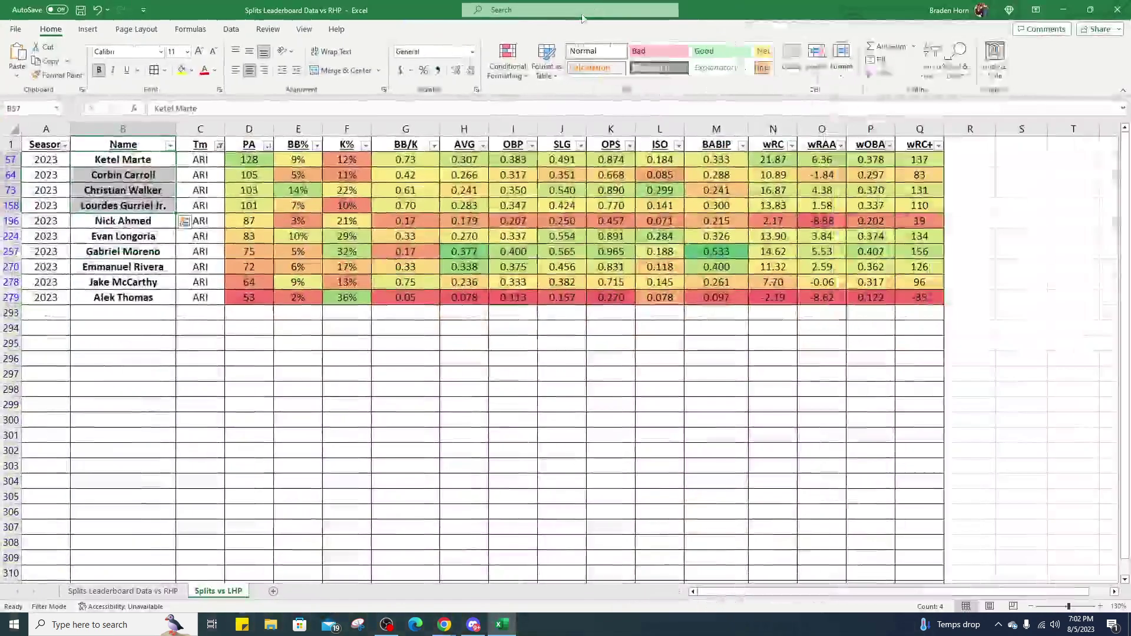
{"action": "left_click", "coordinate": [219, 148]}
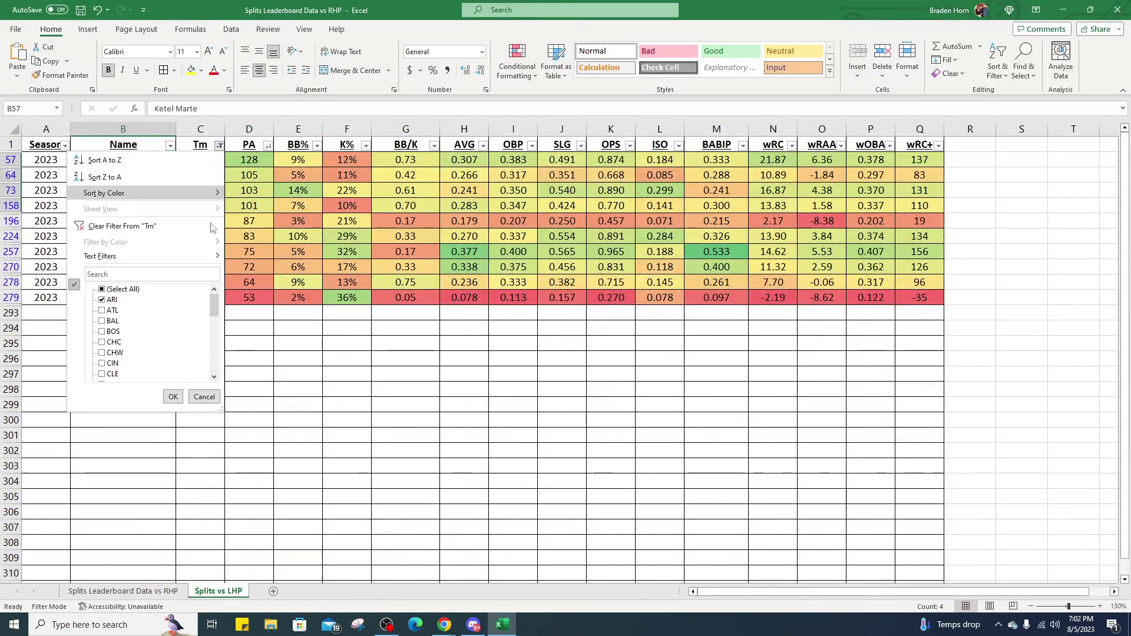
{"action": "left_click", "coordinate": [112, 299]}
{"action": "scroll", "coordinate": [114, 330], "scroll_direction": "down", "scroll_amount": 1}
{"action": "scroll", "coordinate": [114, 335], "scroll_direction": "down", "scroll_amount": 5}
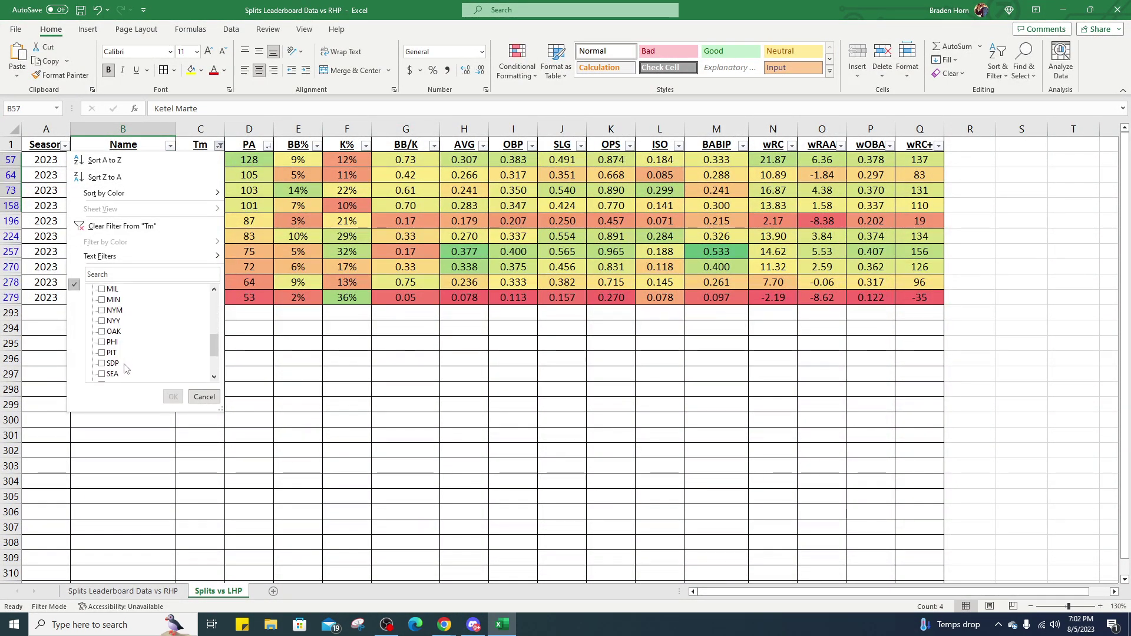
{"action": "scroll", "coordinate": [117, 366], "scroll_direction": "down", "scroll_amount": 3}
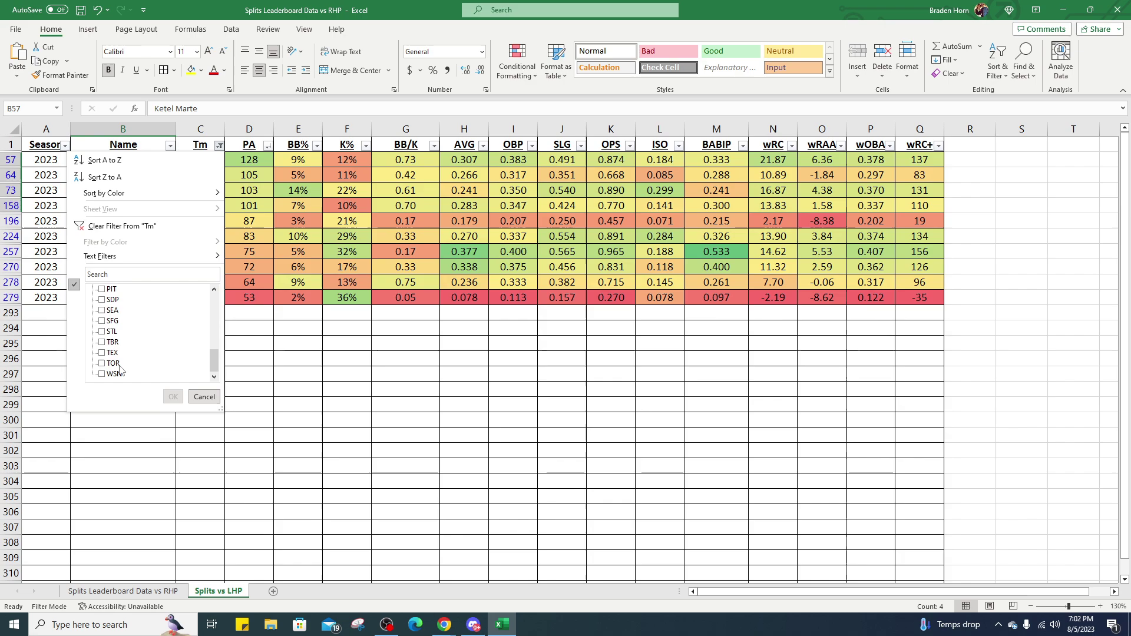
{"action": "left_click", "coordinate": [112, 331]}
{"action": "left_click", "coordinate": [174, 397]}
{"action": "left_click", "coordinate": [200, 222]}
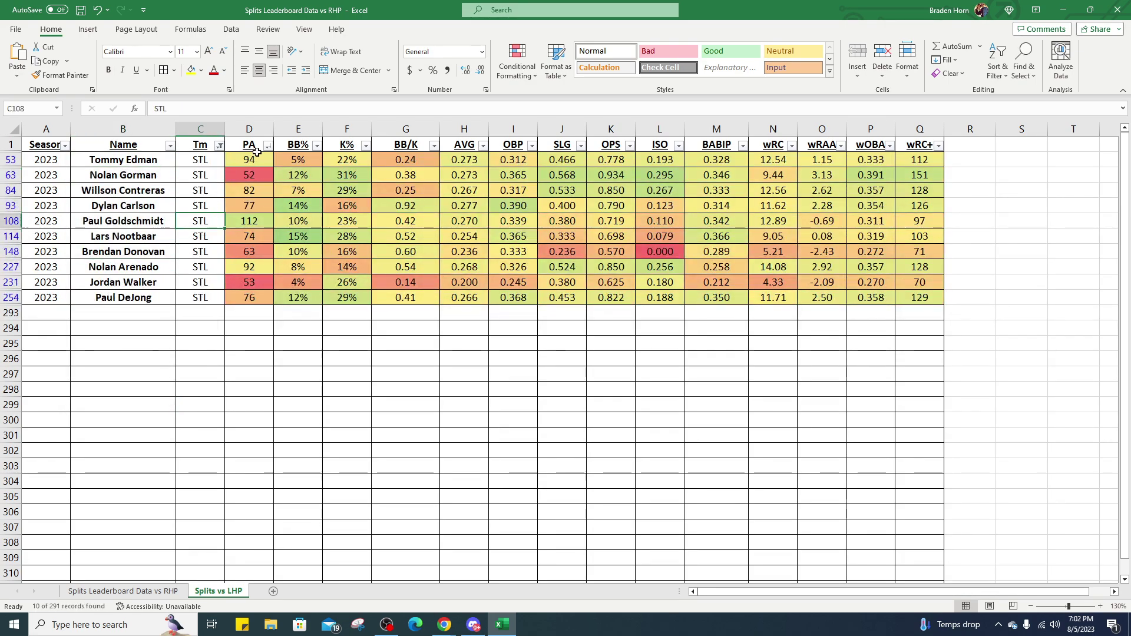
{"action": "left_click", "coordinate": [268, 146]}
{"action": "left_click", "coordinate": [173, 177]}
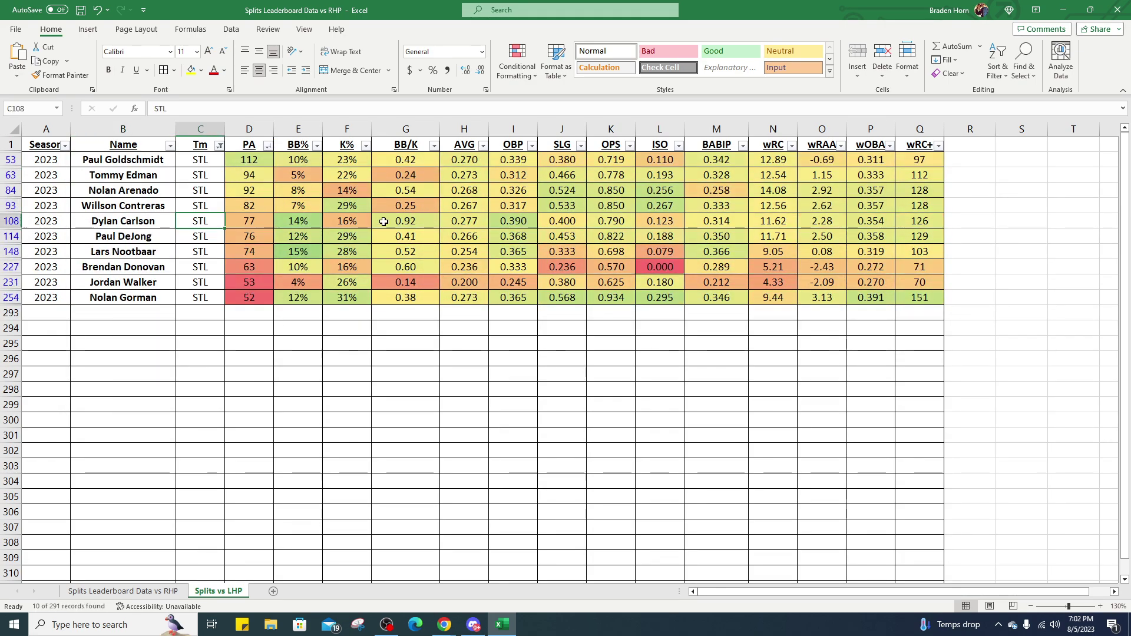
Review the Cardinals hitters' vs LHP rows, covering Willson Contreras, Paul Goldschmidt through Lars Nootbaar, and Nolan Gorman.
{"action": "left_click_drag", "start_coordinate": [124, 205], "coordinate": [941, 208]}
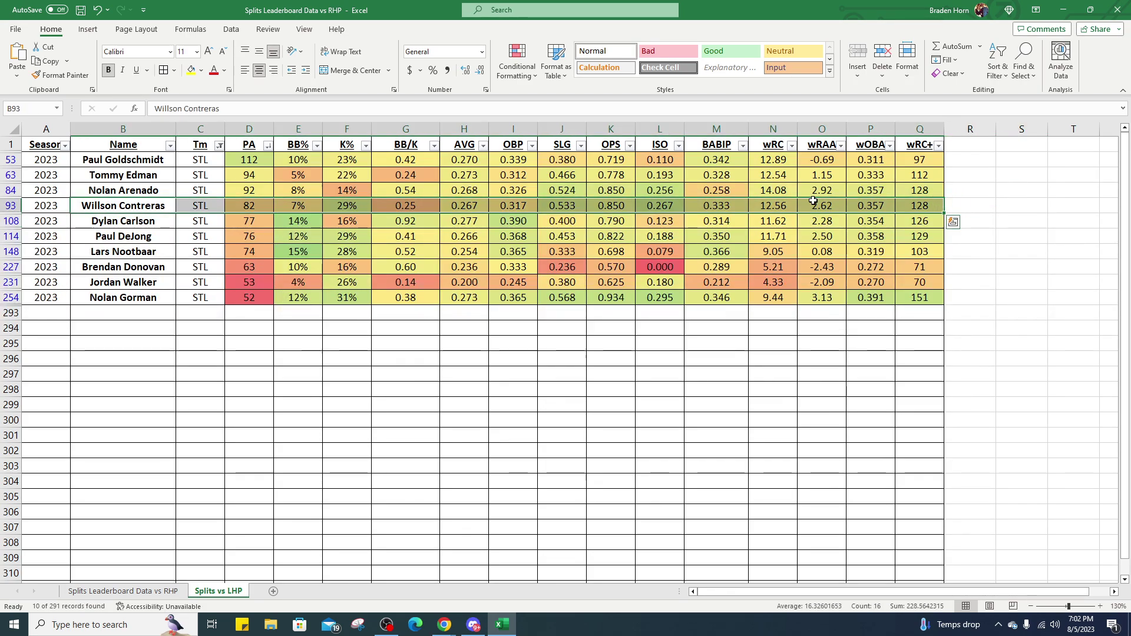
{"action": "left_click_drag", "start_coordinate": [137, 160], "coordinate": [918, 250]}
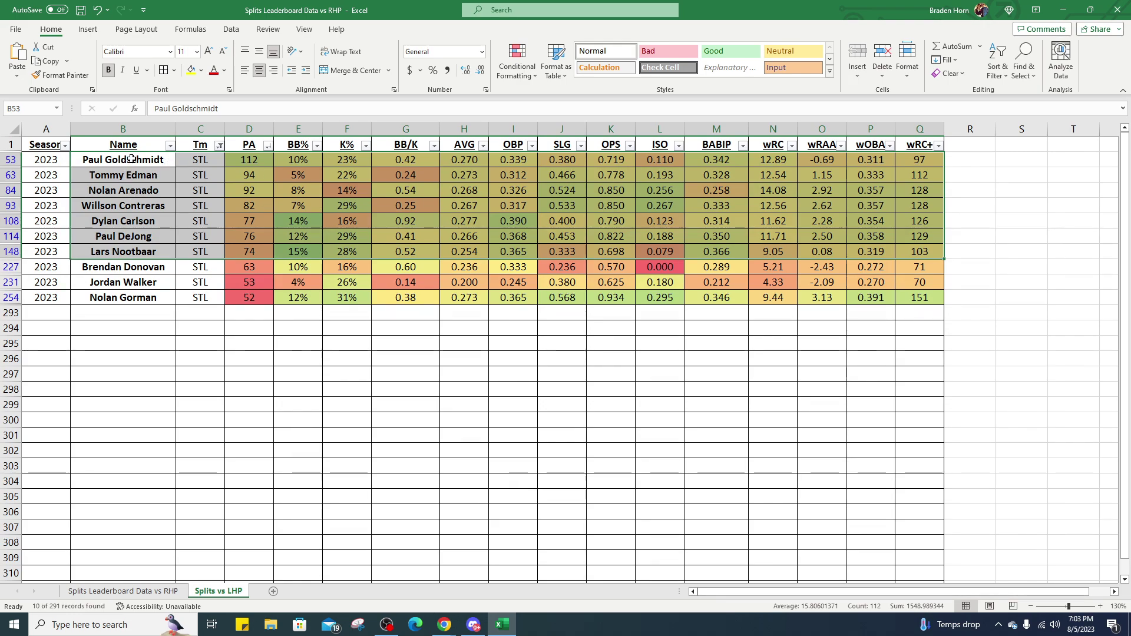
{"action": "left_click_drag", "start_coordinate": [123, 160], "coordinate": [912, 203]}
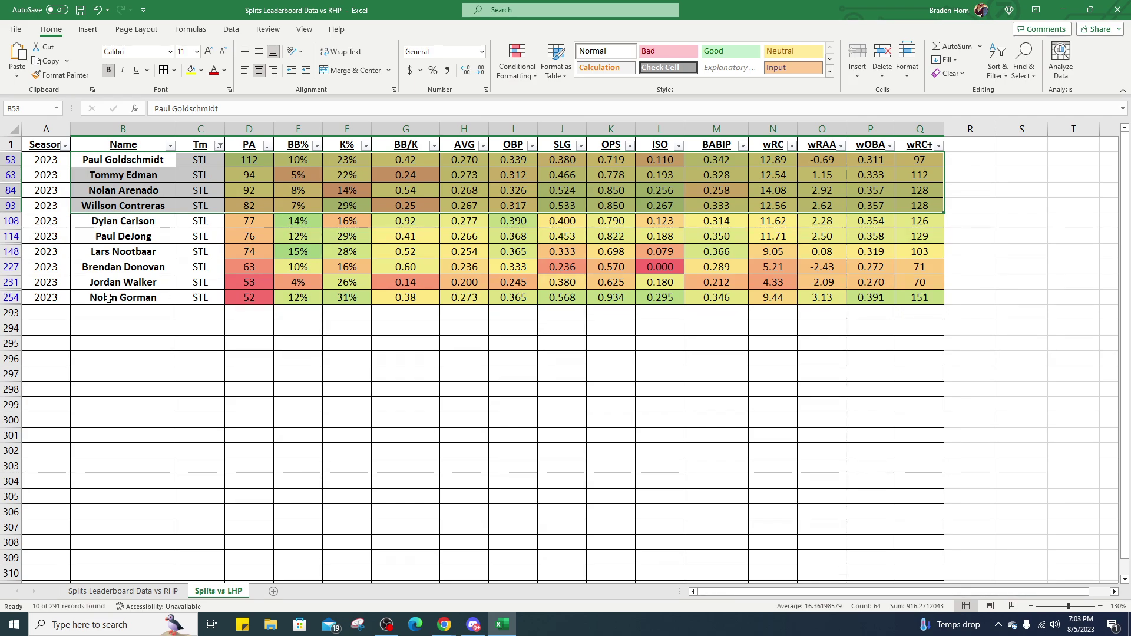
{"action": "left_click_drag", "start_coordinate": [107, 299], "coordinate": [262, 303]}
{"action": "left_click", "coordinate": [259, 300]}
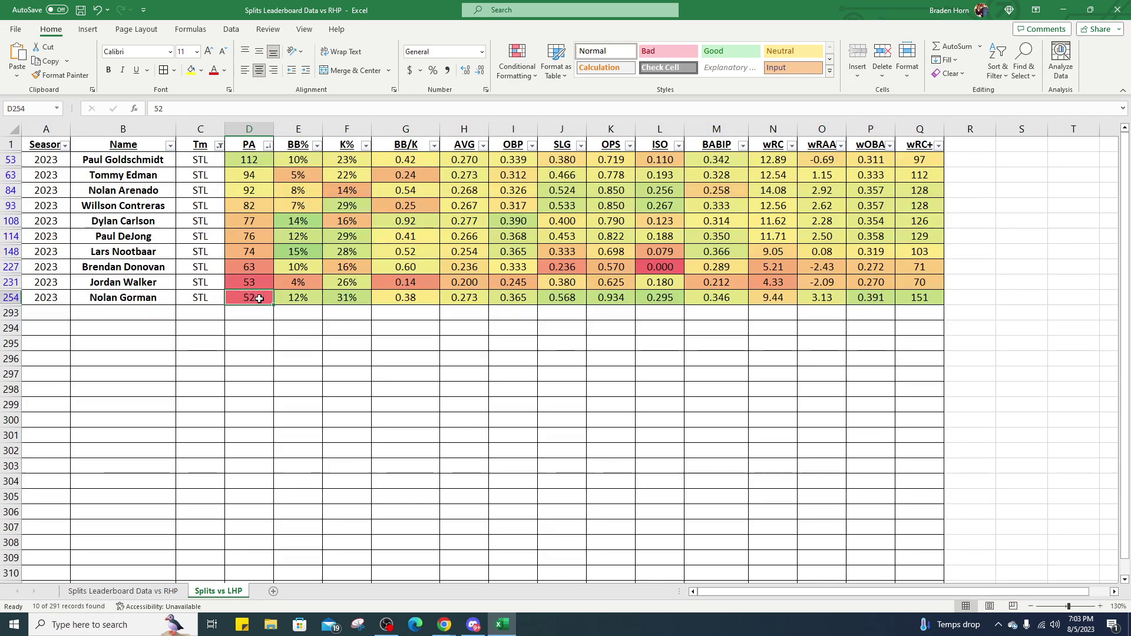
{"action": "left_click_drag", "start_coordinate": [259, 298], "coordinate": [933, 291]}
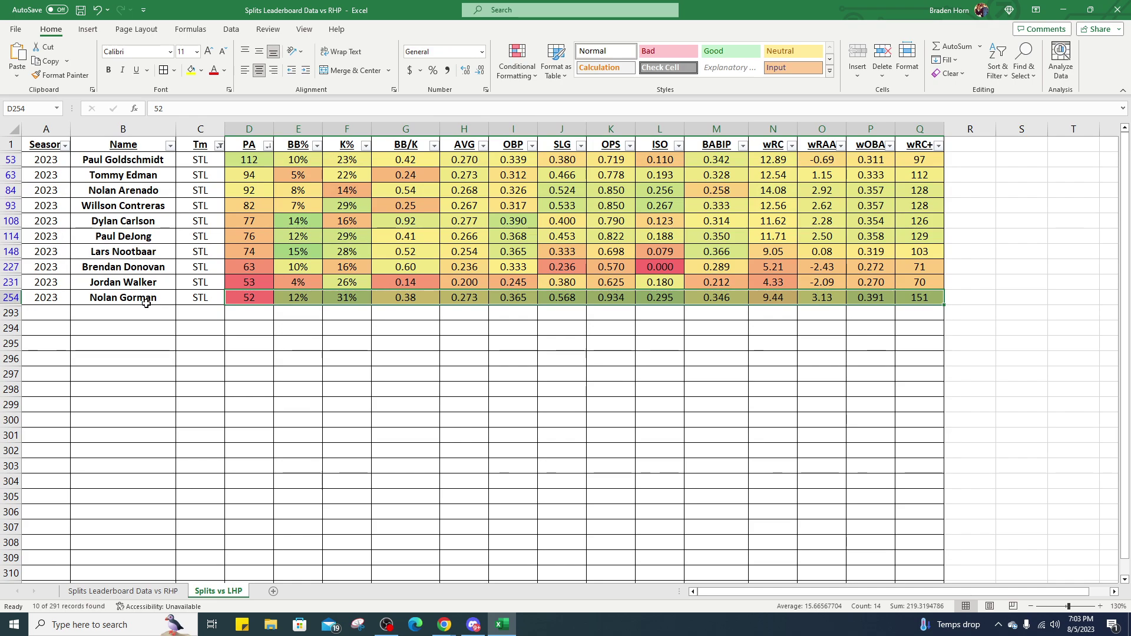
Return to Baseball Savant and examine the Atlanta Braves @ Chicago Cubs pitching matchup.
{"action": "left_click", "coordinate": [1063, 10]}
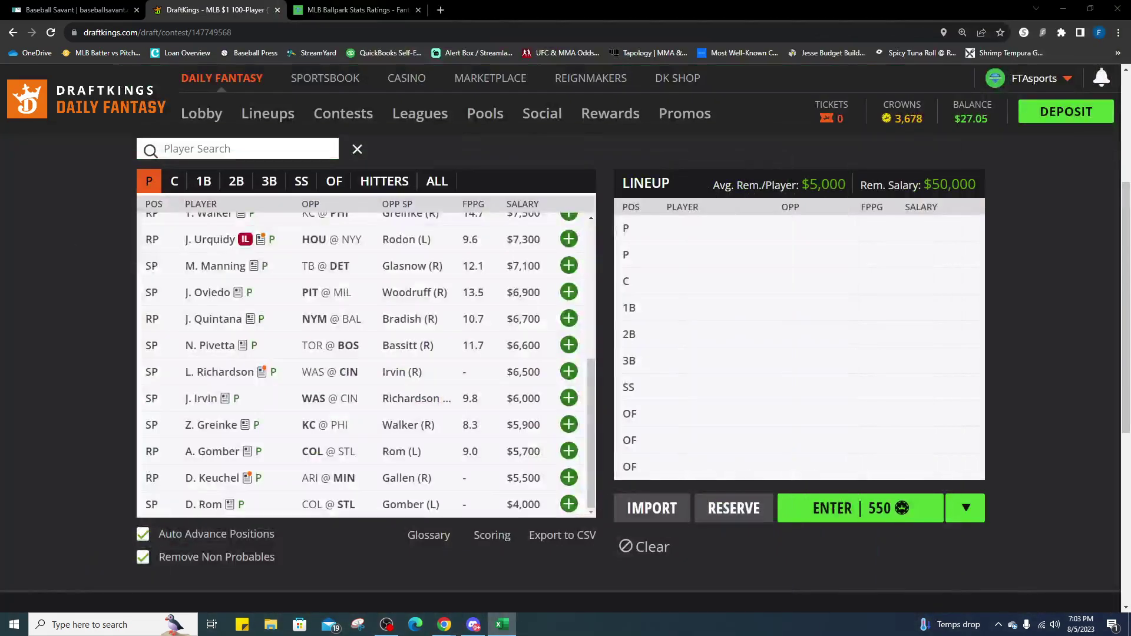
{"action": "left_click", "coordinate": [99, 6]}
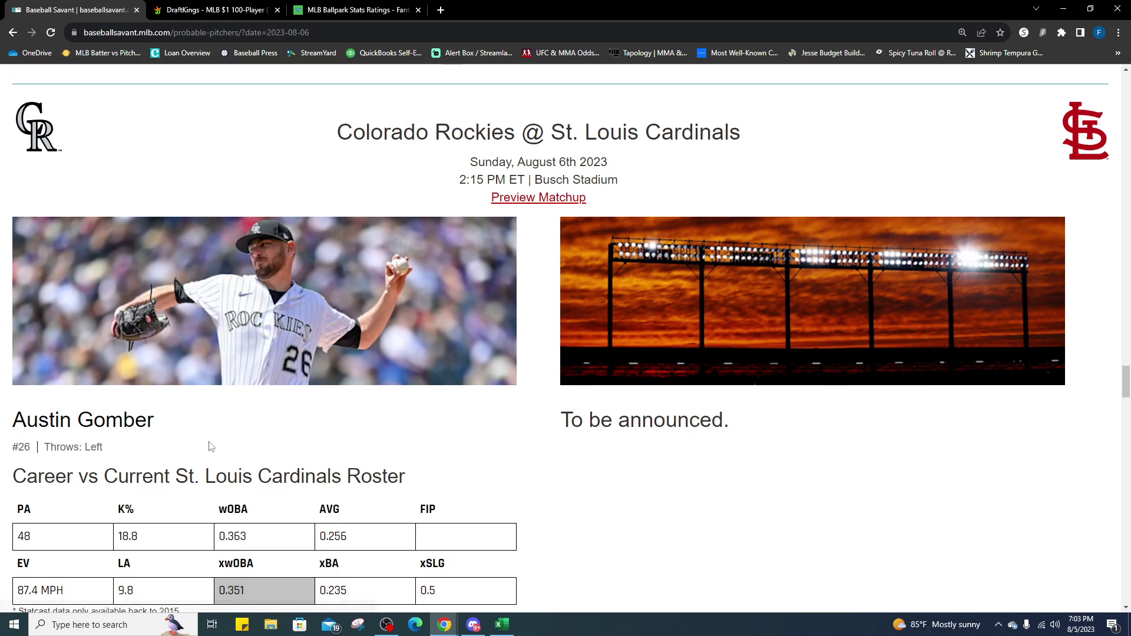
{"action": "scroll", "coordinate": [224, 462], "scroll_direction": "down", "scroll_amount": 5}
{"action": "scroll", "coordinate": [223, 462], "scroll_direction": "down", "scroll_amount": 4}
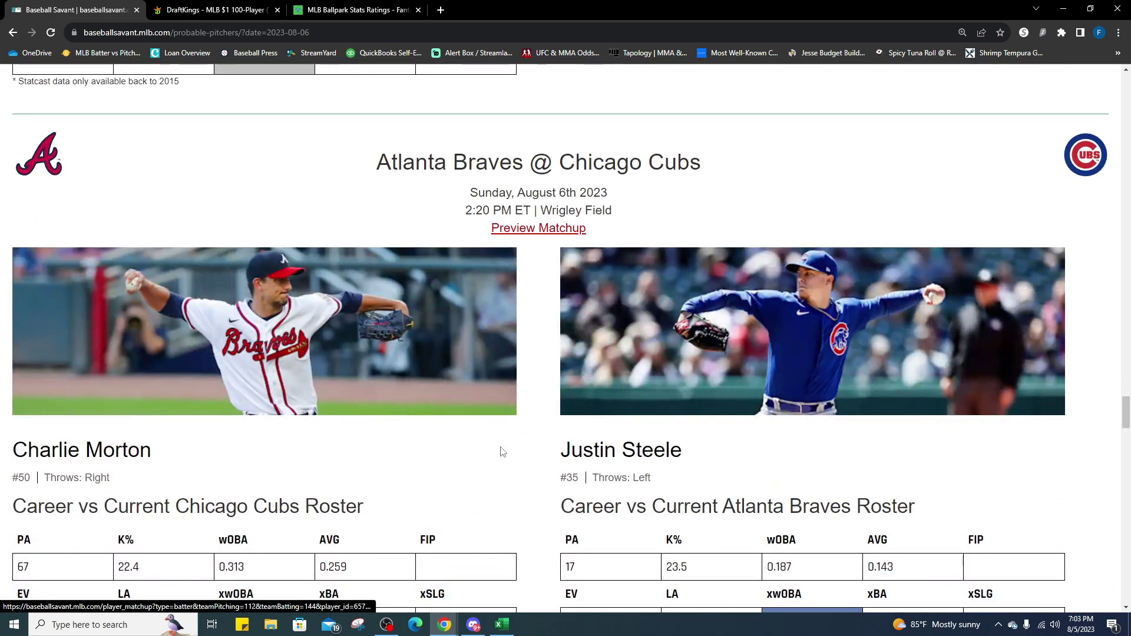
{"action": "scroll", "coordinate": [503, 455], "scroll_direction": "down", "scroll_amount": 2}
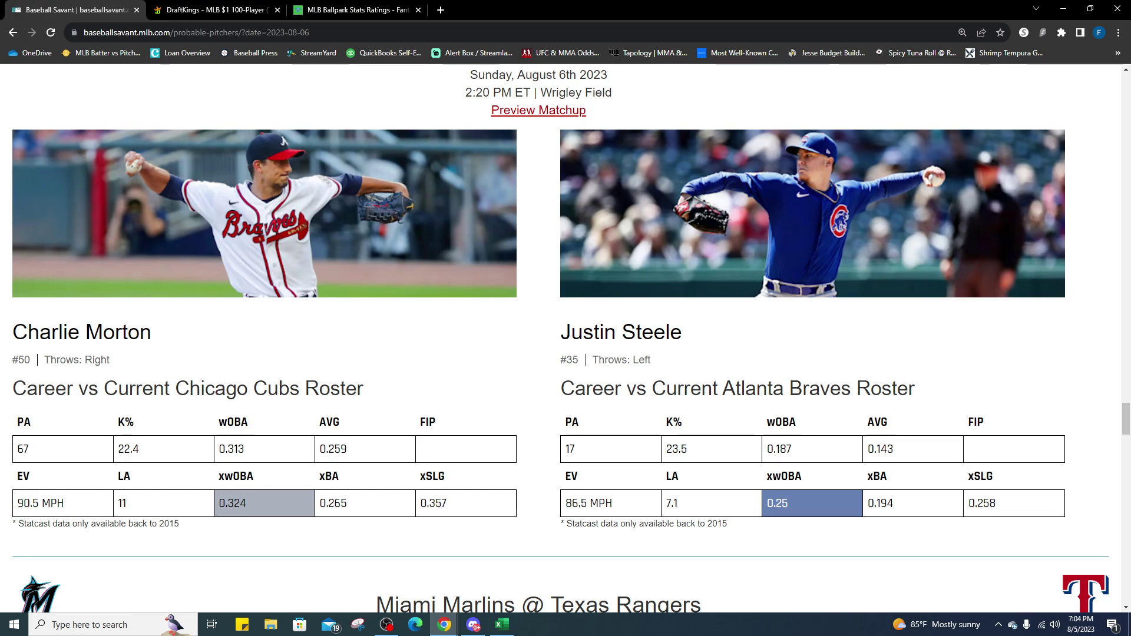
Review Charlie Morton's game log, away-game ERA and salary on his DraftKings player card, closing the card when done.
{"action": "key", "text": "ctrl+Tab"}
{"action": "scroll", "coordinate": [302, 386], "scroll_direction": "up", "scroll_amount": 5}
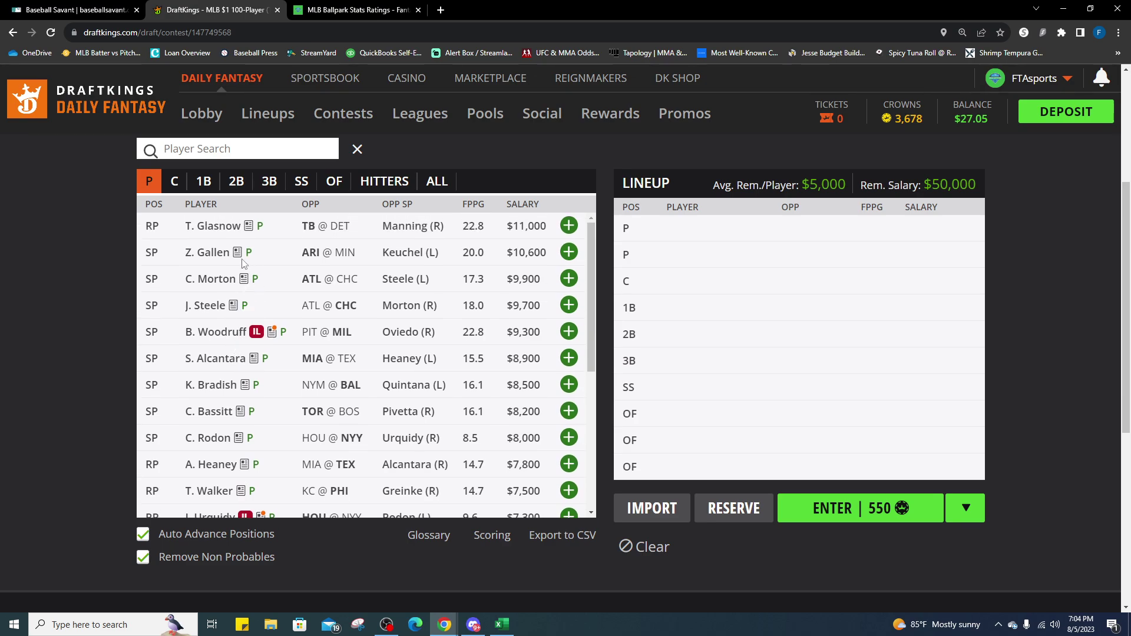
{"action": "left_click", "coordinate": [218, 280]}
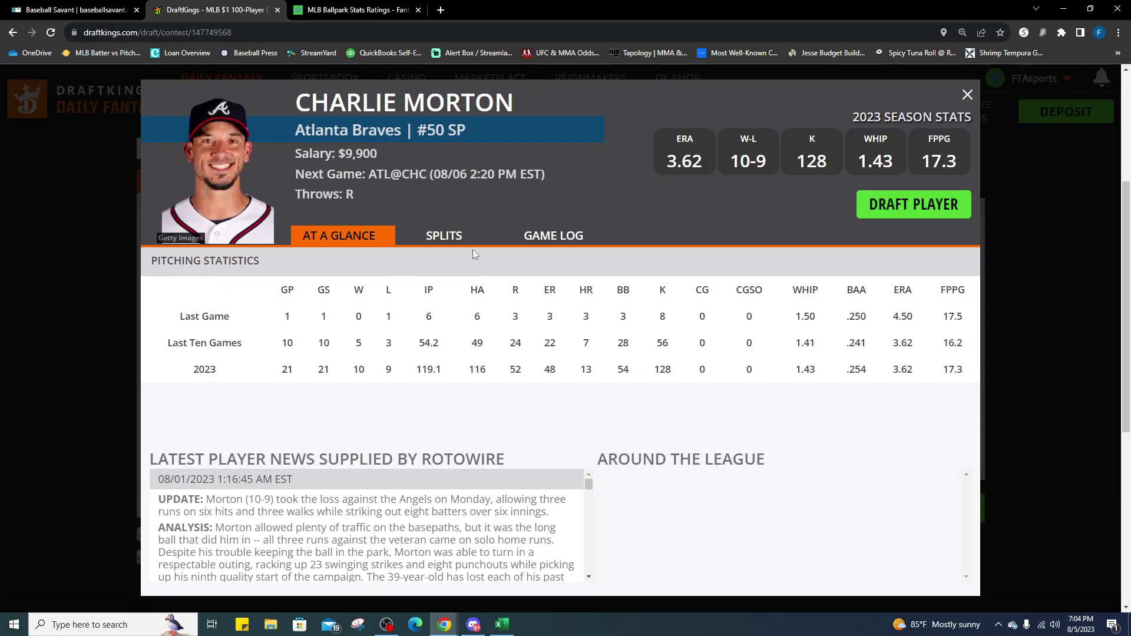
{"action": "left_click", "coordinate": [548, 233]}
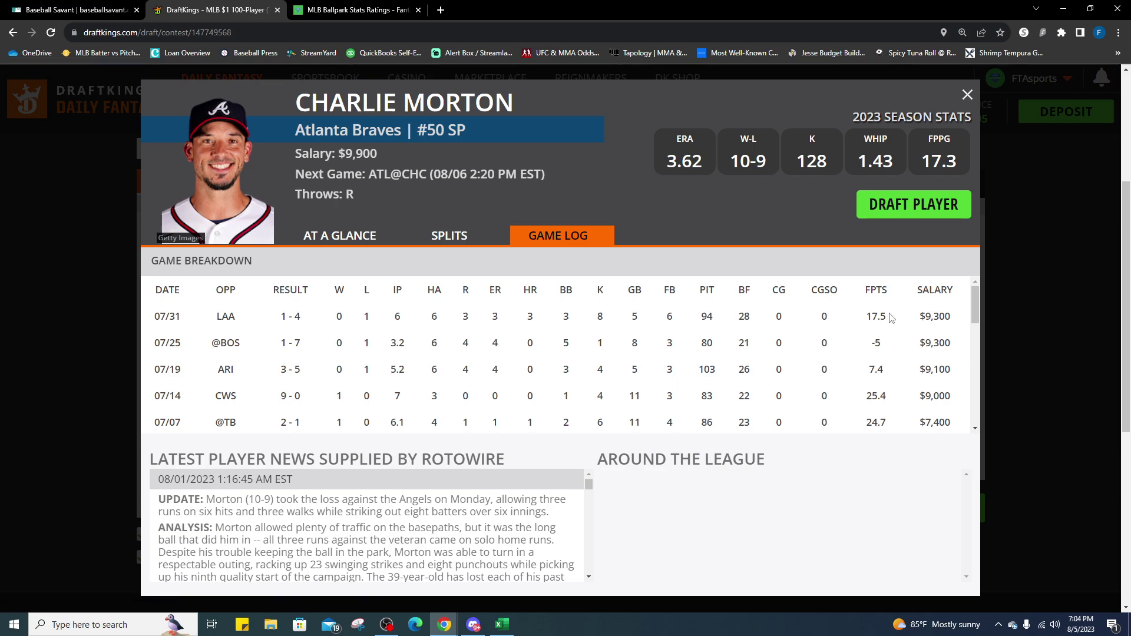
{"action": "left_click_drag", "start_coordinate": [892, 318], "coordinate": [855, 318]}
{"action": "left_click", "coordinate": [455, 239]}
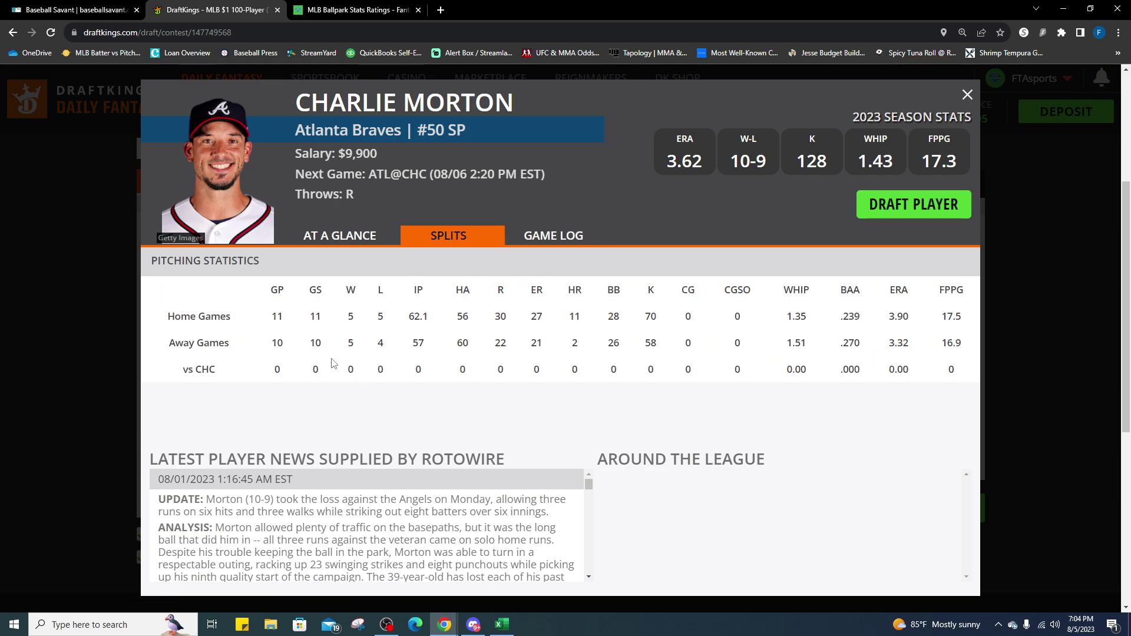
{"action": "left_click_drag", "start_coordinate": [910, 344], "coordinate": [888, 344]}
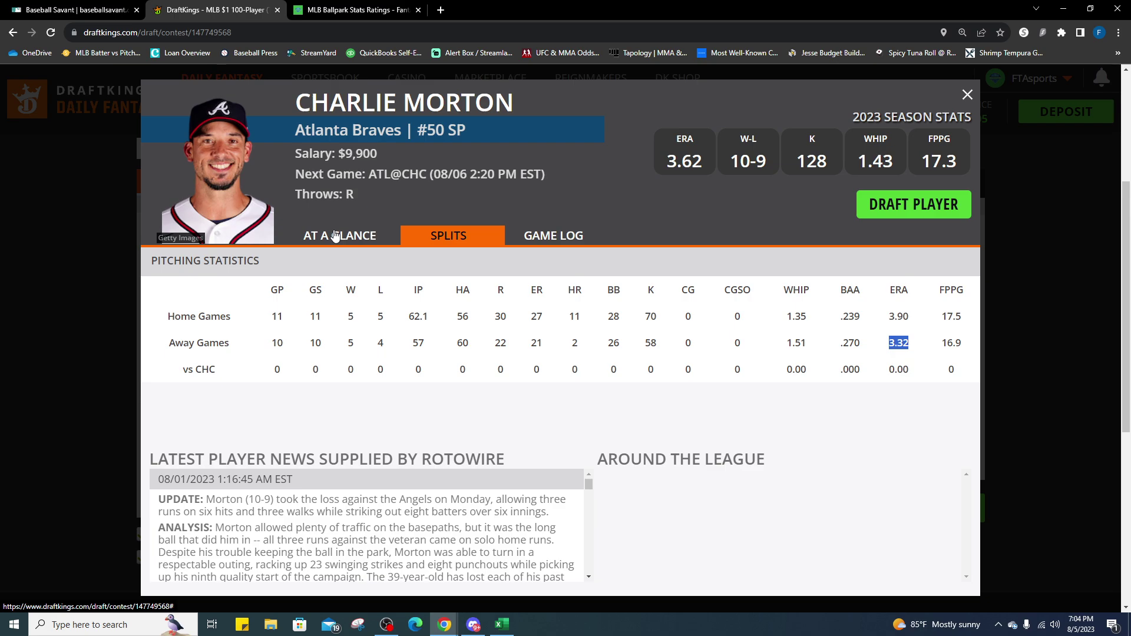
{"action": "left_click_drag", "start_coordinate": [378, 154], "coordinate": [354, 151]}
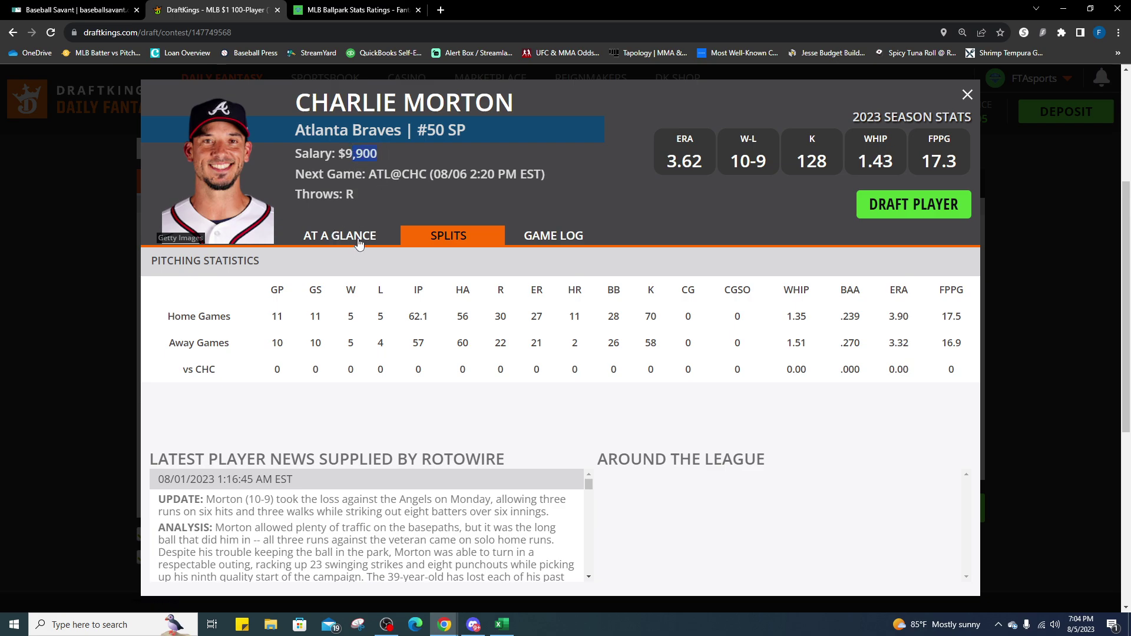
{"action": "left_click", "coordinate": [968, 99]}
{"action": "left_click", "coordinate": [968, 96]}
Review Justin Steele's recent fantasy points in his game log and his home-game ERA, closing his player card when done.
{"action": "left_click", "coordinate": [207, 311]}
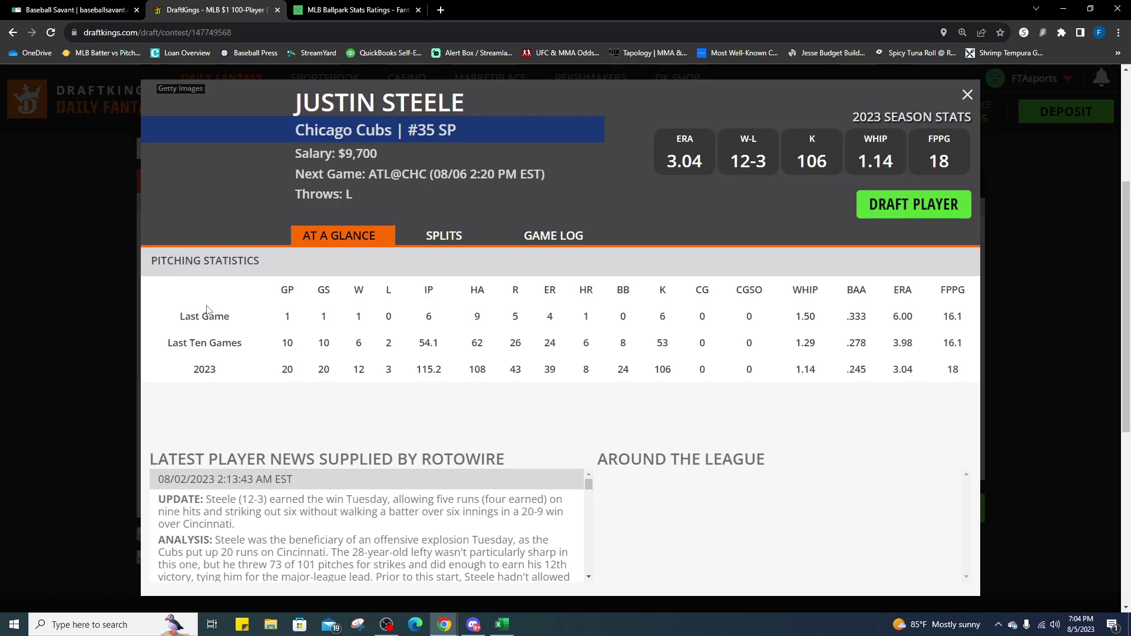
{"action": "left_click", "coordinate": [569, 244]}
{"action": "left_click_drag", "start_coordinate": [864, 317], "coordinate": [880, 344]}
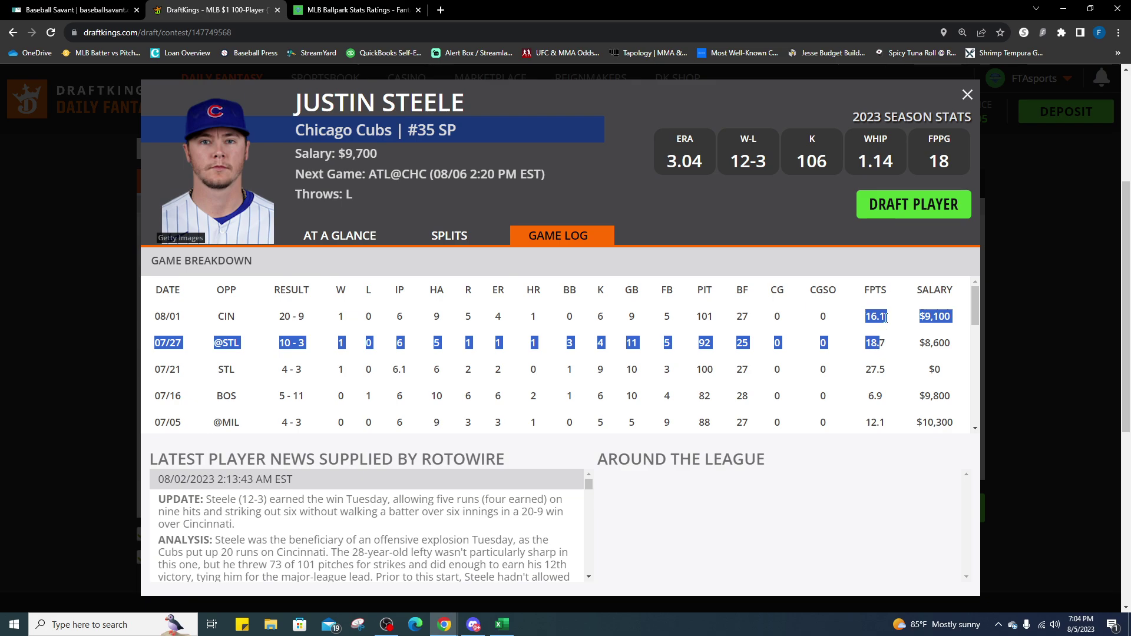
{"action": "left_click", "coordinate": [885, 318]}
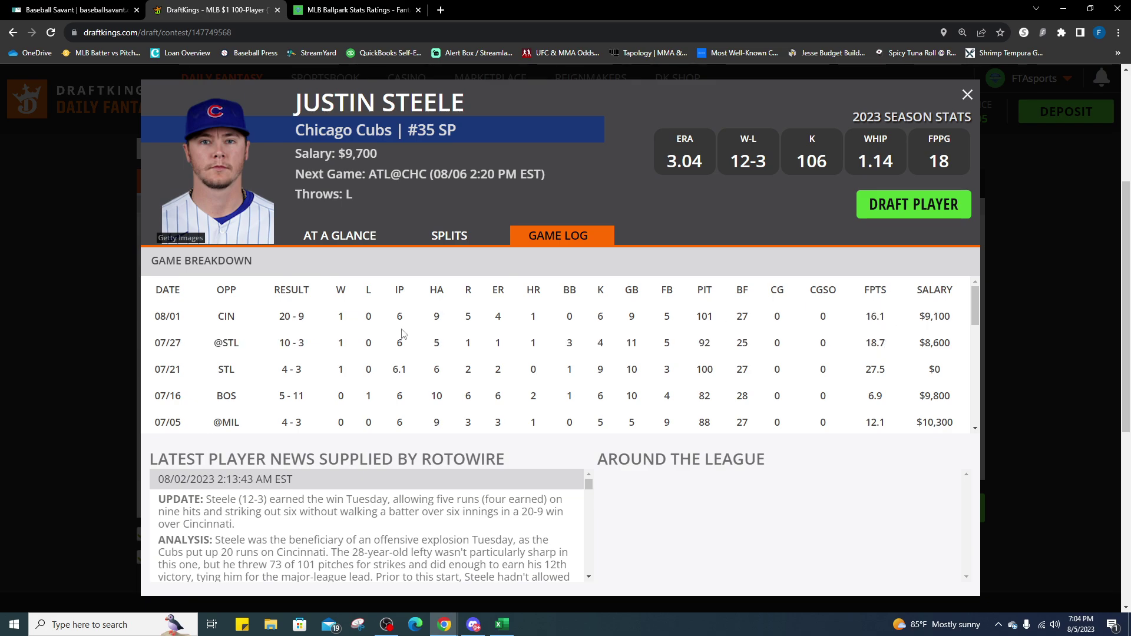
{"action": "double_click", "coordinate": [305, 317]}
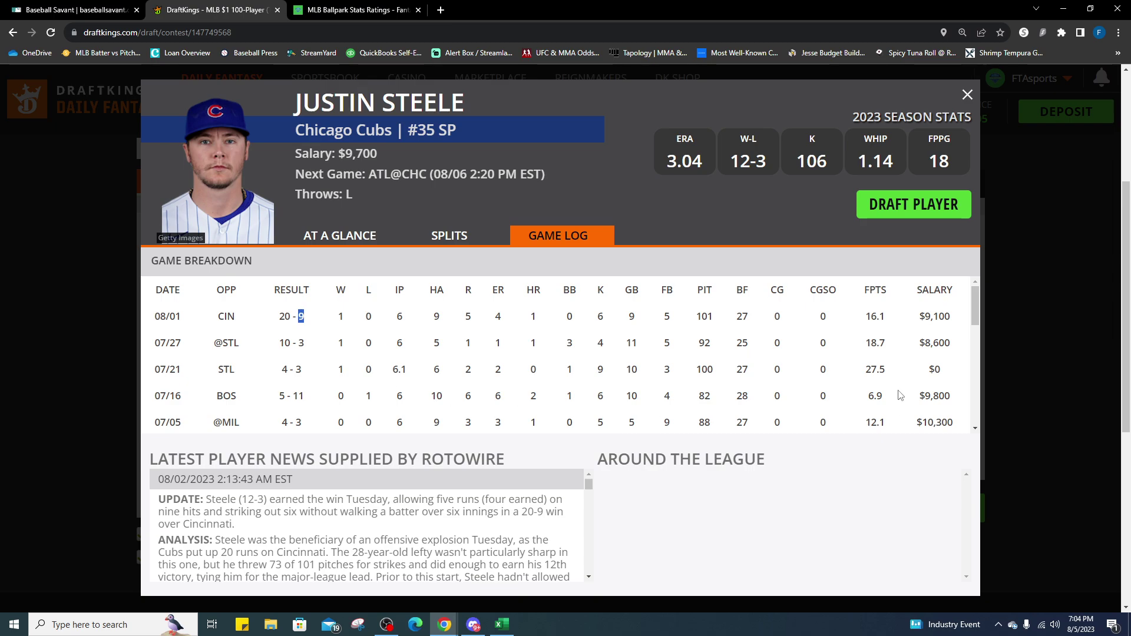
{"action": "left_click_drag", "start_coordinate": [888, 370], "coordinate": [869, 370]}
{"action": "left_click", "coordinate": [454, 240]}
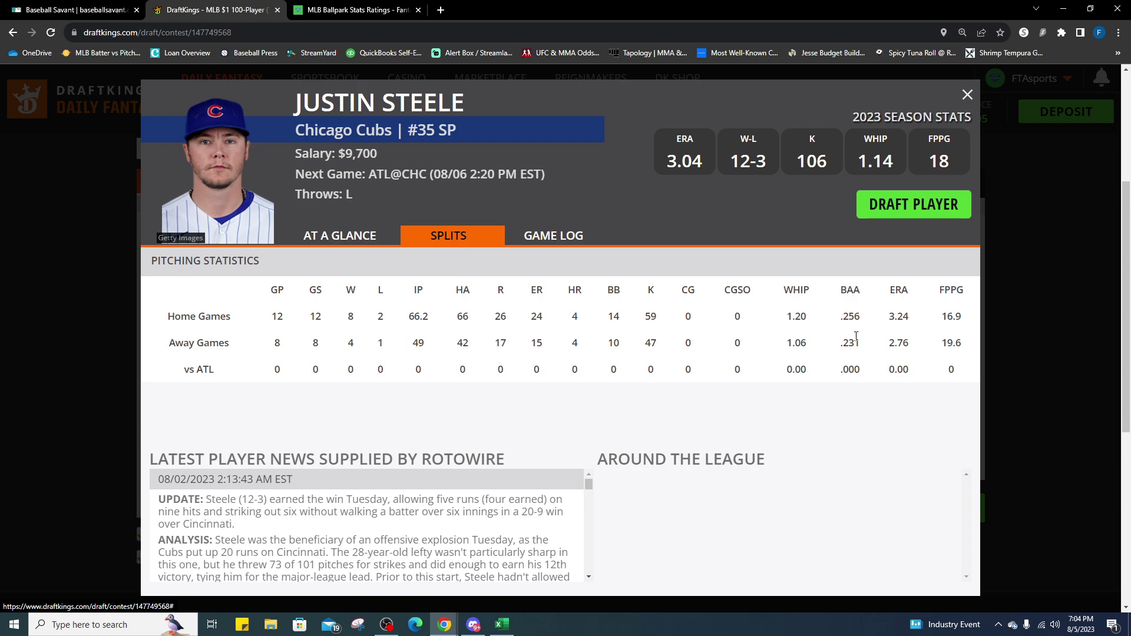
{"action": "left_click_drag", "start_coordinate": [913, 320], "coordinate": [888, 321]}
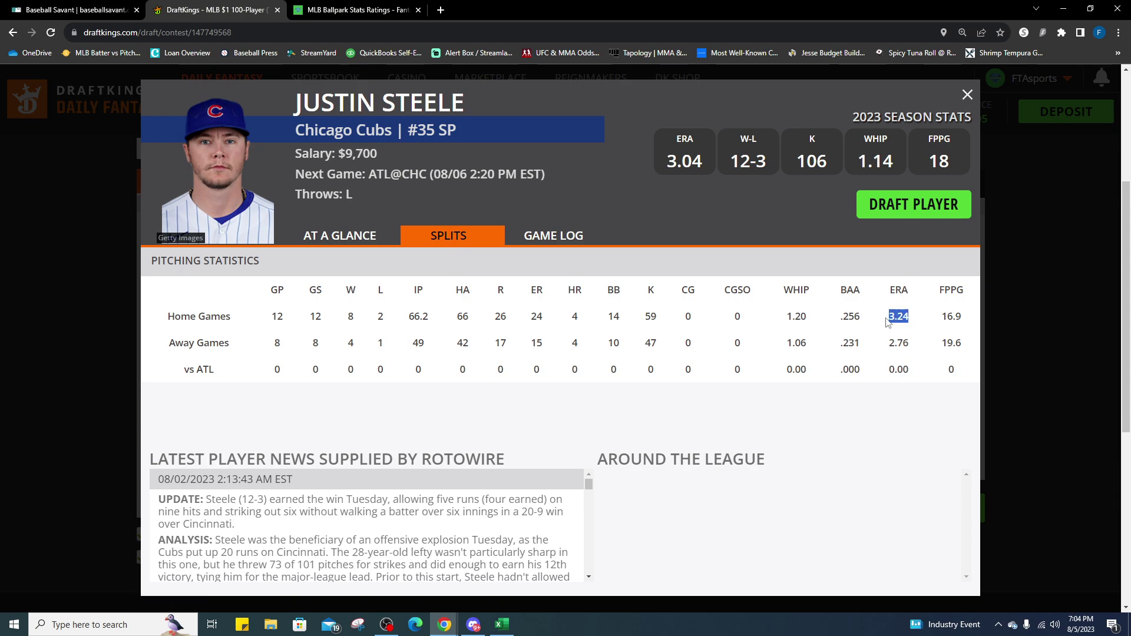
{"action": "left_click", "coordinate": [967, 95]}
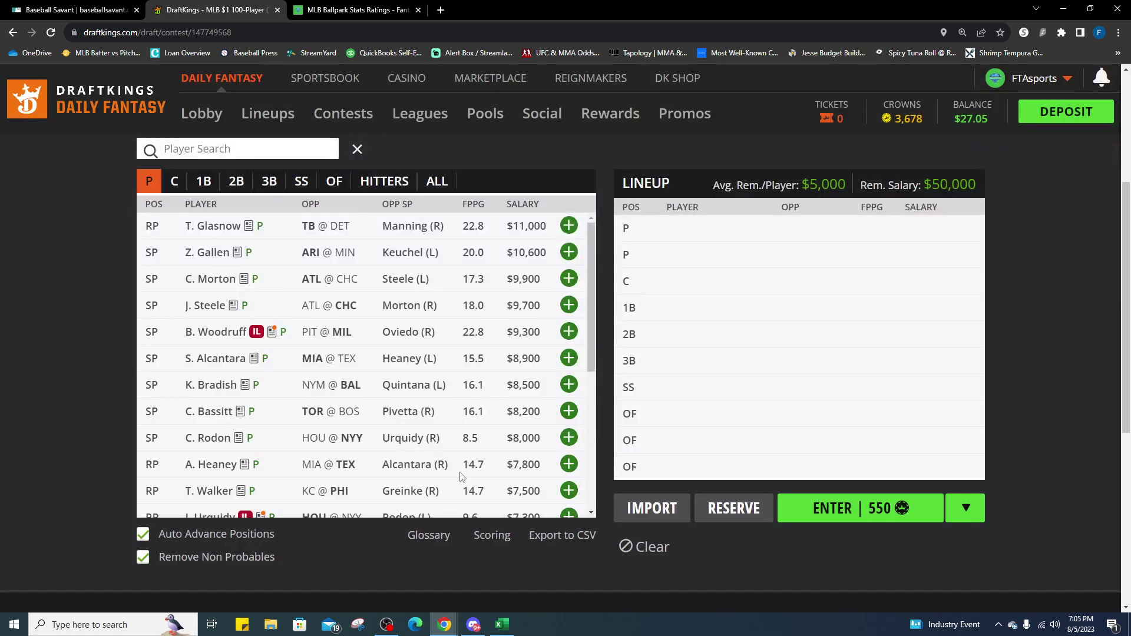
Recheck the matchup on Baseball Savant, then in Excel filter the vs LHP teams to ATL only and sort plate appearances largest to smallest.
{"action": "left_click", "coordinate": [76, 10]}
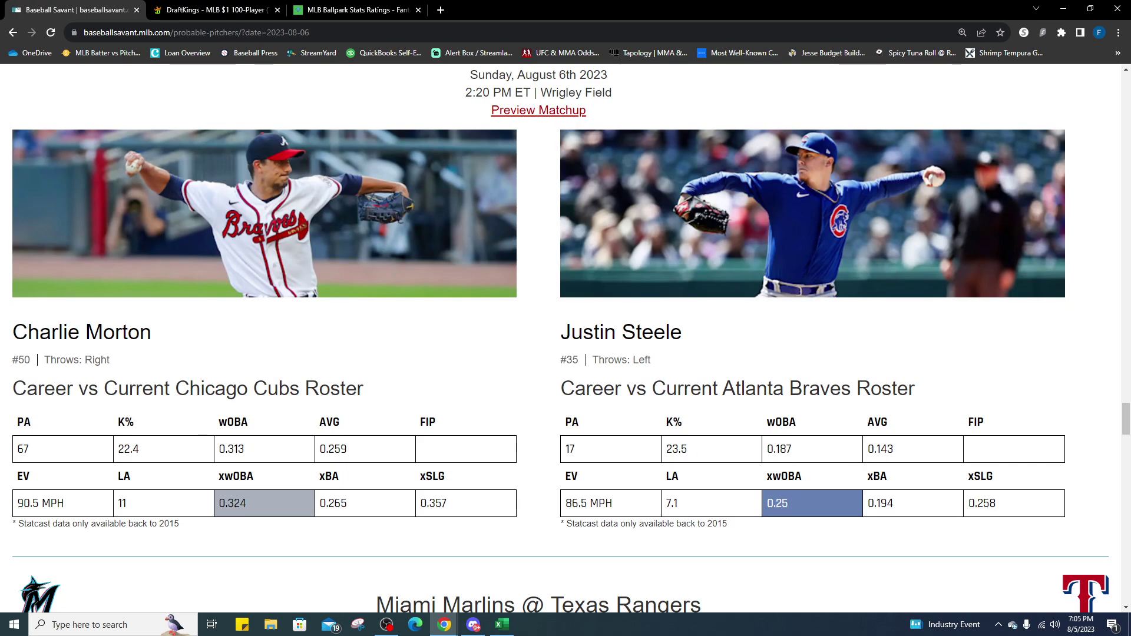
{"action": "key", "text": "alt+Tab"}
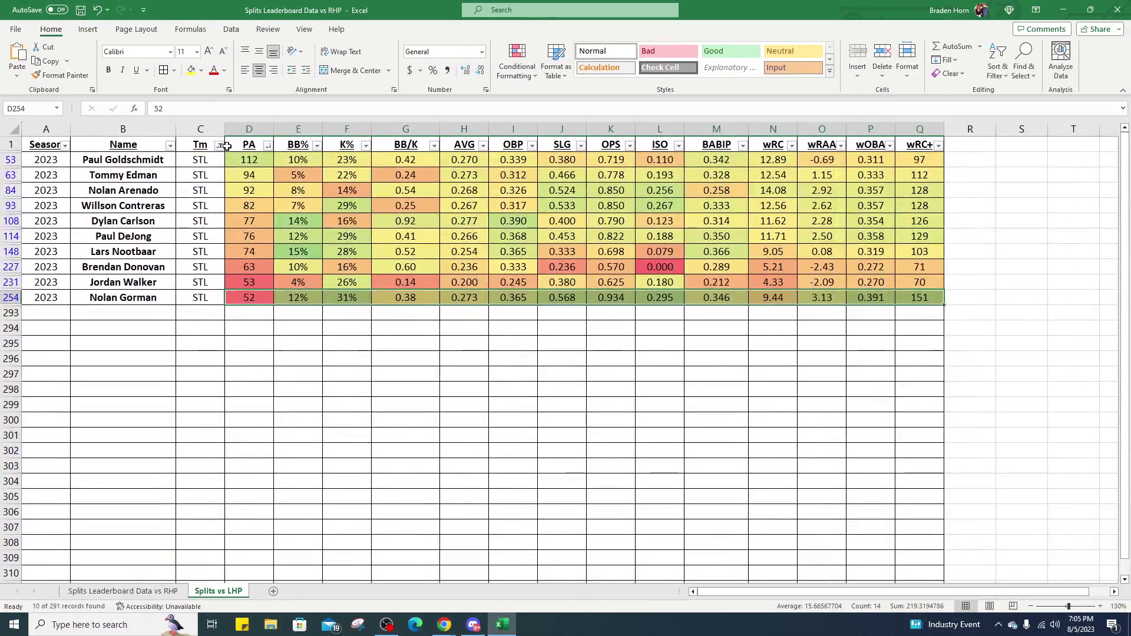
{"action": "left_click", "coordinate": [219, 146]}
{"action": "left_click", "coordinate": [109, 310]}
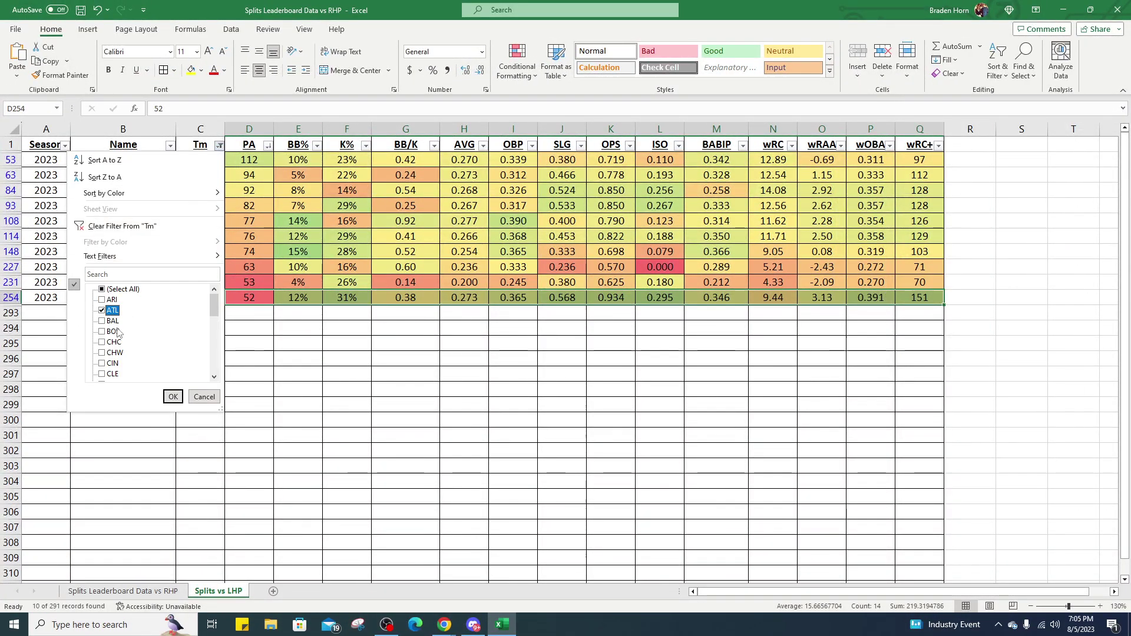
{"action": "left_click", "coordinate": [173, 396]}
{"action": "left_click", "coordinate": [219, 146]}
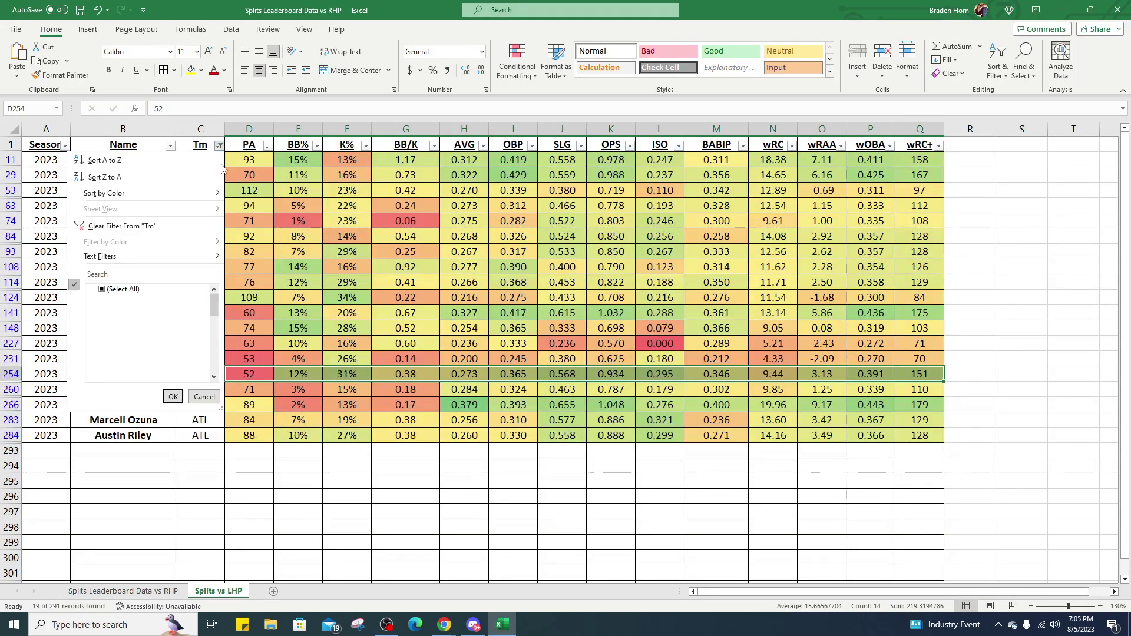
{"action": "scroll", "coordinate": [127, 340], "scroll_direction": "down", "scroll_amount": 2}
{"action": "scroll", "coordinate": [127, 340], "scroll_direction": "down", "scroll_amount": 2}
{"action": "left_click", "coordinate": [103, 332]}
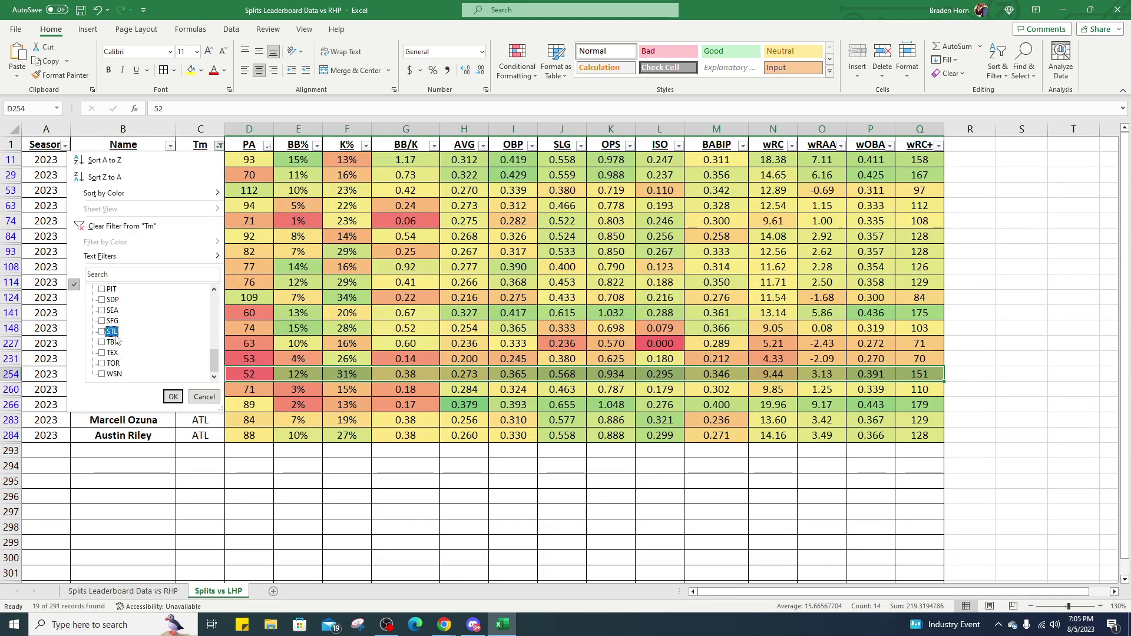
{"action": "left_click", "coordinate": [173, 396]}
{"action": "left_click", "coordinate": [268, 146]}
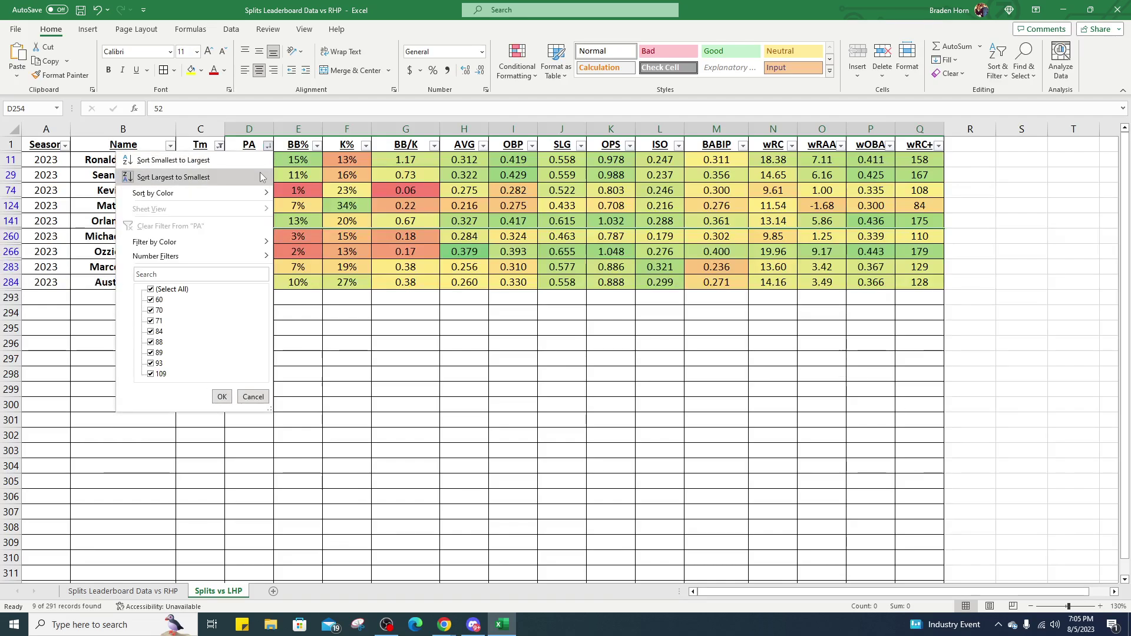
{"action": "left_click", "coordinate": [194, 175]}
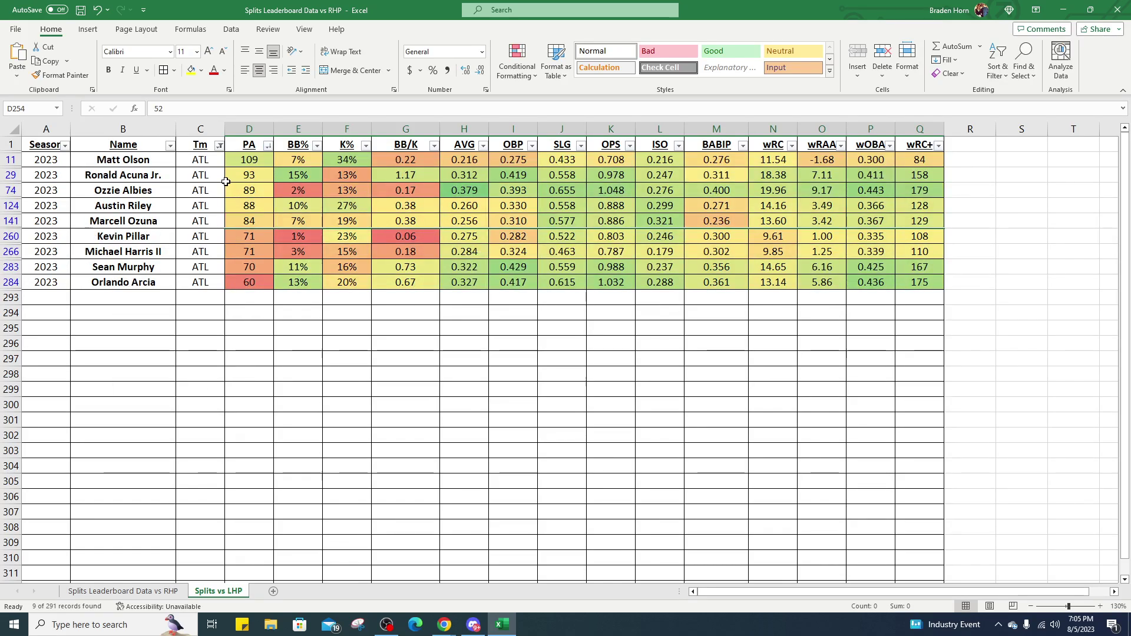
Examine the Braves hitters' splits vs LHP, focusing on Acuna Jr., Albies, Murphy and Arcia, plus the lineup's strikeout rates.
{"action": "left_click_drag", "start_coordinate": [152, 175], "coordinate": [914, 187]}
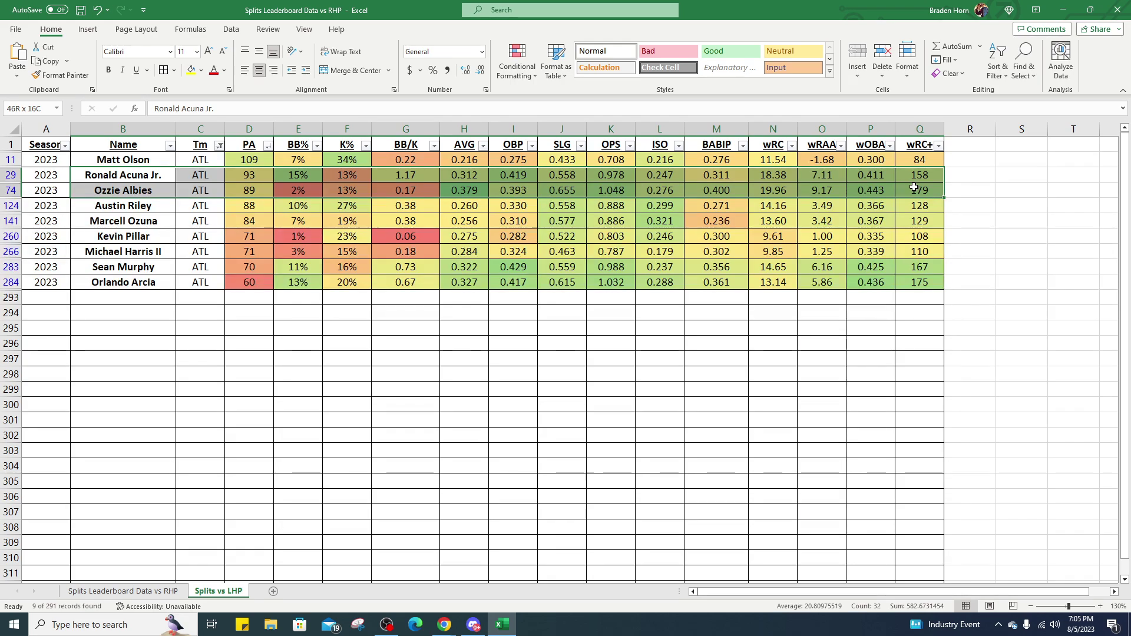
{"action": "left_click_drag", "start_coordinate": [914, 187], "coordinate": [930, 219]}
{"action": "left_click_drag", "start_coordinate": [135, 265], "coordinate": [937, 284]}
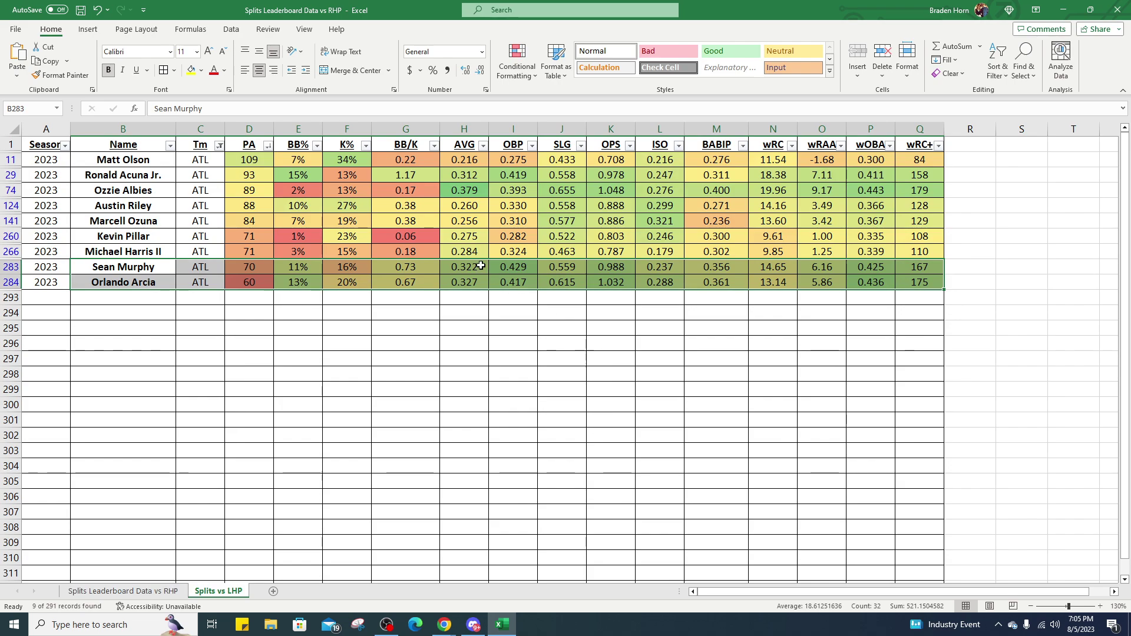
{"action": "left_click", "coordinate": [365, 159]}
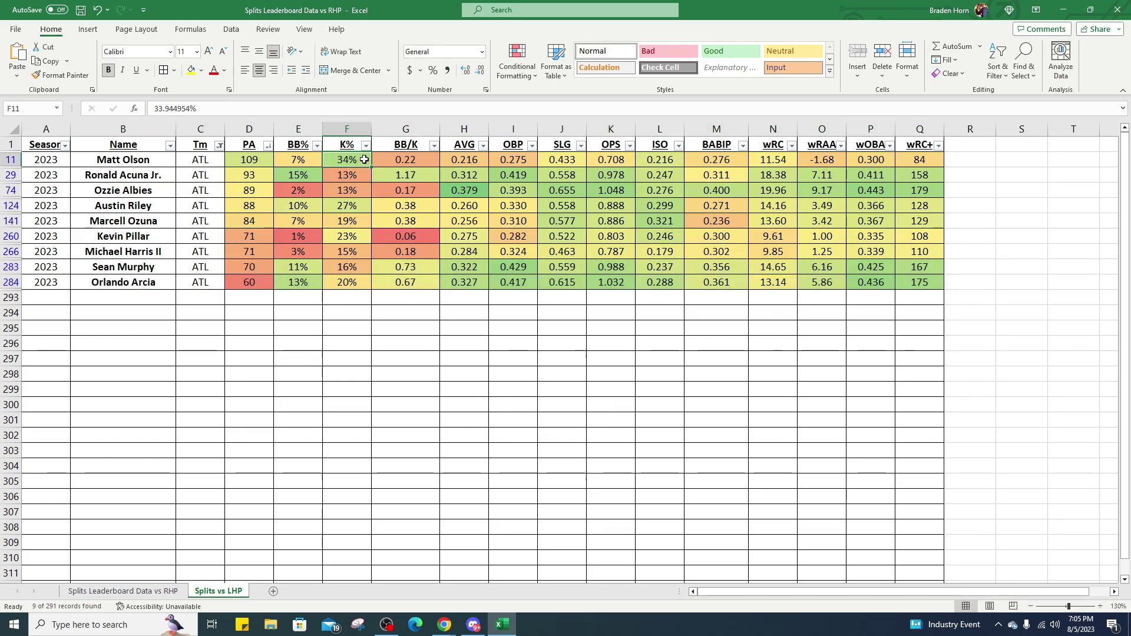
{"action": "left_click_drag", "start_coordinate": [346, 175], "coordinate": [355, 282]}
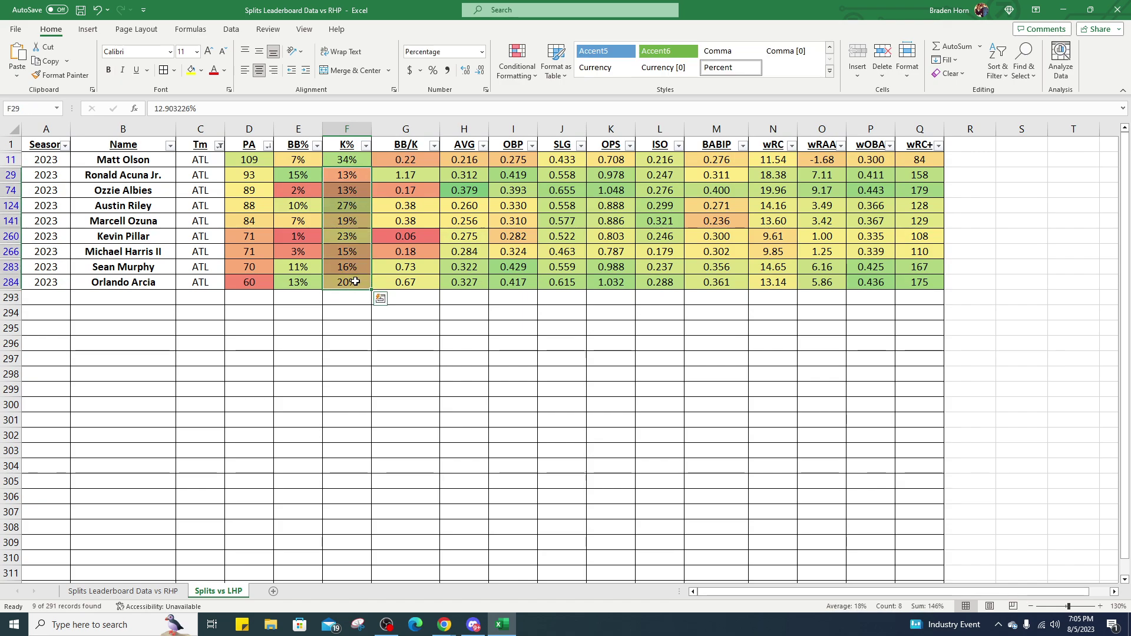
On the vs RHP sheet, filter the teams to CHC only and sort plate appearances largest to smallest.
{"action": "left_click", "coordinate": [219, 145]}
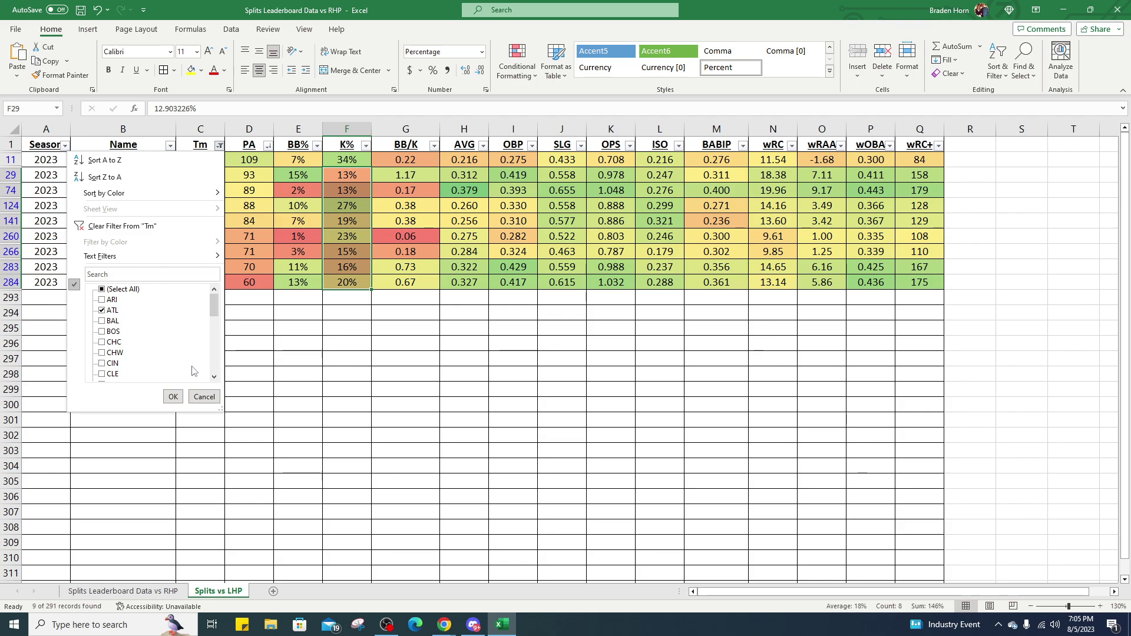
{"action": "left_click", "coordinate": [203, 396]}
{"action": "left_click", "coordinate": [122, 591]}
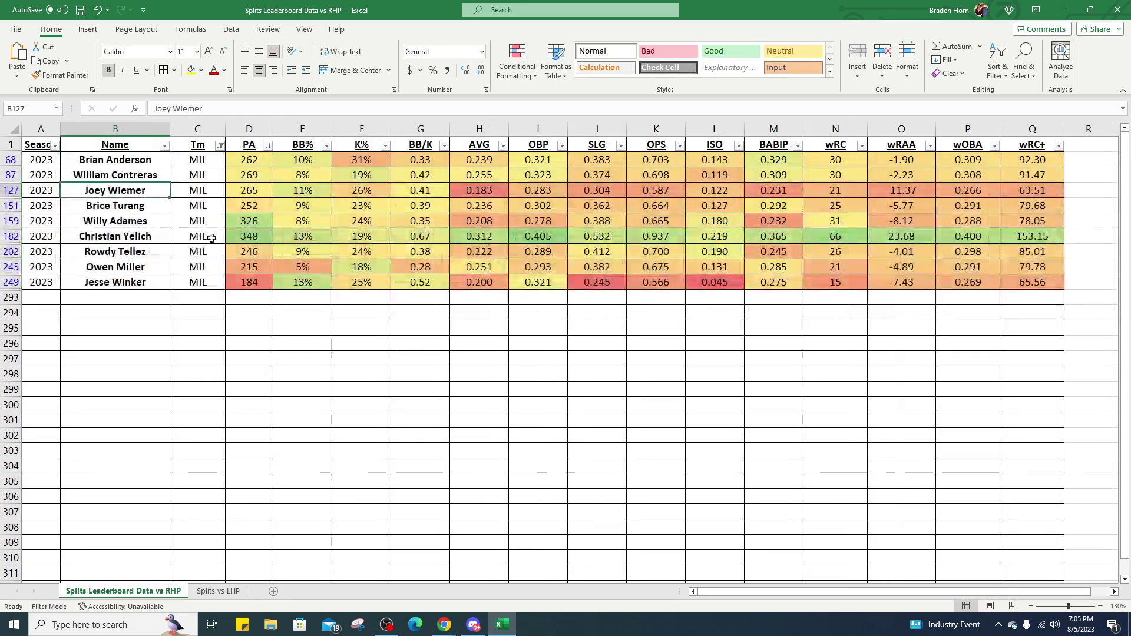
{"action": "left_click", "coordinate": [219, 145]}
{"action": "scroll", "coordinate": [115, 347], "scroll_direction": "down", "scroll_amount": 4}
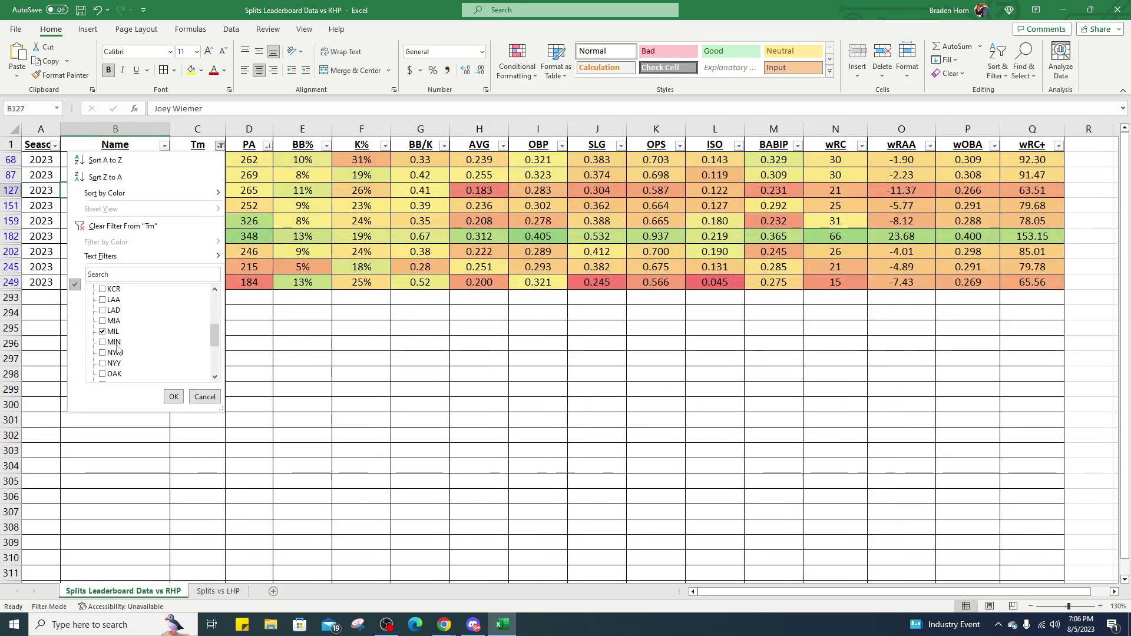
{"action": "left_click", "coordinate": [113, 332]}
{"action": "scroll", "coordinate": [114, 334], "scroll_direction": "up", "scroll_amount": 4}
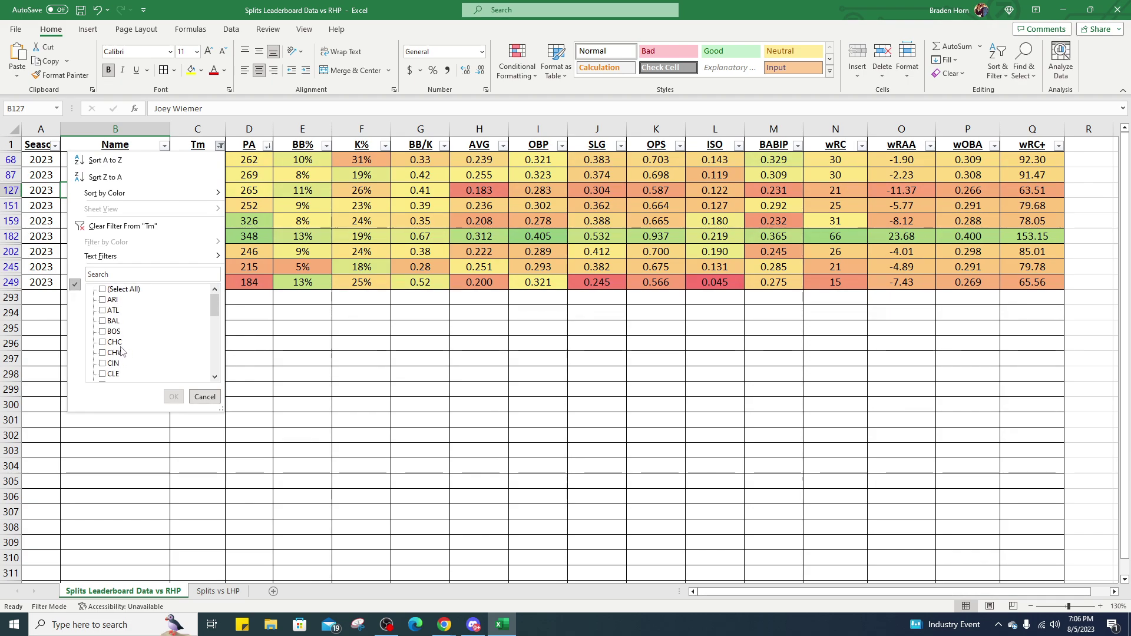
{"action": "left_click", "coordinate": [103, 342]}
{"action": "left_click", "coordinate": [173, 397]}
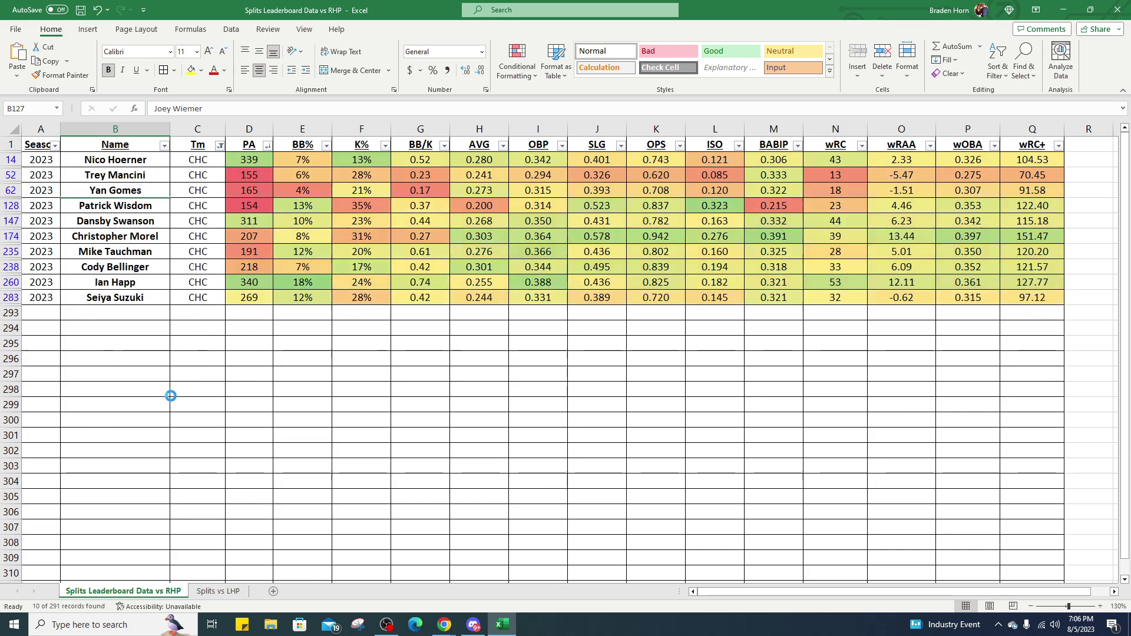
{"action": "left_click", "coordinate": [268, 146]}
{"action": "left_click", "coordinate": [264, 178]}
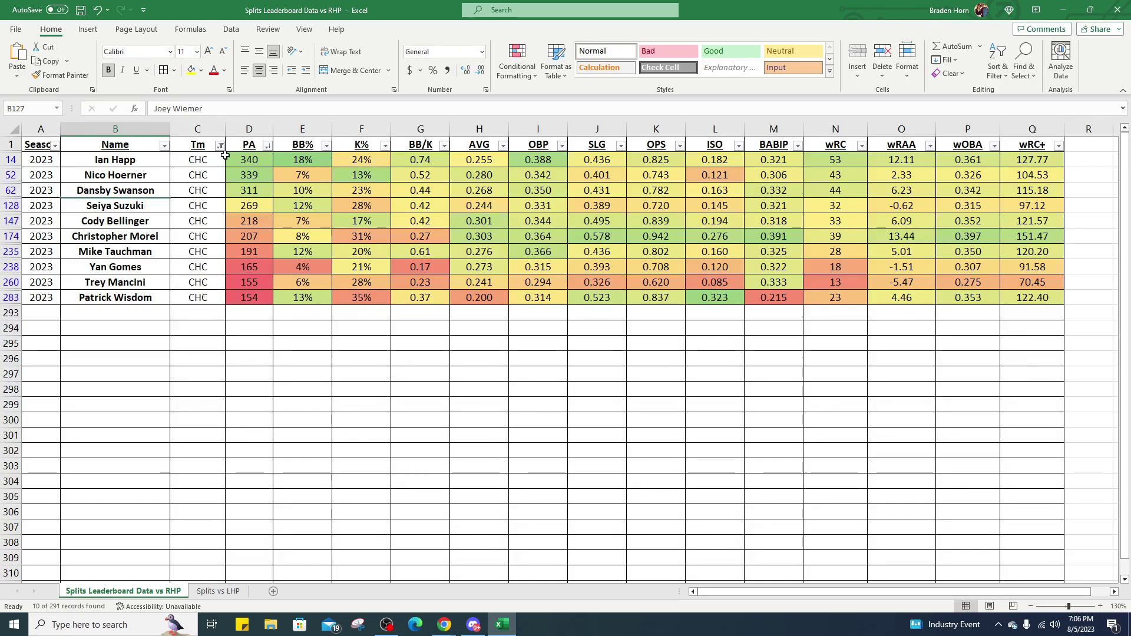
Examine the Cubs hitters' splits vs RHP, comparing Ian Happ through Christopher Morel and checking Morel's strikeout rate.
{"action": "left_click_drag", "start_coordinate": [249, 160], "coordinate": [1031, 160]}
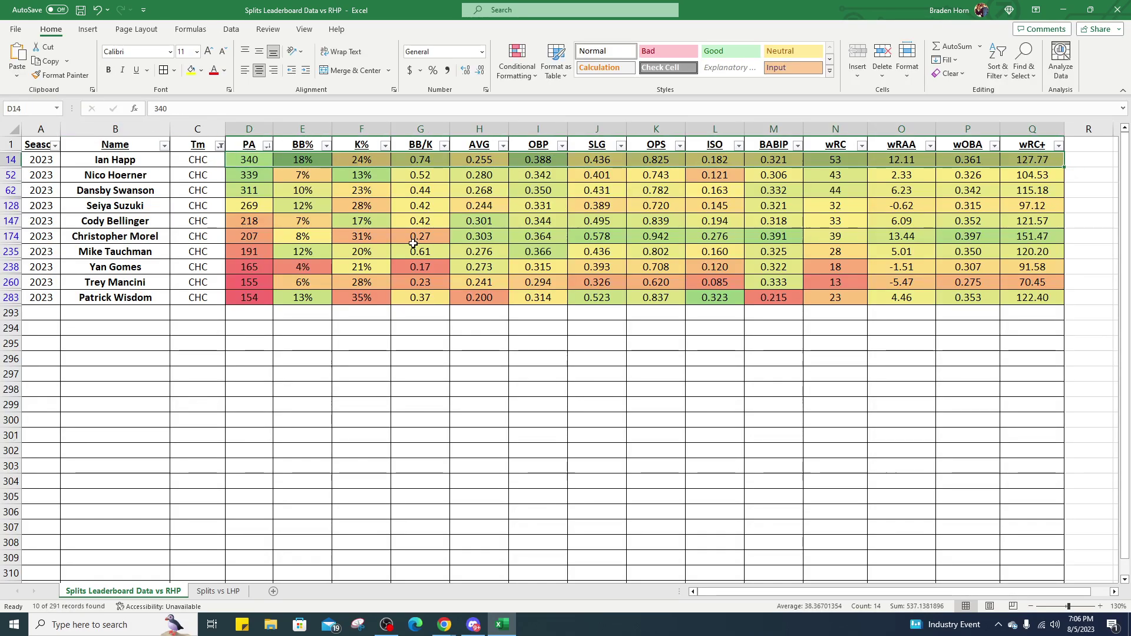
{"action": "left_click_drag", "start_coordinate": [186, 238], "coordinate": [1052, 238]}
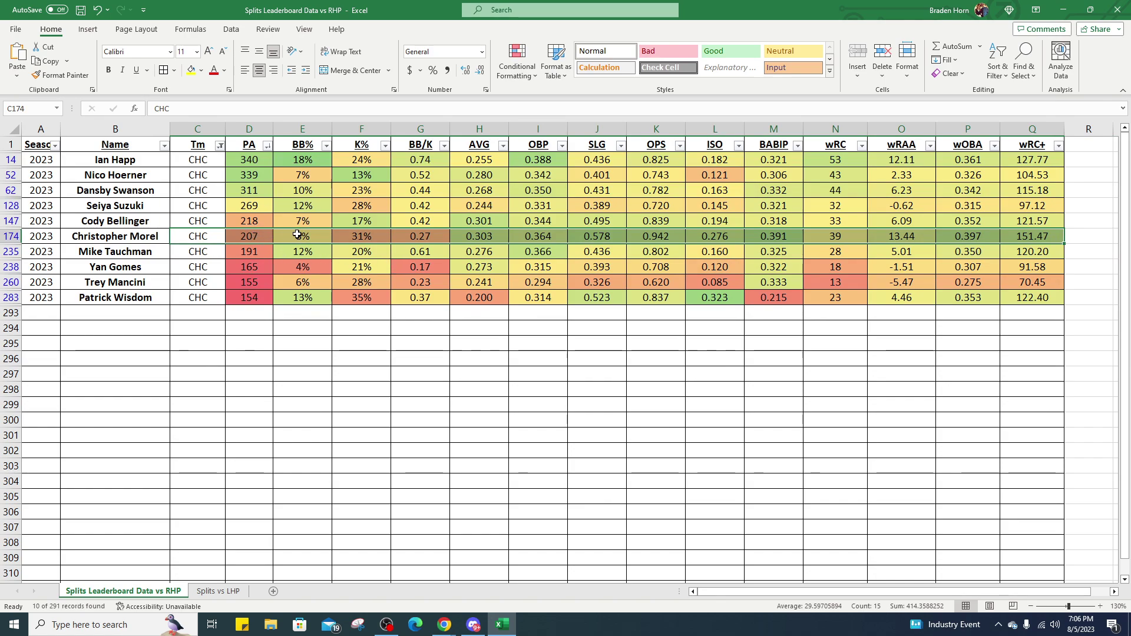
{"action": "left_click", "coordinate": [363, 240]}
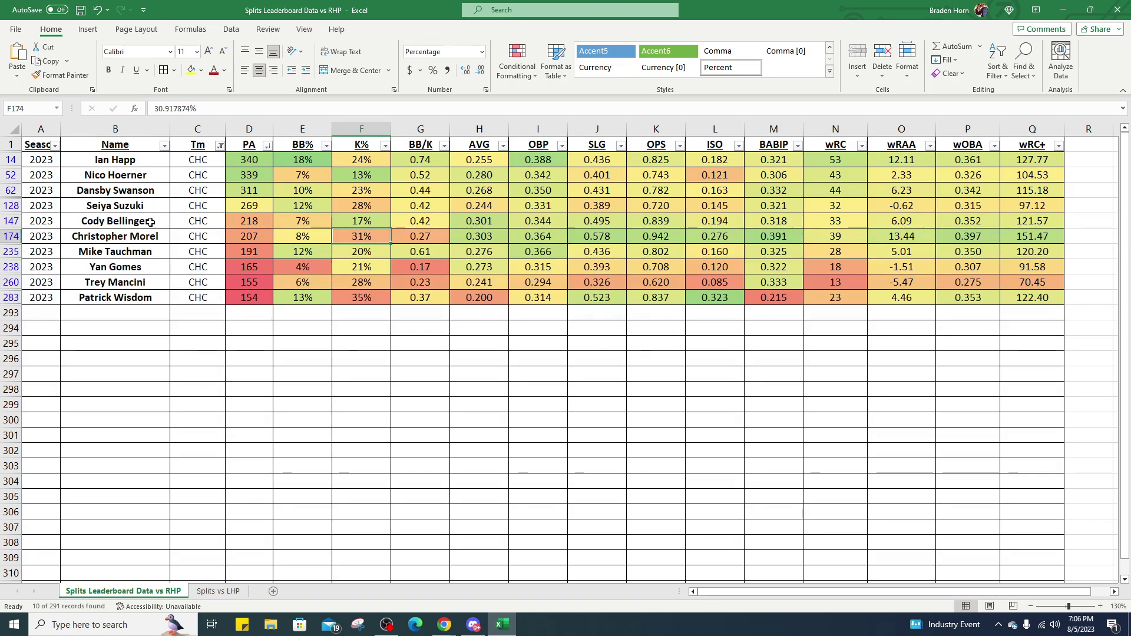
{"action": "left_click", "coordinate": [159, 161]}
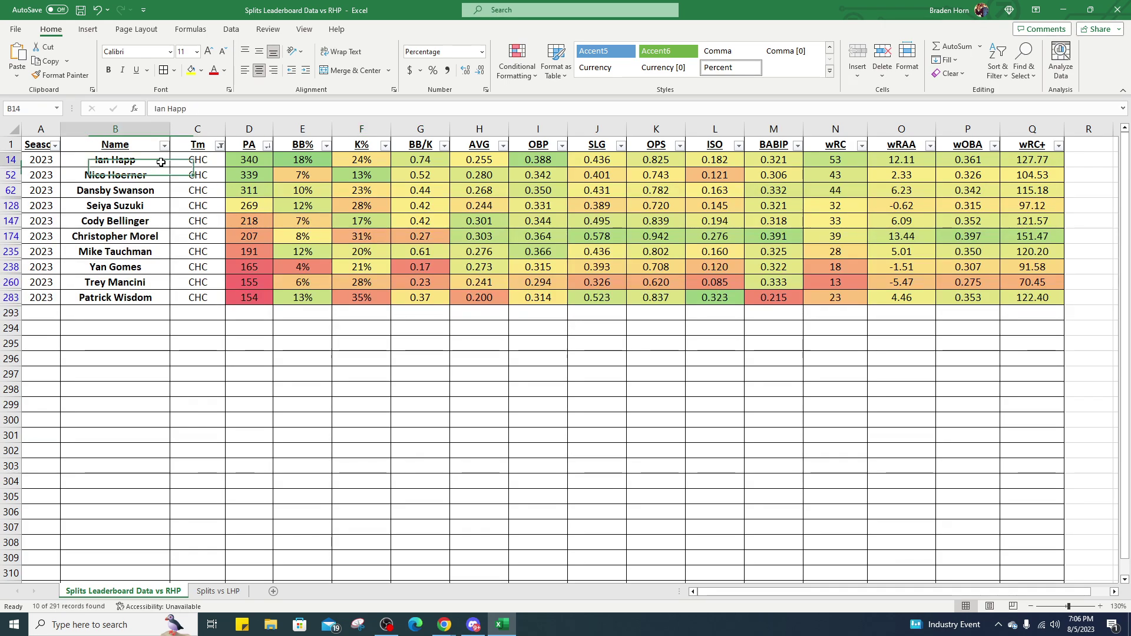
{"action": "left_click", "coordinate": [141, 174]}
{"action": "left_click", "coordinate": [155, 191]}
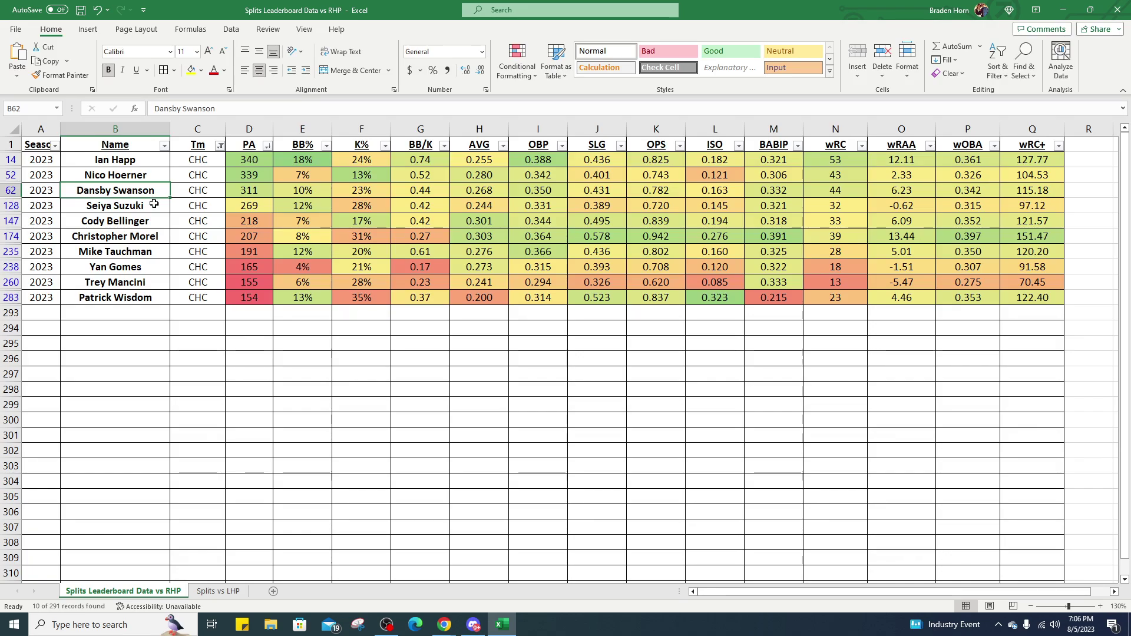
{"action": "left_click", "coordinate": [141, 236]}
{"action": "left_click", "coordinate": [141, 215]}
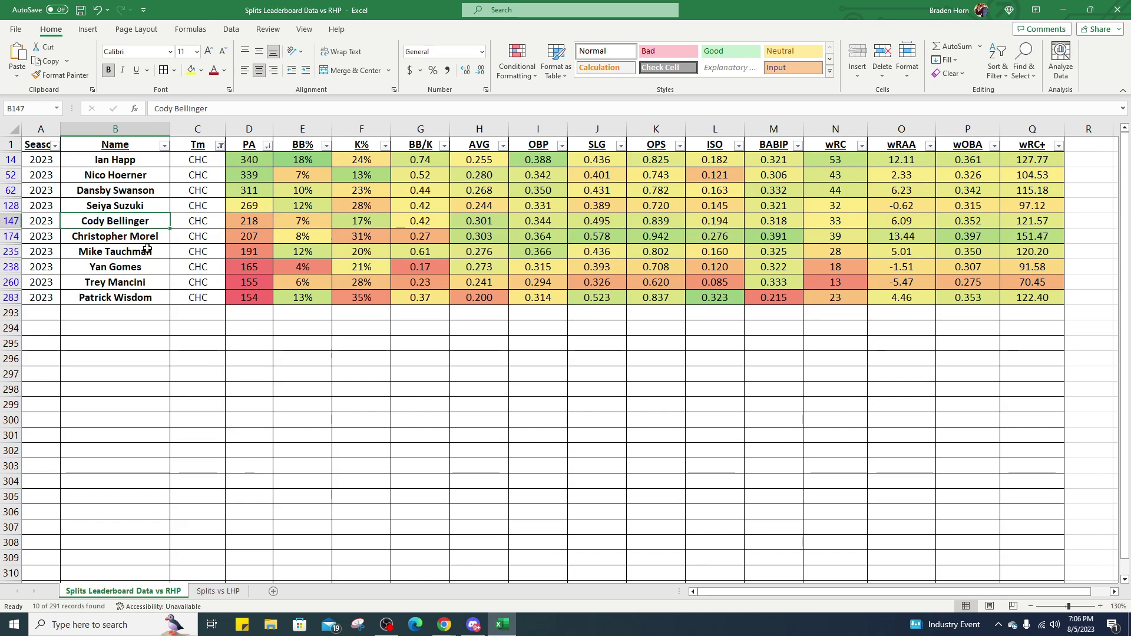
{"action": "left_click_drag", "start_coordinate": [132, 237], "coordinate": [1017, 155]}
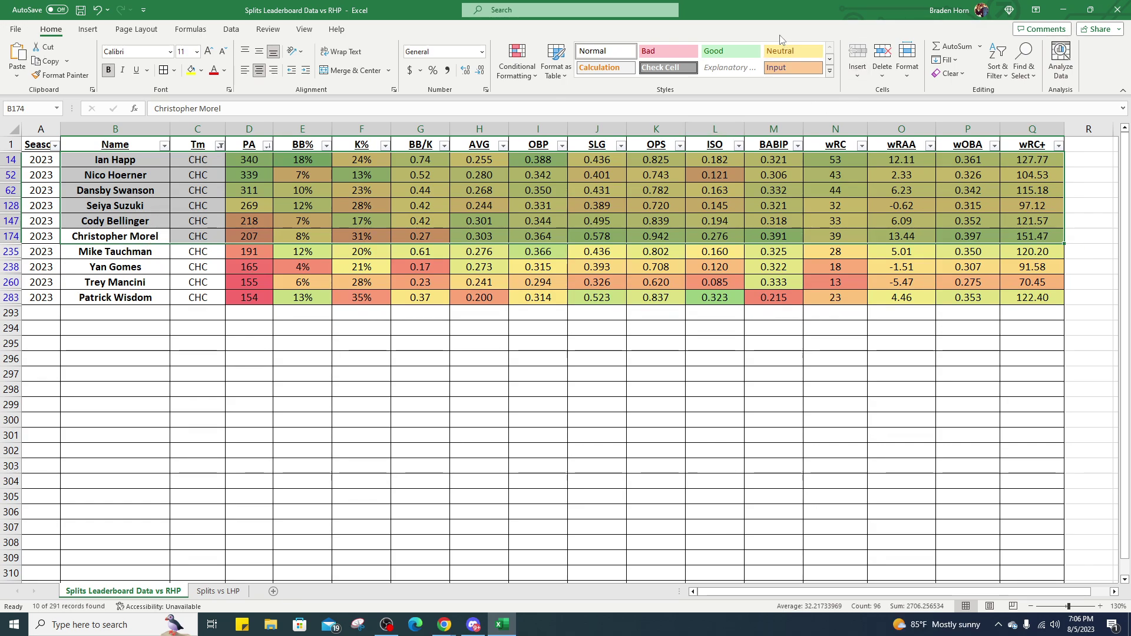
Check the Miami Marlins @ Texas Rangers matchup on Baseball Savant and review Sandy Alcantara's game-log pitch counts and away-game ERA on DraftKings.
{"action": "left_click", "coordinate": [1064, 10]}
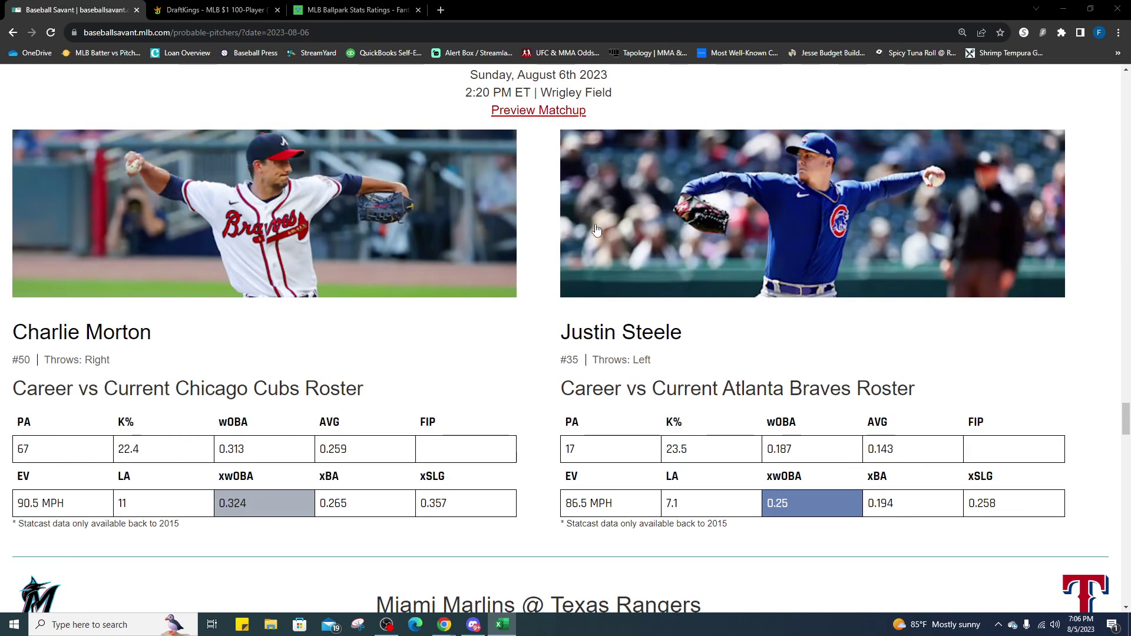
{"action": "scroll", "coordinate": [299, 490], "scroll_direction": "down", "scroll_amount": 9}
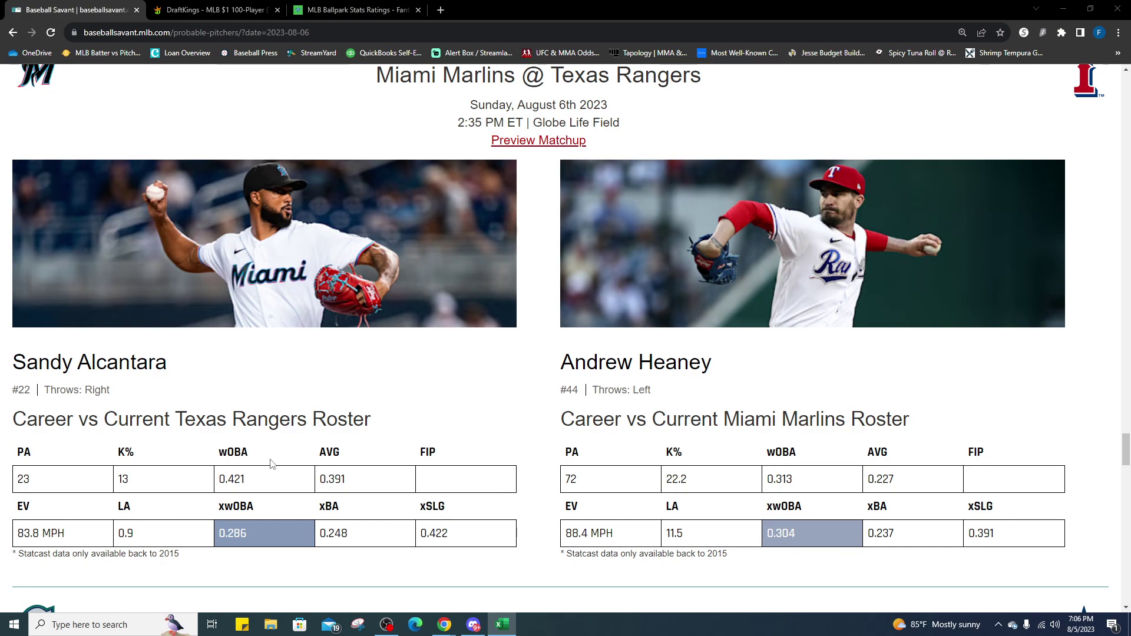
{"action": "left_click", "coordinate": [260, 10]}
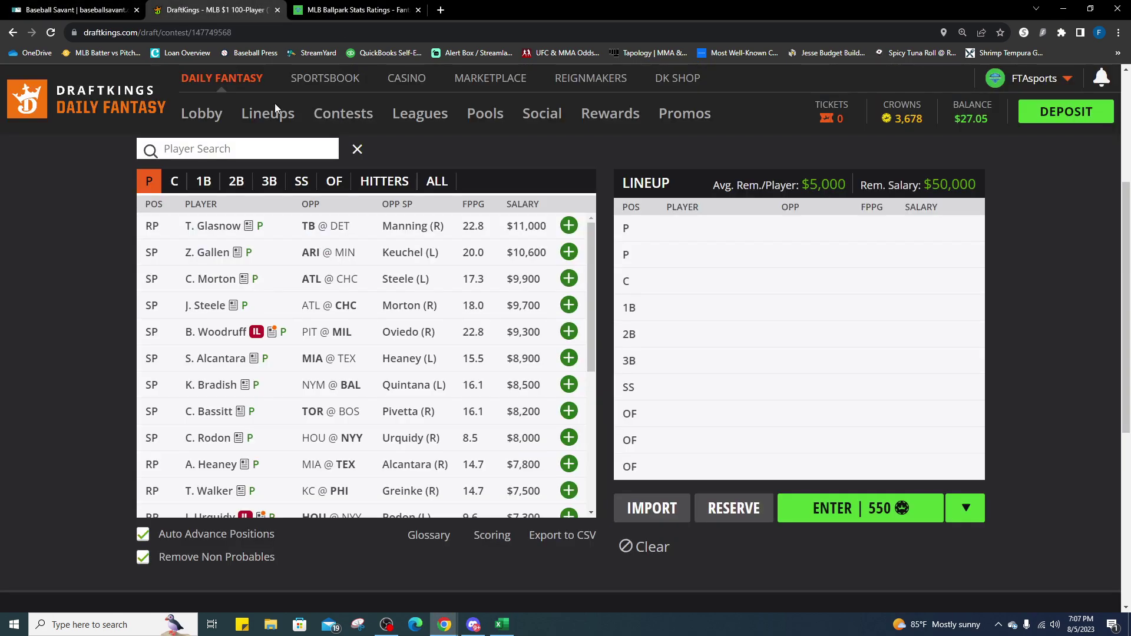
{"action": "left_click", "coordinate": [233, 366]}
{"action": "left_click", "coordinate": [548, 237]}
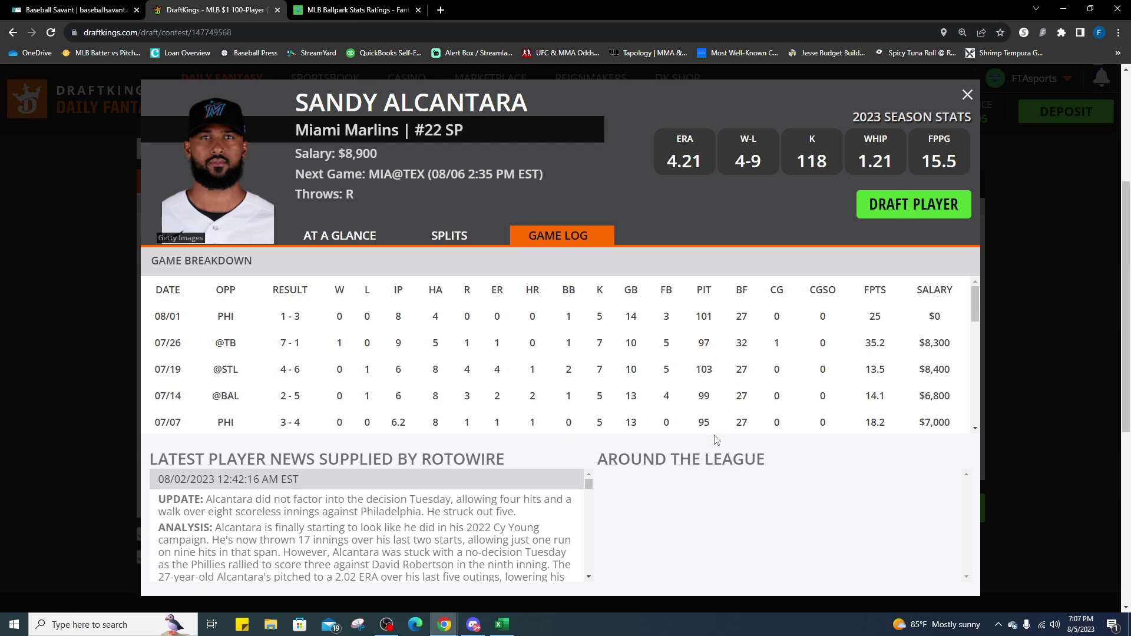
{"action": "left_click_drag", "start_coordinate": [705, 410], "coordinate": [701, 343]}
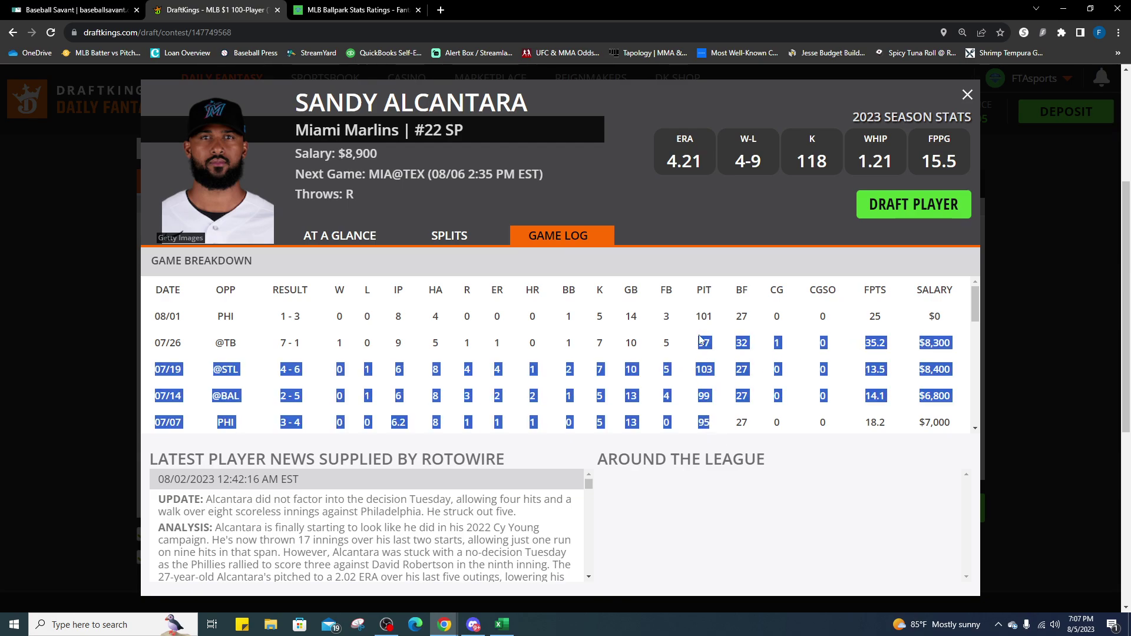
{"action": "left_click", "coordinate": [699, 320]}
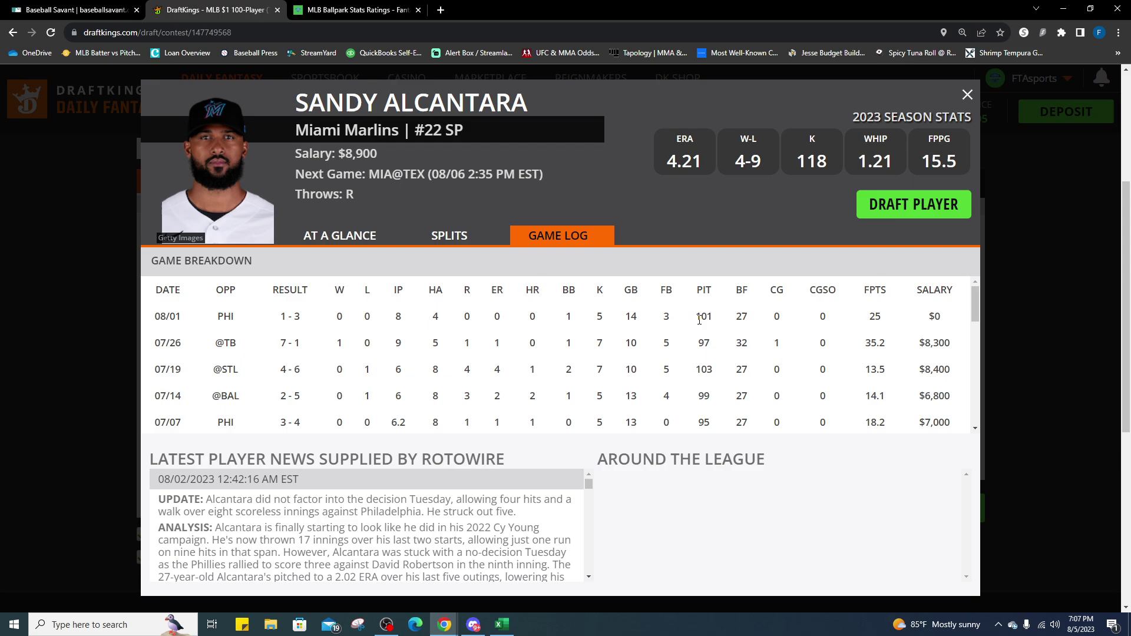
{"action": "left_click", "coordinate": [446, 237]}
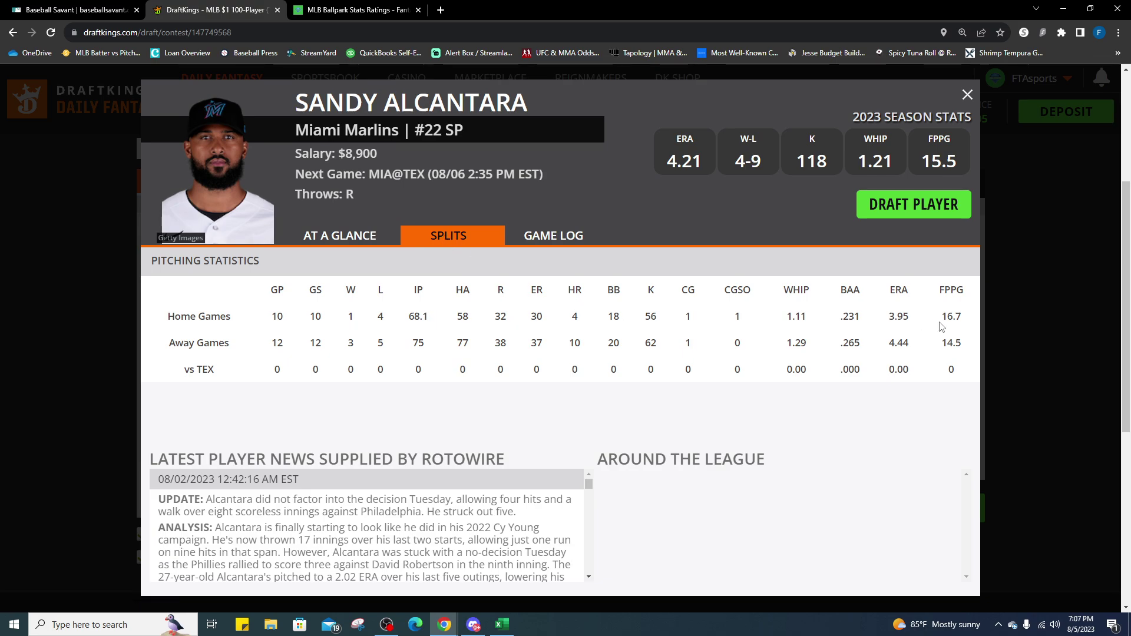
{"action": "double_click", "coordinate": [893, 346]}
{"action": "left_click", "coordinate": [967, 94]}
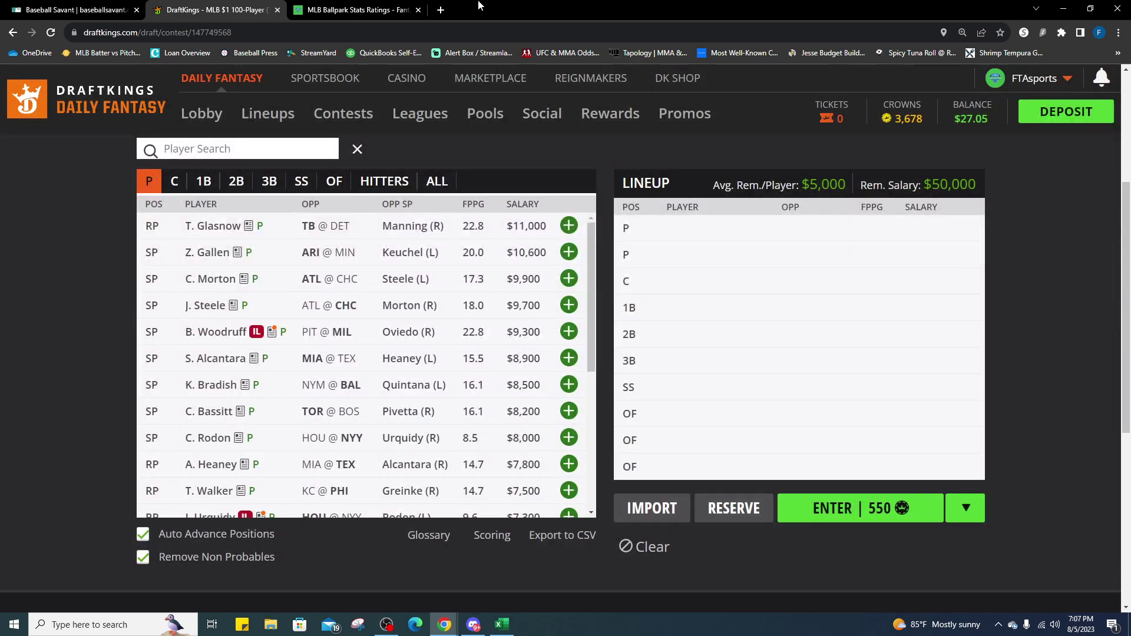
Review Andrew Heaney's game log and home-game ERA on his DraftKings player card.
{"action": "left_click", "coordinate": [101, 6]}
{"action": "left_click", "coordinate": [218, 10]}
{"action": "left_click", "coordinate": [221, 465]}
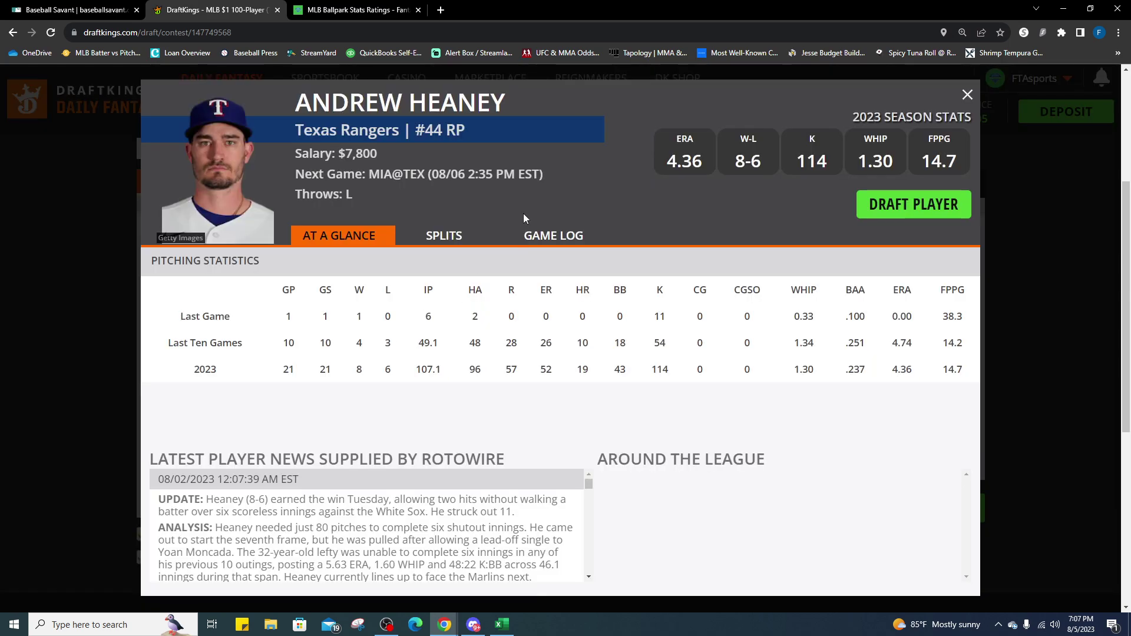
{"action": "left_click", "coordinate": [546, 236]}
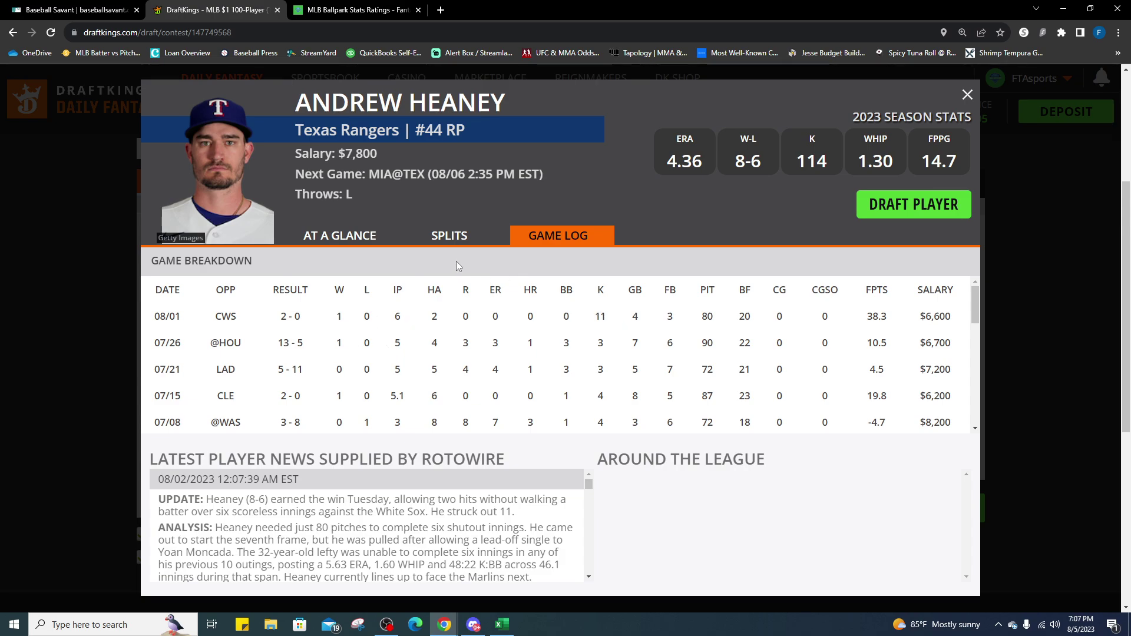
{"action": "left_click", "coordinate": [443, 238]}
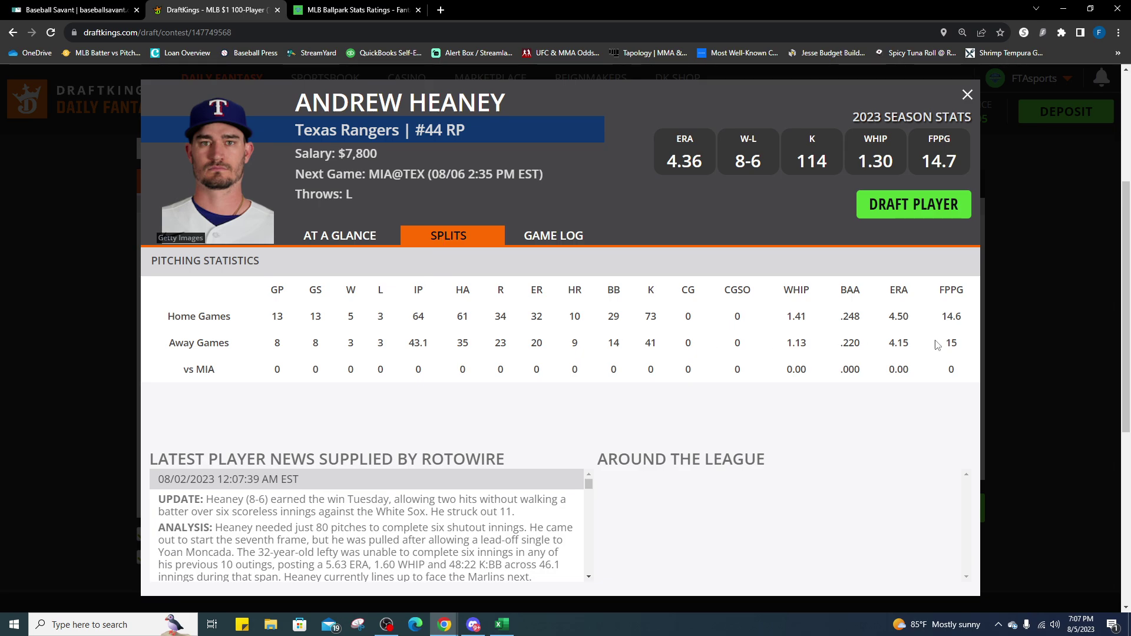
{"action": "left_click_drag", "start_coordinate": [920, 318], "coordinate": [883, 320]}
Switch to Excel, filter the vs LHP teams to MIA only and sort plate appearances largest to smallest.
{"action": "key", "text": "alt+Tab"}
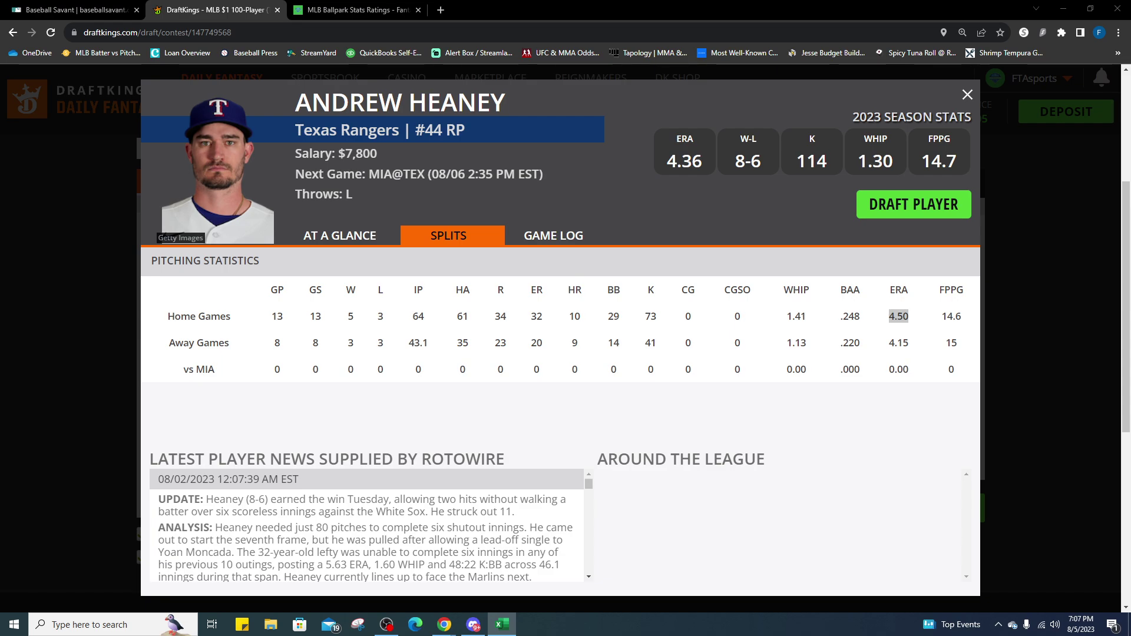
{"action": "key", "text": "alt+Tab"}
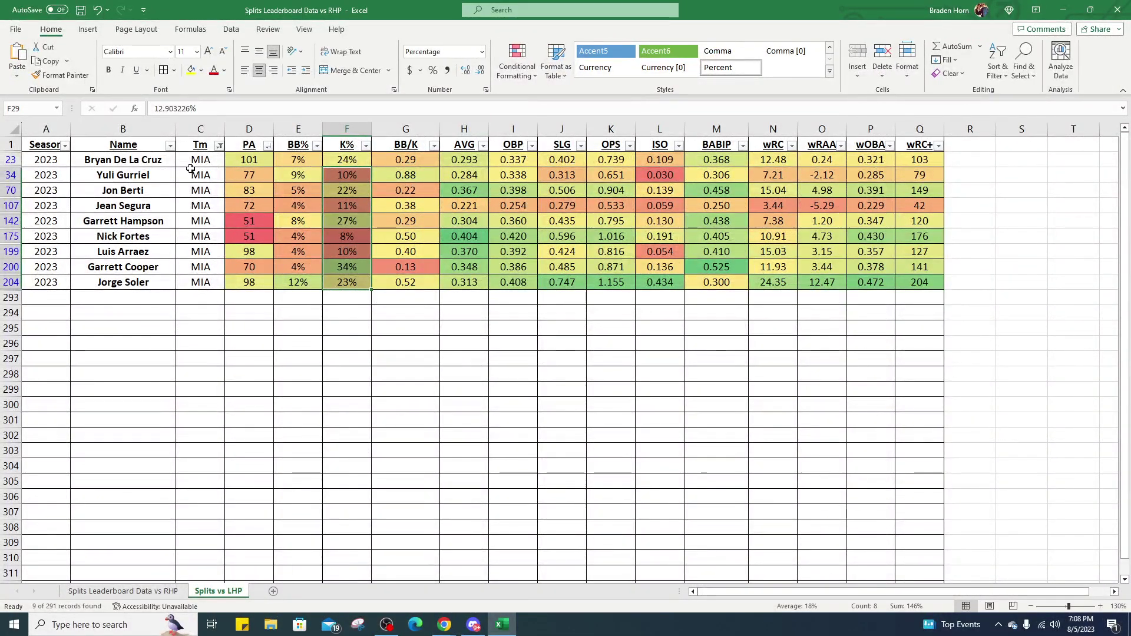
{"action": "left_click", "coordinate": [268, 148]}
{"action": "left_click", "coordinate": [188, 176]}
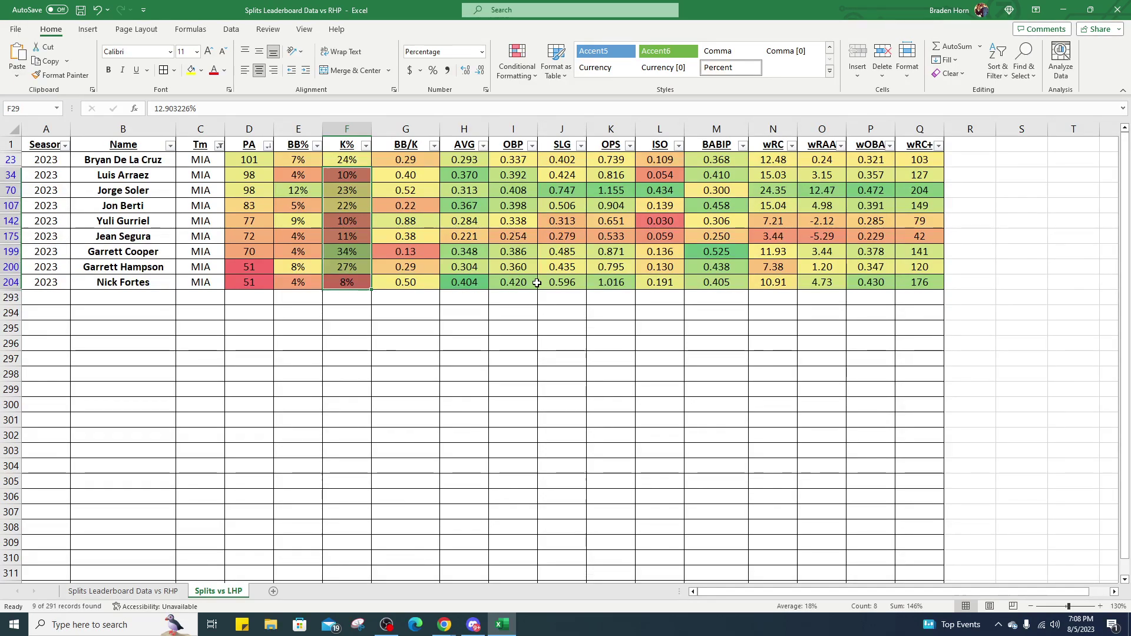
Examine the Marlins hitters' splits vs LHP, focusing on Jorge Soler, Bryan De La Cruz, Luis Arraez, Garrett Cooper and Nick Fortes.
{"action": "left_click_drag", "start_coordinate": [200, 191], "coordinate": [937, 192]}
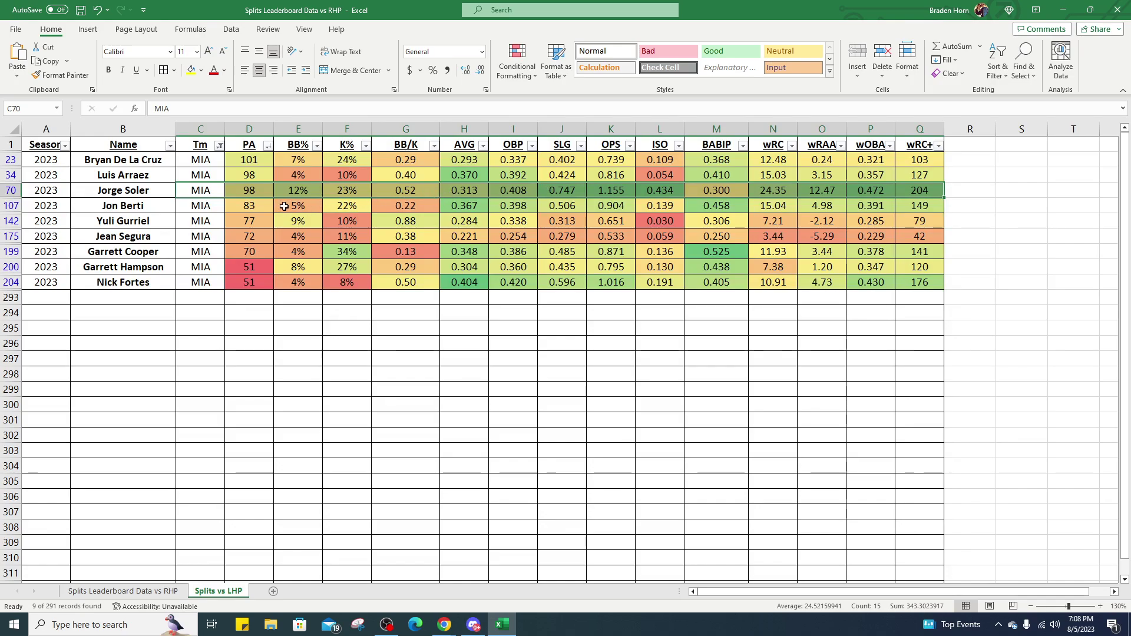
{"action": "left_click_drag", "start_coordinate": [201, 161], "coordinate": [937, 160]}
{"action": "left_click_drag", "start_coordinate": [129, 282], "coordinate": [930, 278]}
{"action": "mouse_move", "coordinate": [134, 252]}
{"action": "left_mouse_down"}
{"action": "mouse_move", "coordinate": [633, 252]}
{"action": "mouse_move", "coordinate": [124, 251]}
{"action": "left_mouse_up"}
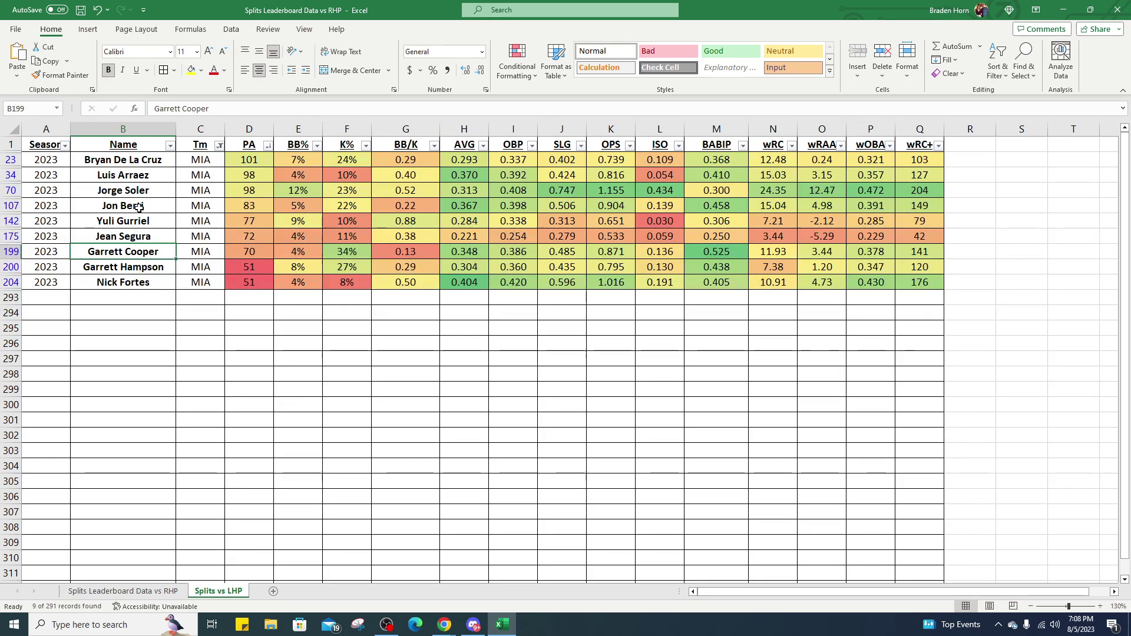
{"action": "left_click_drag", "start_coordinate": [136, 164], "coordinate": [148, 190]}
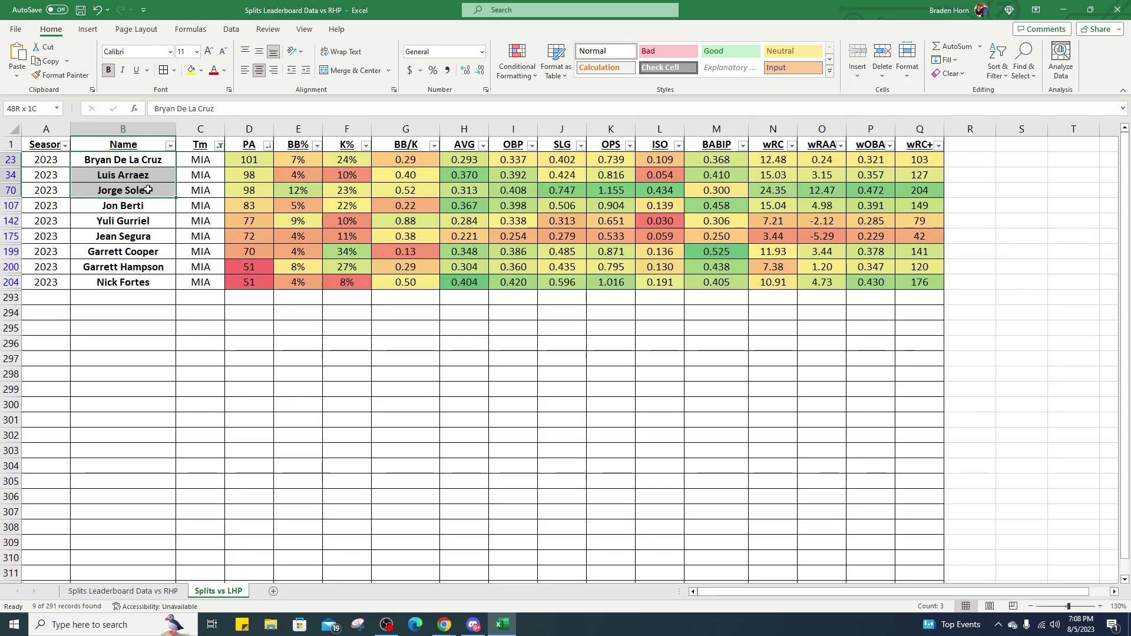
{"action": "left_click", "coordinate": [140, 281]}
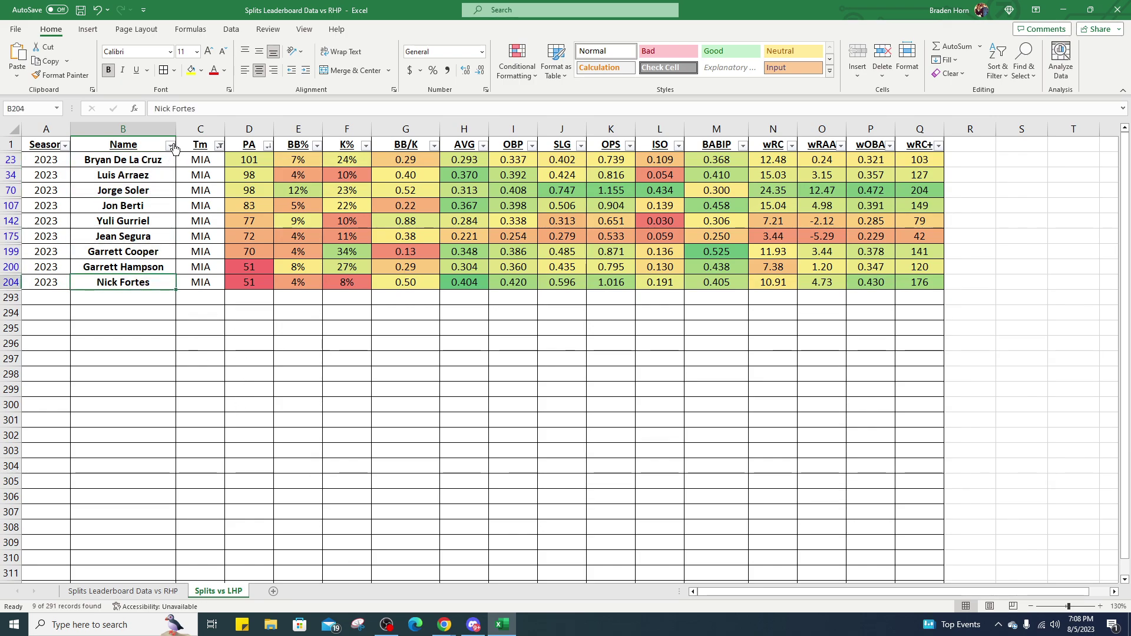
Close the open DraftKings player card and filter the teams in Excel's Splits Leaderboard Data vs RHP sheet to TEX only.
{"action": "left_click", "coordinate": [502, 625]}
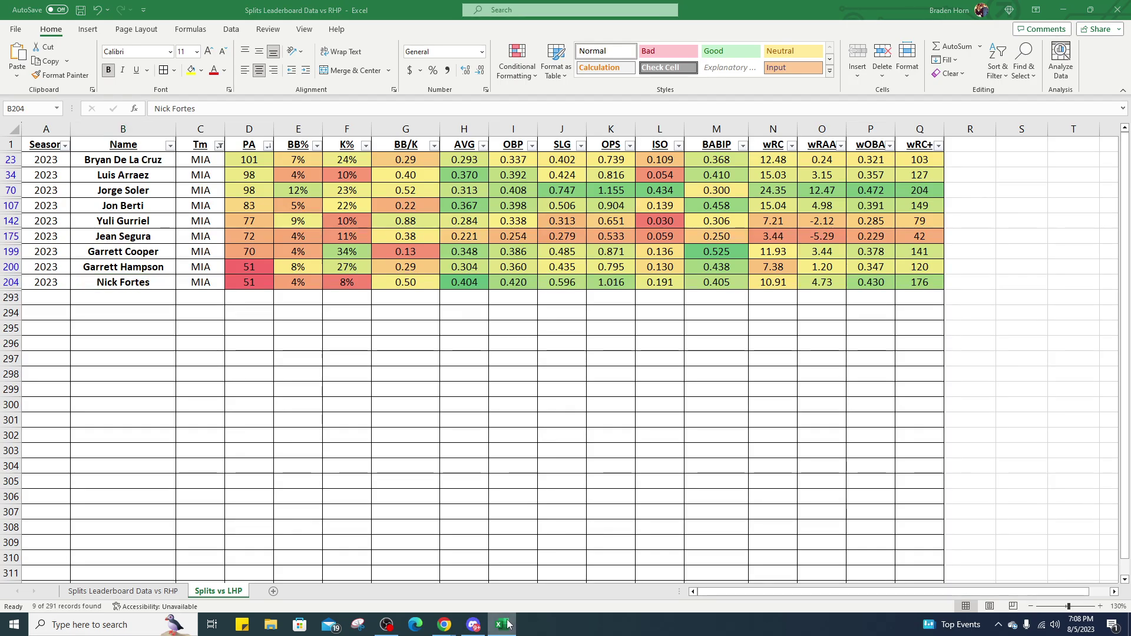
{"action": "left_click", "coordinate": [967, 95]}
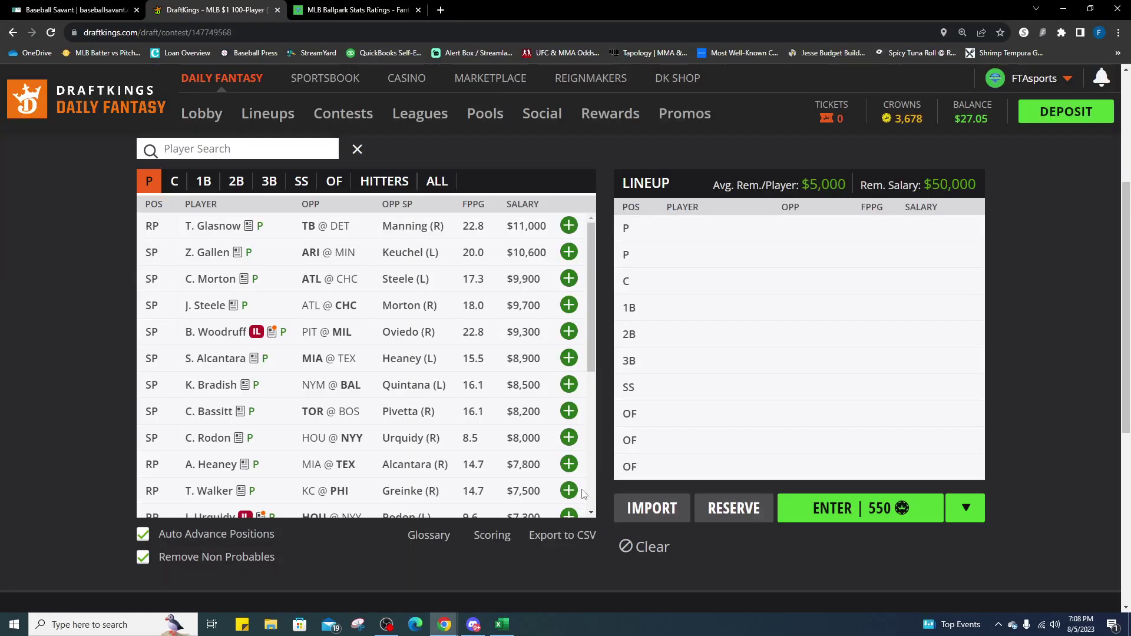
{"action": "left_click", "coordinate": [500, 624]}
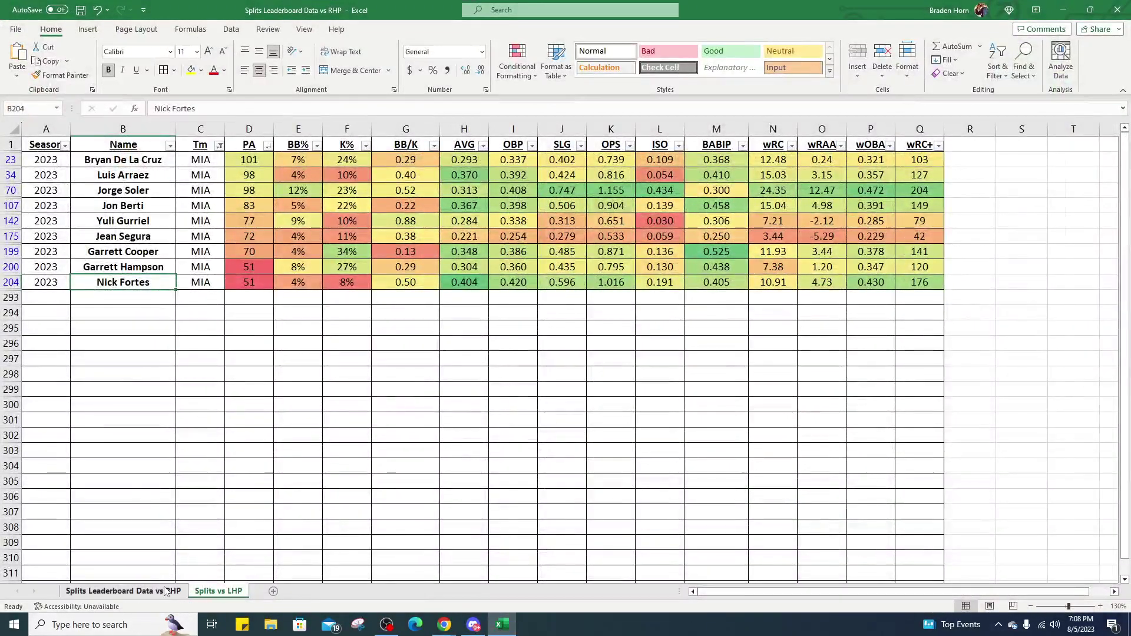
{"action": "left_click", "coordinate": [123, 591]}
{"action": "left_click", "coordinate": [220, 146]}
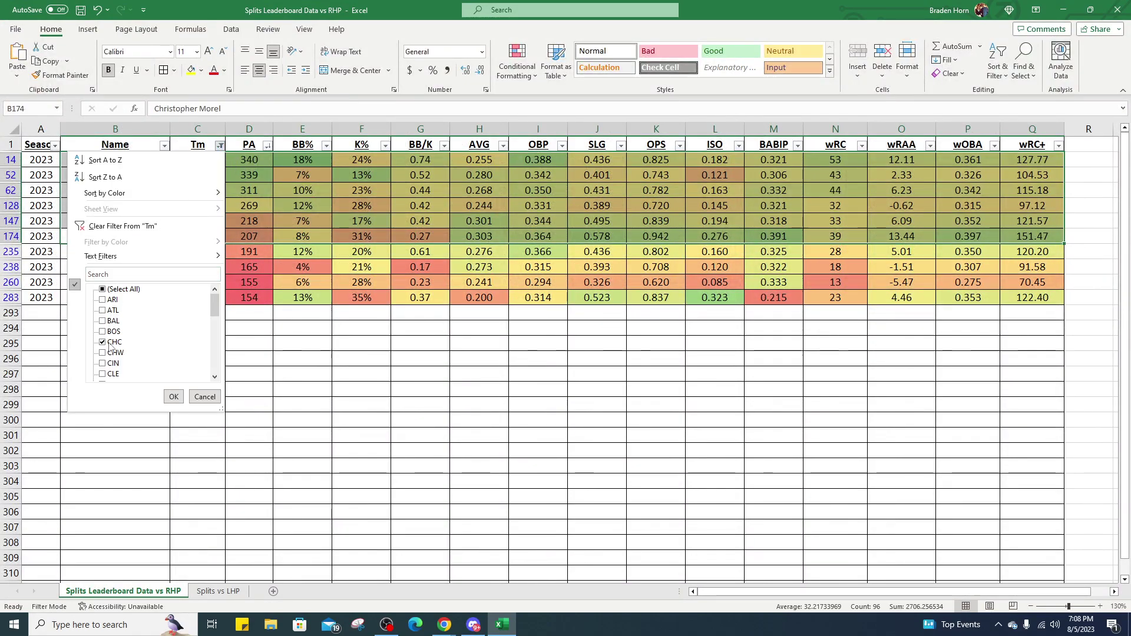
{"action": "scroll", "coordinate": [124, 348], "scroll_direction": "down", "scroll_amount": 3}
{"action": "scroll", "coordinate": [123, 348], "scroll_direction": "down", "scroll_amount": 4}
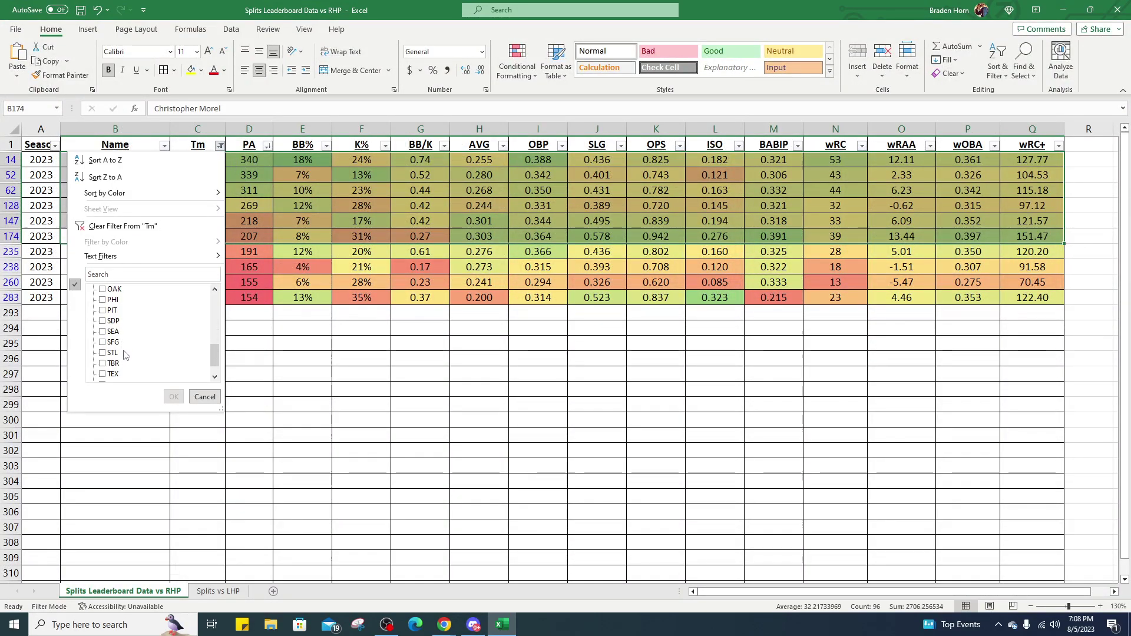
{"action": "left_click", "coordinate": [111, 374]}
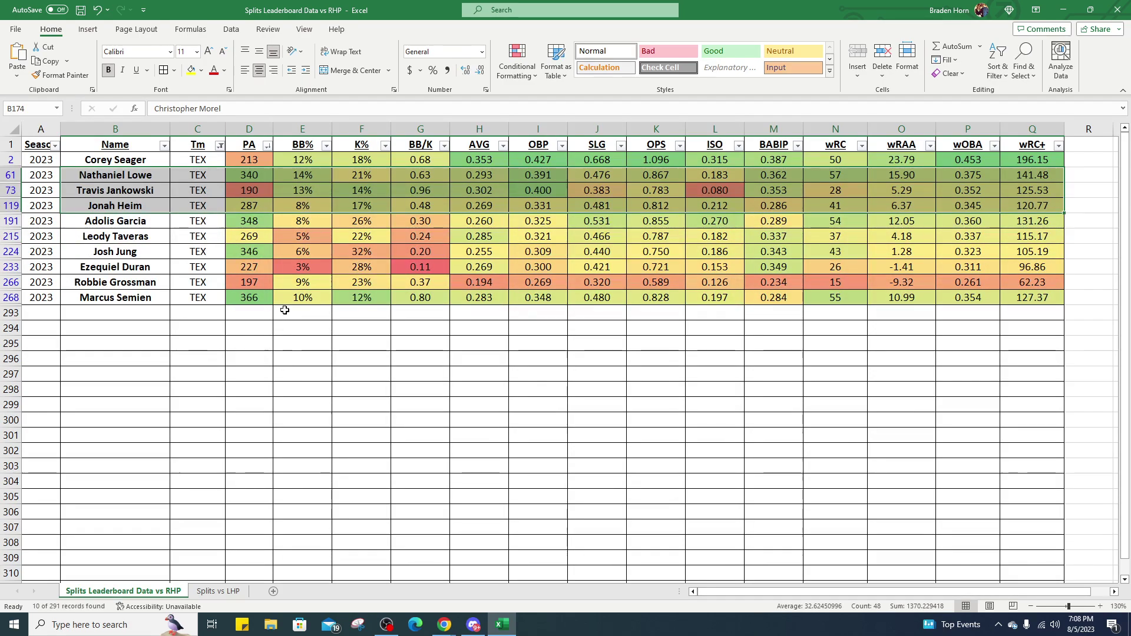
Examine the Rangers hitters' splits vs RHP, focusing on Corey Seager, Travis Jankowski, Adolis Garcia, Leody Taveras, Josh Jung and Ezequiel Duran.
{"action": "left_click", "coordinate": [249, 221]}
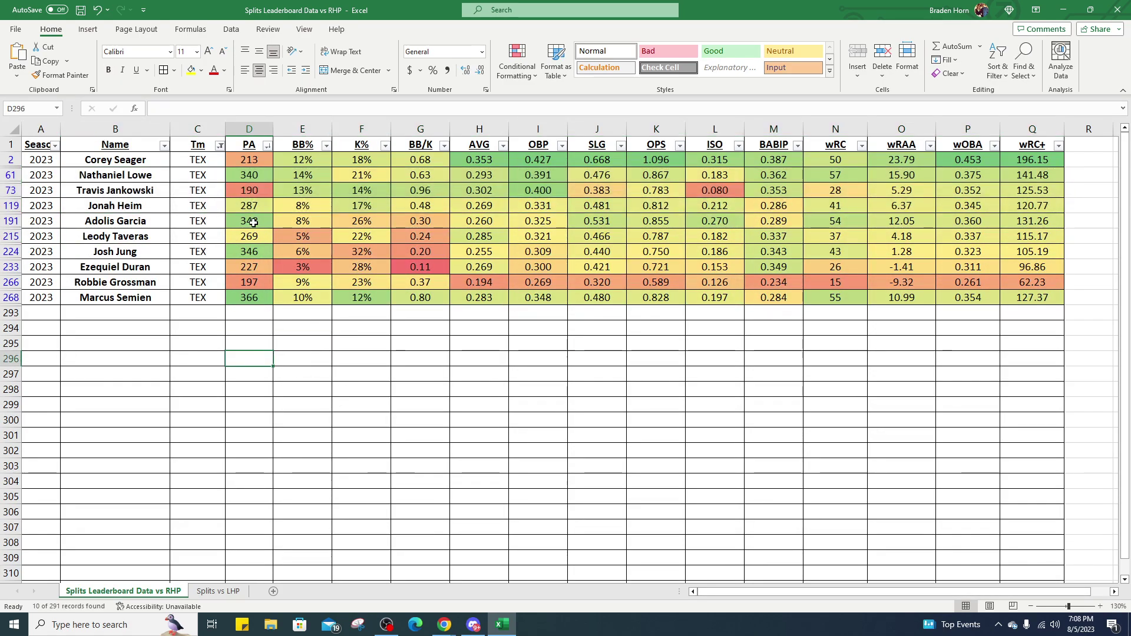
{"action": "left_click_drag", "start_coordinate": [115, 160], "coordinate": [1042, 154]}
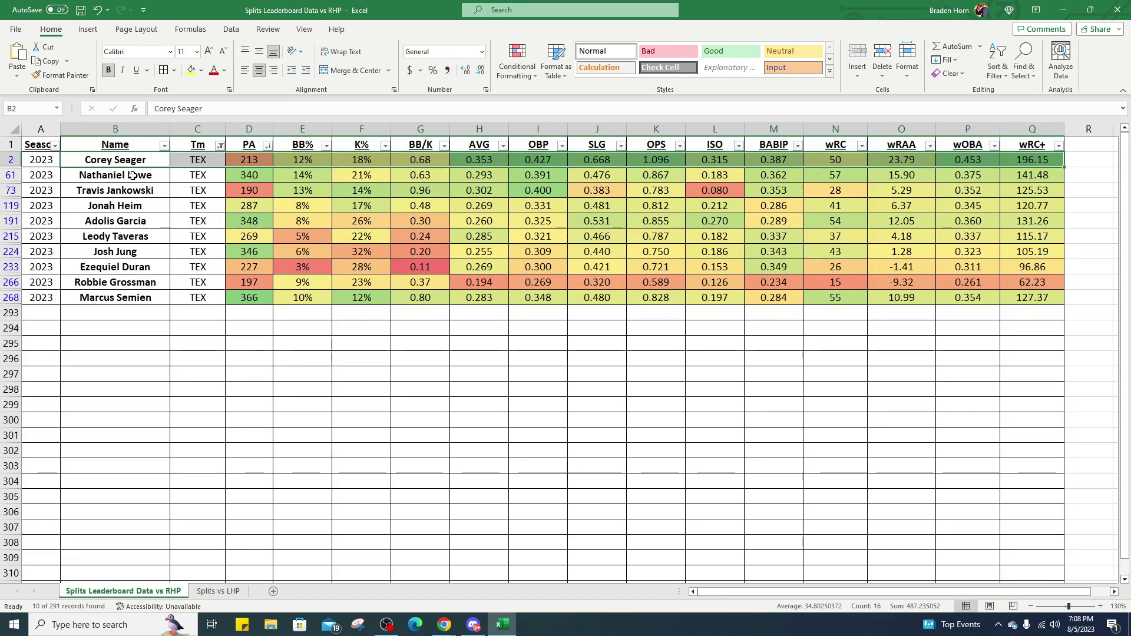
{"action": "left_click_drag", "start_coordinate": [139, 191], "coordinate": [1062, 188]}
{"action": "left_click", "coordinate": [717, 192]}
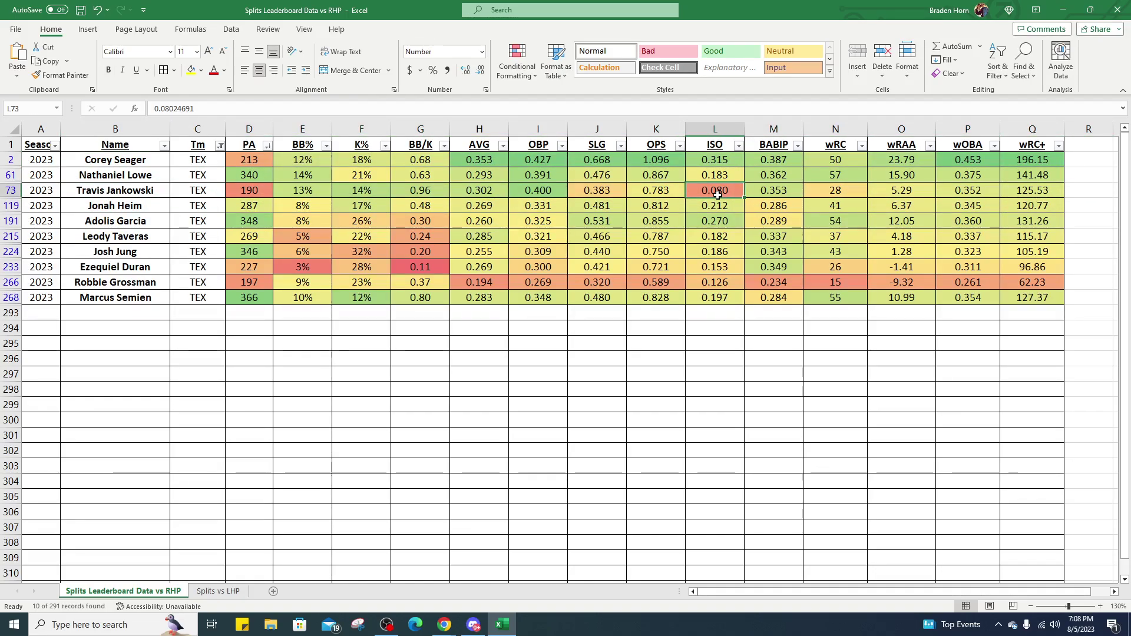
{"action": "left_click", "coordinate": [150, 222]}
{"action": "left_click_drag", "start_coordinate": [175, 223], "coordinate": [1049, 222]}
{"action": "left_click_drag", "start_coordinate": [118, 238], "coordinate": [516, 267]}
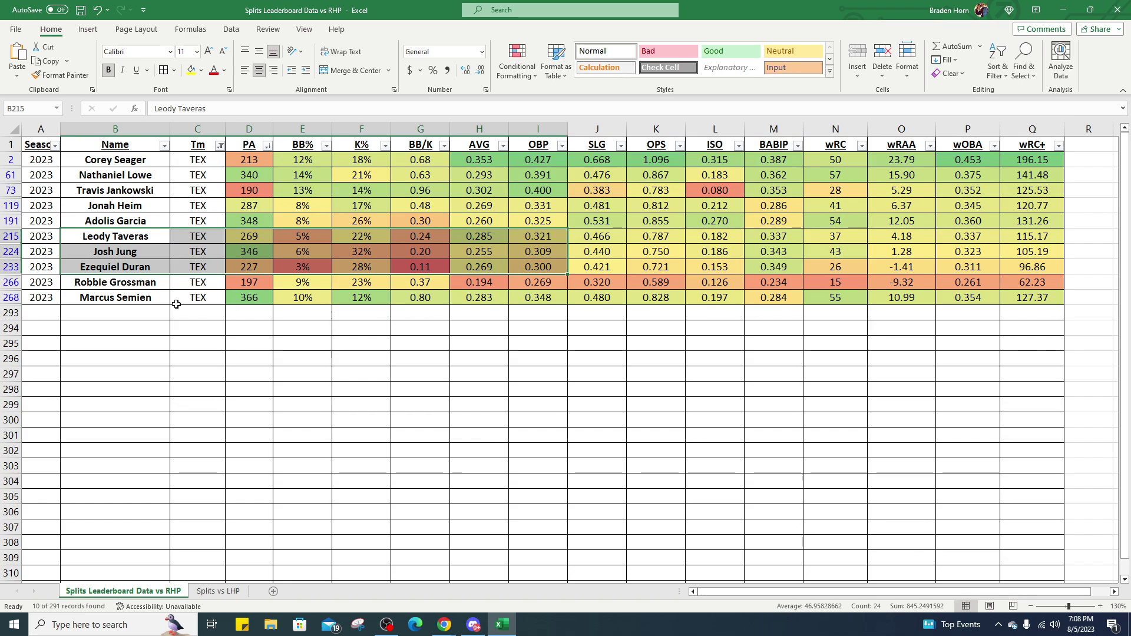
{"action": "left_click_drag", "start_coordinate": [128, 165], "coordinate": [130, 192]}
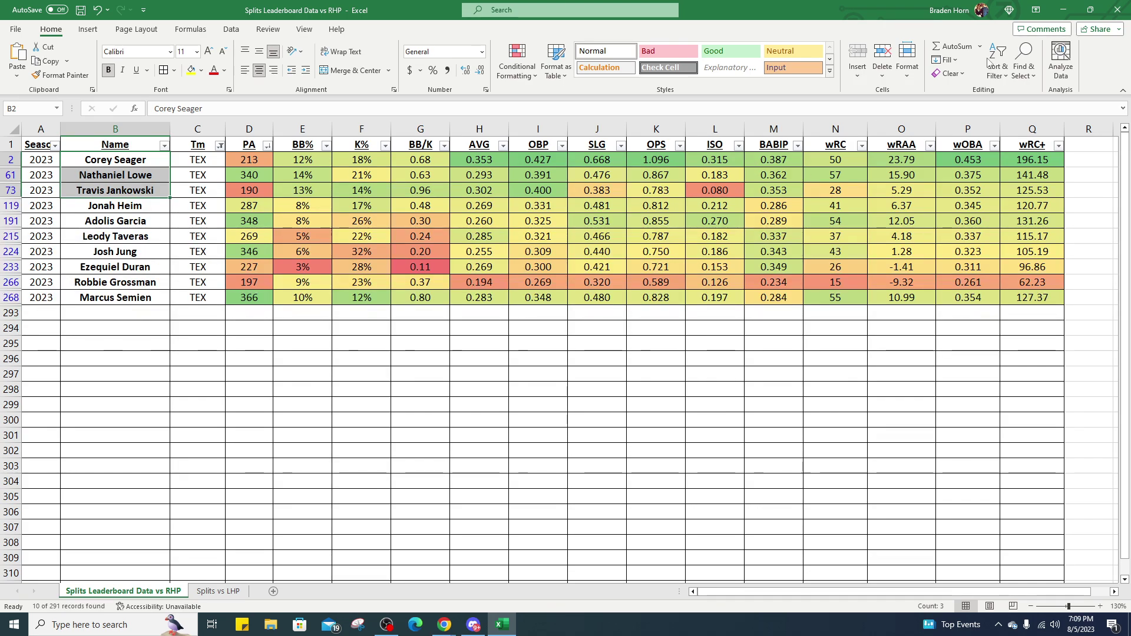
Switch to Baseball Savant and review the Seattle Mariners @ Los Angeles Angels matchup between Bryce Miller and Chase Silseth.
{"action": "left_click", "coordinate": [1062, 10]}
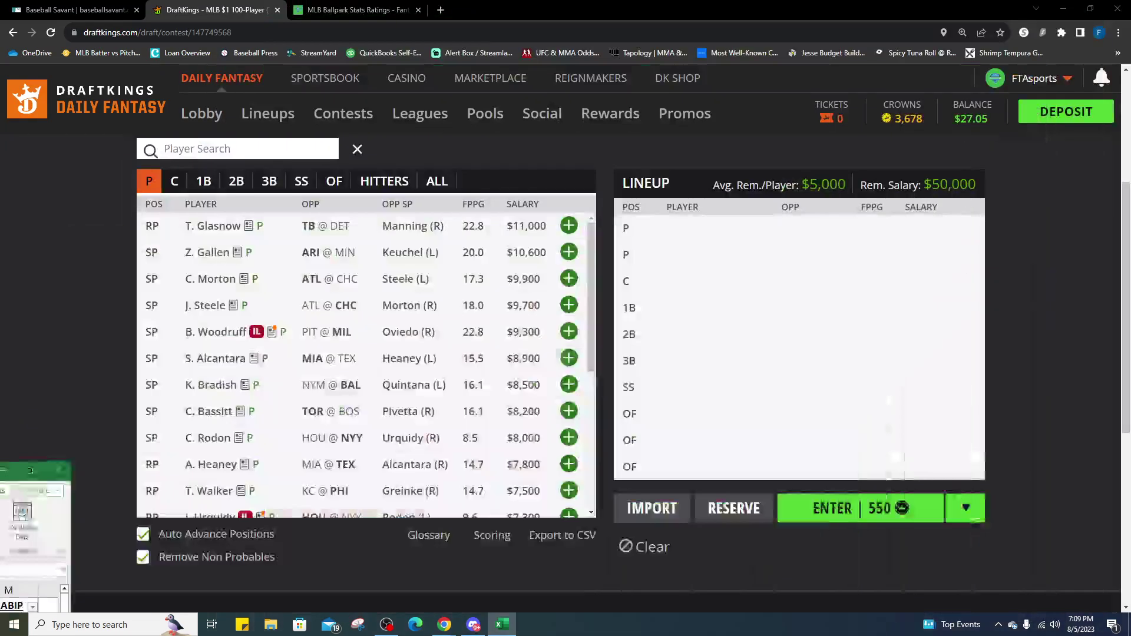
{"action": "left_click", "coordinate": [42, 17]}
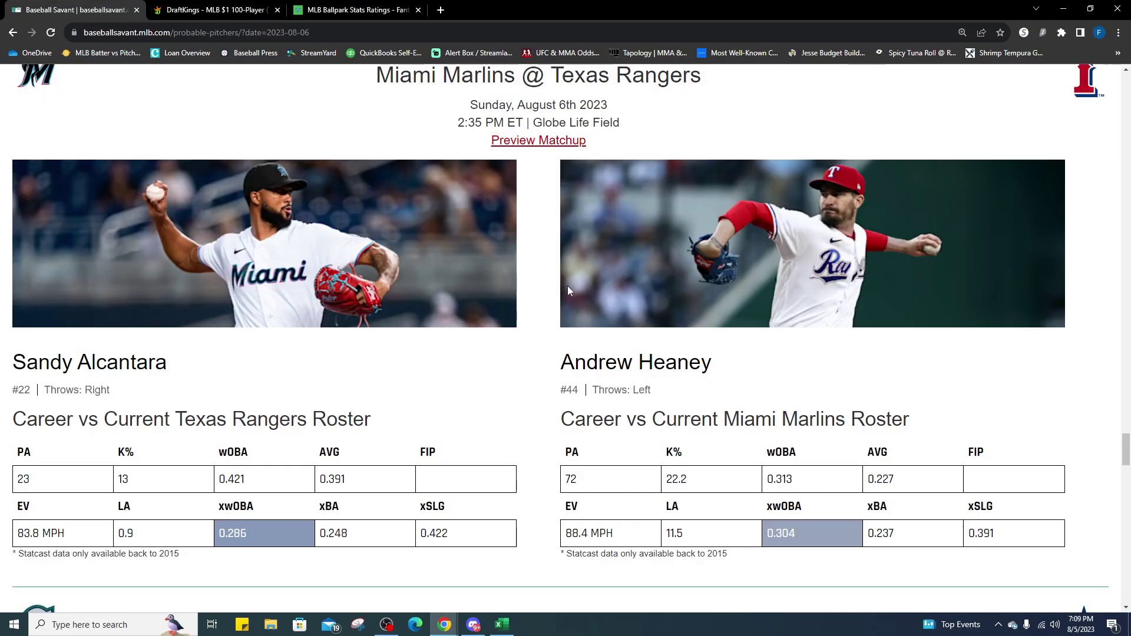
{"action": "scroll", "coordinate": [524, 281], "scroll_direction": "up", "scroll_amount": 1}
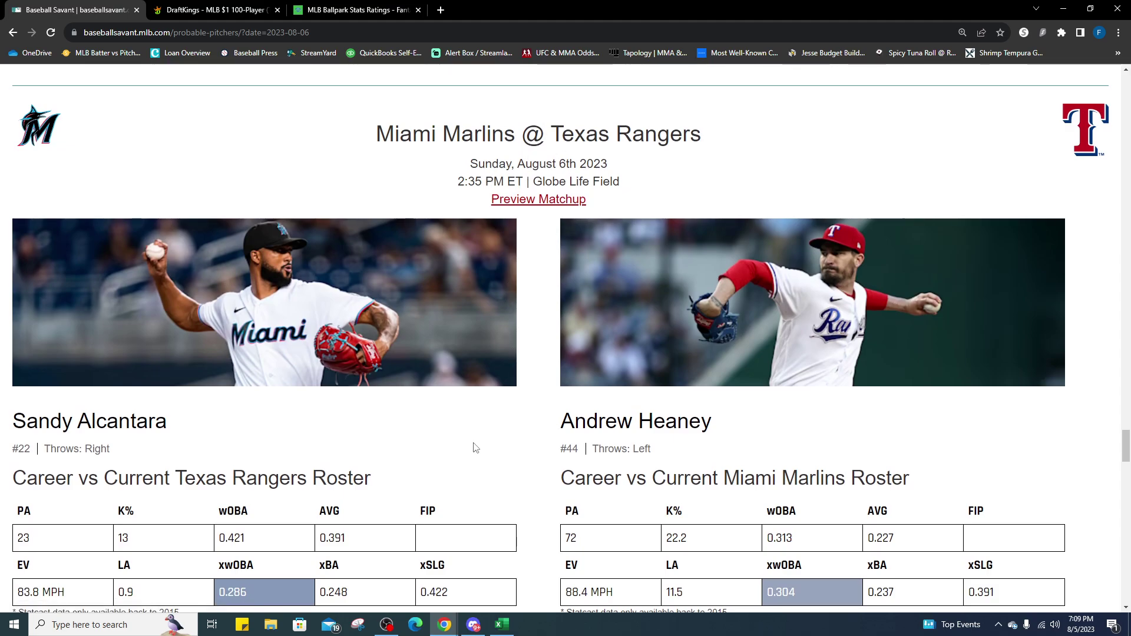
{"action": "scroll", "coordinate": [471, 450], "scroll_direction": "down", "scroll_amount": 10}
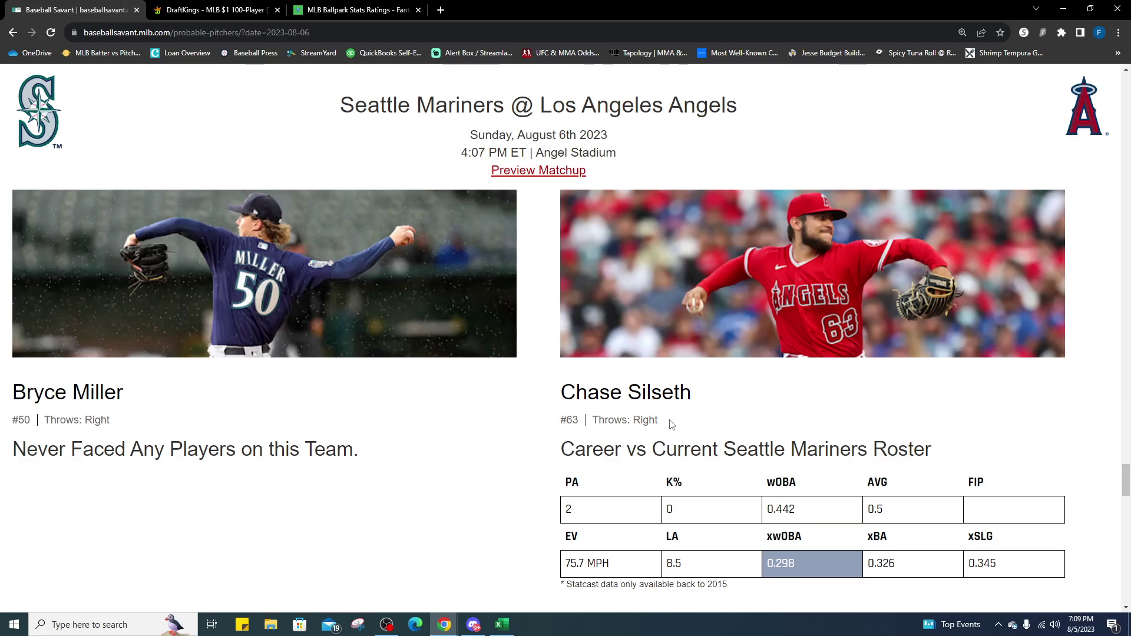
Look through the DraftKings pitcher list and the contest's game slate for the Mariners @ Angels starters.
{"action": "left_click", "coordinate": [215, 10]}
{"action": "scroll", "coordinate": [297, 424], "scroll_direction": "down", "scroll_amount": 5}
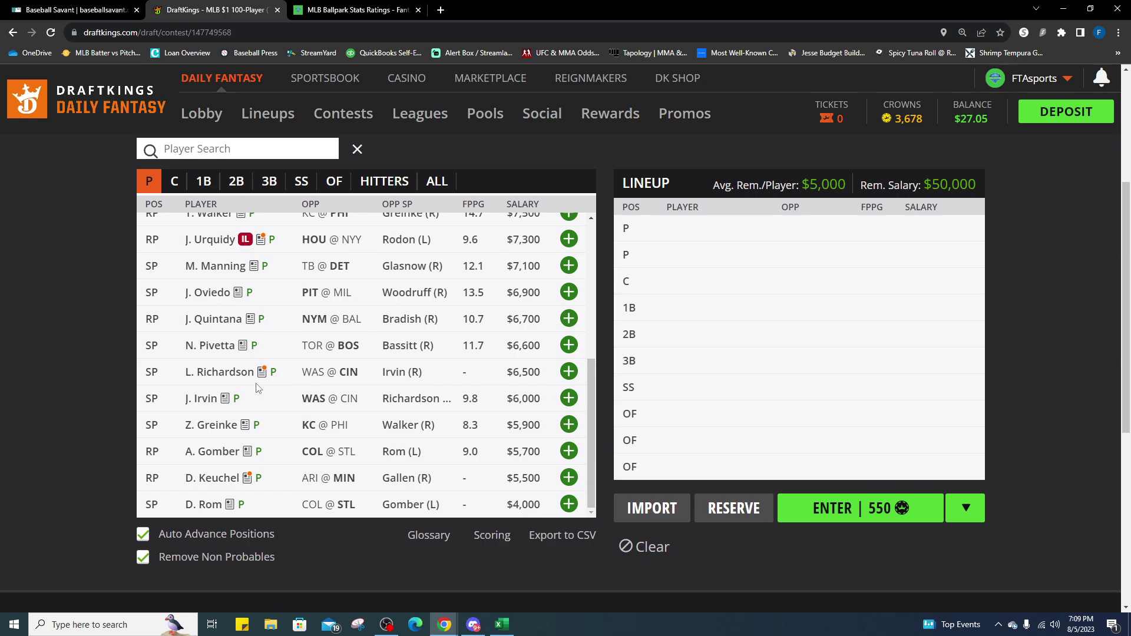
{"action": "scroll", "coordinate": [257, 387], "scroll_direction": "down", "scroll_amount": 2}
{"action": "scroll", "coordinate": [268, 418], "scroll_direction": "up", "scroll_amount": 3}
{"action": "scroll", "coordinate": [333, 434], "scroll_direction": "up", "scroll_amount": 4}
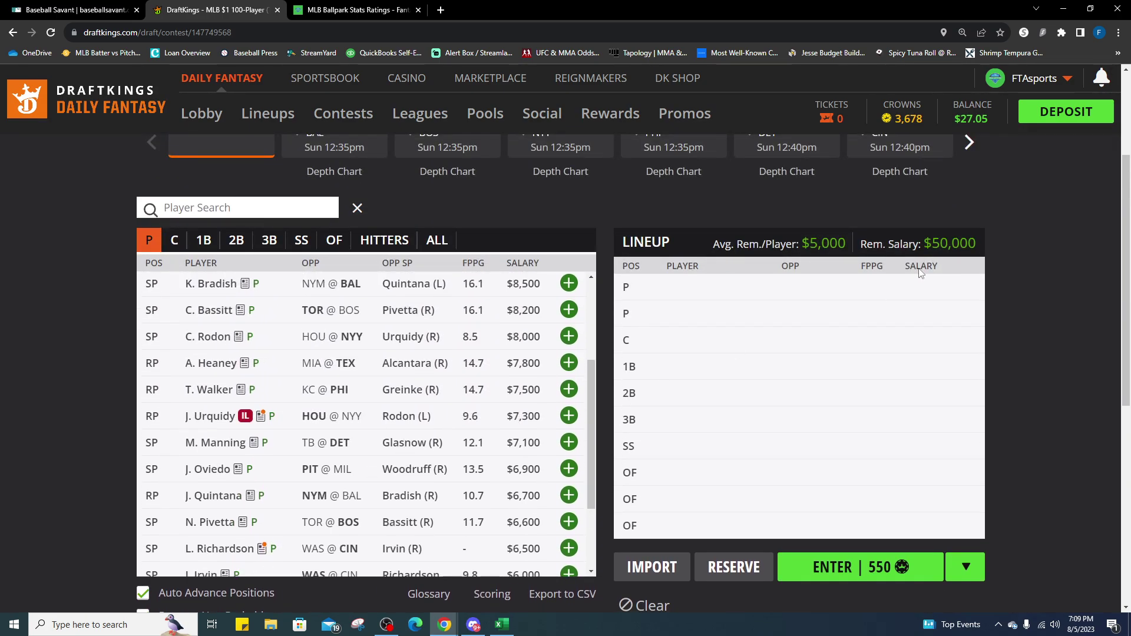
{"action": "scroll", "coordinate": [1037, 268], "scroll_direction": "up", "scroll_amount": 2}
{"action": "left_click", "coordinate": [970, 259]}
{"action": "scroll", "coordinate": [985, 296], "scroll_direction": "down", "scroll_amount": 2}
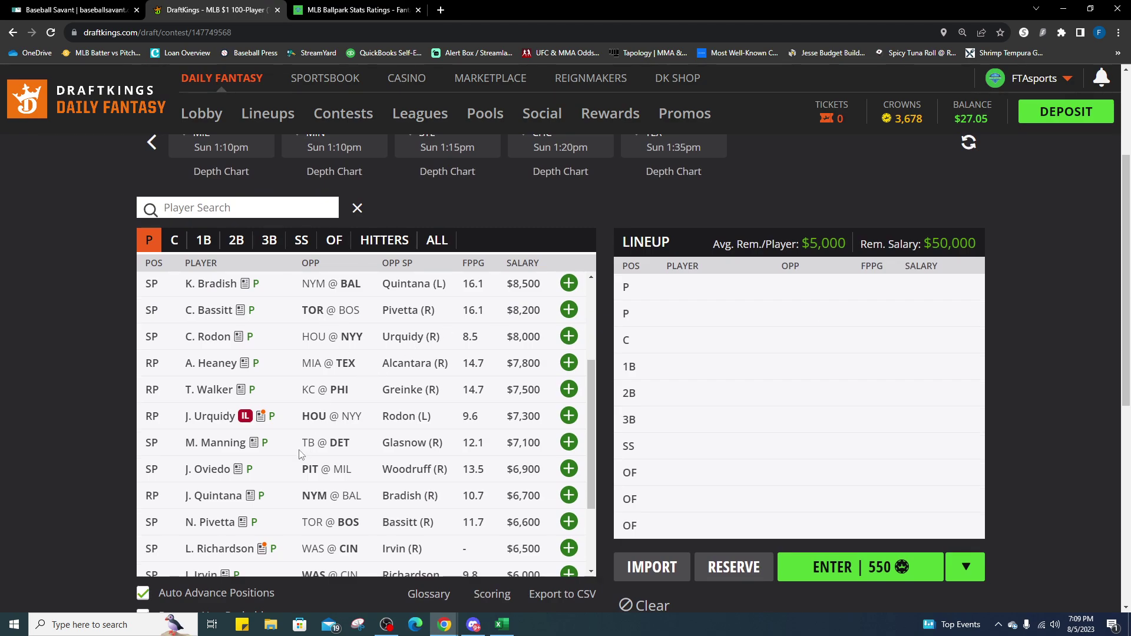
{"action": "scroll", "coordinate": [250, 453], "scroll_direction": "up", "scroll_amount": 2}
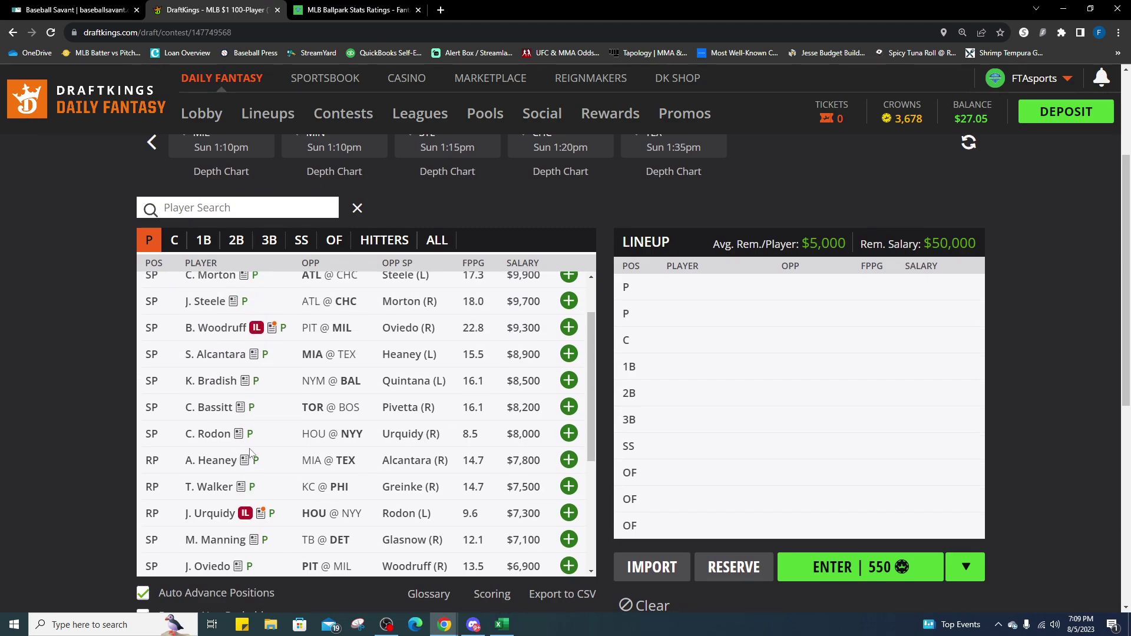
{"action": "scroll", "coordinate": [250, 453], "scroll_direction": "up", "scroll_amount": 2}
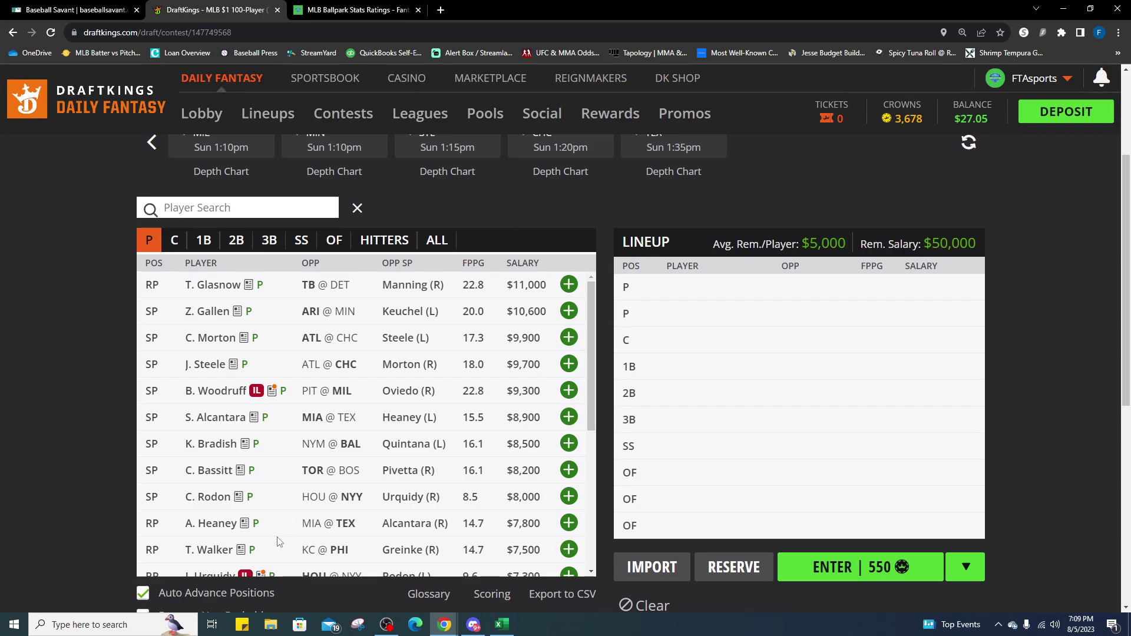
{"action": "scroll", "coordinate": [417, 506], "scroll_direction": "down", "scroll_amount": 3}
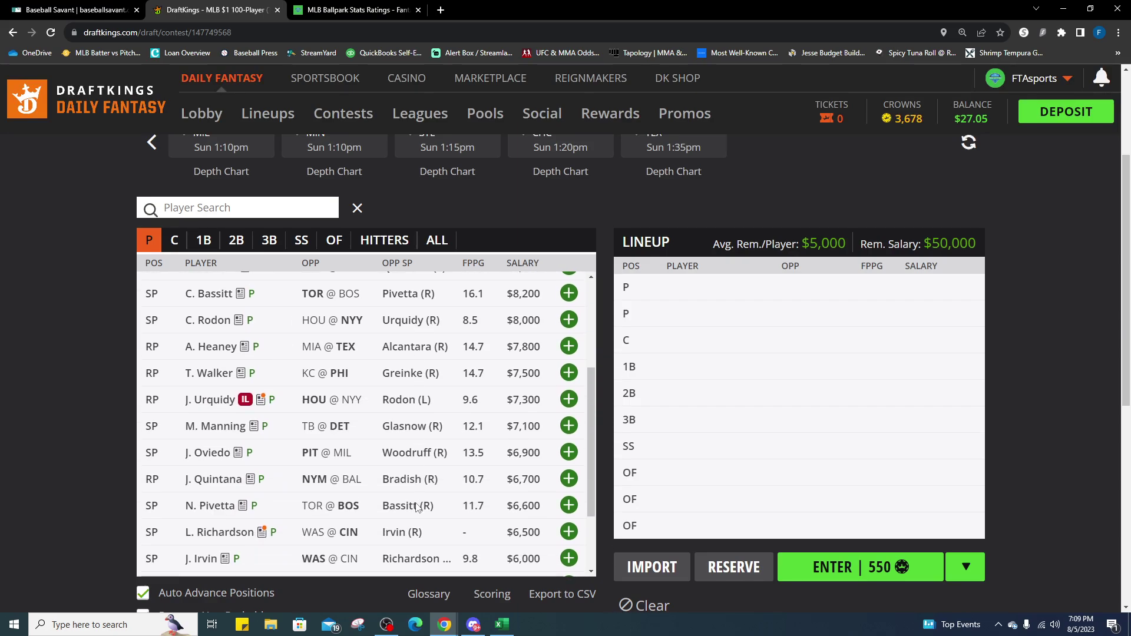
{"action": "scroll", "coordinate": [417, 507], "scroll_direction": "down", "scroll_amount": 4}
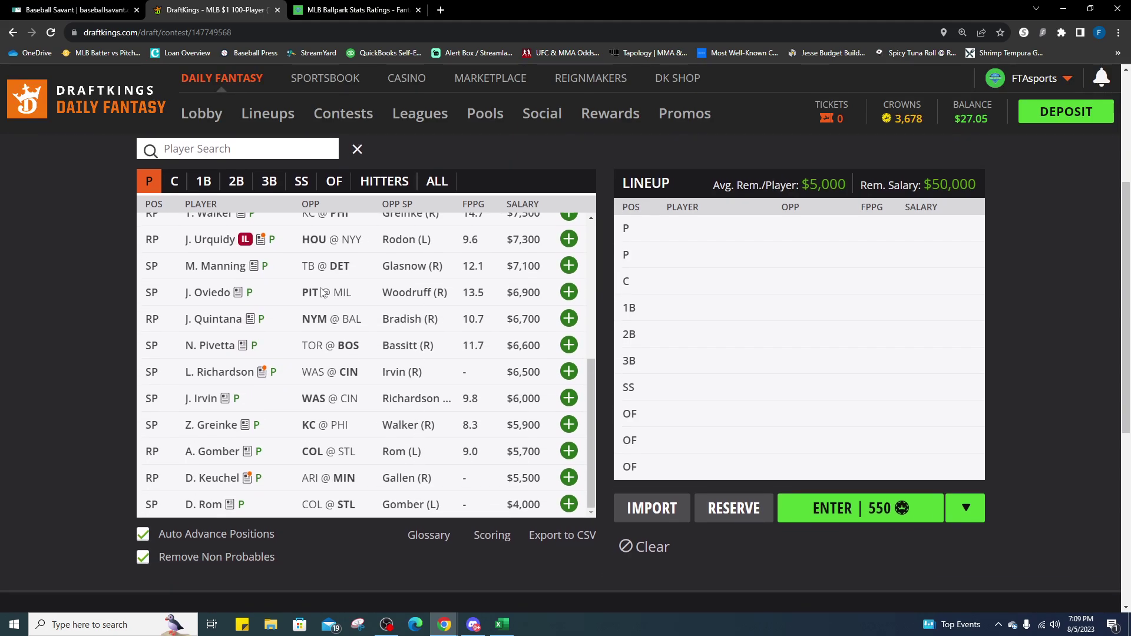
Search the player pool for "sils", restrict it to pitchers and toggle the Remove Non Probables option.
{"action": "left_click", "coordinate": [268, 149]}
{"action": "type", "text": "sils"}
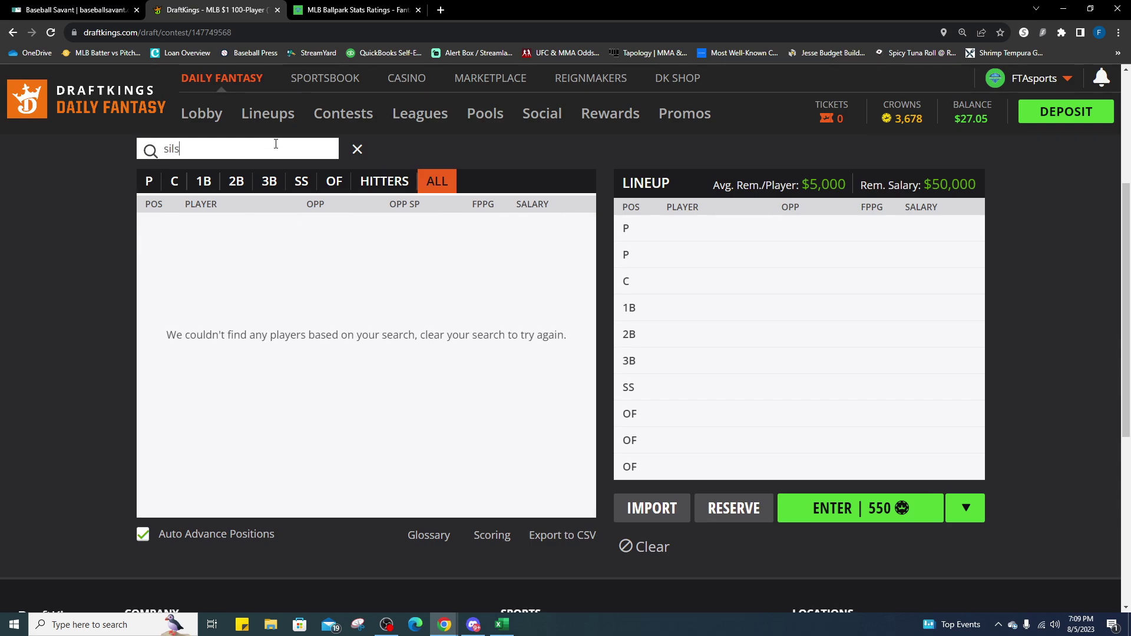
{"action": "left_click", "coordinate": [147, 182]}
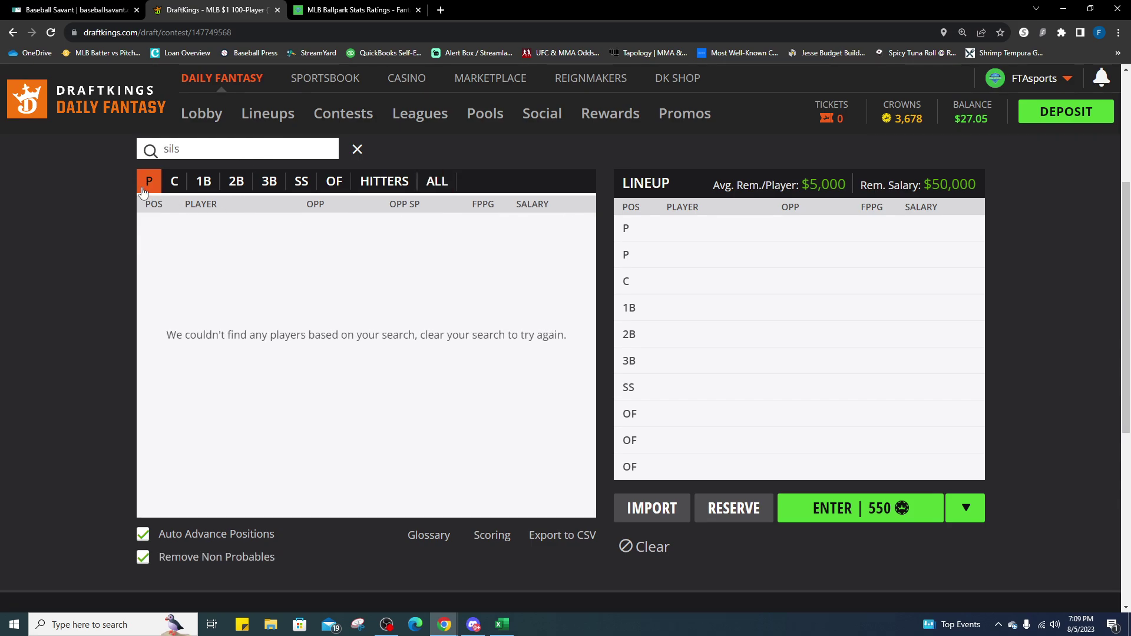
{"action": "left_click", "coordinate": [143, 558]}
{"action": "scroll", "coordinate": [152, 385], "scroll_direction": "up", "scroll_amount": 1}
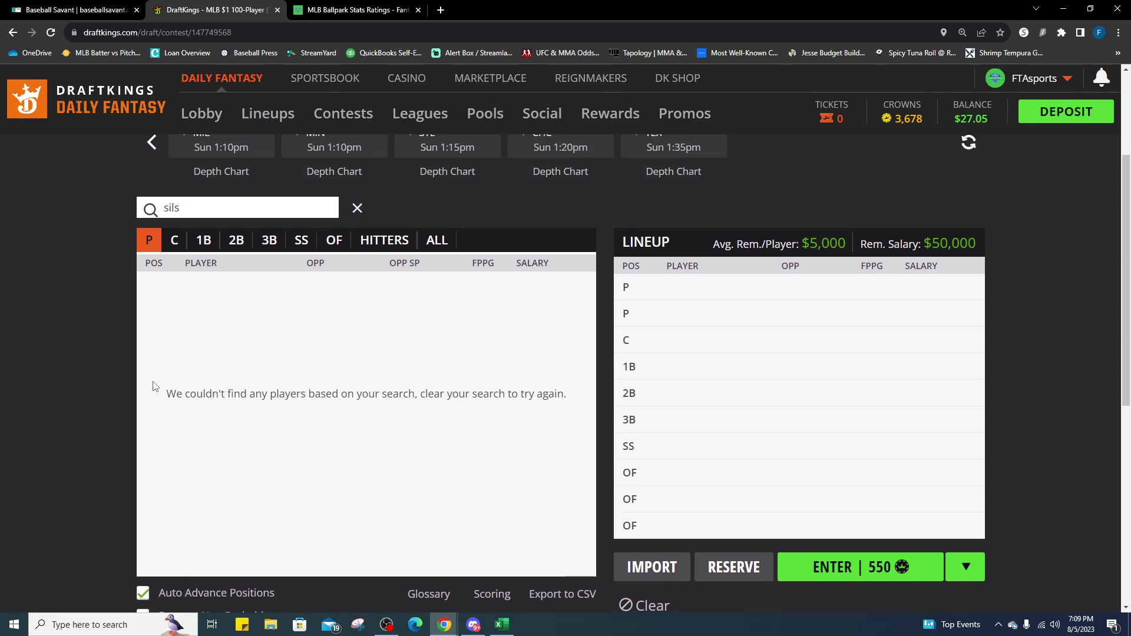
Check the MLB ballpark ratings table and return to the Mariners @ Angels probable pitchers on Baseball Savant.
{"action": "left_click", "coordinate": [353, 8]}
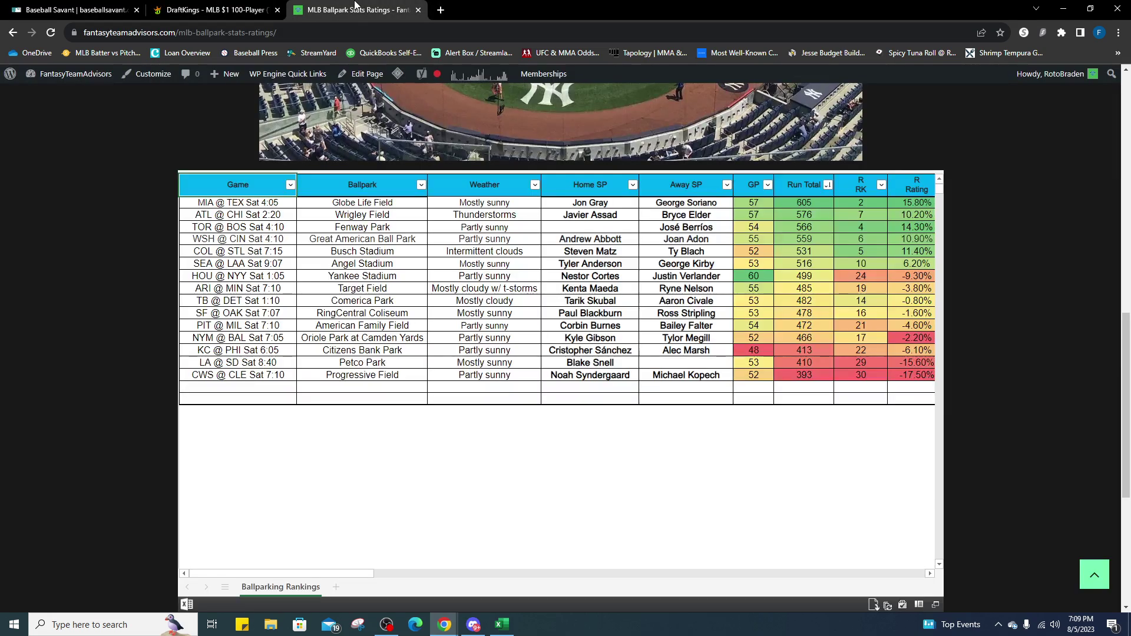
{"action": "left_click", "coordinate": [40, 7]}
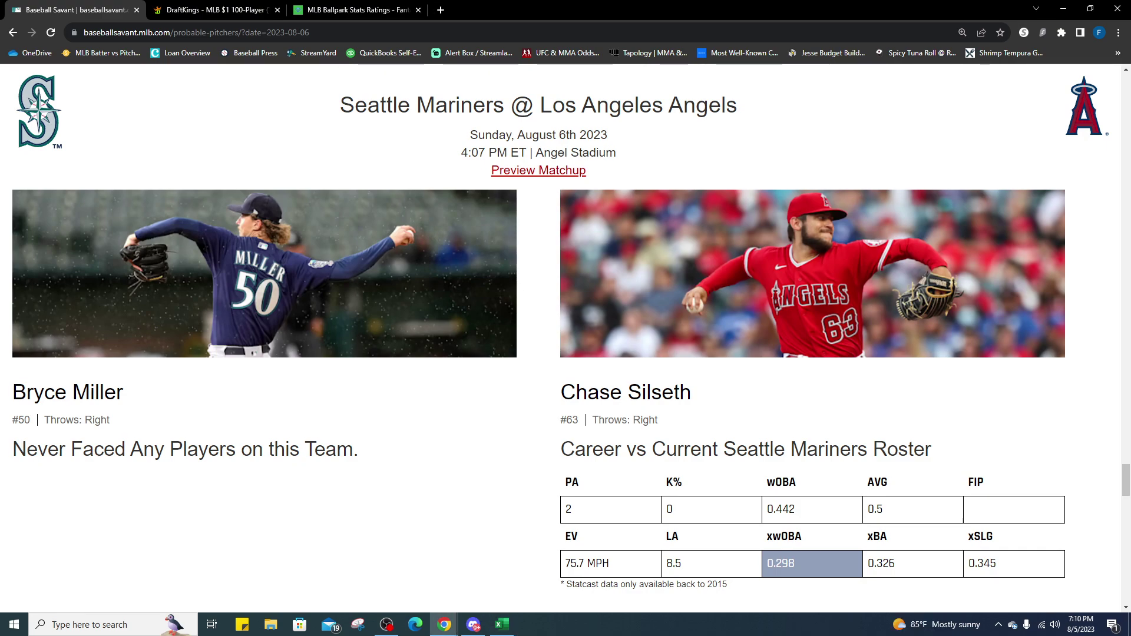
{"action": "scroll", "coordinate": [566, 336], "scroll_direction": "down", "scroll_amount": 2}
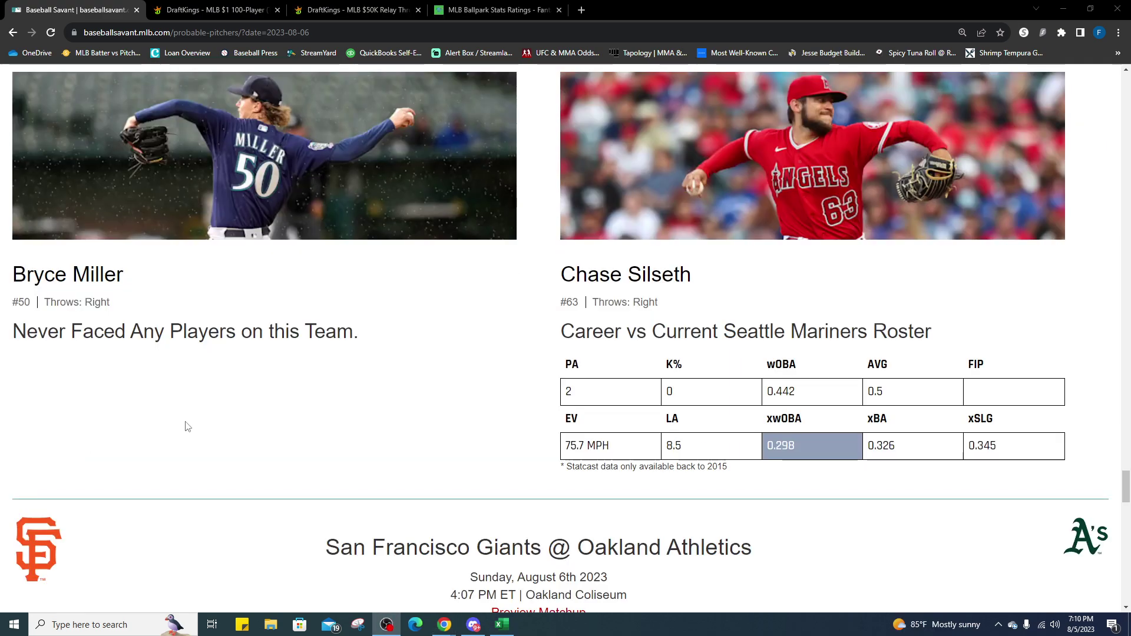
Close the DraftKings MLB $1 100-Player contest page and bring up the MLB $50K Relay contest.
{"action": "left_click", "coordinate": [224, 7]}
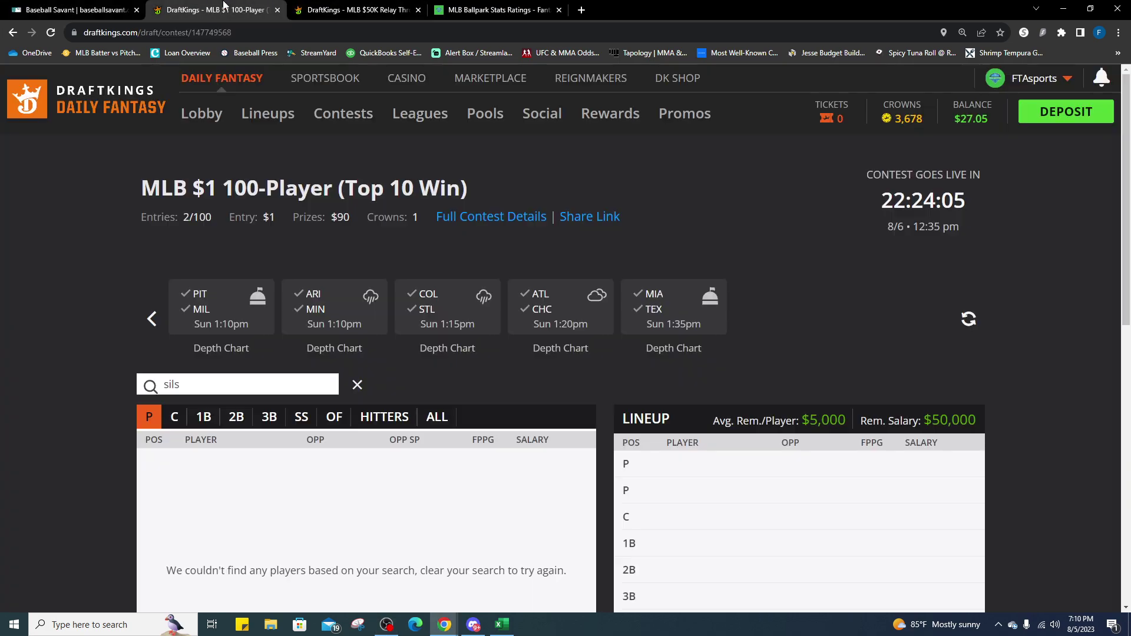
{"action": "scroll", "coordinate": [328, 298], "scroll_direction": "down", "scroll_amount": 3}
{"action": "scroll", "coordinate": [305, 273], "scroll_direction": "up", "scroll_amount": 1}
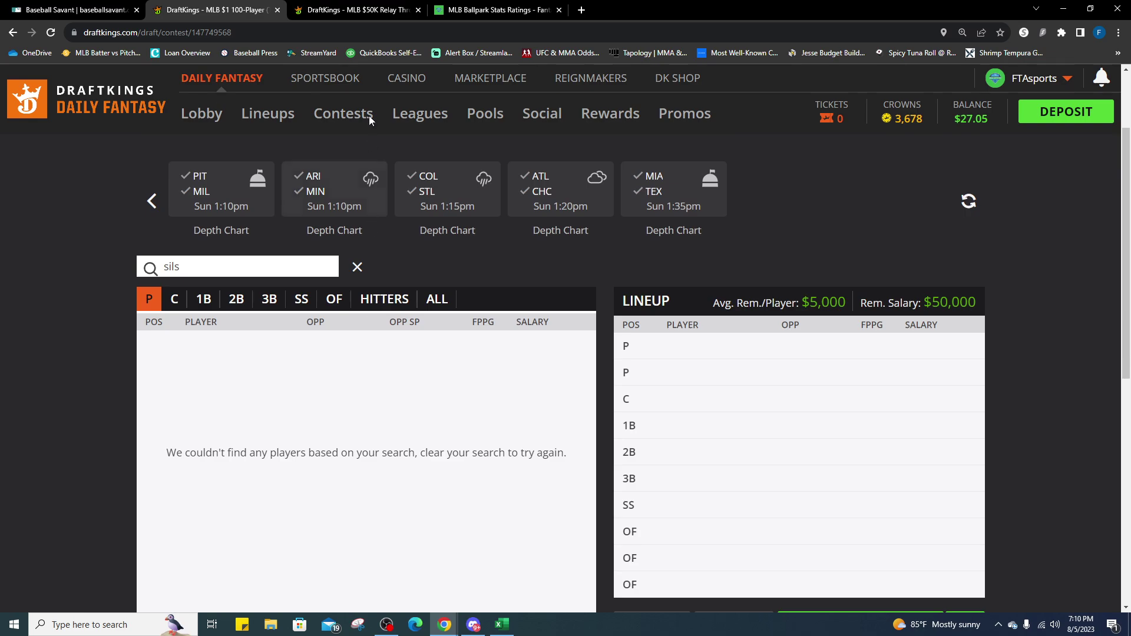
{"action": "left_click", "coordinate": [277, 10]}
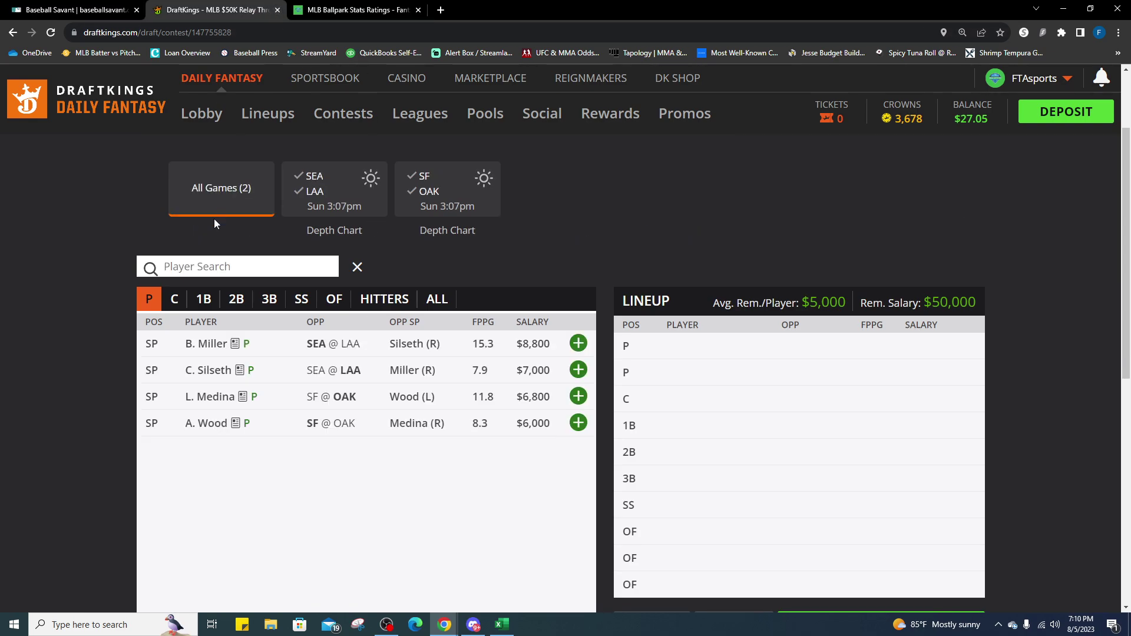
Review Bryce Miller's game-log fantasy points and his home and away splits on his DraftKings player card.
{"action": "left_click", "coordinate": [215, 348]}
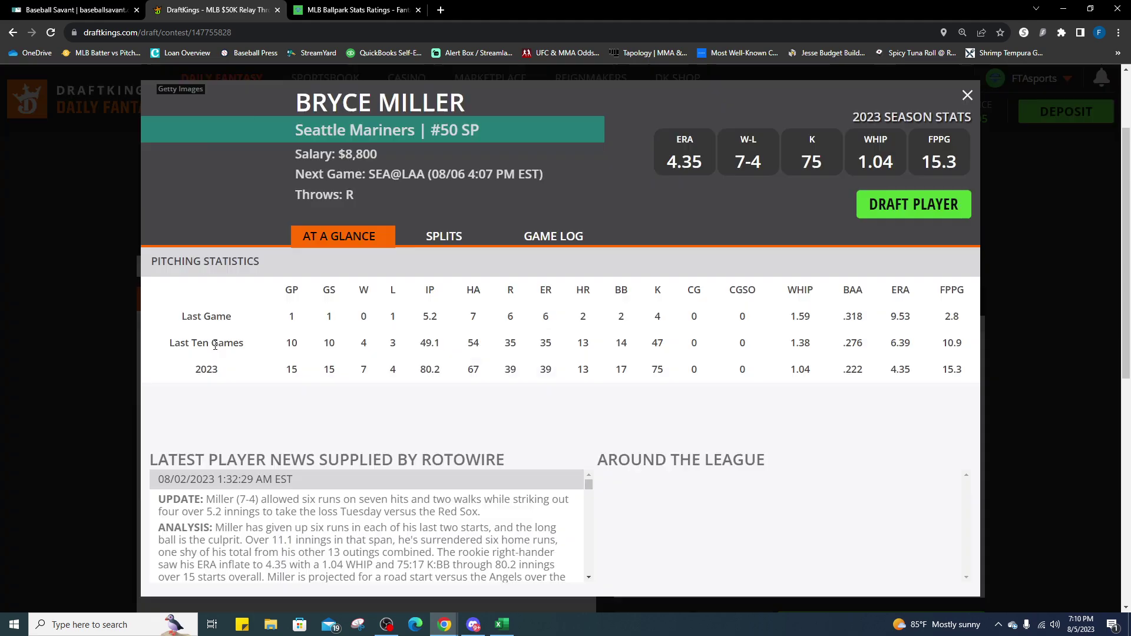
{"action": "left_click", "coordinate": [550, 238]}
{"action": "double_click", "coordinate": [877, 314]}
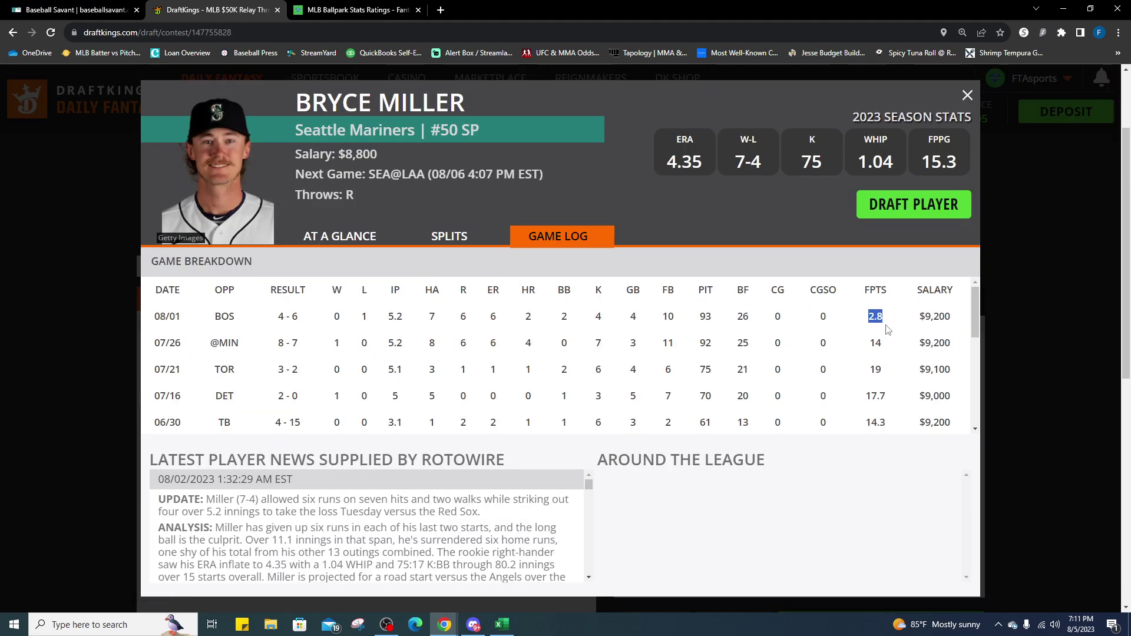
{"action": "left_click", "coordinate": [444, 242]}
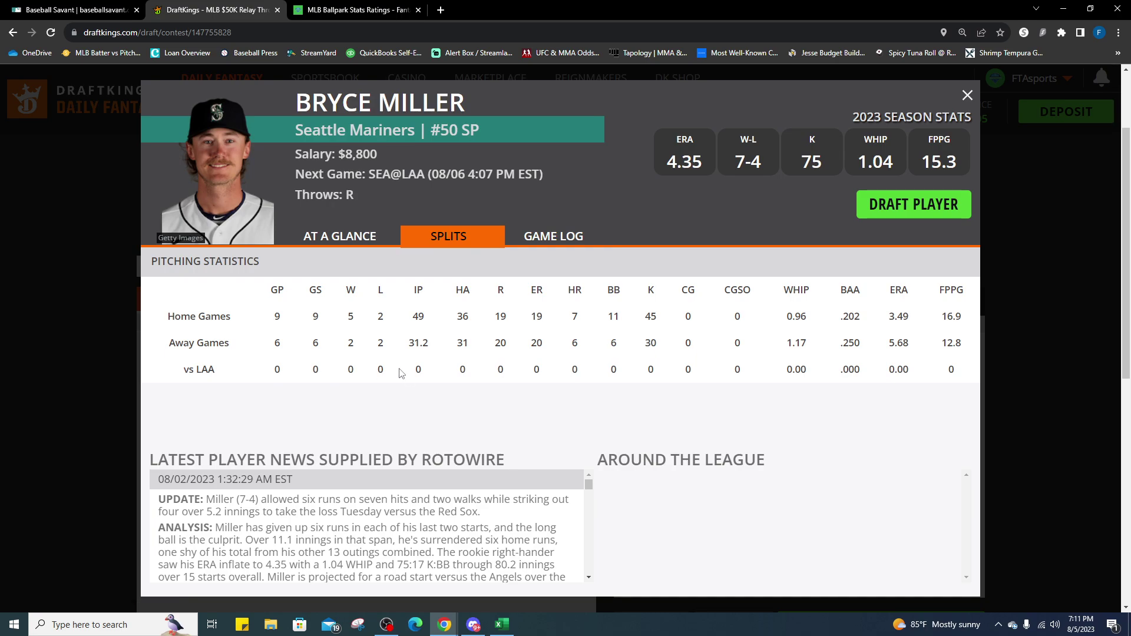
{"action": "left_click", "coordinate": [536, 238]}
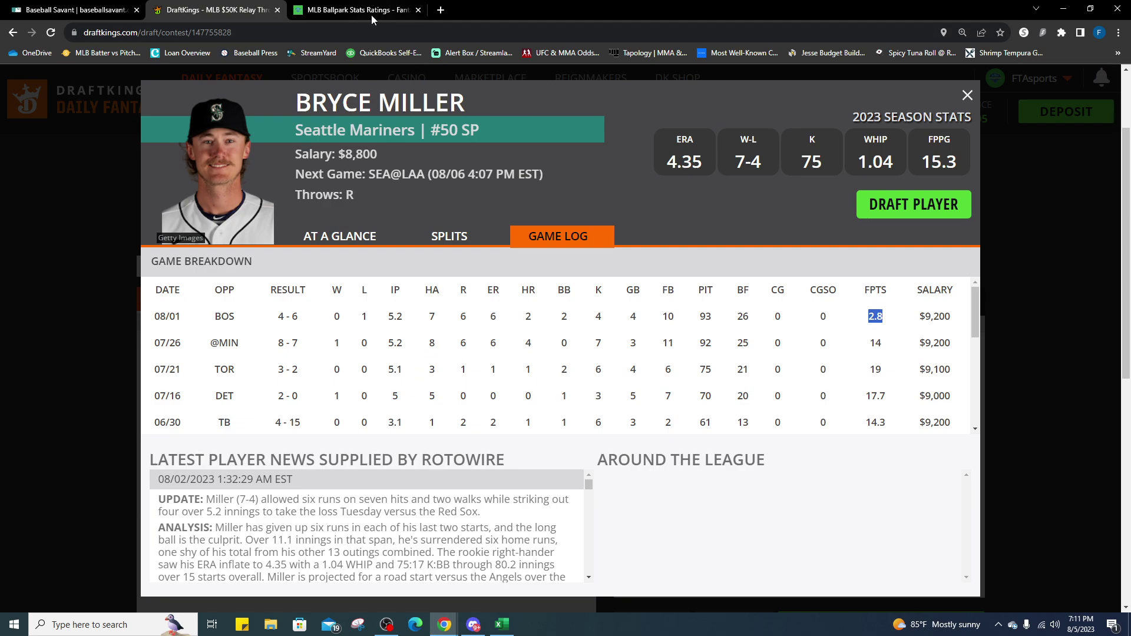
Close Bryce Miller's card and review Chase Silseth's game log and home and away splits on his DraftKings player card.
{"action": "left_click", "coordinate": [89, 7]}
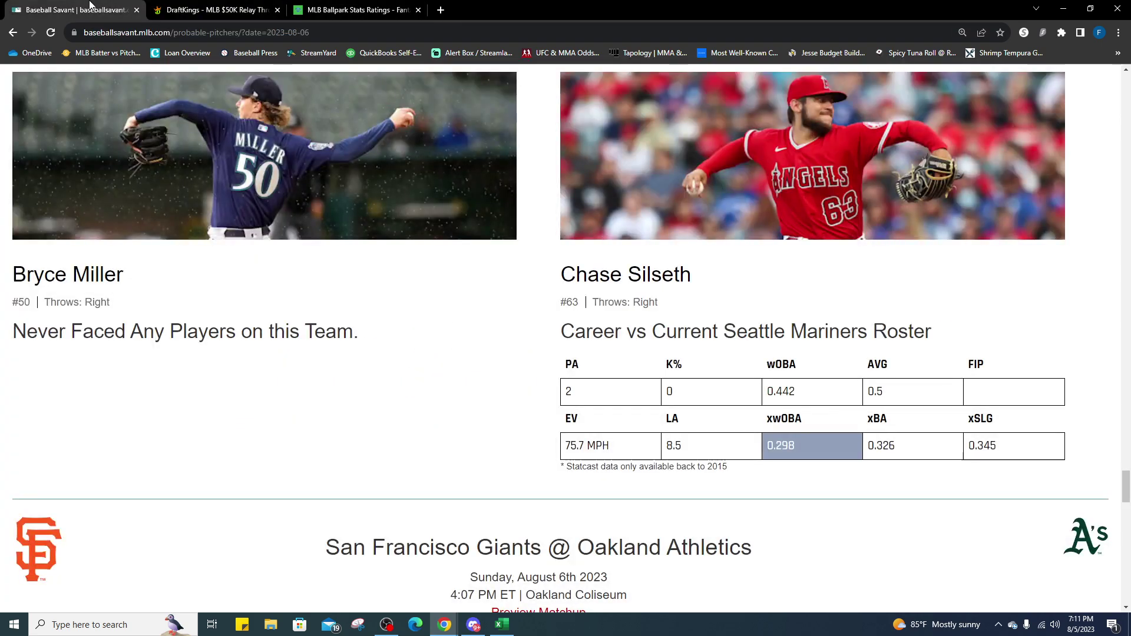
{"action": "left_click", "coordinate": [194, 7]}
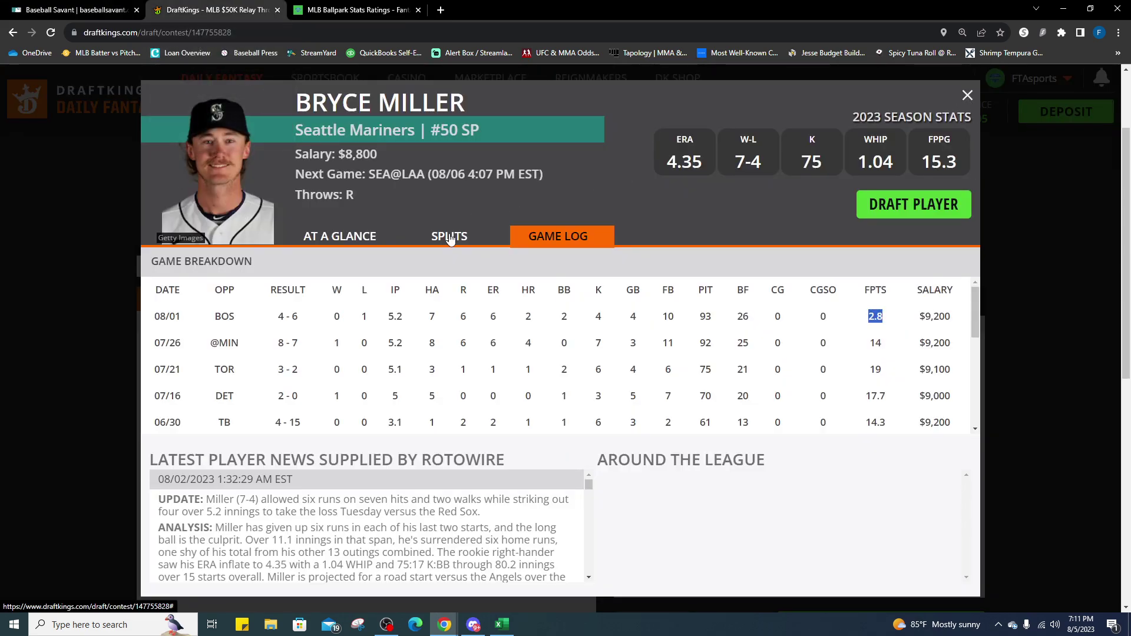
{"action": "left_click", "coordinate": [967, 95]}
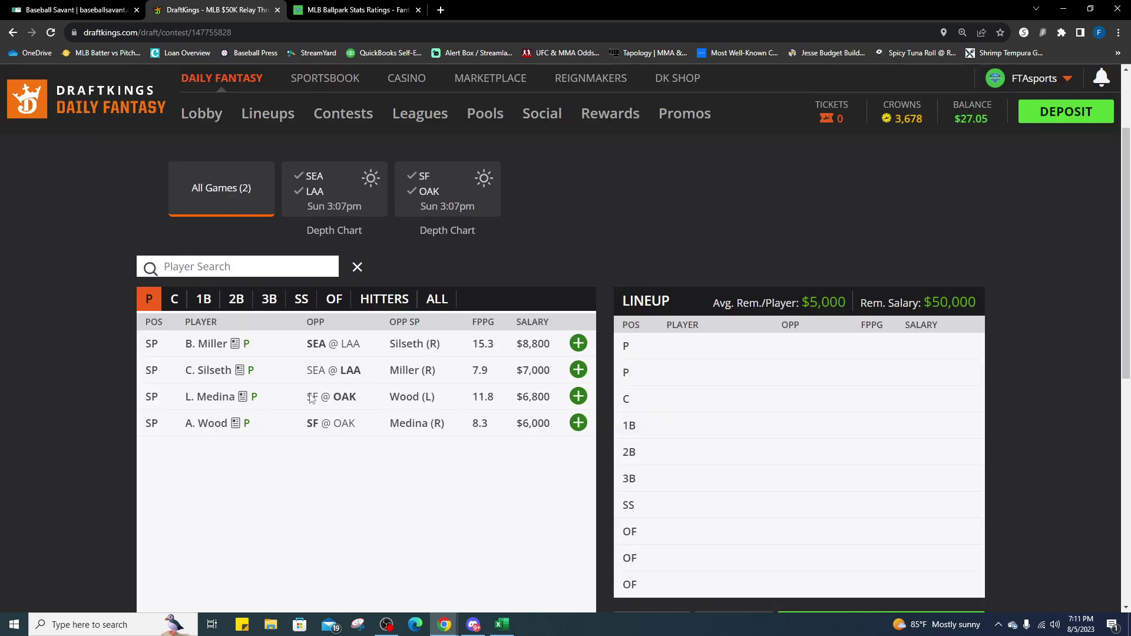
{"action": "left_click", "coordinate": [214, 373]}
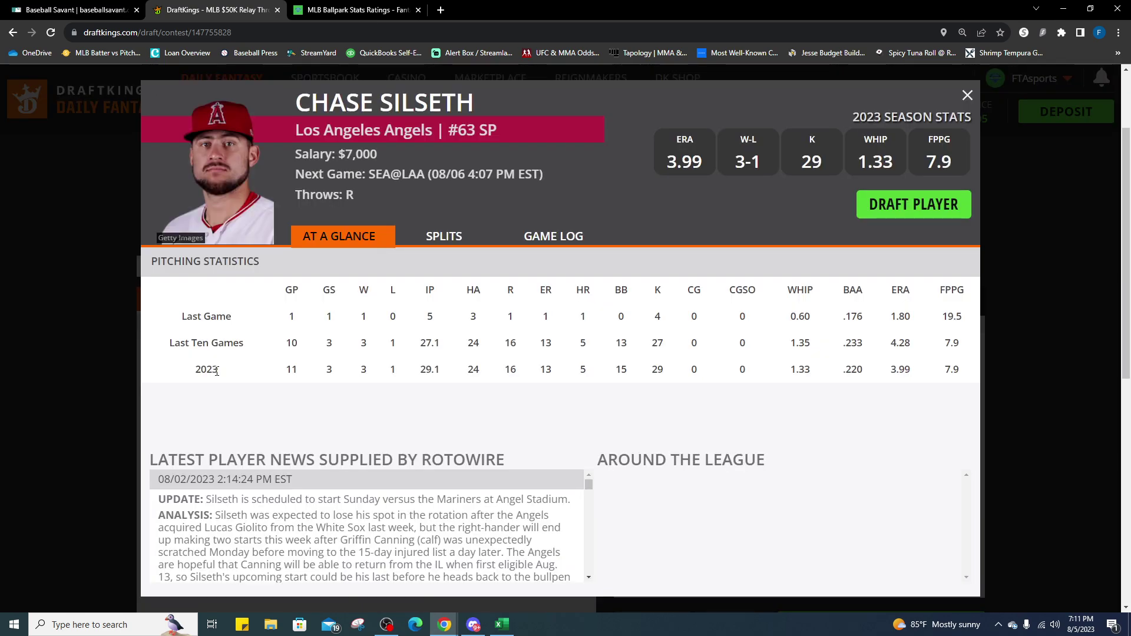
{"action": "left_click", "coordinate": [568, 236]}
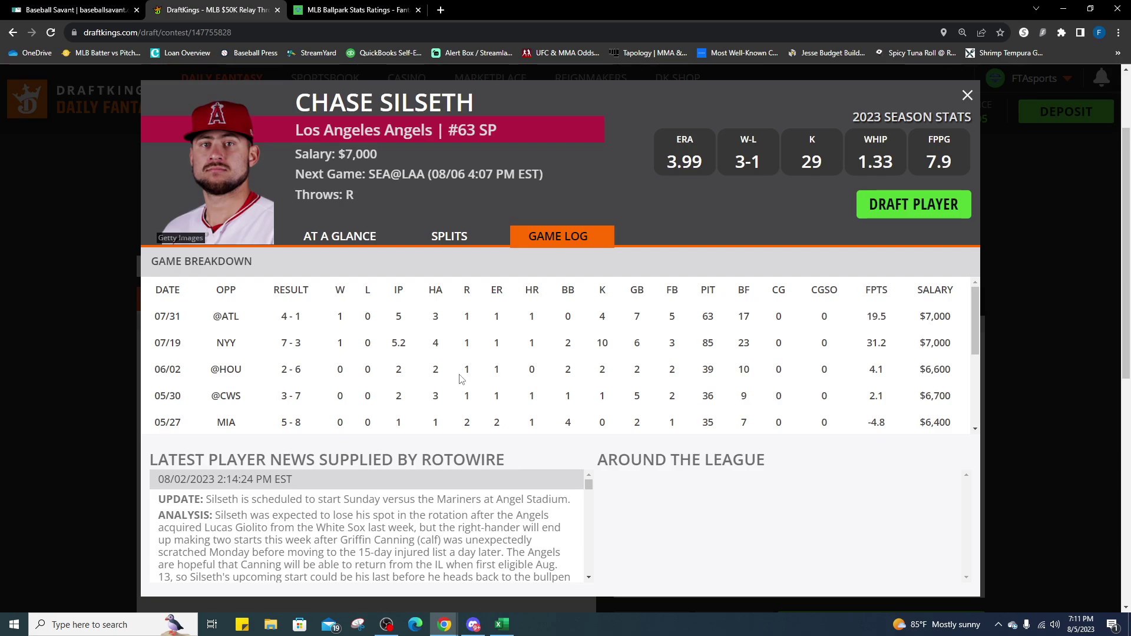
{"action": "left_click", "coordinate": [438, 238]}
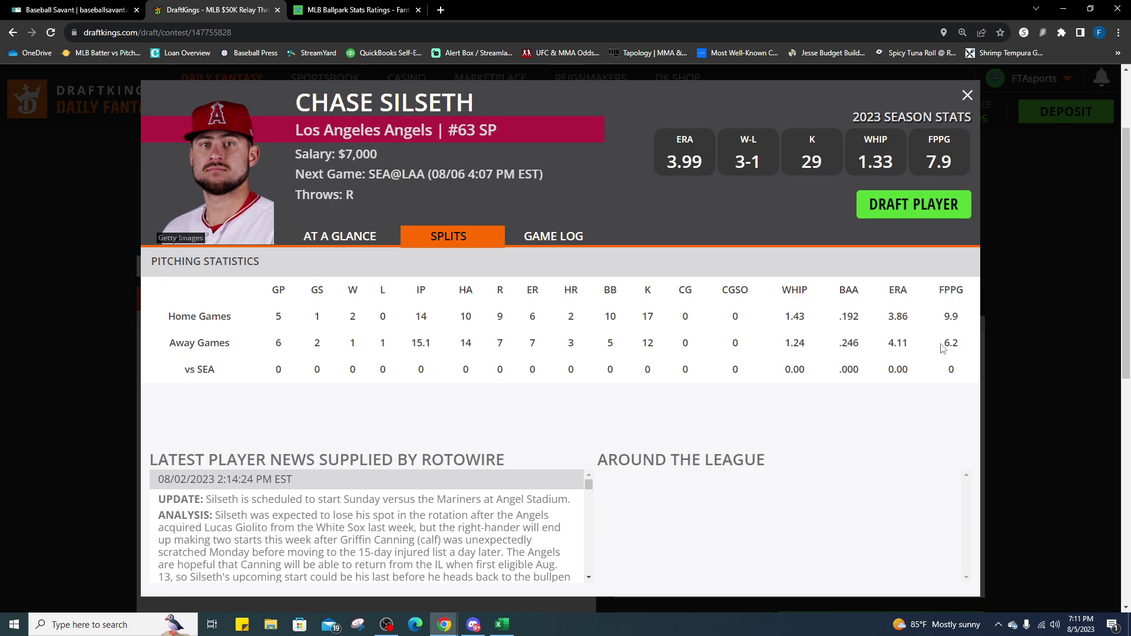
{"action": "left_click_drag", "start_coordinate": [912, 318], "coordinate": [893, 318]}
{"action": "left_click", "coordinate": [968, 97]}
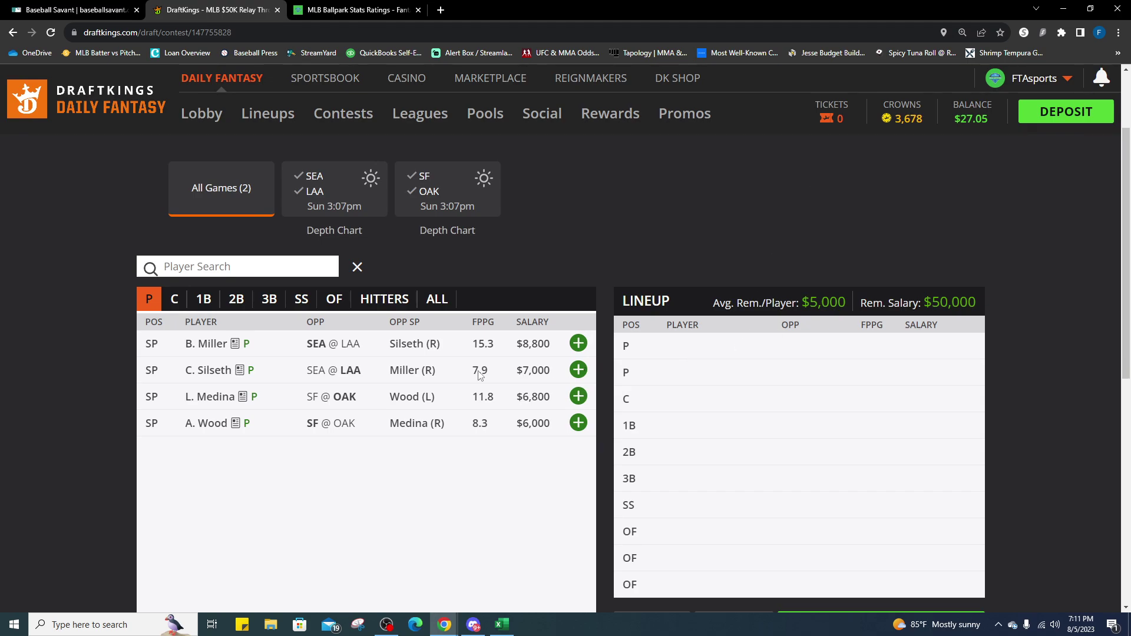
In Excel, filter the vs RHP splits sheet to SEA and LAA hitters, sorted by PA from largest to smallest.
{"action": "key", "text": "alt+Tab"}
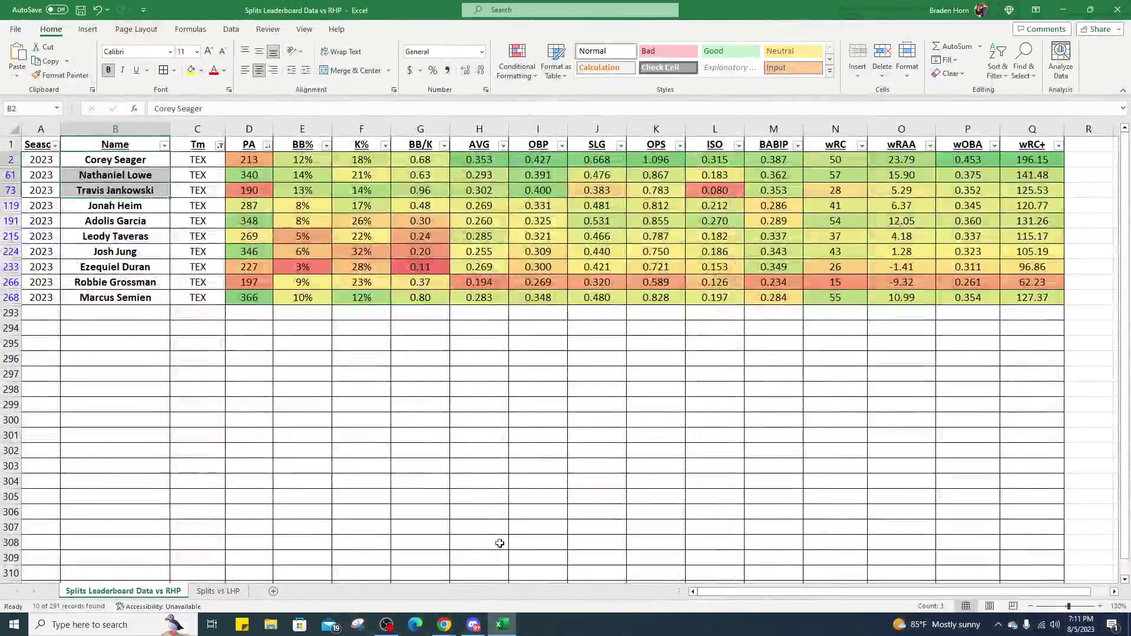
{"action": "left_click", "coordinate": [220, 146]}
{"action": "scroll", "coordinate": [115, 342], "scroll_direction": "down", "scroll_amount": 7}
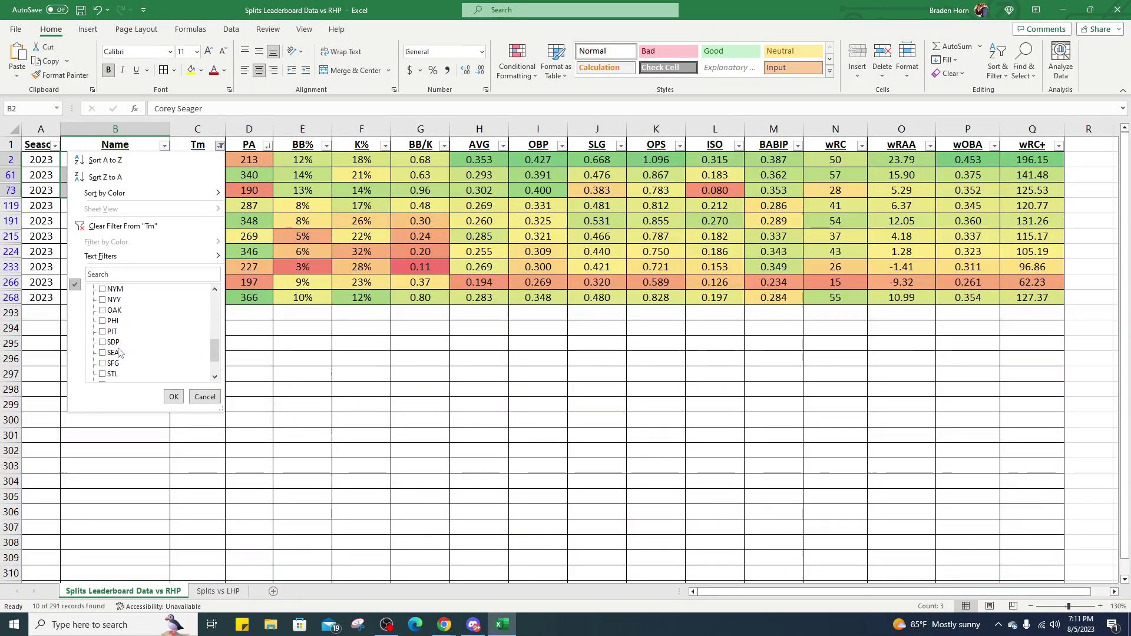
{"action": "left_click", "coordinate": [113, 364]}
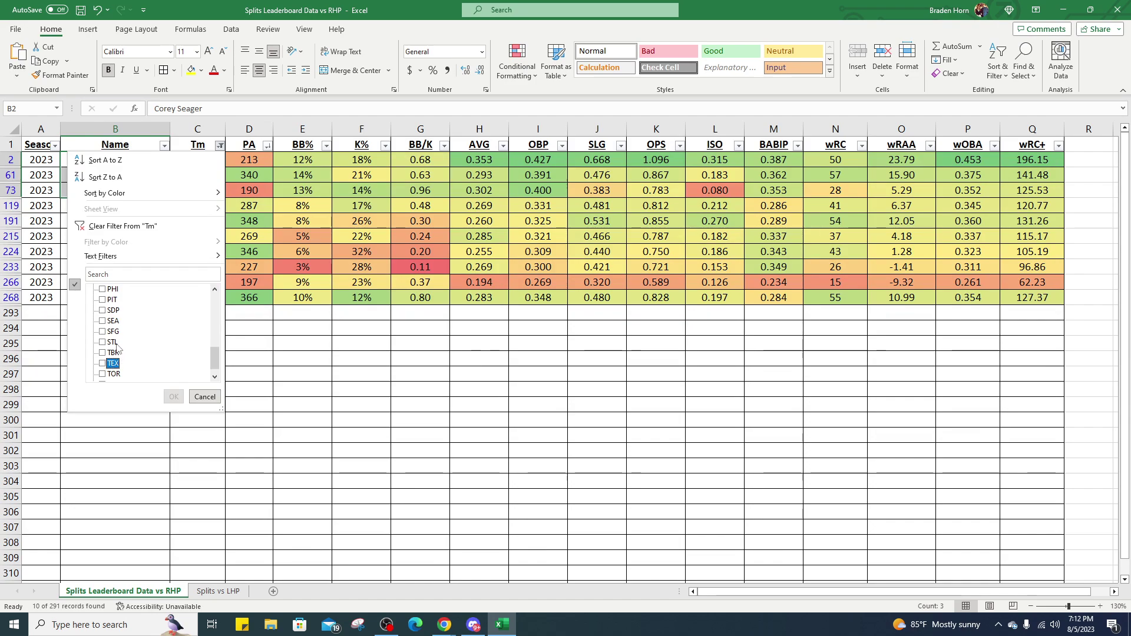
{"action": "left_click", "coordinate": [112, 321]}
{"action": "scroll", "coordinate": [116, 336], "scroll_direction": "up", "scroll_amount": 2}
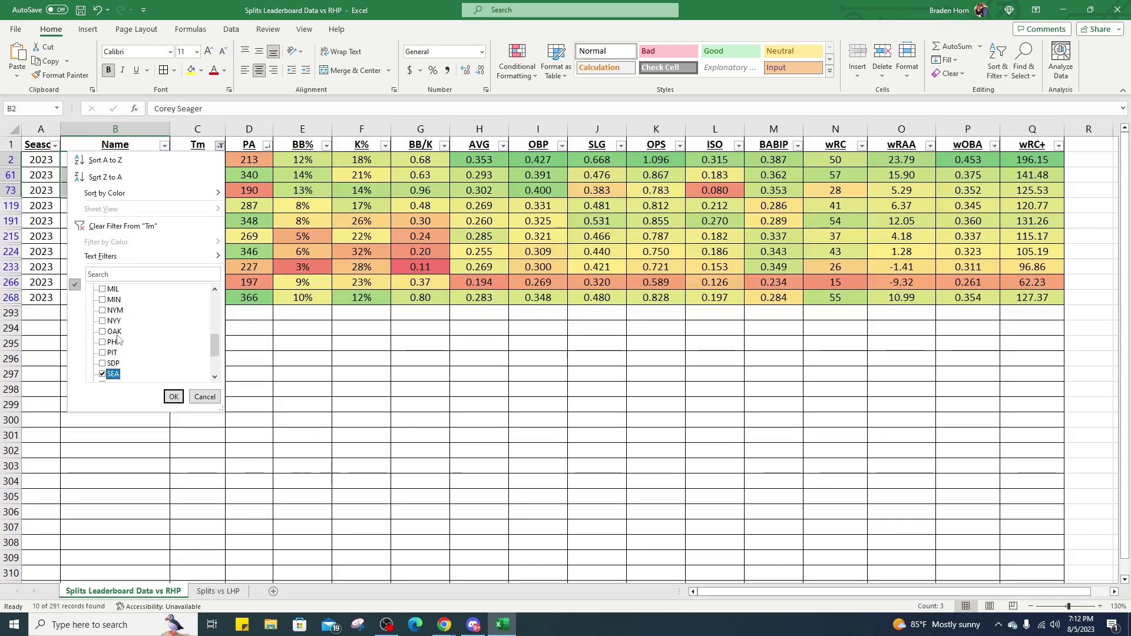
{"action": "scroll", "coordinate": [120, 319], "scroll_direction": "up", "scroll_amount": 1}
{"action": "left_click", "coordinate": [112, 289]}
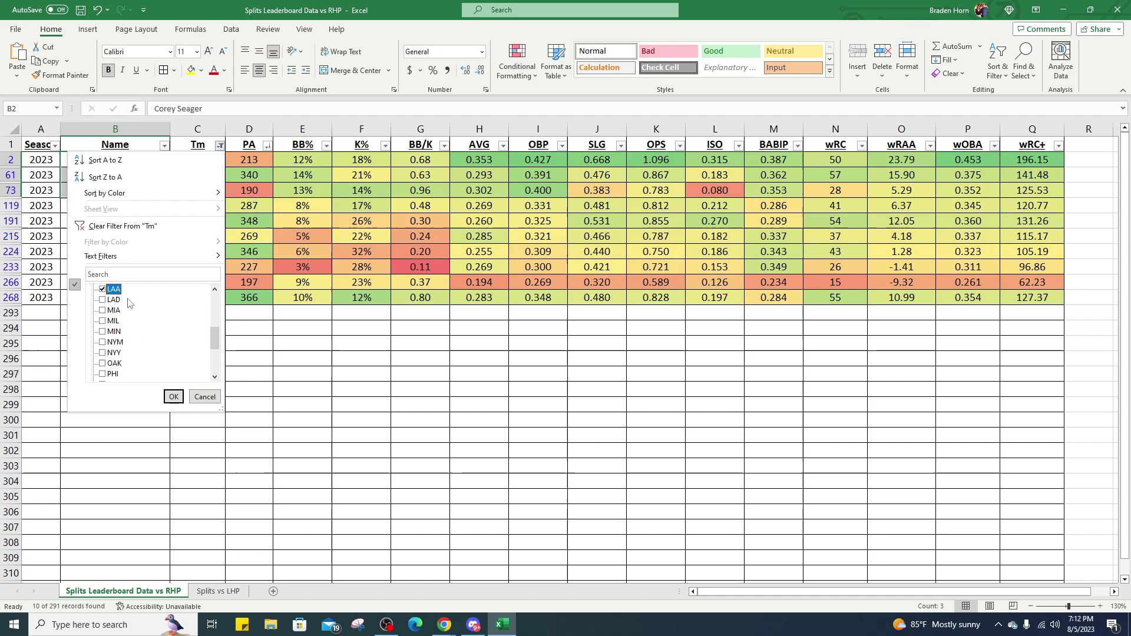
{"action": "left_click", "coordinate": [174, 397]}
{"action": "left_click", "coordinate": [288, 403]}
{"action": "left_click", "coordinate": [268, 145]}
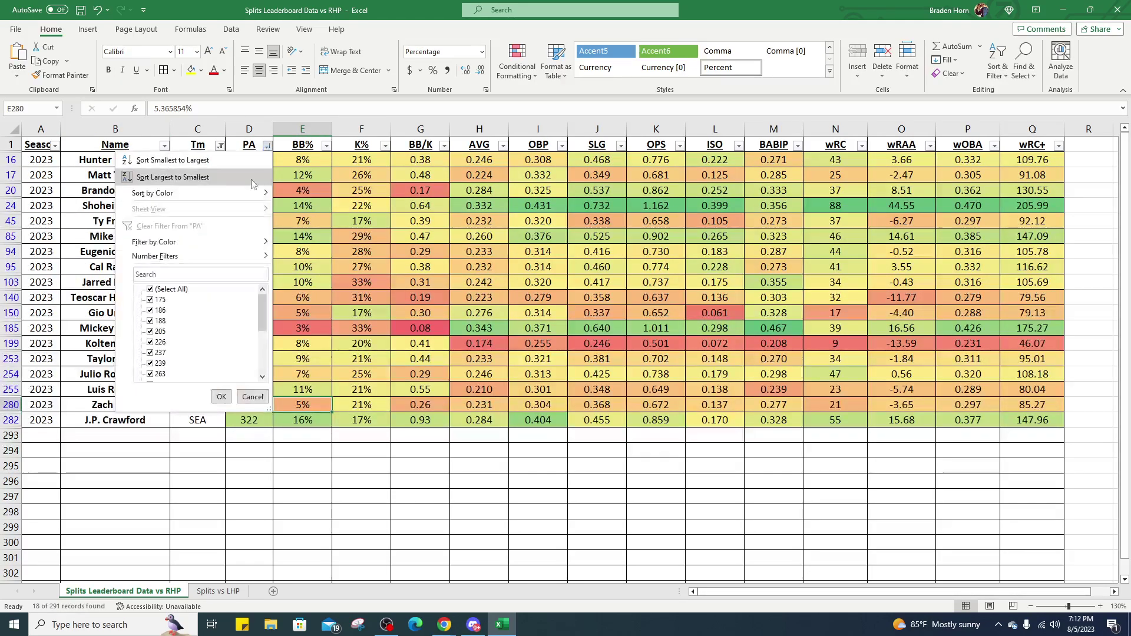
{"action": "left_click", "coordinate": [252, 179]}
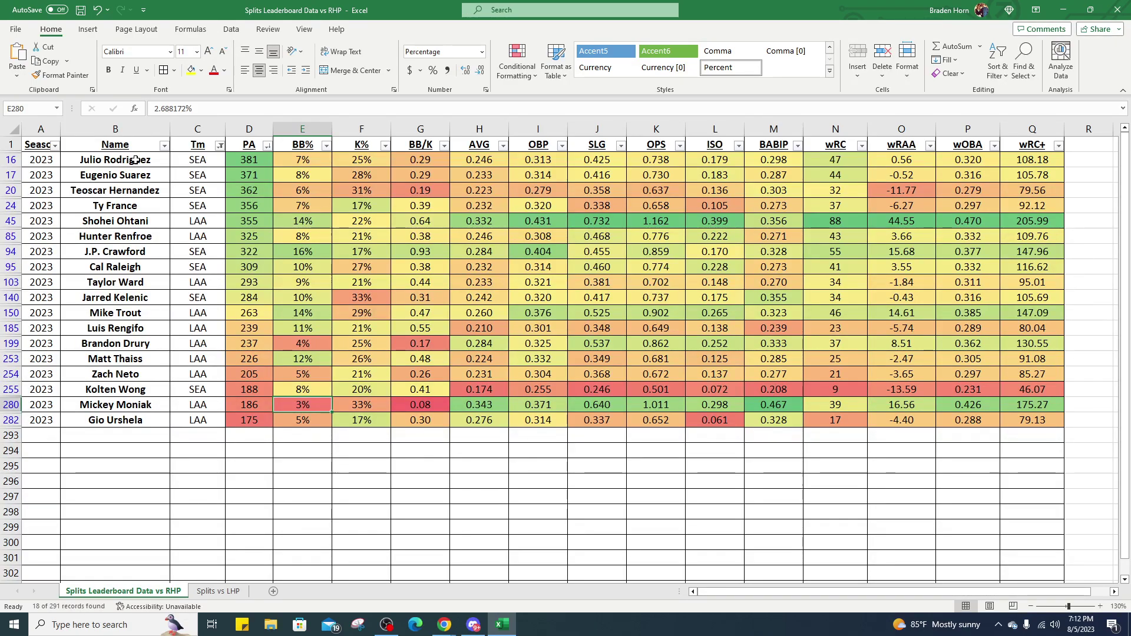
Examine the vs RHP splits of the leading Mariners hitters, J.P. Crawford, Cal Raleigh and Shohei Ohtani by highlighting their entries.
{"action": "left_click_drag", "start_coordinate": [135, 160], "coordinate": [137, 190]}
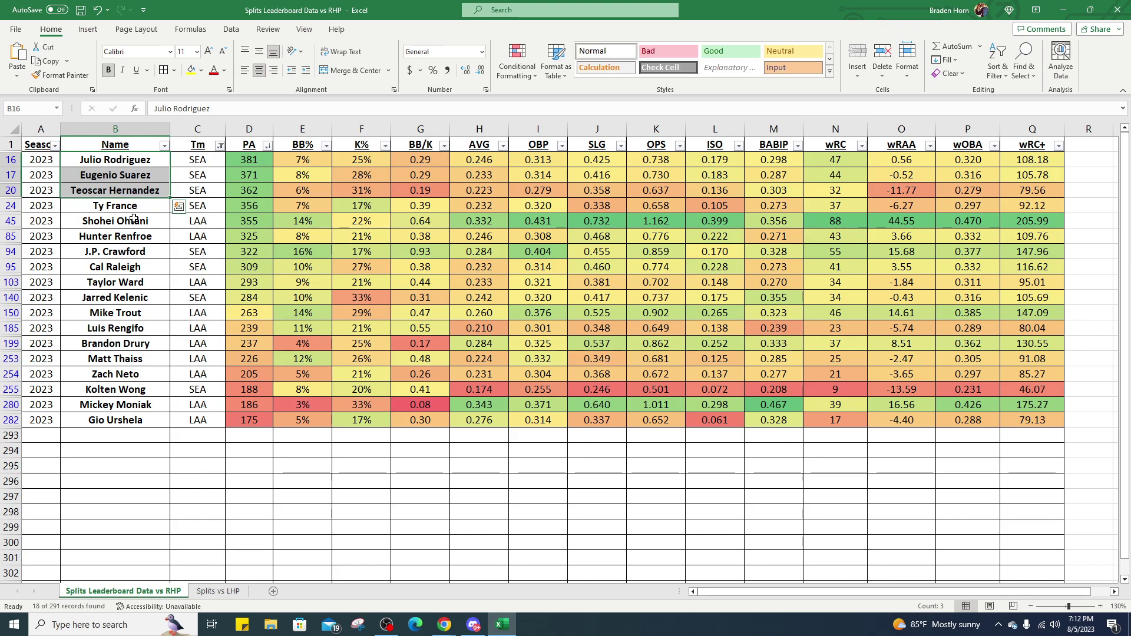
{"action": "left_click", "coordinate": [121, 252]}
{"action": "left_click_drag", "start_coordinate": [121, 251], "coordinate": [1037, 252]}
{"action": "left_click_drag", "start_coordinate": [115, 271], "coordinate": [1040, 268]}
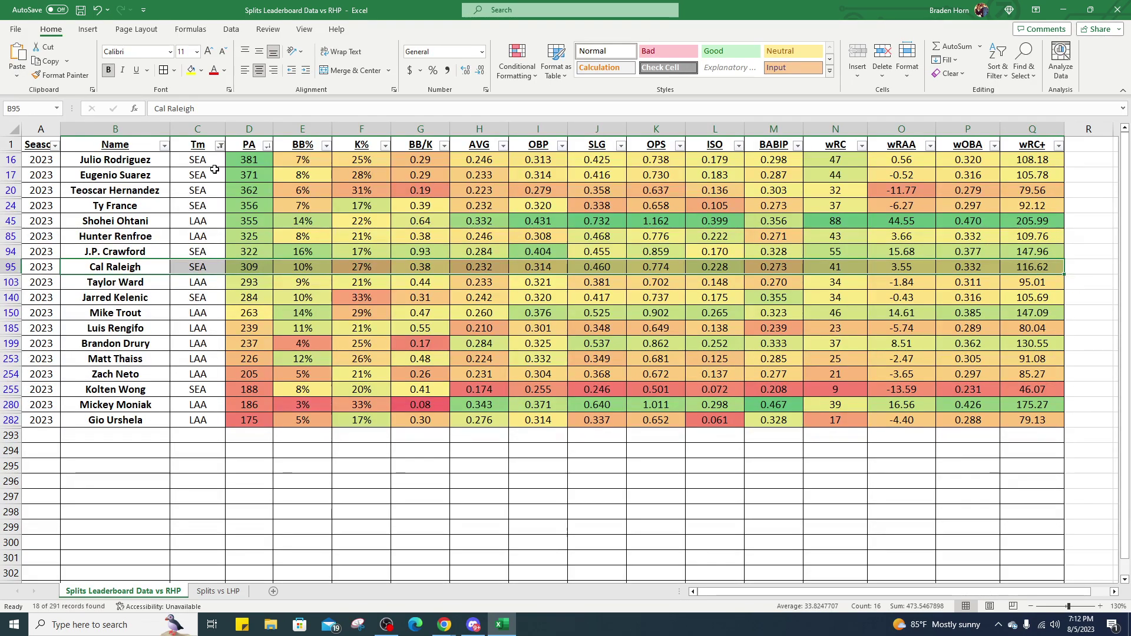
{"action": "left_click_drag", "start_coordinate": [107, 221], "coordinate": [1034, 220]}
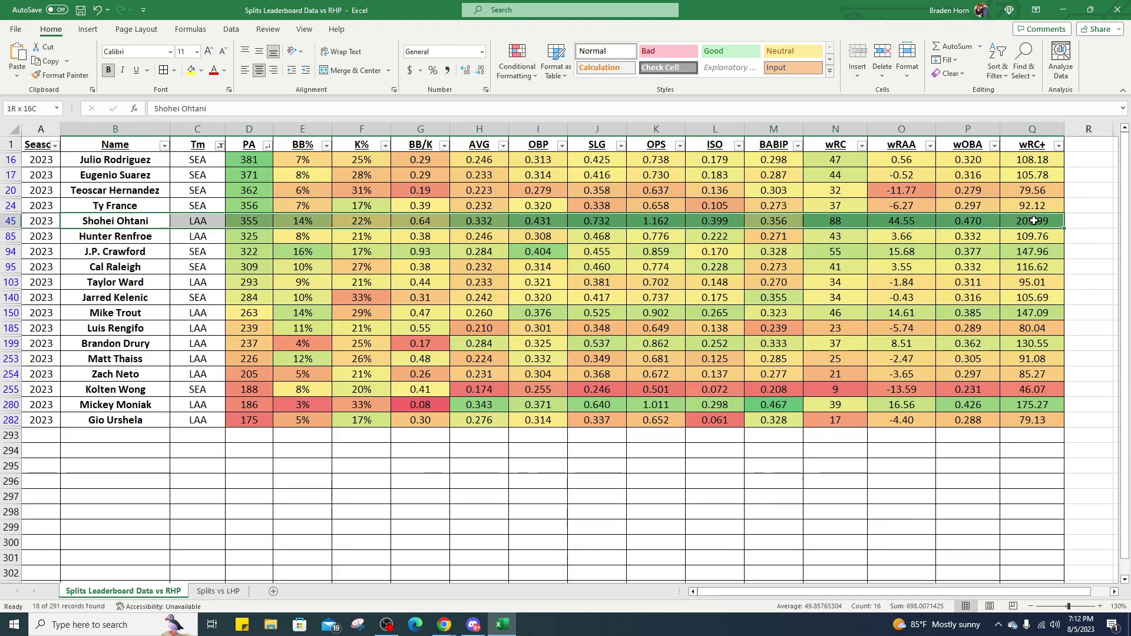
{"action": "left_click_drag", "start_coordinate": [1034, 220], "coordinate": [1034, 220]}
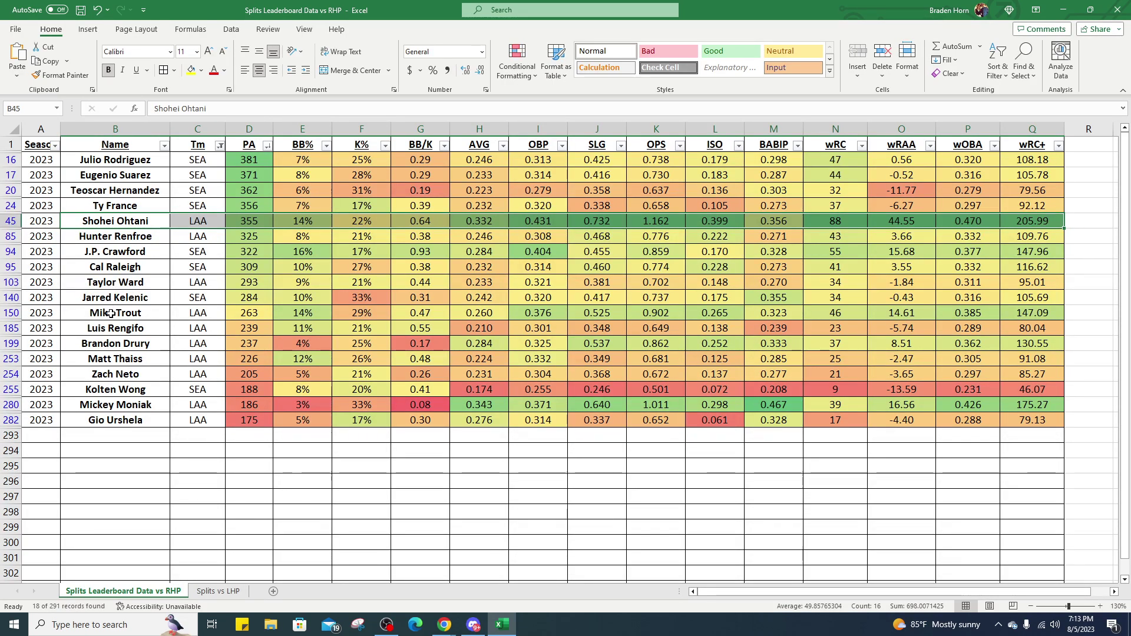
Switch back to Chrome and check the San Francisco Giants @ Oakland Athletics probable pitchers on Baseball Savant.
{"action": "left_click", "coordinate": [1072, 18]}
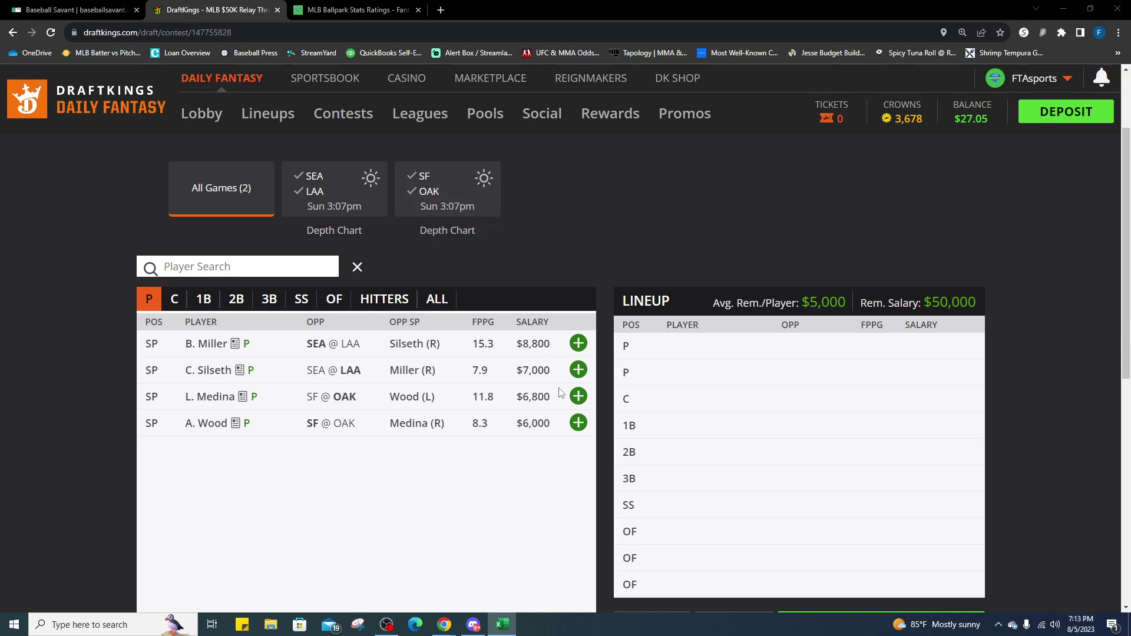
{"action": "left_click", "coordinate": [74, 10]}
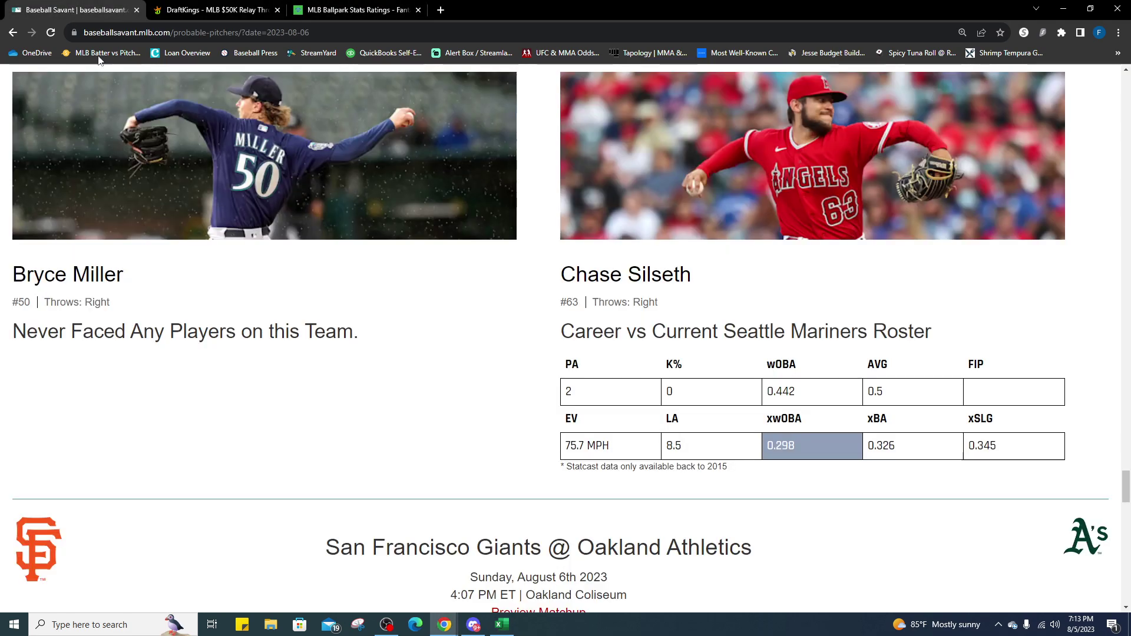
{"action": "scroll", "coordinate": [480, 450], "scroll_direction": "down", "scroll_amount": 4}
{"action": "scroll", "coordinate": [550, 447], "scroll_direction": "down", "scroll_amount": 2}
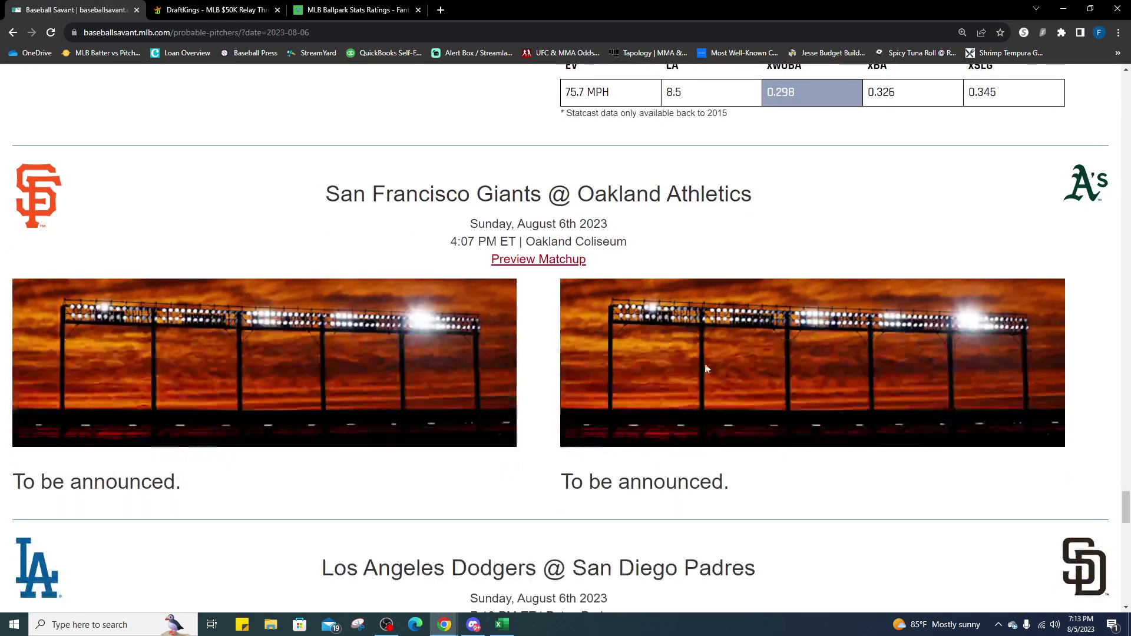
Review Alex Wood's splits and game log and Luis Medina's game log on their DraftKings player cards.
{"action": "left_click", "coordinate": [213, 10]}
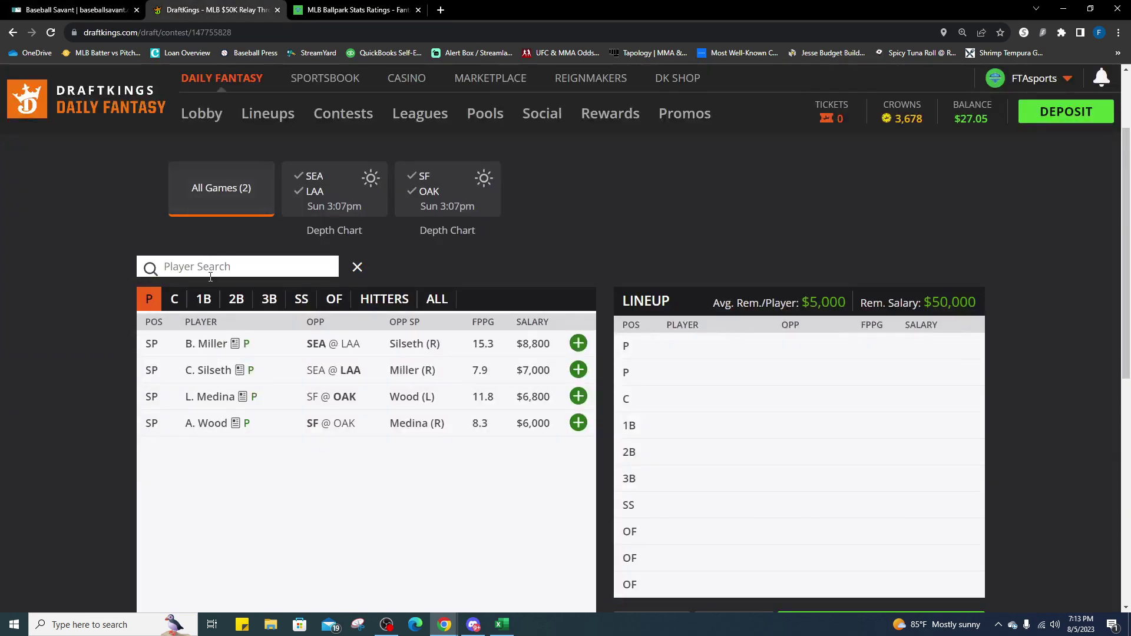
{"action": "left_click", "coordinate": [205, 424]}
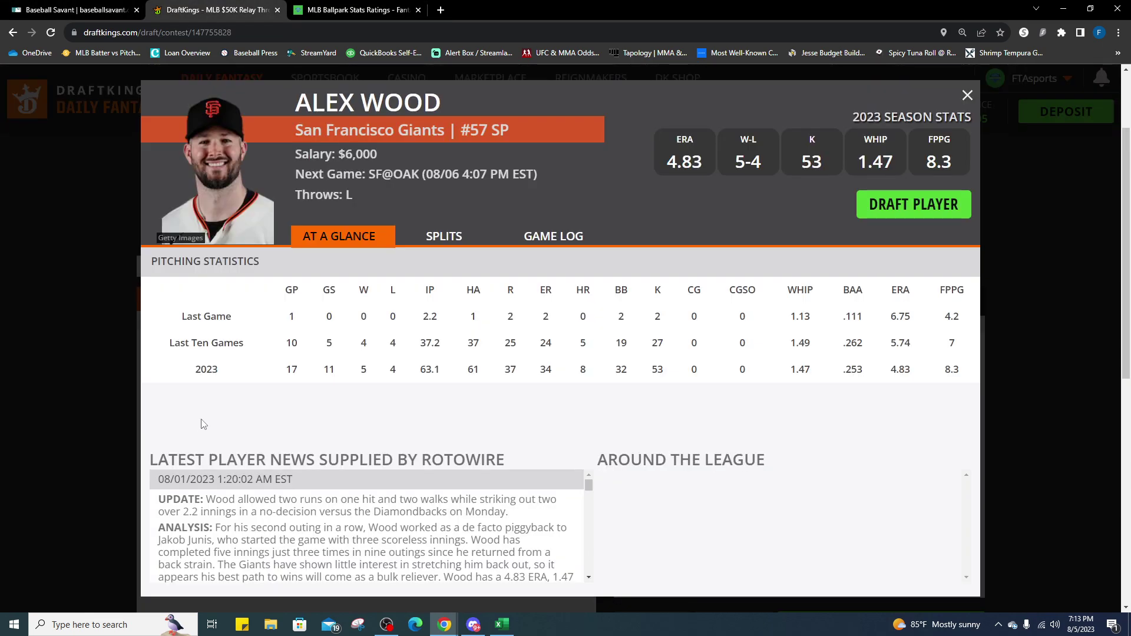
{"action": "left_click", "coordinate": [453, 236]}
{"action": "left_click", "coordinate": [547, 237]}
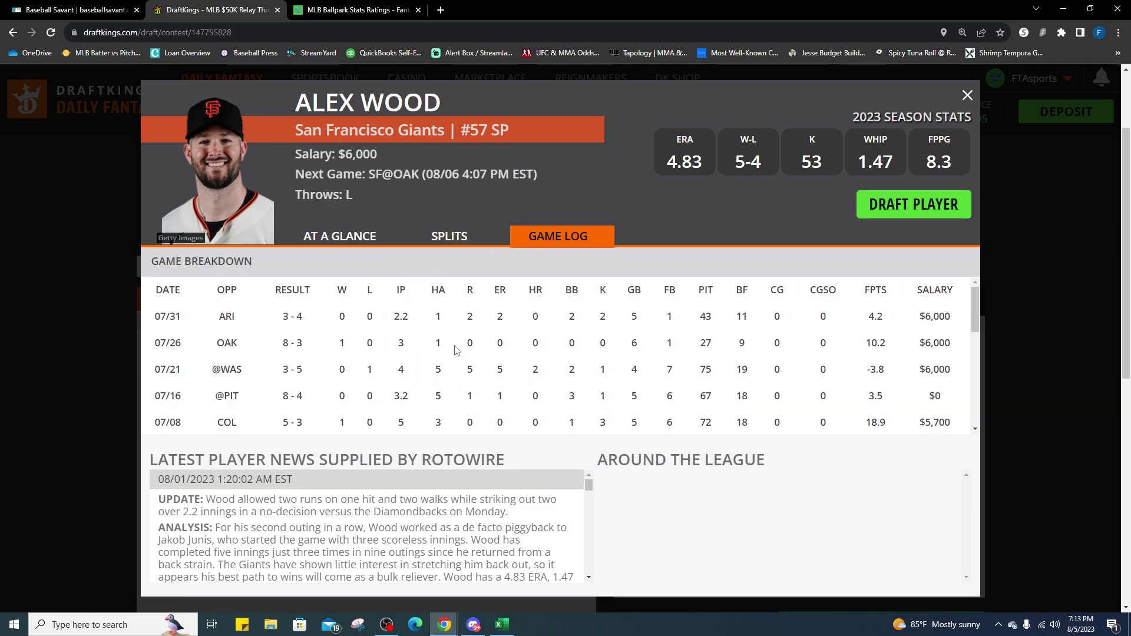
{"action": "left_click", "coordinate": [968, 95]}
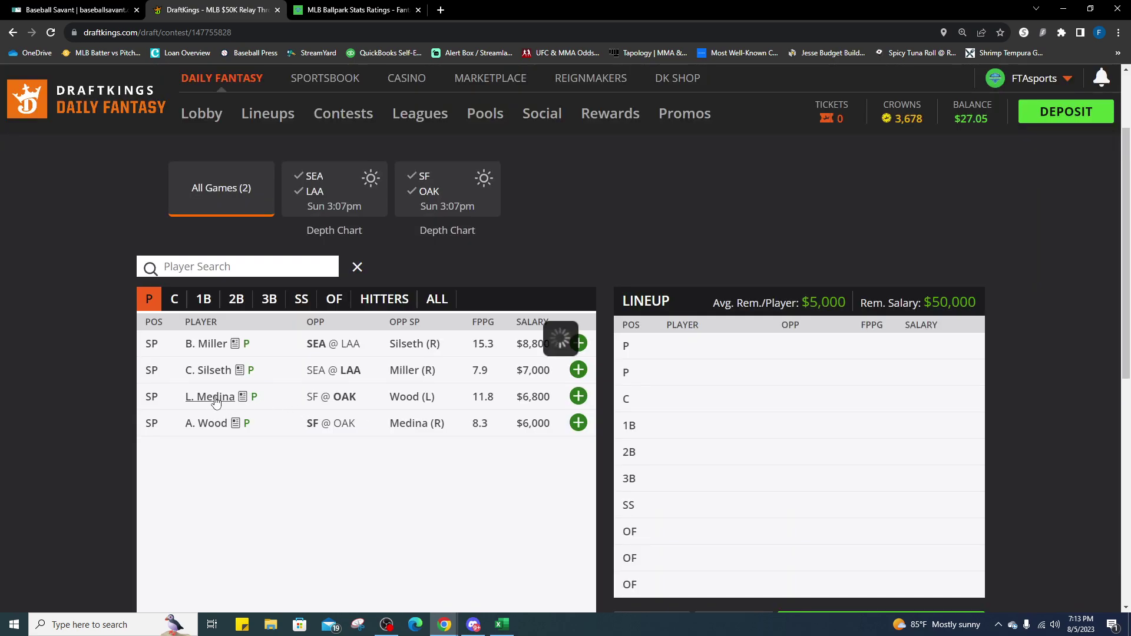
{"action": "left_click", "coordinate": [216, 398]}
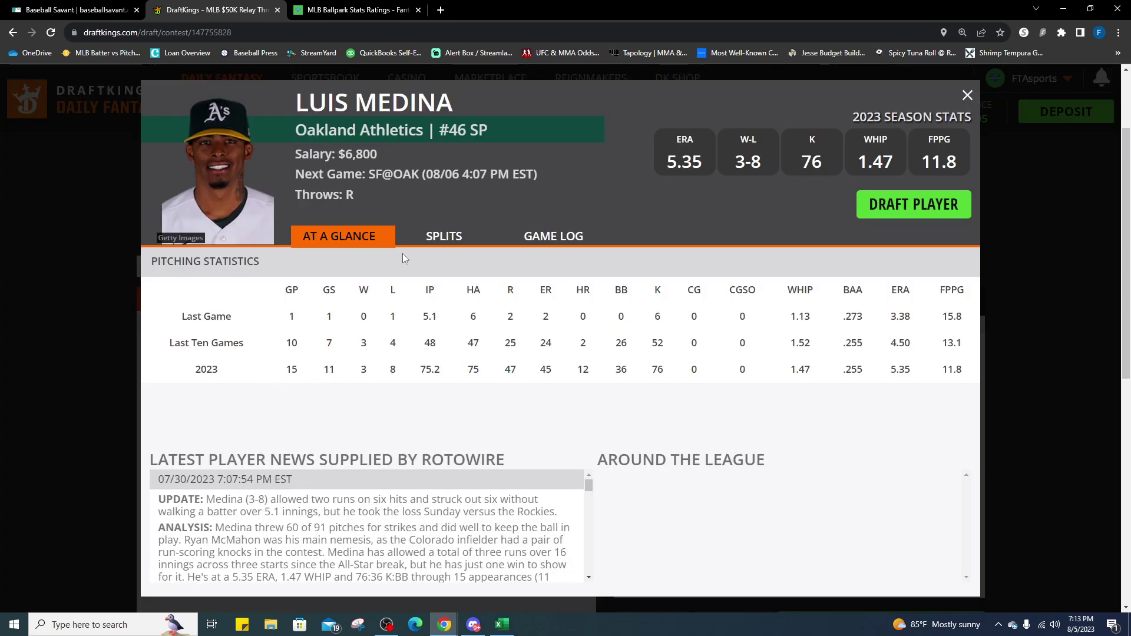
{"action": "left_click", "coordinate": [551, 236]}
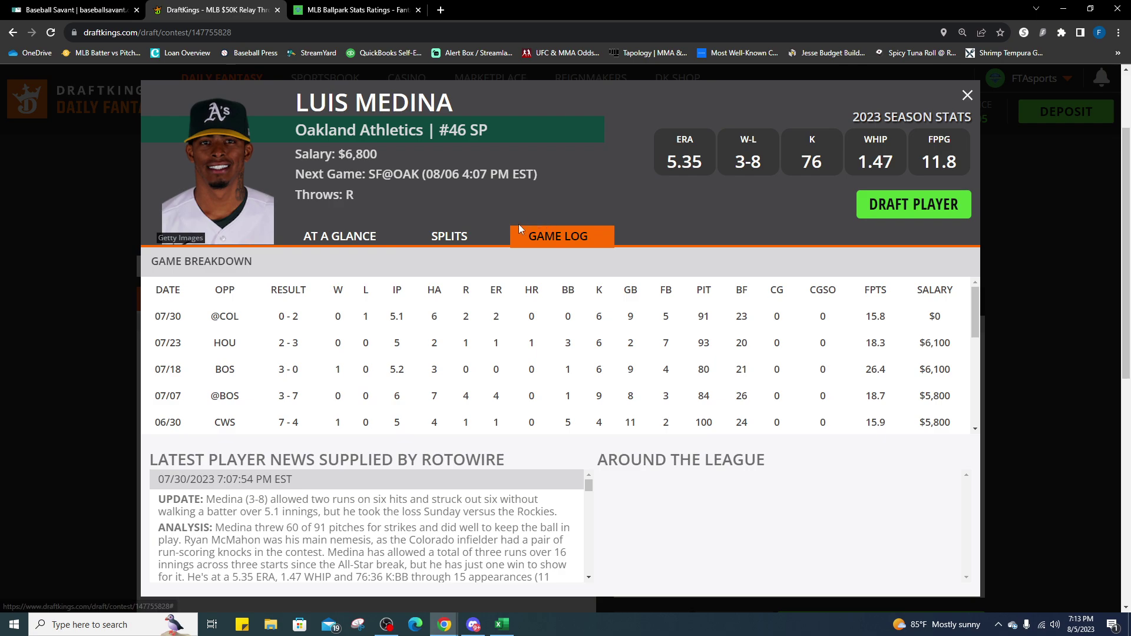
Check the Los Angeles Dodgers @ San Diego Padres probable pitchers and their career matchup stats on Baseball Savant.
{"action": "left_click", "coordinate": [77, 9]}
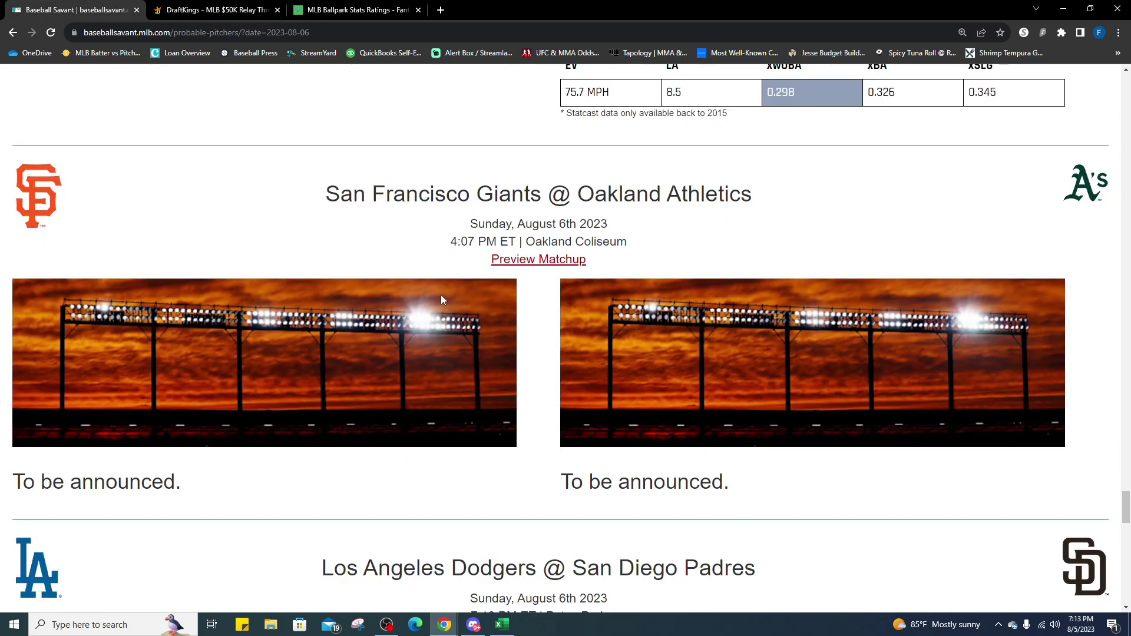
{"action": "scroll", "coordinate": [489, 362], "scroll_direction": "down", "scroll_amount": 5}
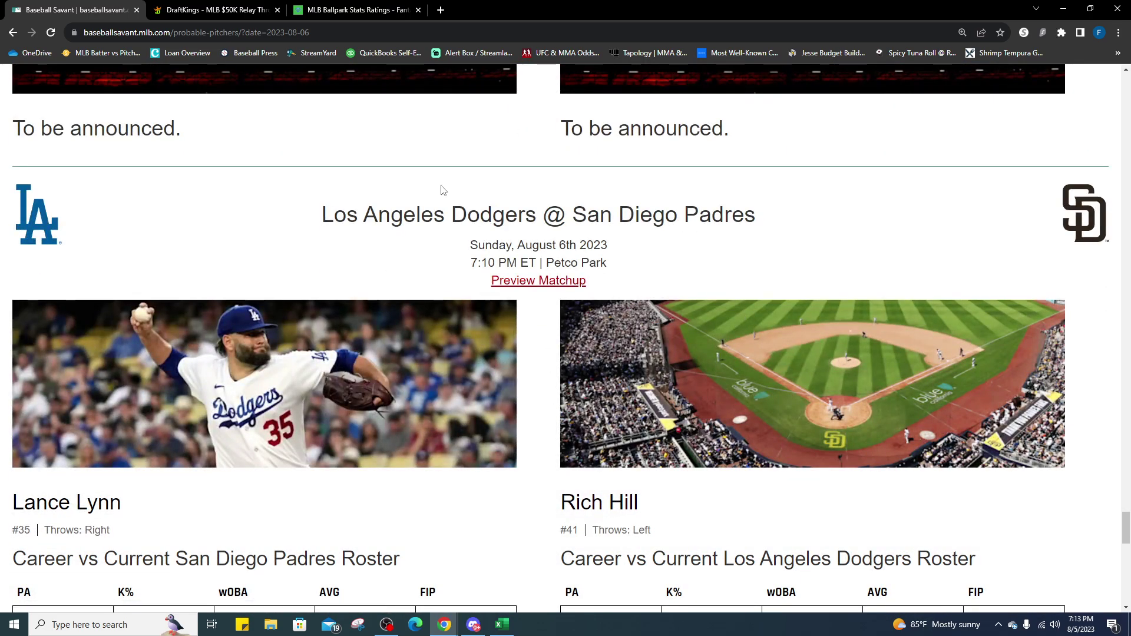
{"action": "scroll", "coordinate": [378, 344], "scroll_direction": "down", "scroll_amount": 1}
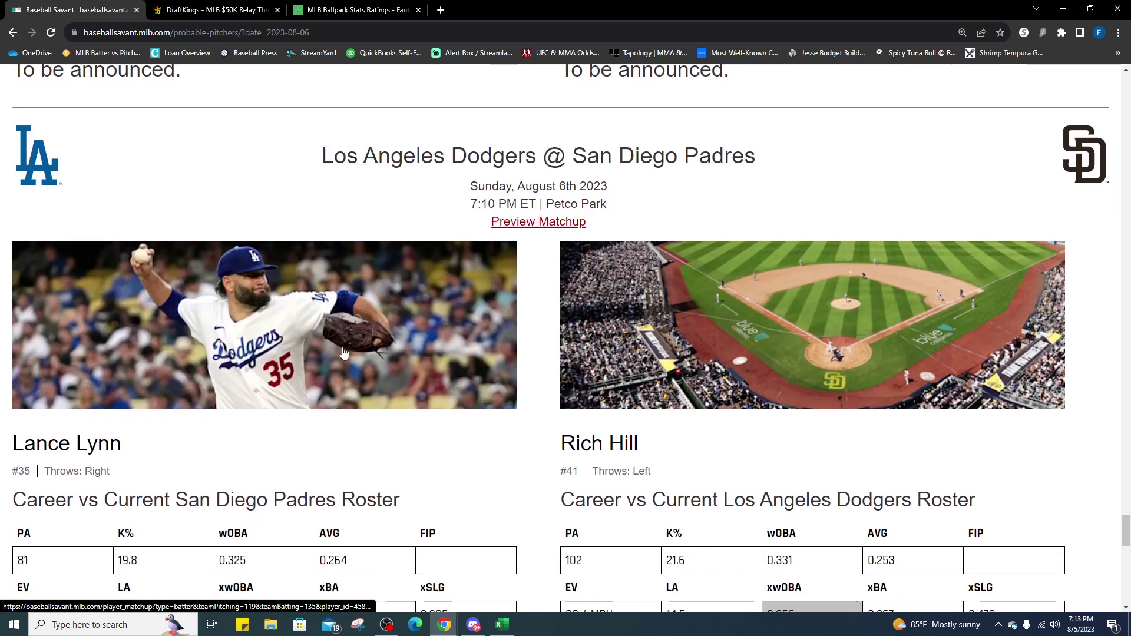
In Excel, filter the vs RHP splits sheet to SDP hitters and examine Juan Soto's and Ha-Seong Kim's rows.
{"action": "key", "text": "alt+Tab"}
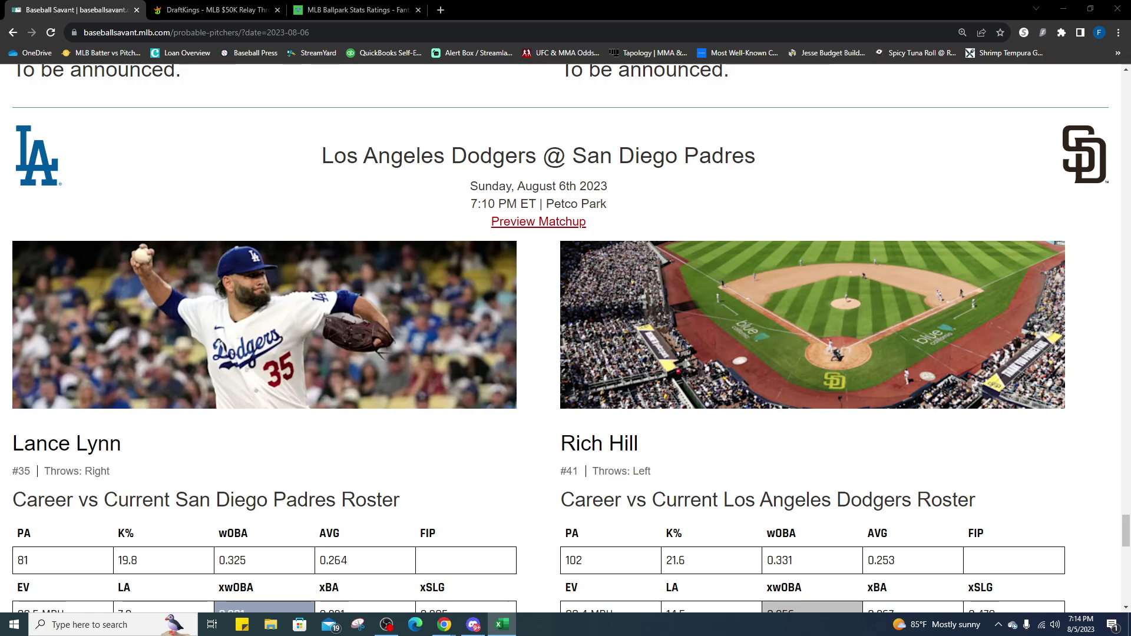
{"action": "left_click_drag", "start_coordinate": [0, 307], "coordinate": [702, 305]}
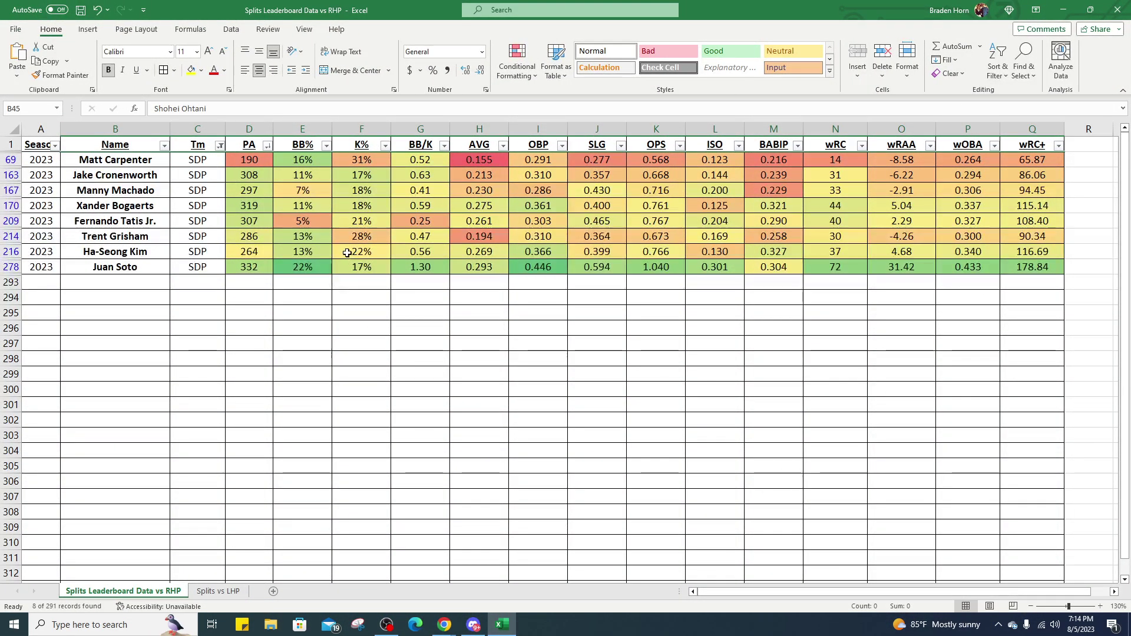
{"action": "left_click_drag", "start_coordinate": [121, 267], "coordinate": [1057, 271]}
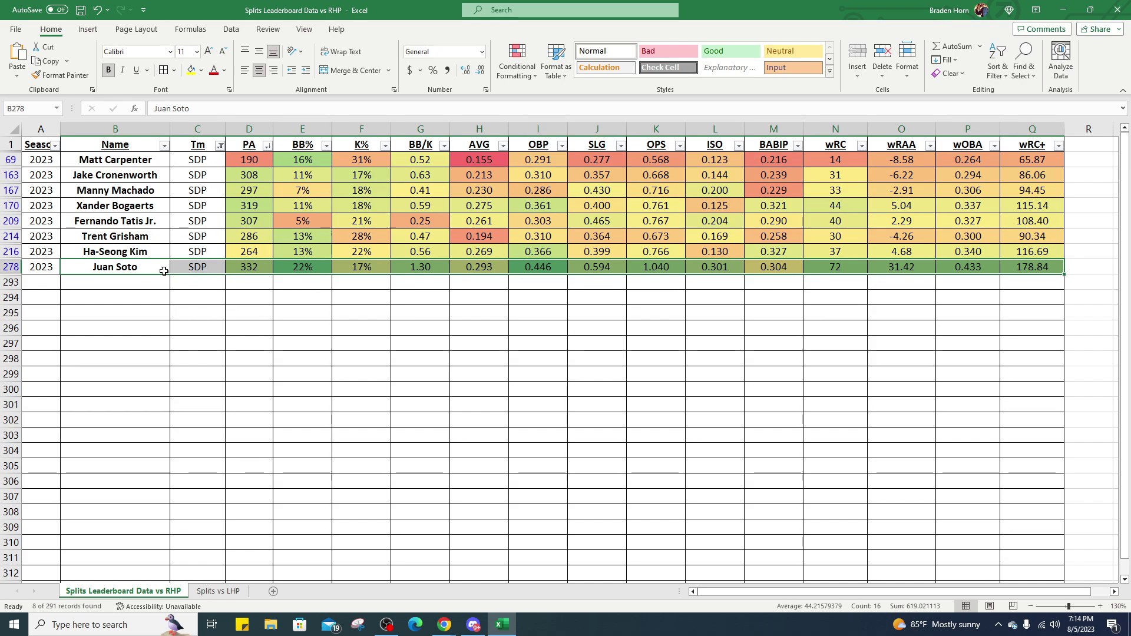
{"action": "left_click", "coordinate": [141, 269]}
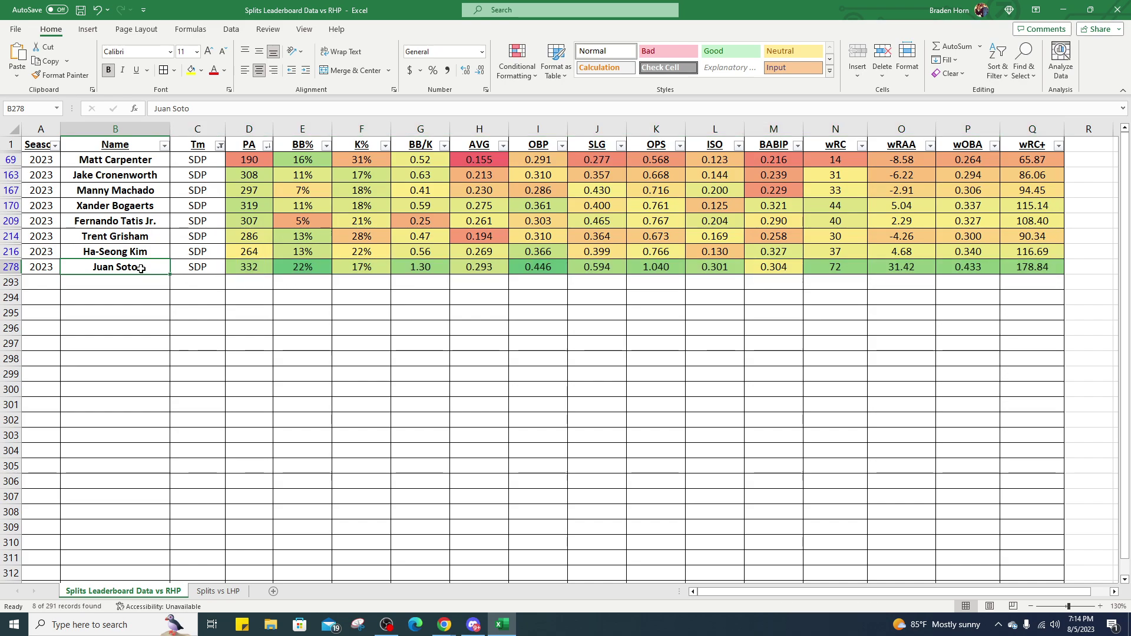
{"action": "left_click_drag", "start_coordinate": [111, 251], "coordinate": [1059, 253]}
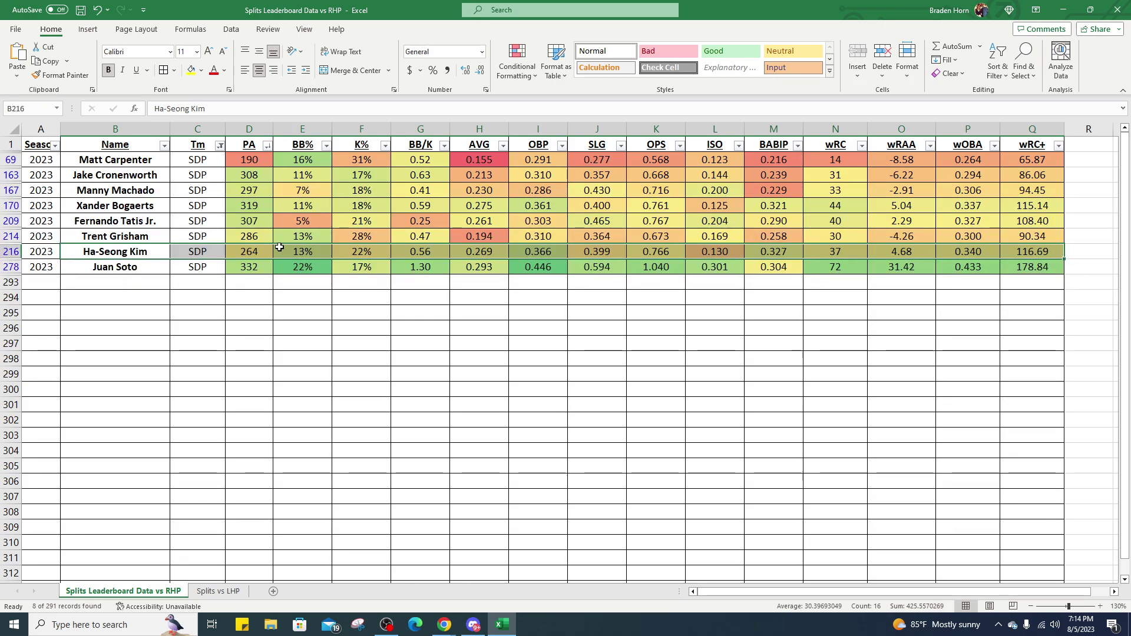
Examine the vs RHP splits rows for Trent Grisham, Jake Cronenworth and Juan Soto.
{"action": "left_click_drag", "start_coordinate": [118, 235], "coordinate": [1055, 232]}
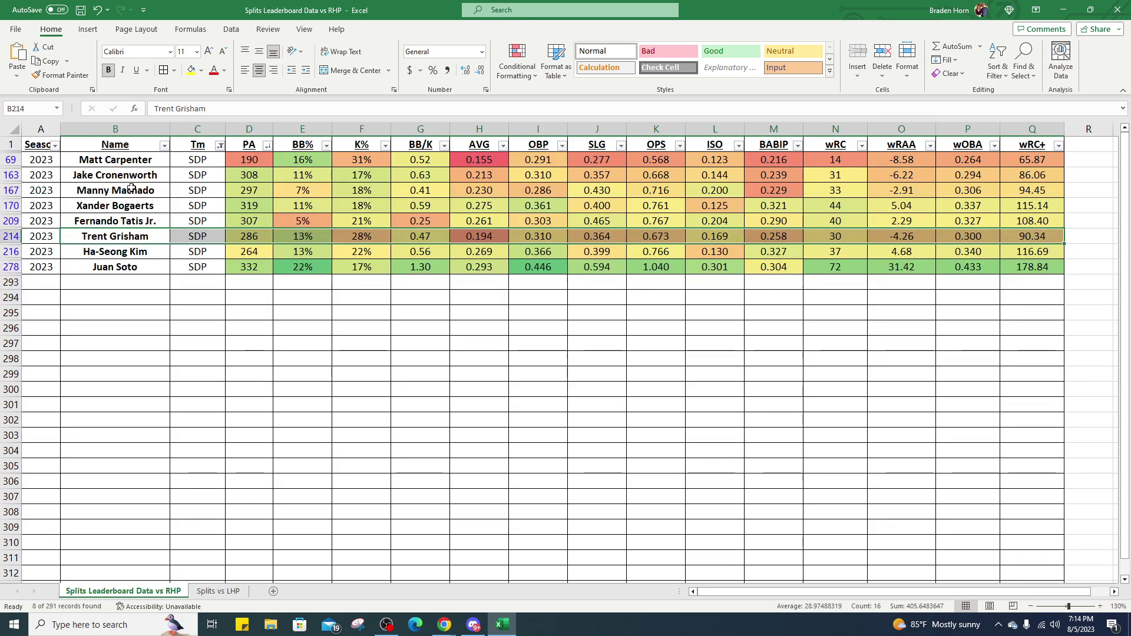
{"action": "left_click_drag", "start_coordinate": [132, 175], "coordinate": [420, 175]}
{"action": "left_click_drag", "start_coordinate": [602, 183], "coordinate": [1039, 177]}
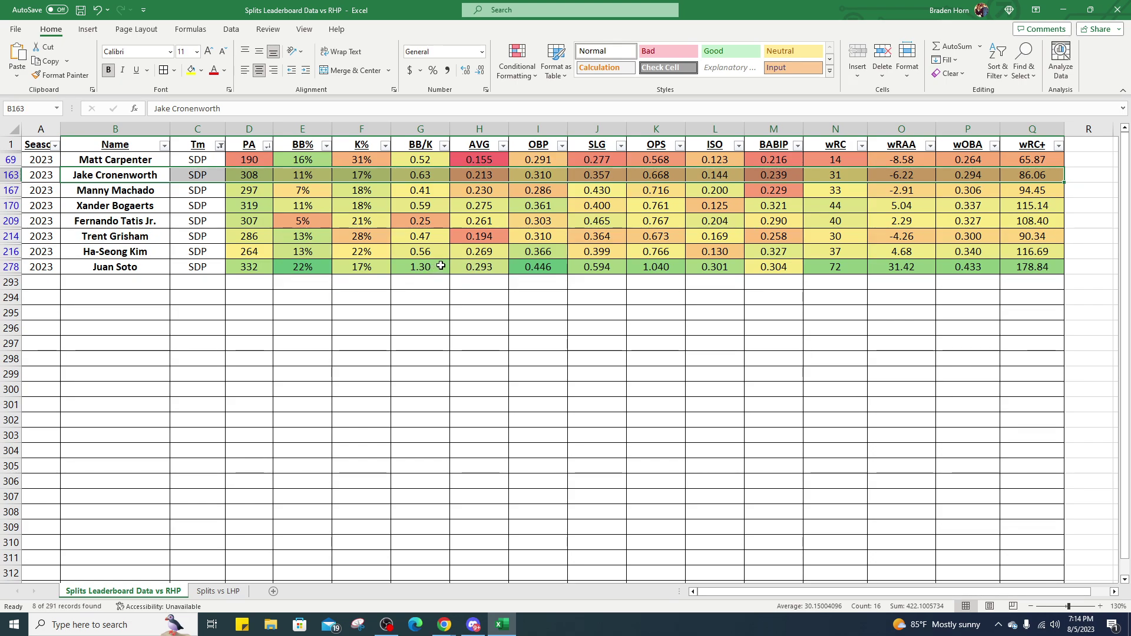
{"action": "left_click_drag", "start_coordinate": [115, 267], "coordinate": [249, 273]}
Filter the Splits vs LHP sheet to LAD hitters only and sort them by PA from largest to smallest.
{"action": "left_click", "coordinate": [218, 591]}
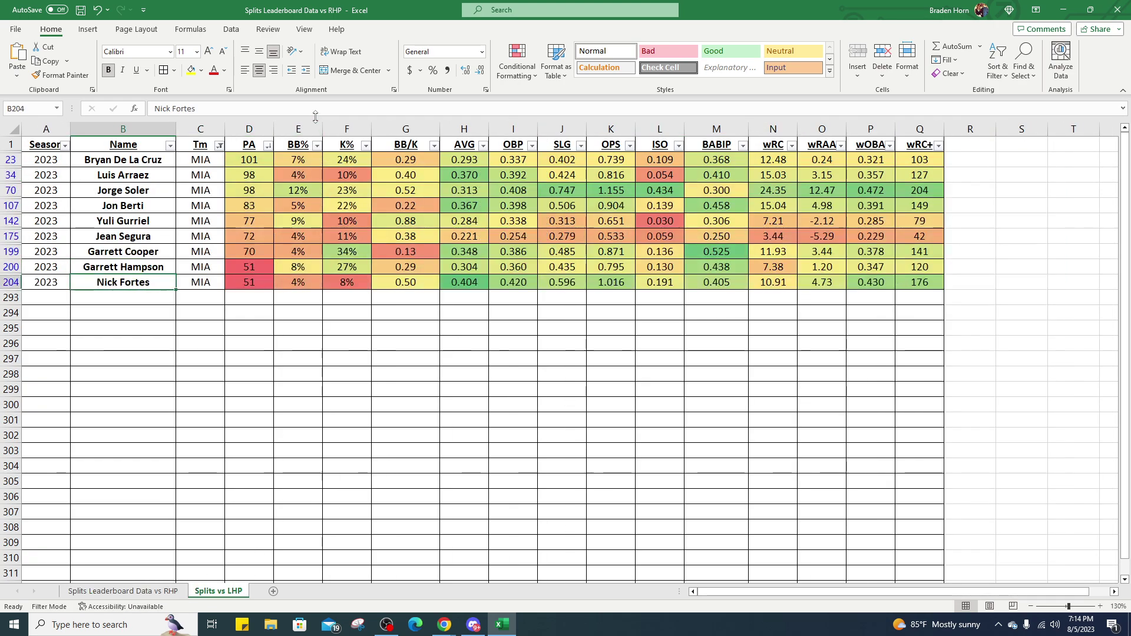
{"action": "left_click", "coordinate": [219, 145]}
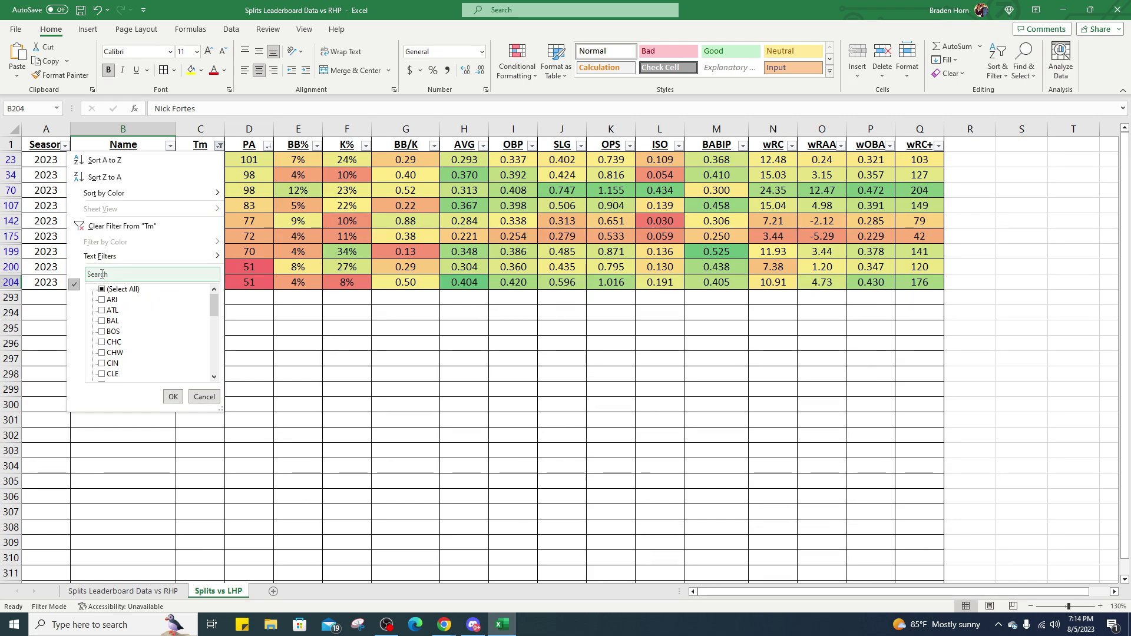
{"action": "scroll", "coordinate": [110, 319], "scroll_direction": "down", "scroll_amount": 5}
{"action": "left_click", "coordinate": [114, 291]}
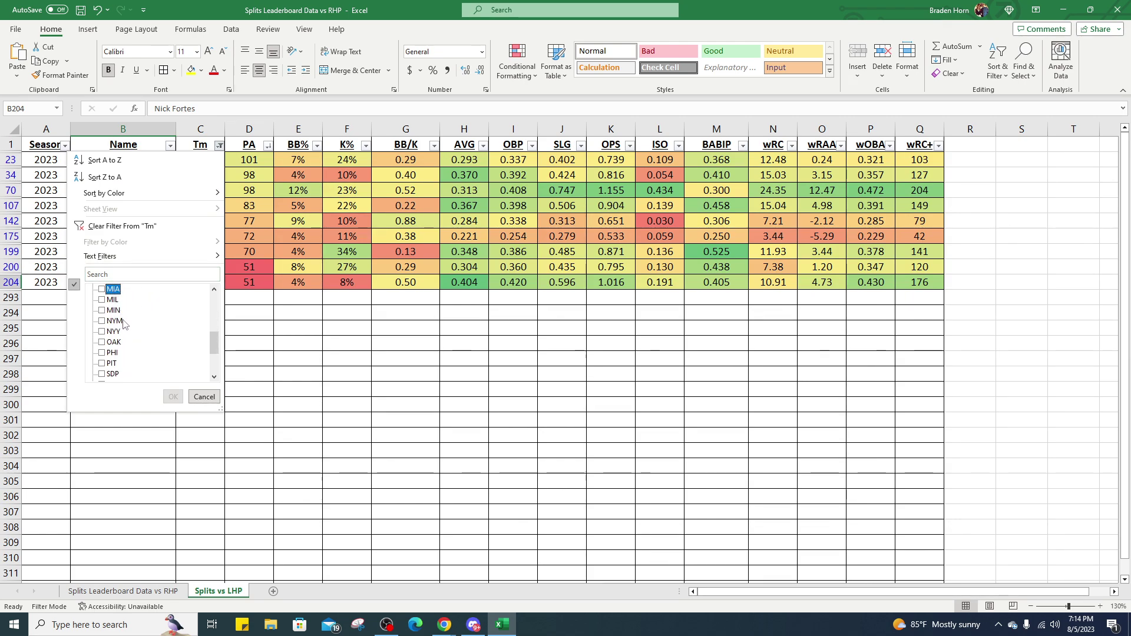
{"action": "scroll", "coordinate": [123, 356], "scroll_direction": "down", "scroll_amount": 2}
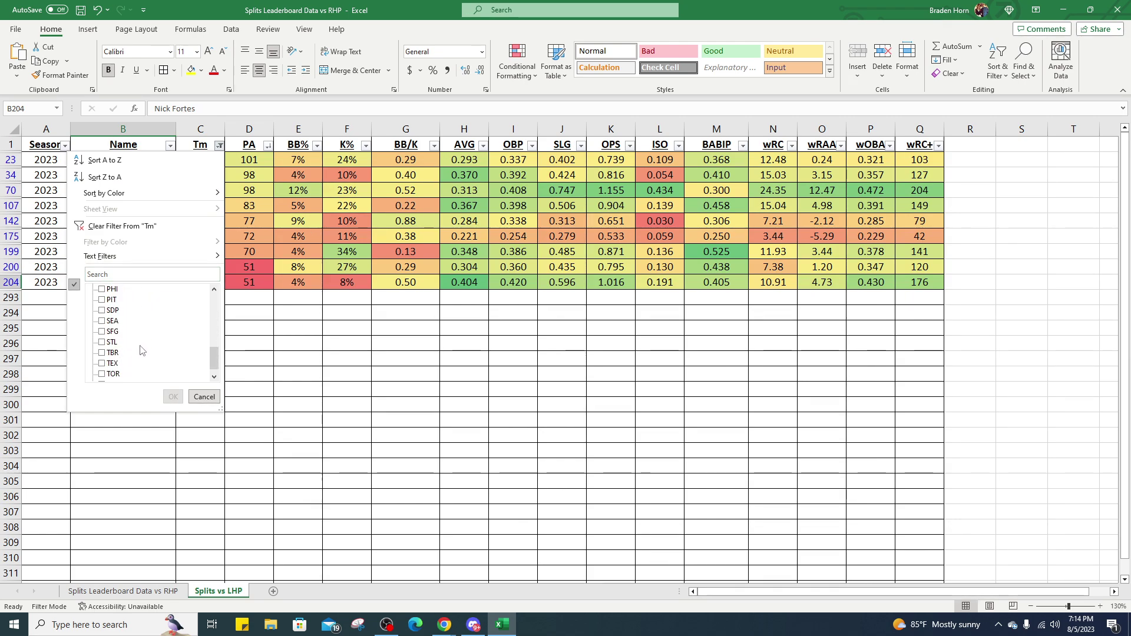
{"action": "scroll", "coordinate": [148, 346], "scroll_direction": "down", "scroll_amount": 1}
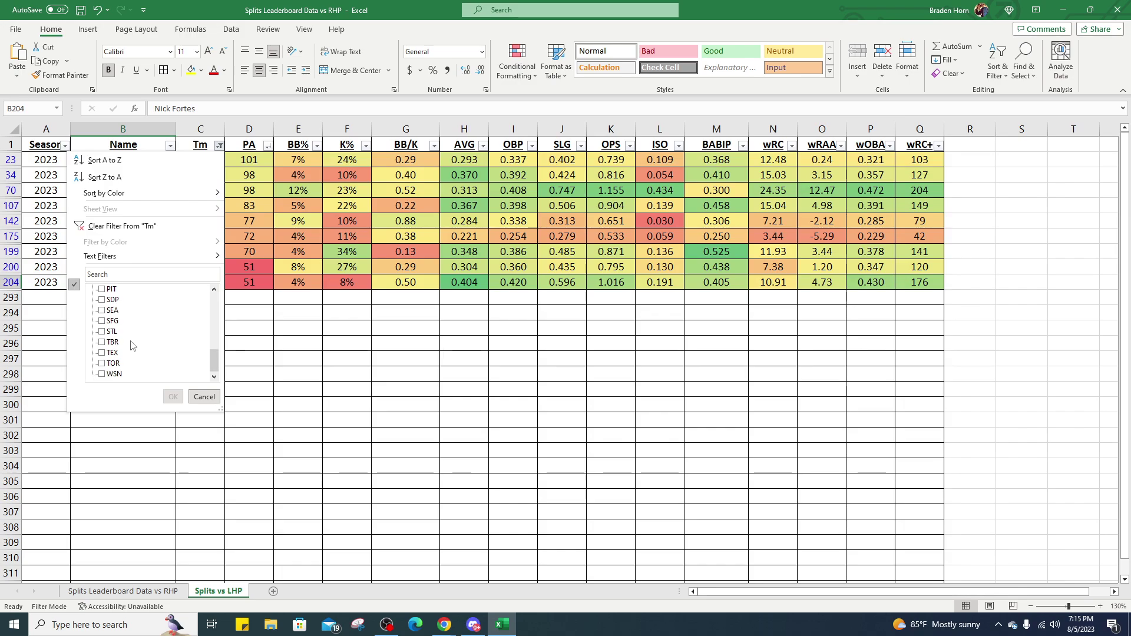
{"action": "scroll", "coordinate": [156, 356], "scroll_direction": "up", "scroll_amount": 2}
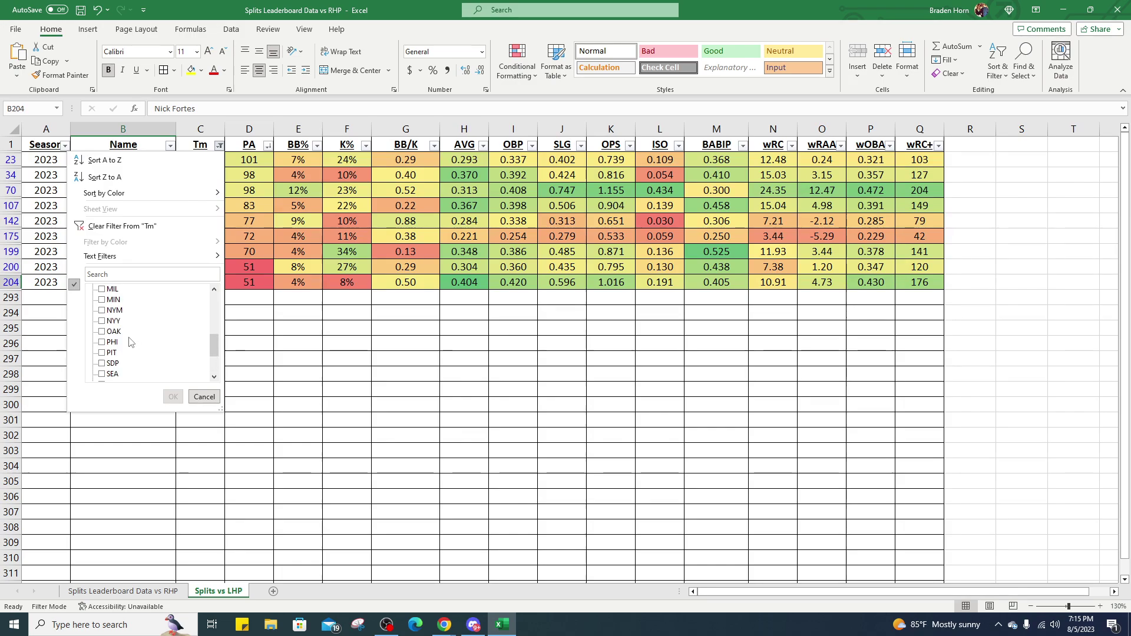
{"action": "scroll", "coordinate": [125, 352], "scroll_direction": "up", "scroll_amount": 1}
{"action": "left_click", "coordinate": [116, 291]}
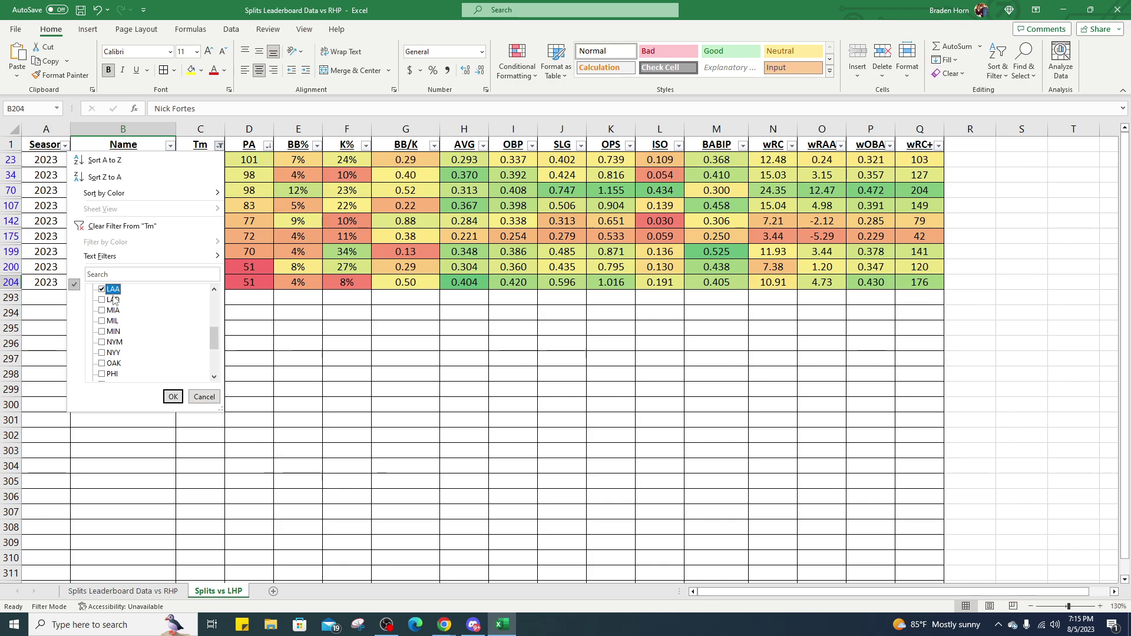
{"action": "left_click", "coordinate": [115, 289]}
{"action": "left_click", "coordinate": [115, 300]}
{"action": "left_click", "coordinate": [172, 397]}
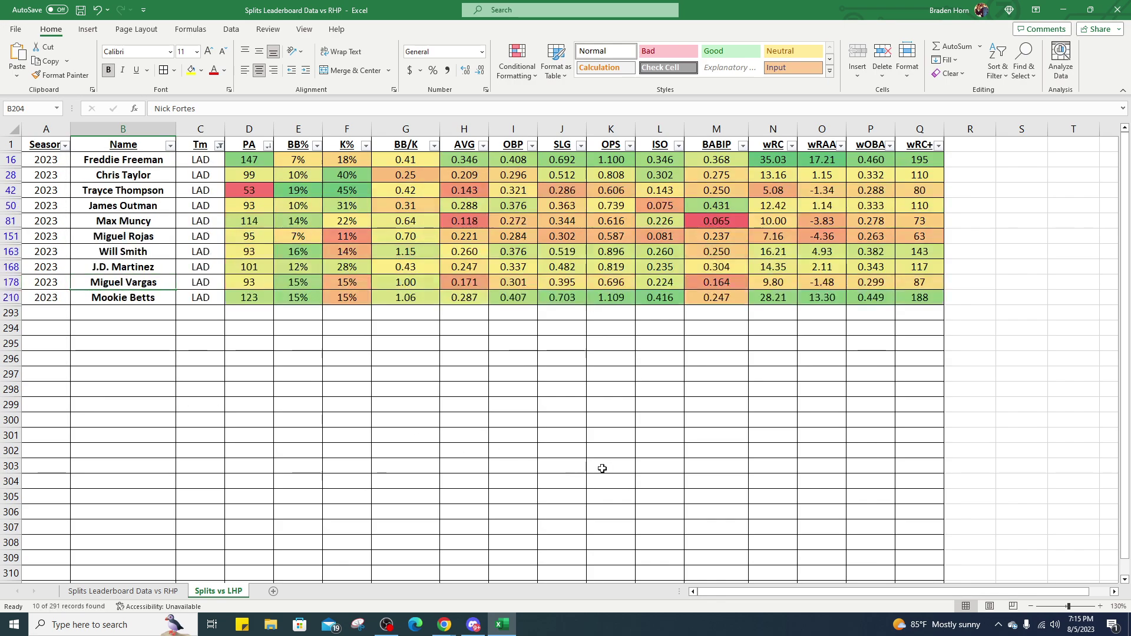
{"action": "left_click", "coordinate": [268, 147]}
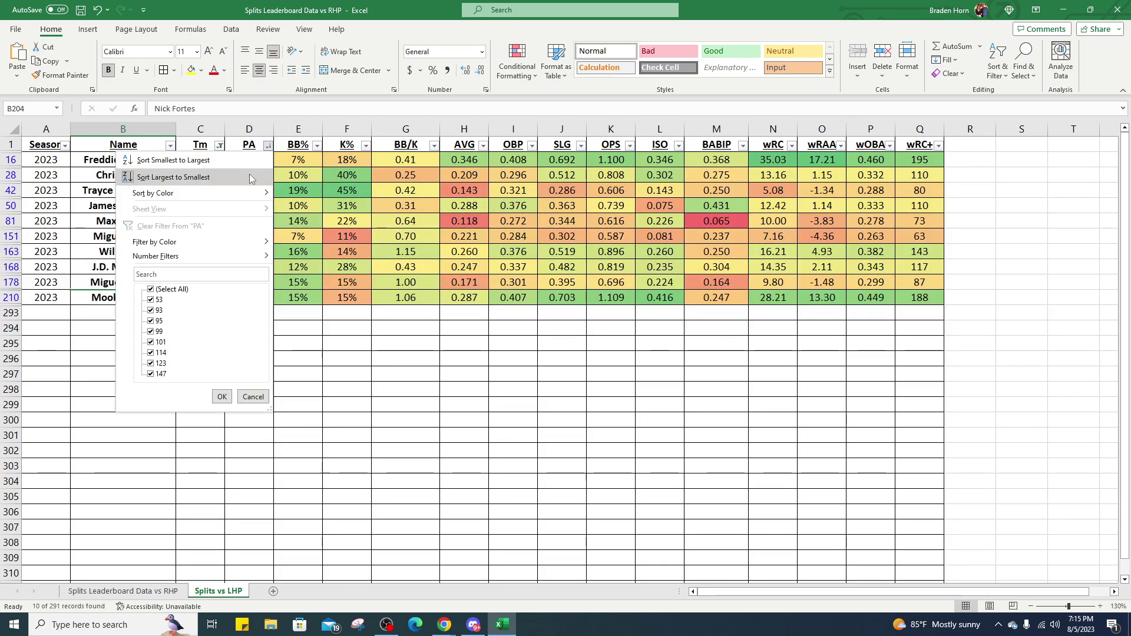
{"action": "left_click", "coordinate": [248, 175]}
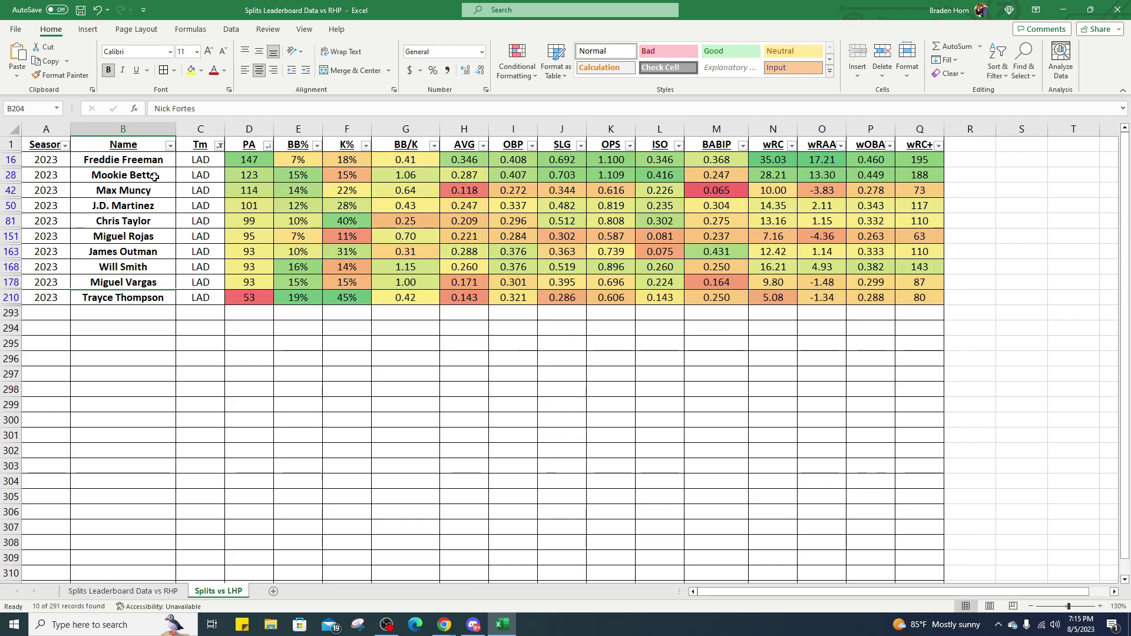
Examine Mookie Betts's, Freddie Freeman's and Max Muncy's splits against left-handed pitching, including Freeman's and Muncy's AVG.
{"action": "left_click_drag", "start_coordinate": [155, 176], "coordinate": [940, 176]}
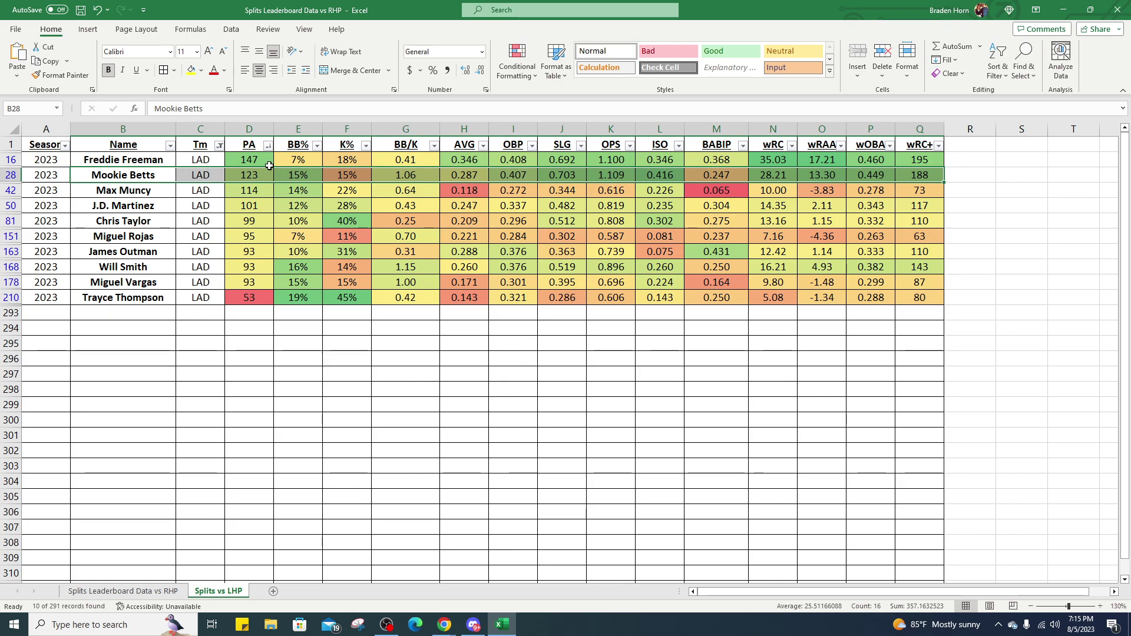
{"action": "left_click", "coordinate": [445, 159]}
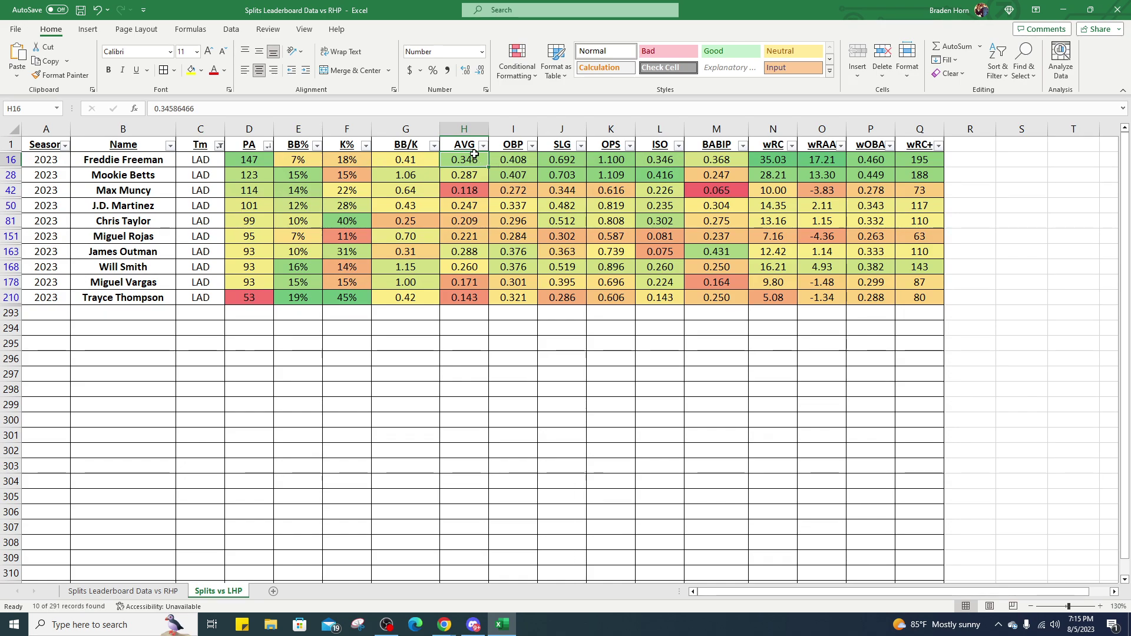
{"action": "left_click_drag", "start_coordinate": [169, 177], "coordinate": [871, 160]}
{"action": "left_click_drag", "start_coordinate": [175, 191], "coordinate": [472, 191]}
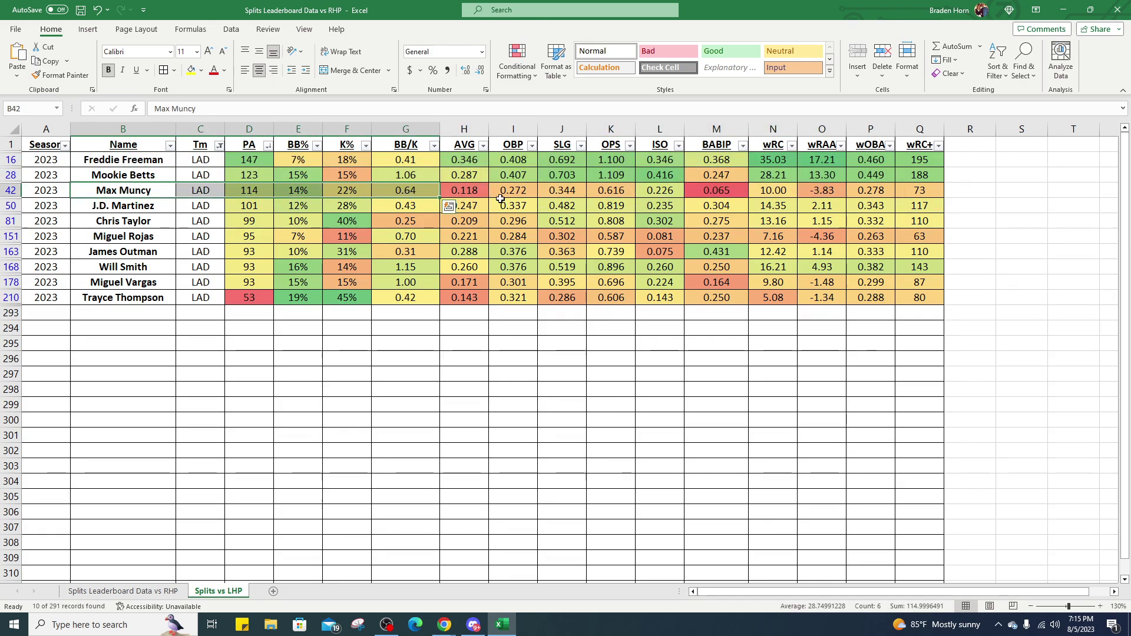
{"action": "left_click", "coordinate": [474, 190]}
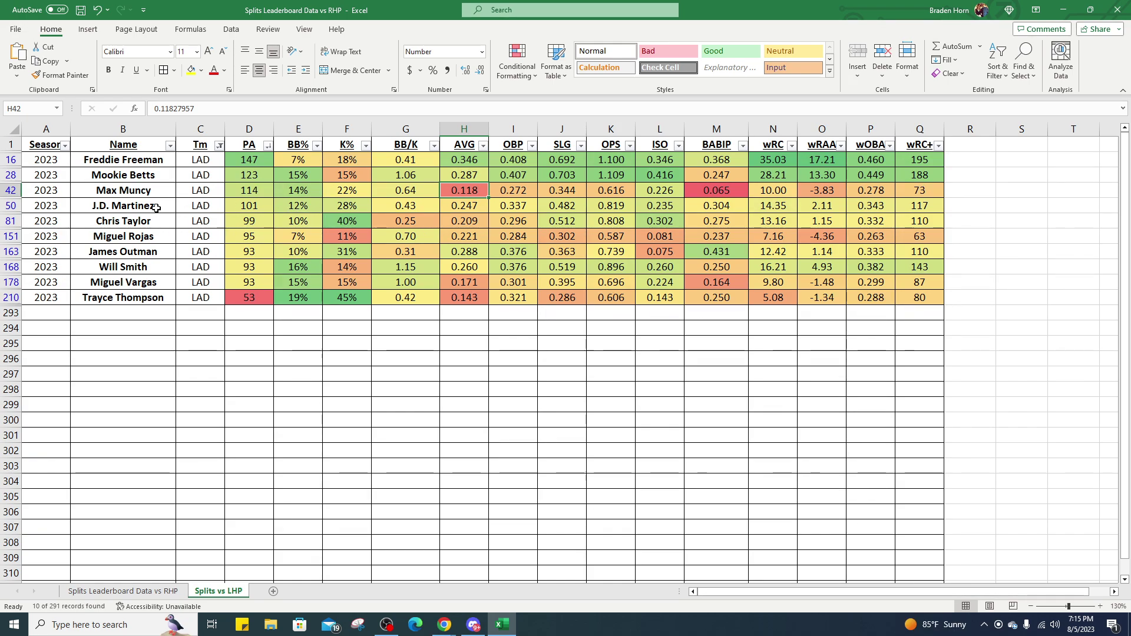
Examine J.D. Martinez's and Chris Taylor's splits against left-handers, including Taylor's K%, and go over the leading Dodgers names.
{"action": "left_click_drag", "start_coordinate": [157, 207], "coordinate": [934, 207]}
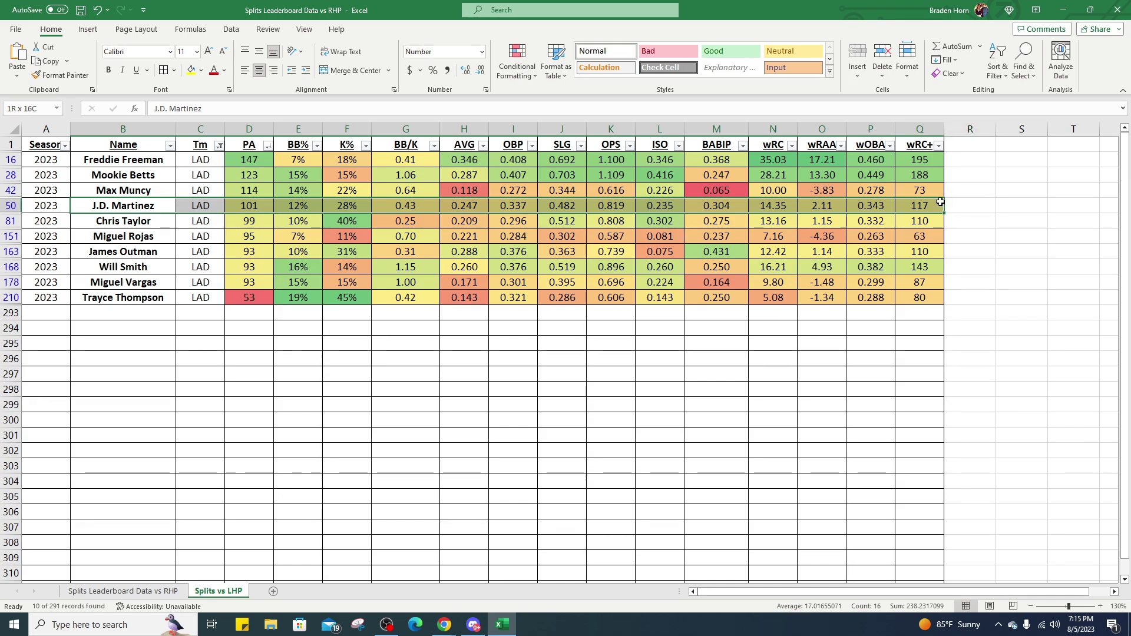
{"action": "left_click_drag", "start_coordinate": [158, 219], "coordinate": [613, 221]}
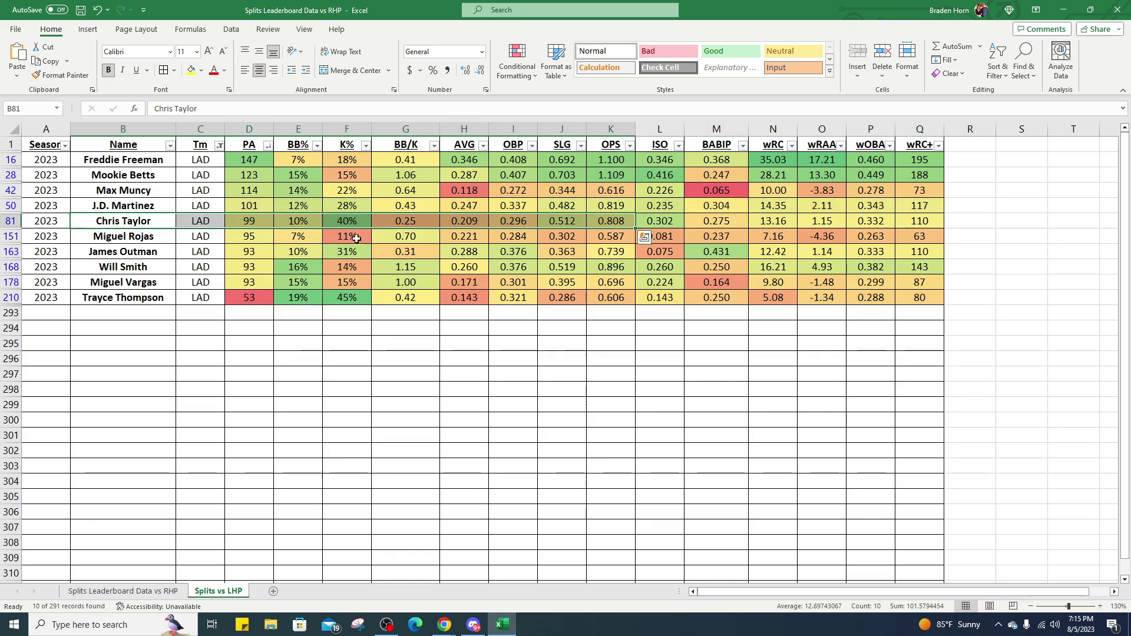
{"action": "left_click", "coordinate": [359, 218]}
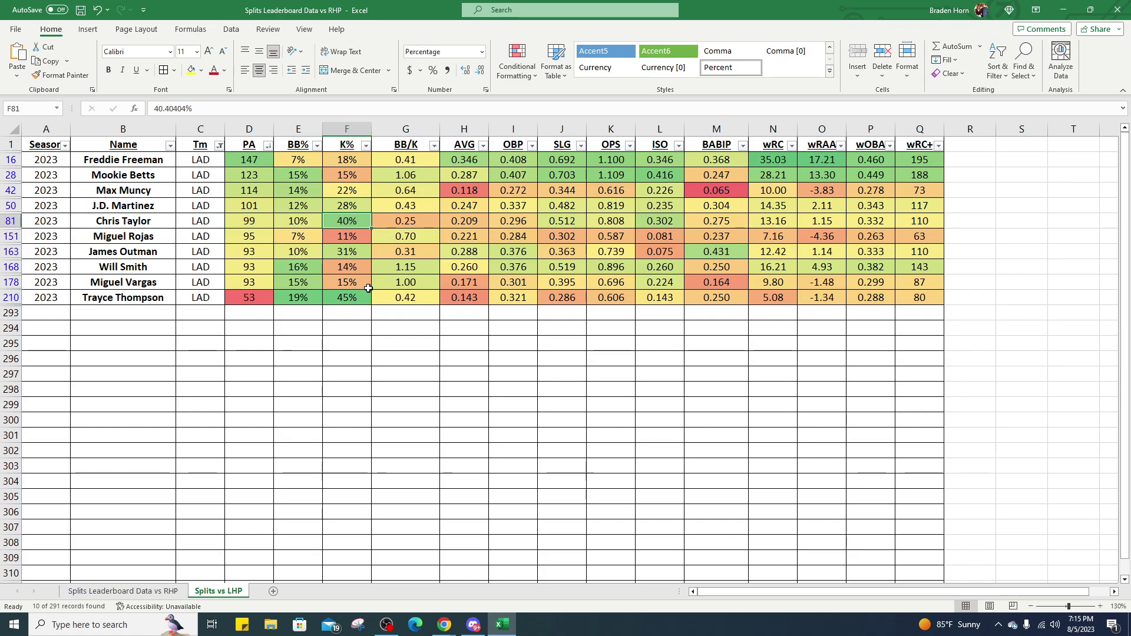
{"action": "left_click", "coordinate": [142, 163]}
{"action": "left_click_drag", "start_coordinate": [142, 163], "coordinate": [169, 236]}
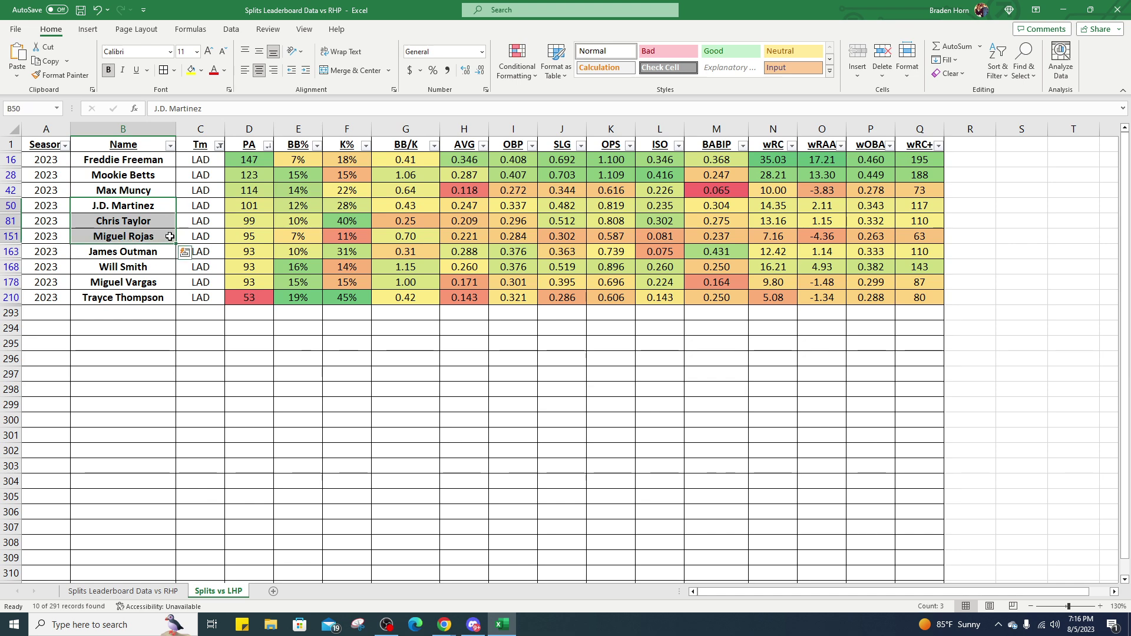
Switch back to Chrome and return to the Chicago White Sox @ Cleveland Guardians matchup at the start of Baseball Savant's probable pitchers.
{"action": "left_click", "coordinate": [1063, 10]}
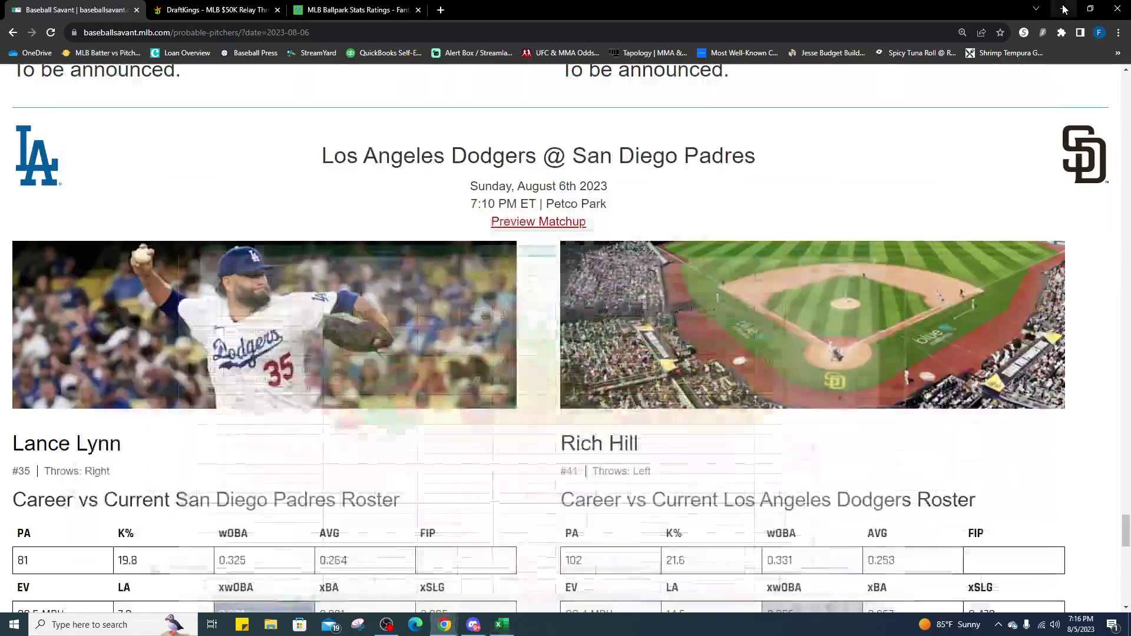
{"action": "scroll", "coordinate": [470, 397], "scroll_direction": "down", "scroll_amount": 4}
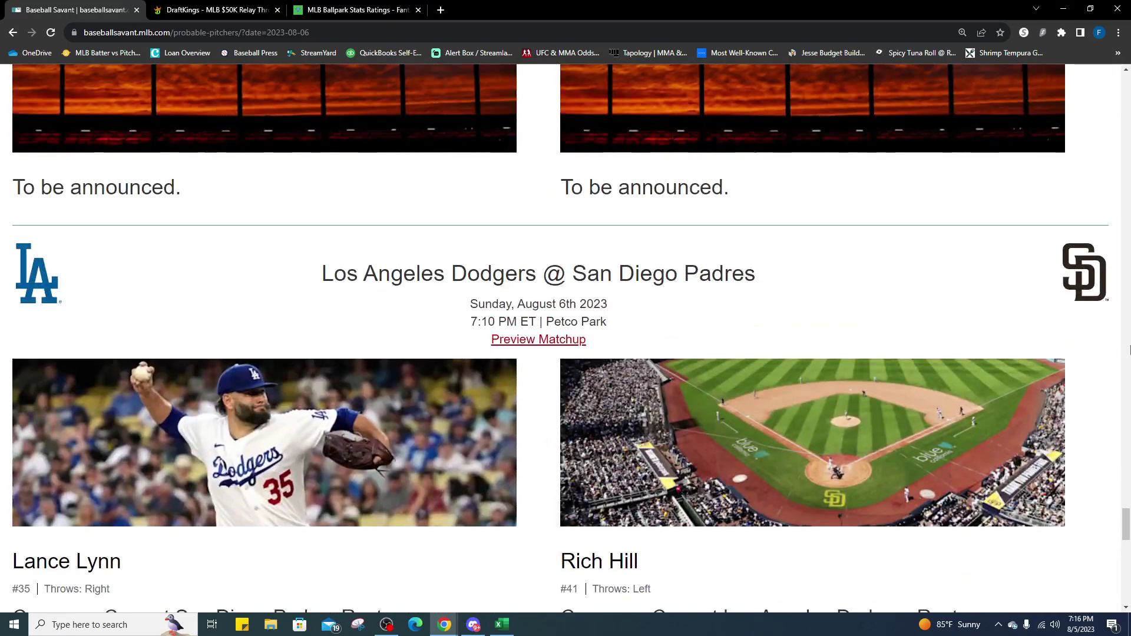
{"action": "left_click_drag", "start_coordinate": [1126, 524], "coordinate": [1126, 74]}
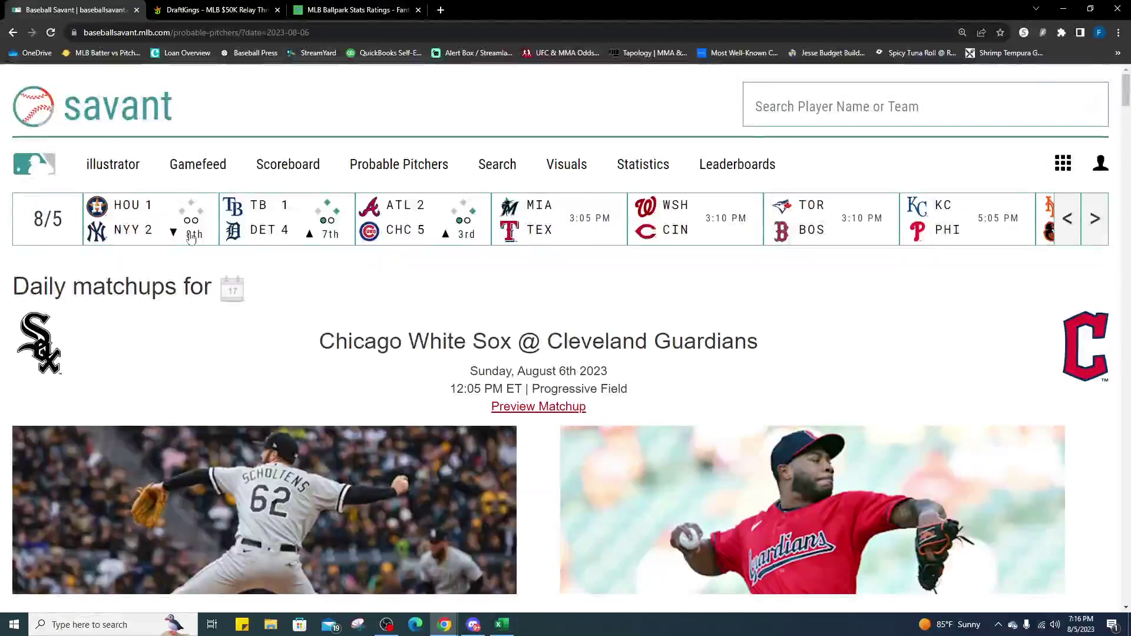
{"action": "scroll", "coordinate": [587, 322], "scroll_direction": "down", "scroll_amount": 3}
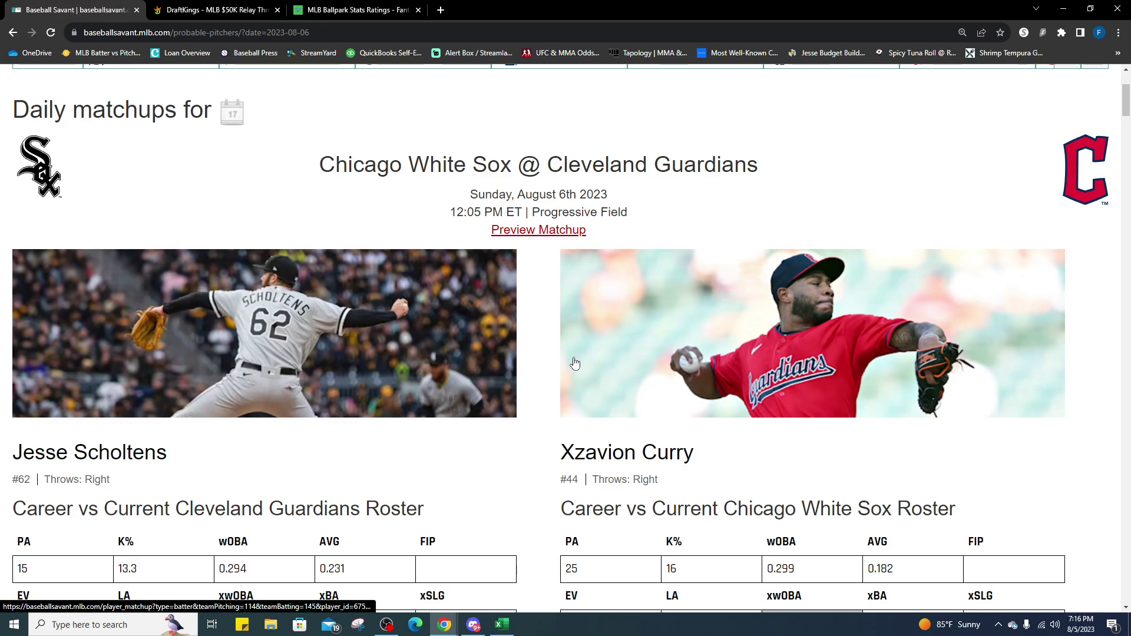
Reload the MLB Ballpark Stats Ratings page and return to the Baseball Savant probable pitchers page.
{"action": "left_click", "coordinate": [348, 10]}
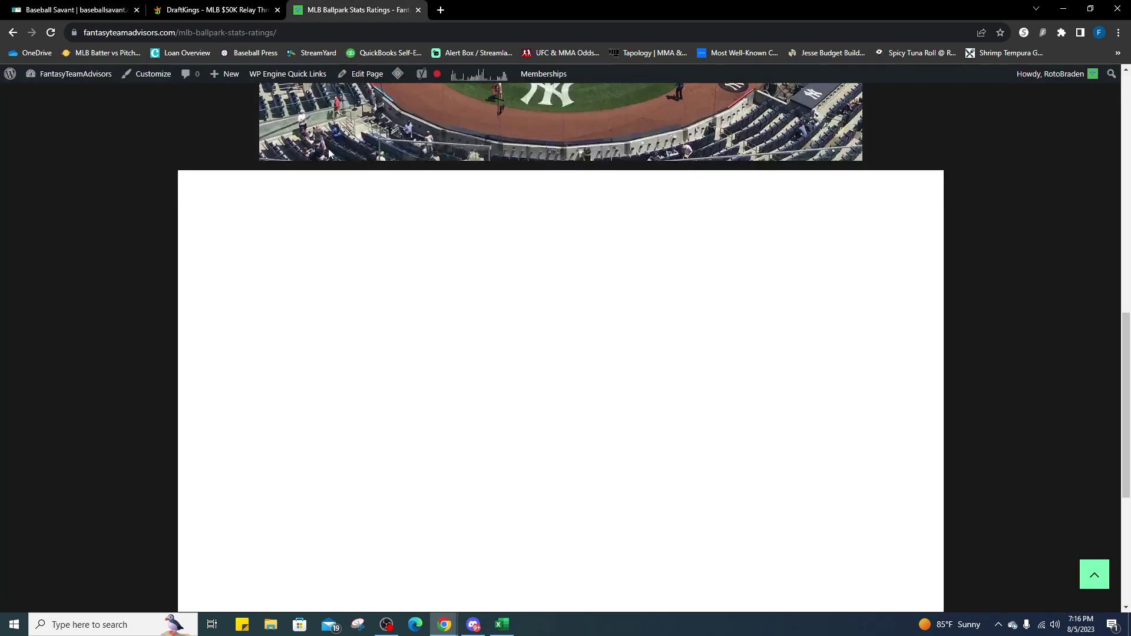
{"action": "key", "text": "F5"}
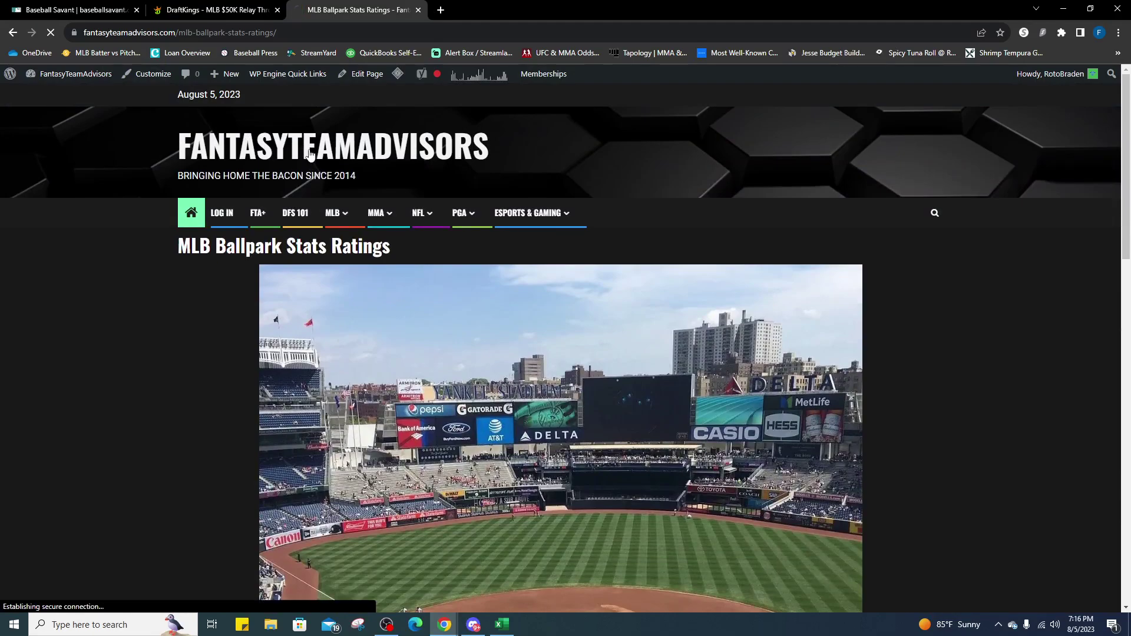
{"action": "key", "text": "ctrl+1"}
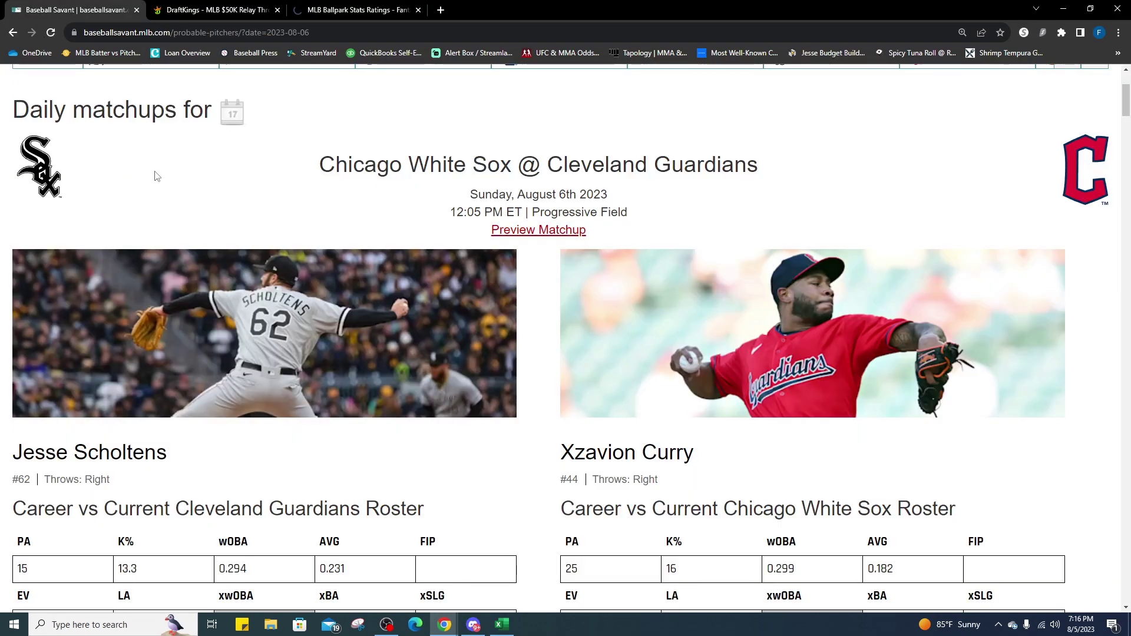